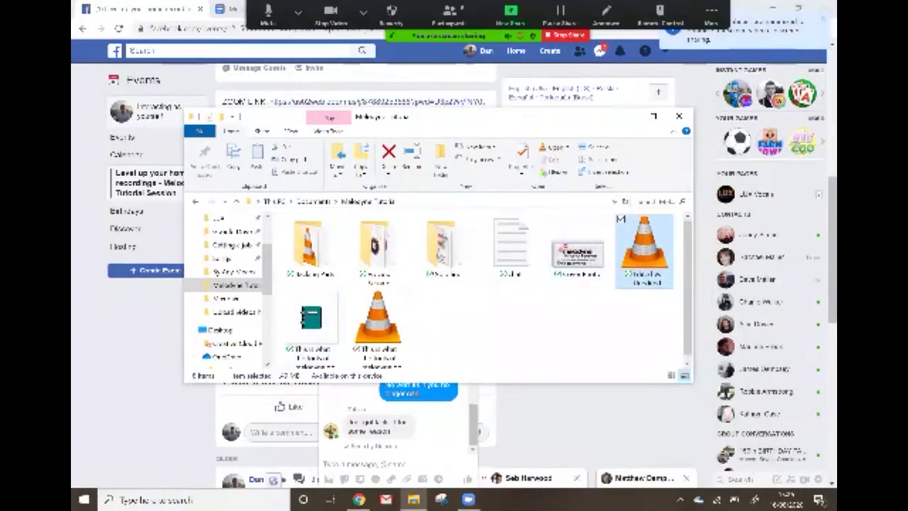
Open the Edited Vs Unedited video, pause it at the start, and toggle computer sound sharing in the Zoom meeting
double_click(644, 251)
click(81, 479)
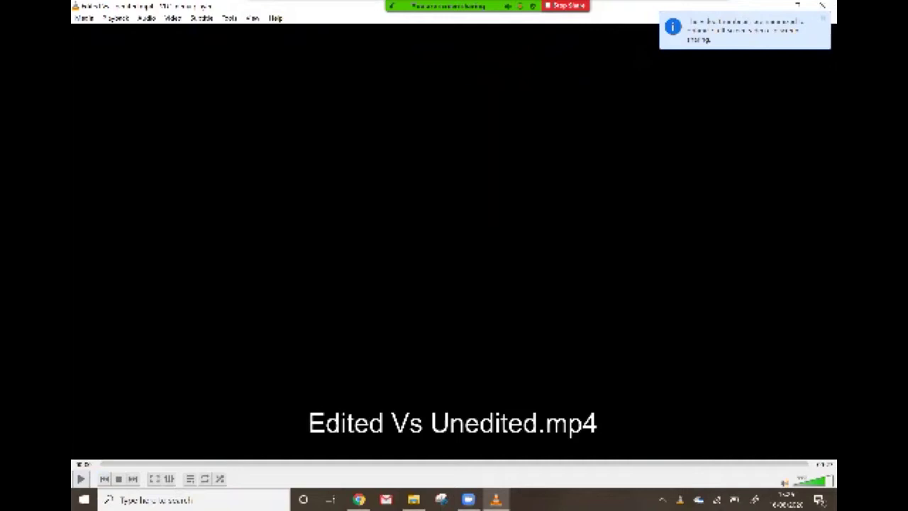
click(712, 9)
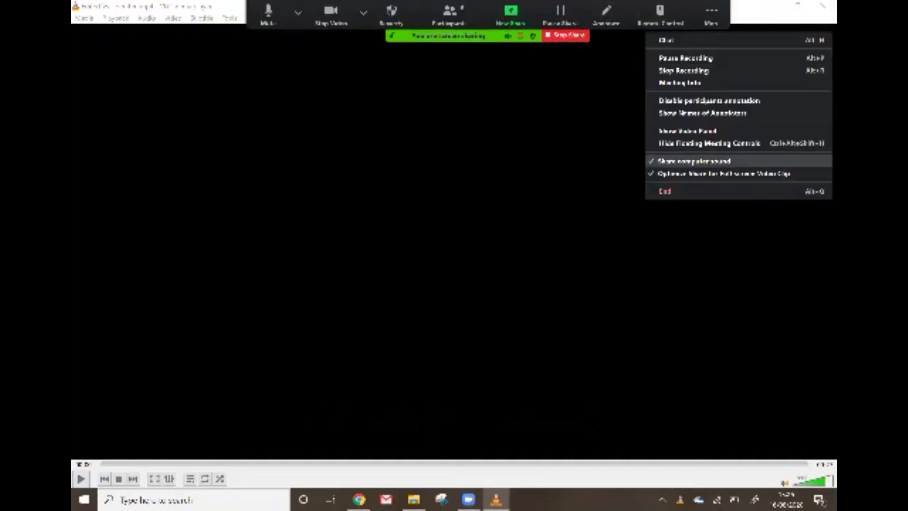
click(708, 161)
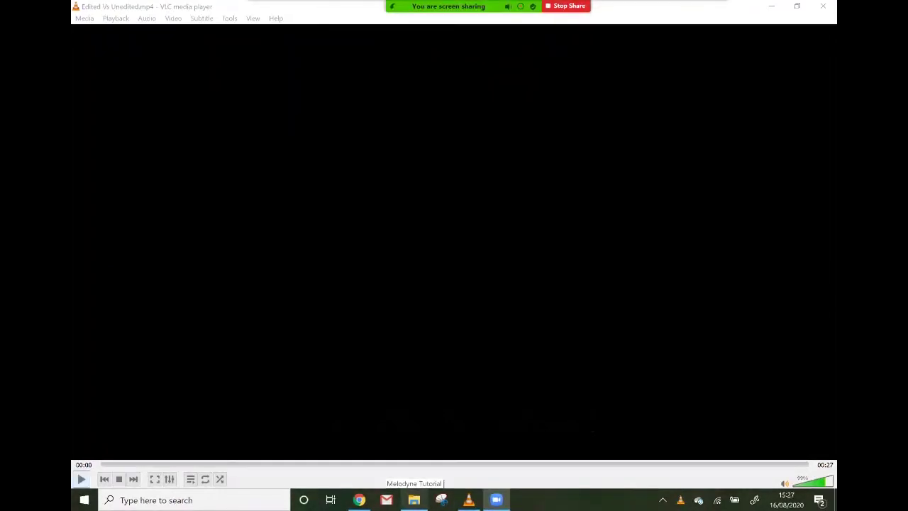
Play the Edited Vs Unedited video, pause it at 00:25, and stop the screen share
click(81, 479)
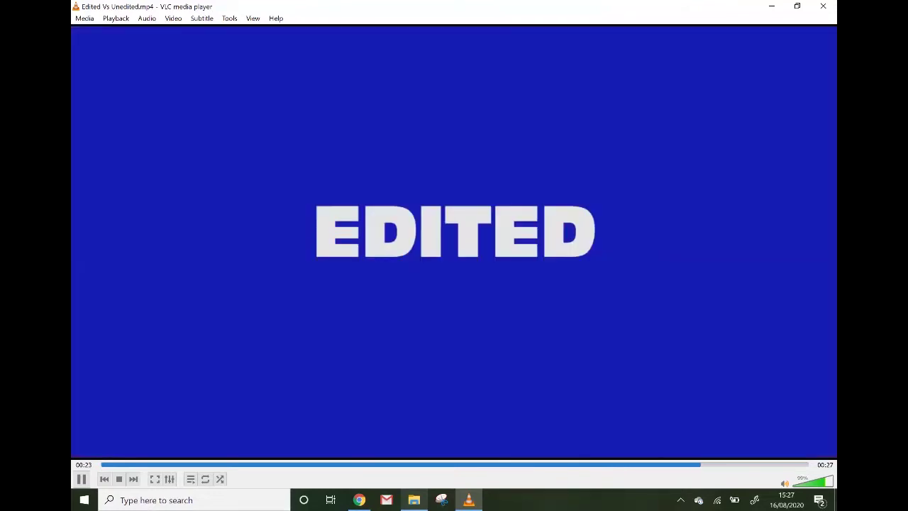
key(space)
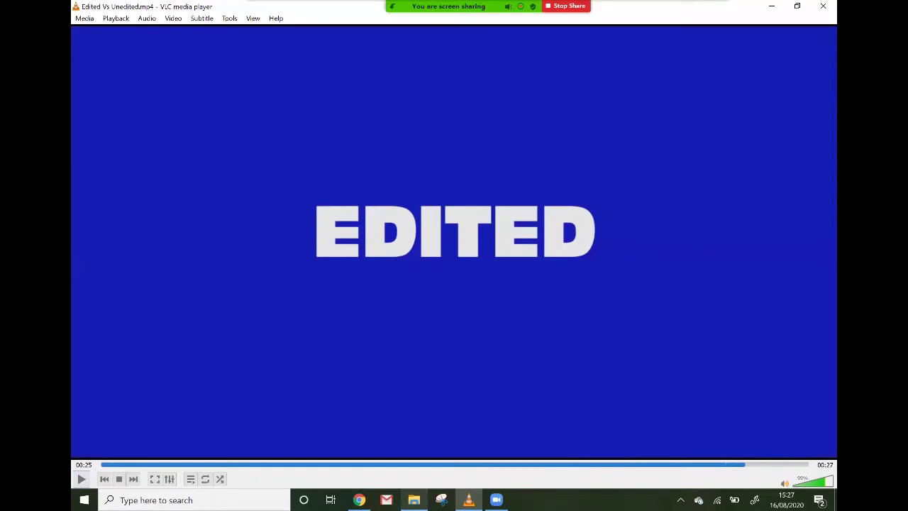
mouse_move(566, 6)
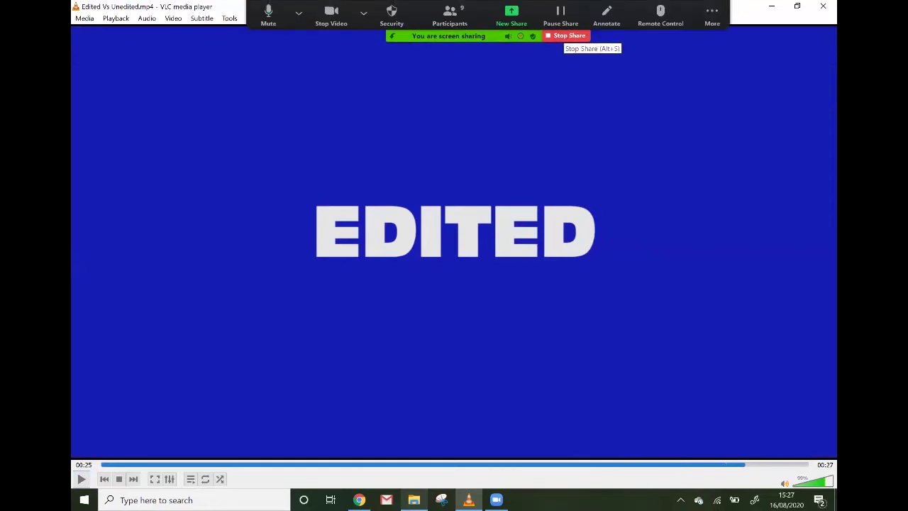
click(568, 36)
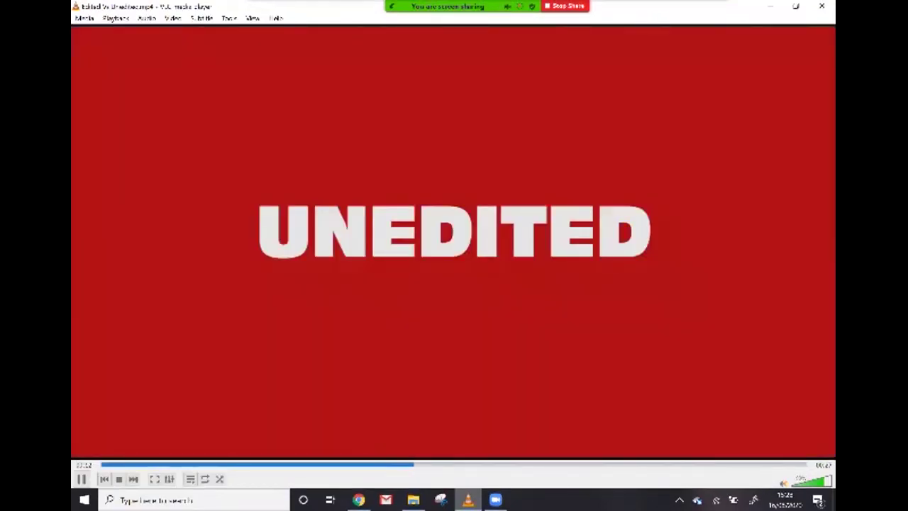
Replay the video from 00:11 with a pause before the edited section, and close the player near the end
key(space)
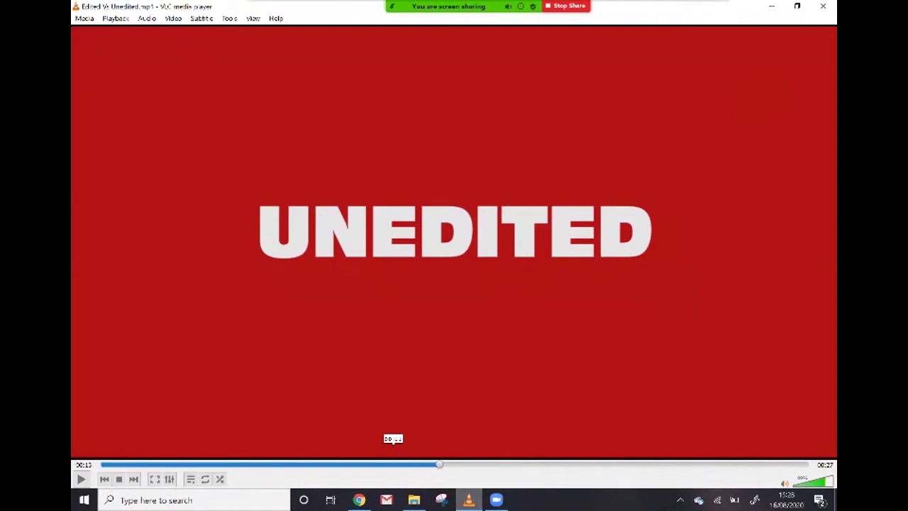
click(392, 465)
key(space)
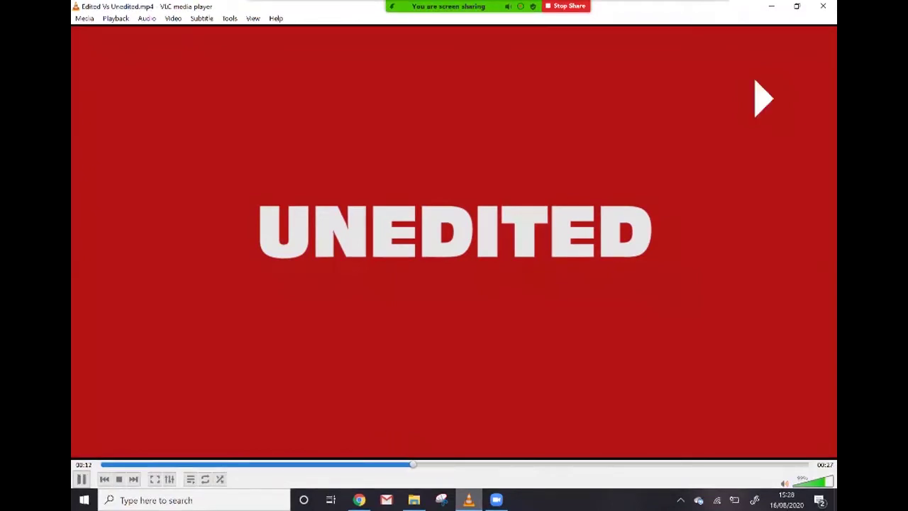
key(space)
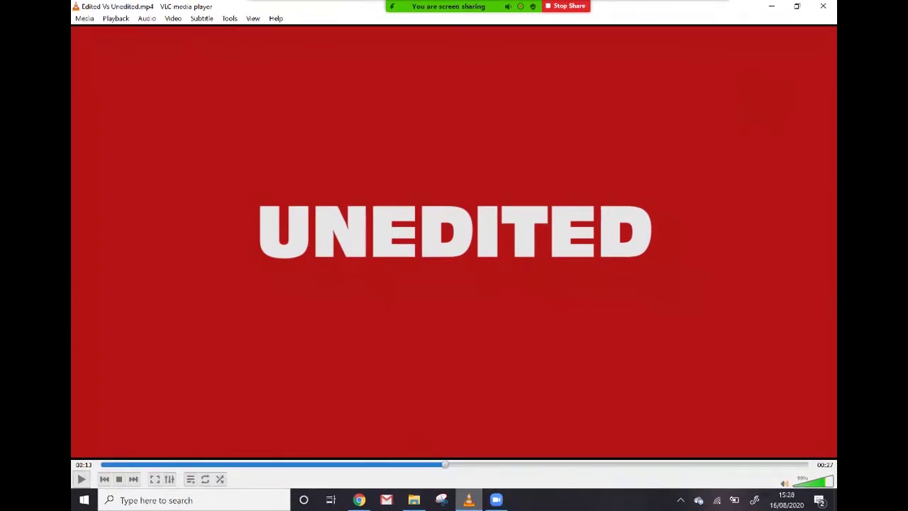
key(space)
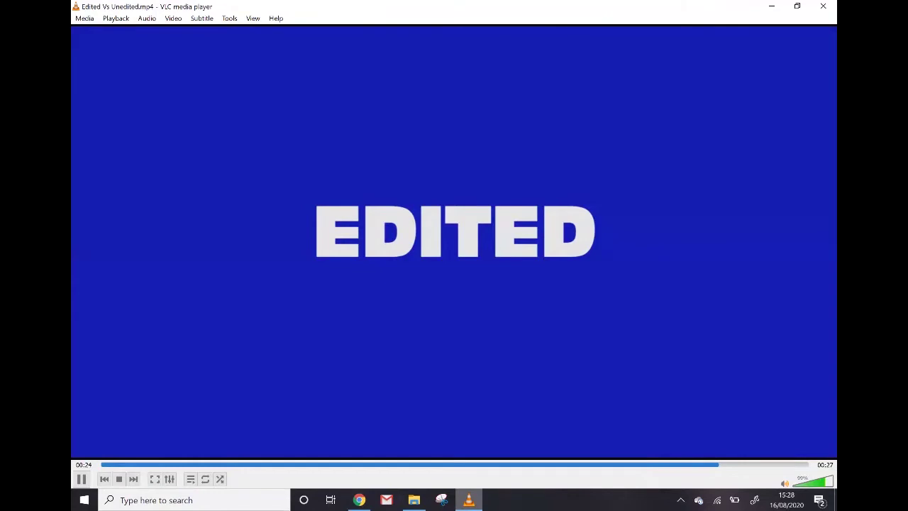
key(space)
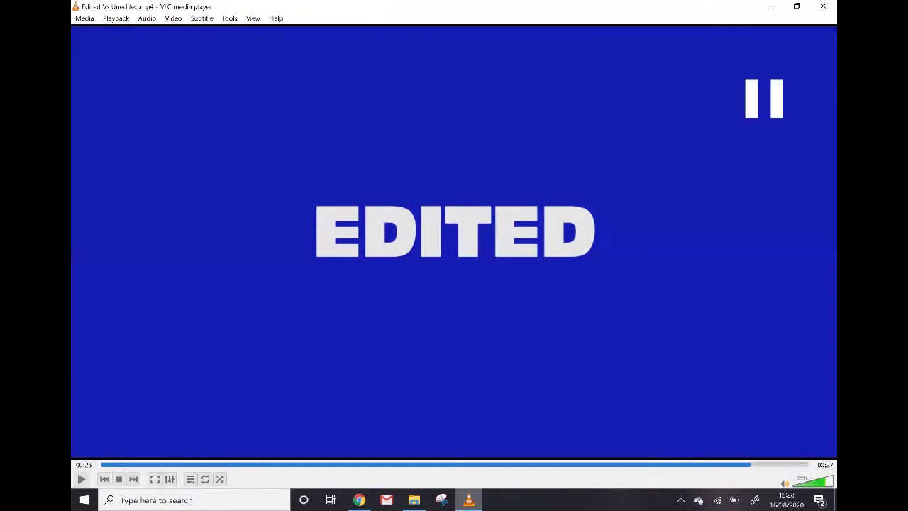
click(823, 6)
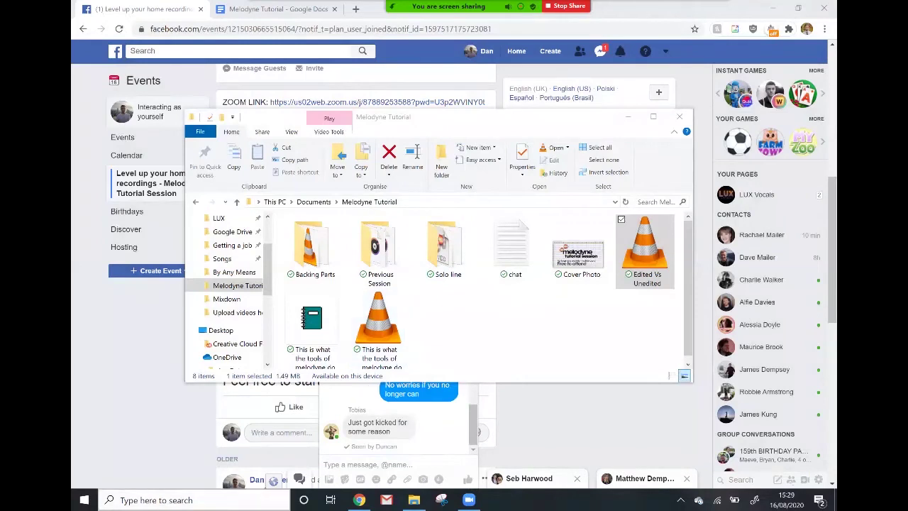
Search the computer for "melo" and launch Melodyne 4 (64-bit)
click(178, 499)
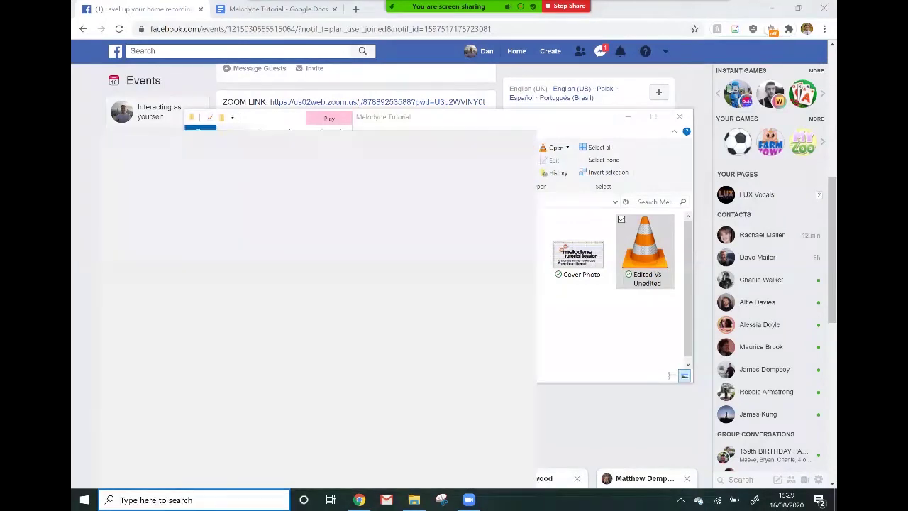
text(melo)
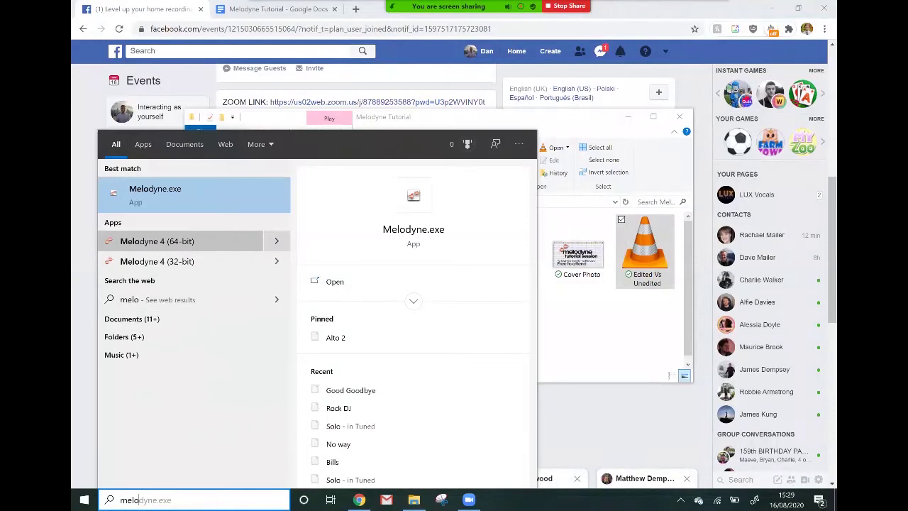
click(156, 242)
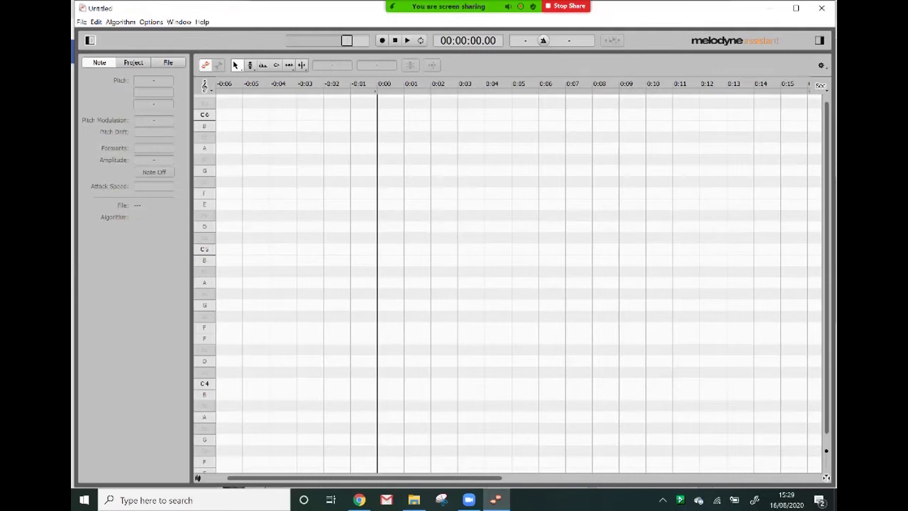
Pause the Zoom meeting recording
mouse_move(511, 6)
click(712, 16)
click(688, 58)
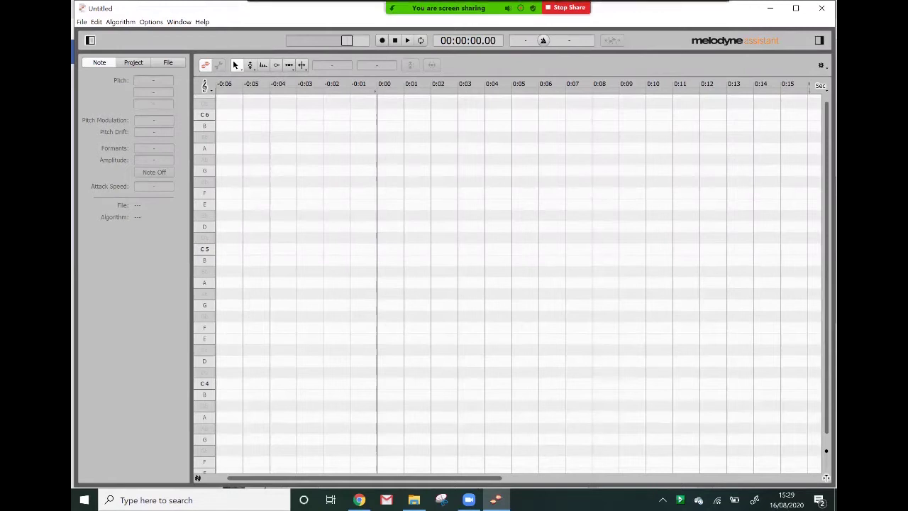
mouse_move(469, 6)
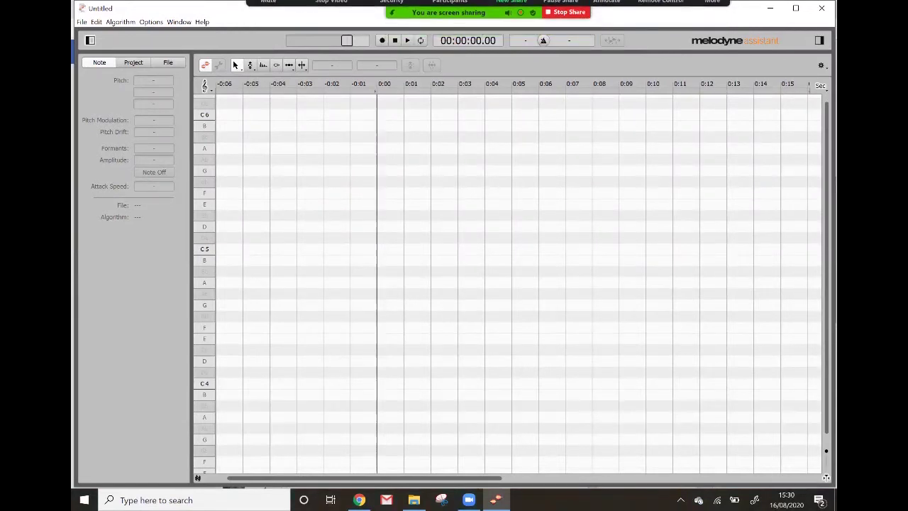
Switch to File Explorer and open the Backing Parts folder inside Melodyne Tutorial
click(414, 500)
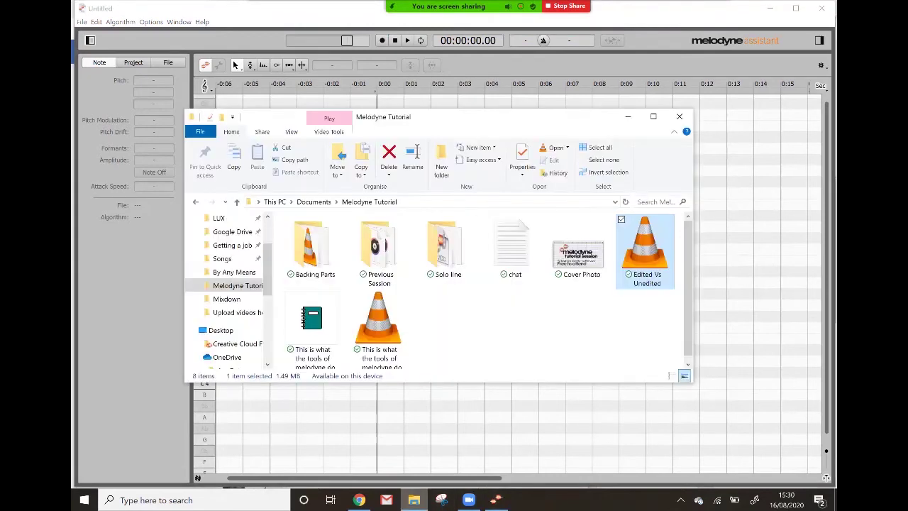
drag(418, 119, 470, 161)
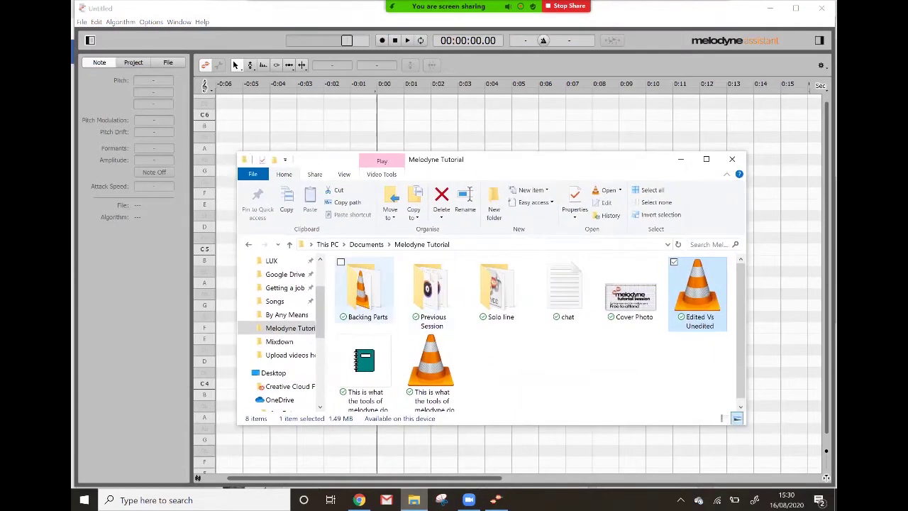
click(363, 287)
double_click(363, 288)
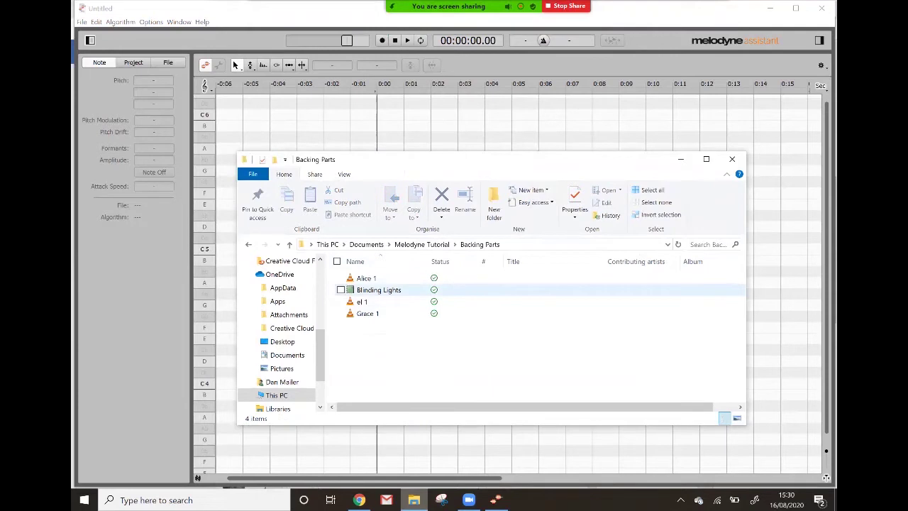
Load the first audio file from Backing Parts into the empty Melodyne project and hide the note inspector
click(366, 278)
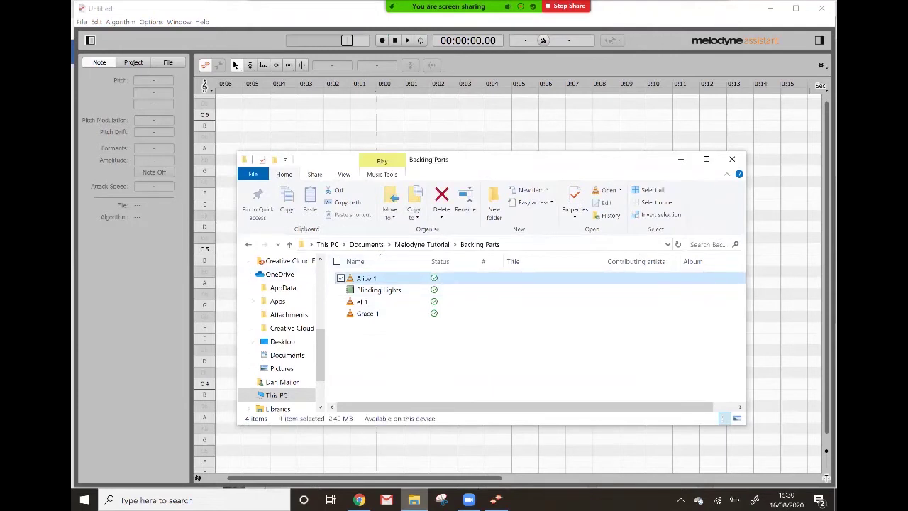
drag(366, 277, 367, 272)
drag(429, 159, 438, 299)
click(662, 293)
click(90, 40)
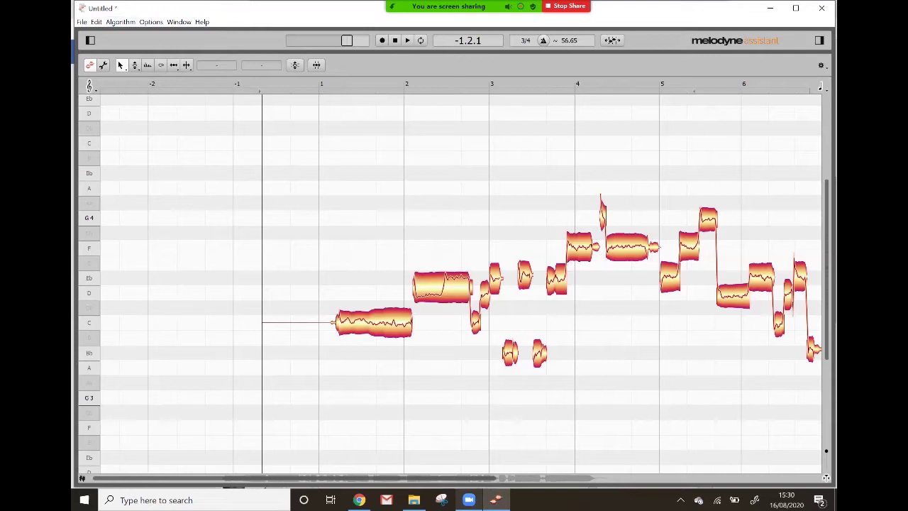
With the Pitch tool, shift the long F 4 note just after bar 4 to -9 ct
scroll(462, 284, right, 2)
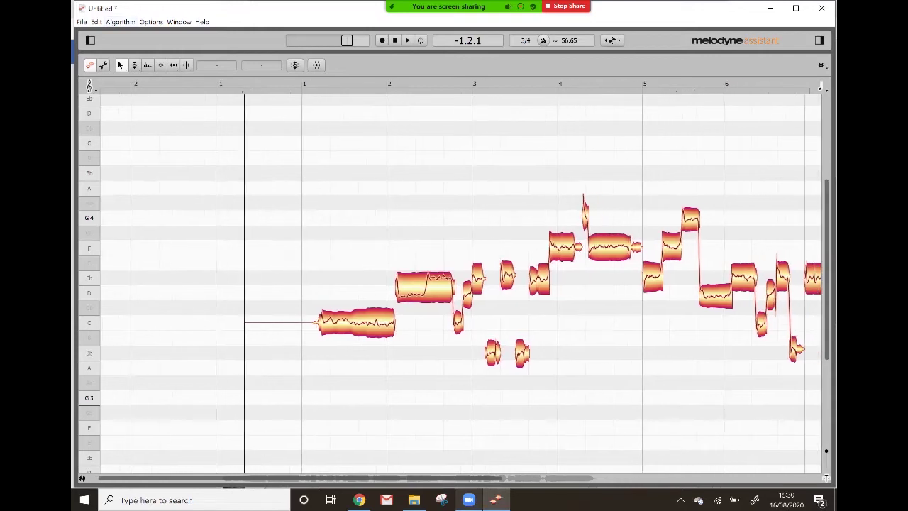
scroll(462, 284, right, 1)
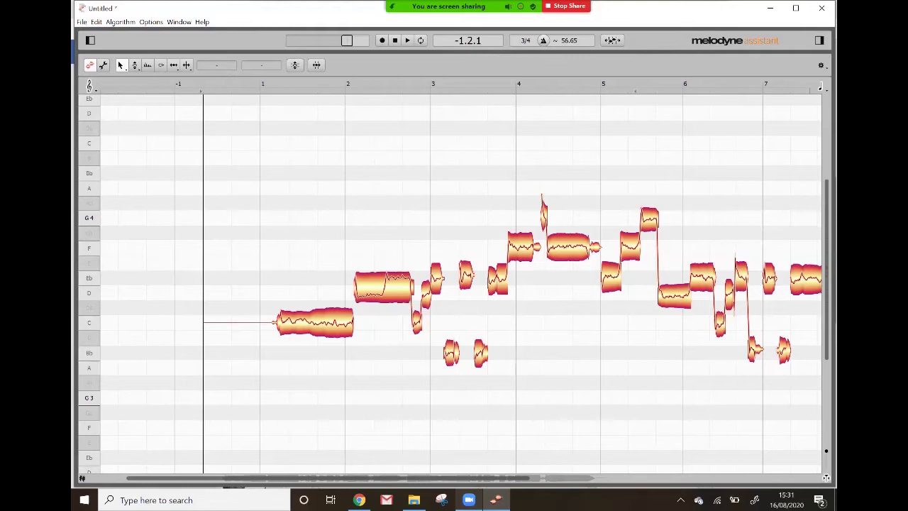
scroll(462, 284, right, 3)
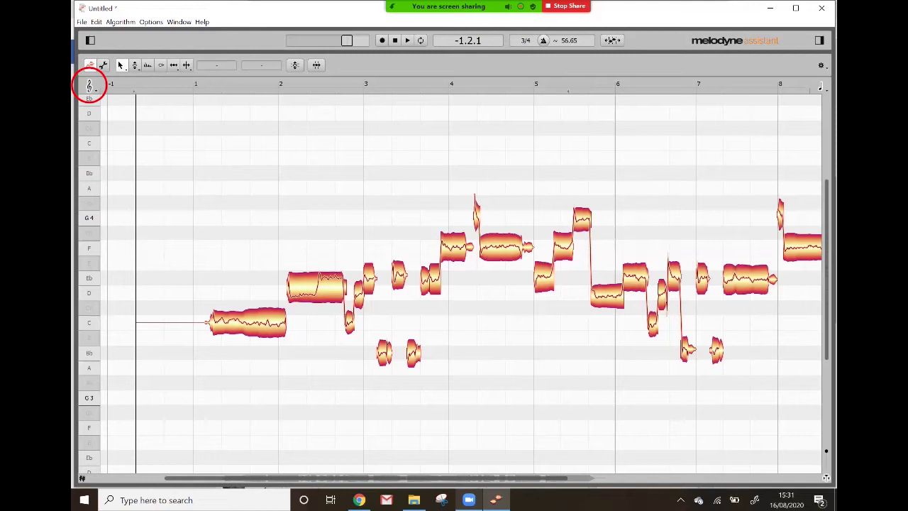
right_click(495, 298)
click(511, 297)
mouse_move(501, 247)
mouse_down()
mouse_move(501, 212)
mouse_move(501, 257)
mouse_move(501, 247)
mouse_up()
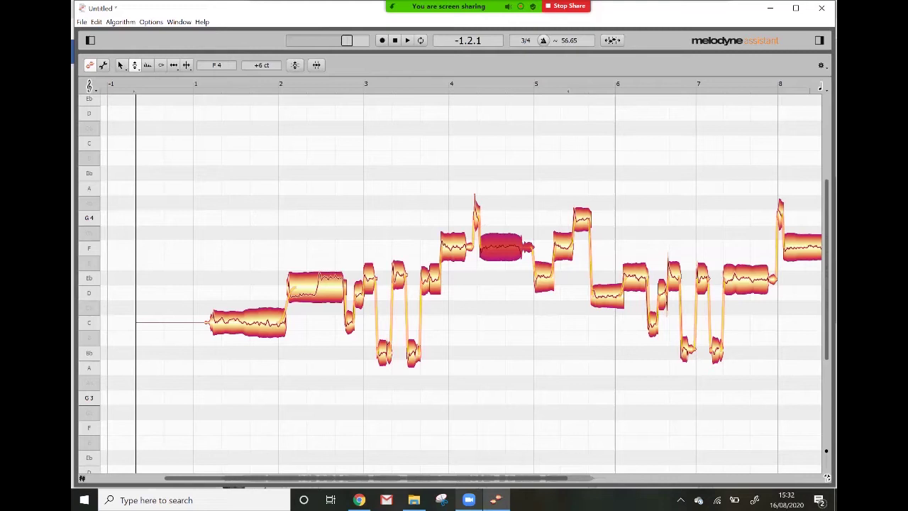
click(90, 85)
mouse_move(501, 247)
mouse_down()
mouse_move(501, 176)
mouse_move(500, 248)
mouse_up()
Try to set the project tempo to 170 and the time signature to 4/4
click(304, 41)
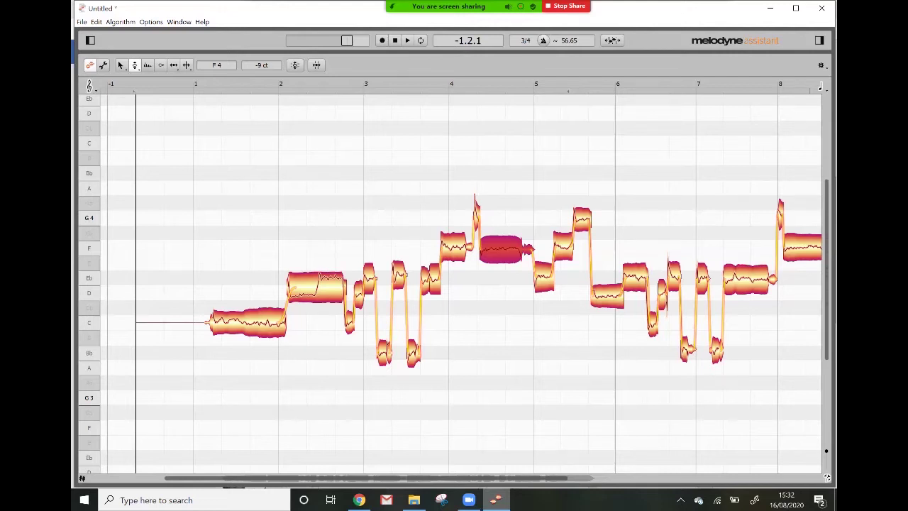
text(170)
key(Return)
click(527, 40)
key(BackSpace)
key(BackSpace)
key(BackSpace)
text(4/4)
key(Return)
Select all the notes, play them back at the 170 tempo, and undo the tempo change
drag(431, 369, 190, 188)
drag(494, 431, 172, 167)
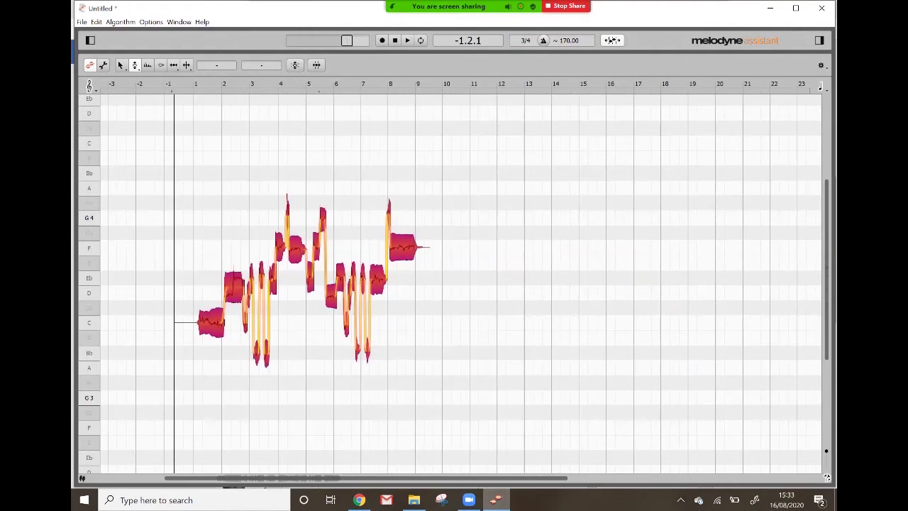
key(space)
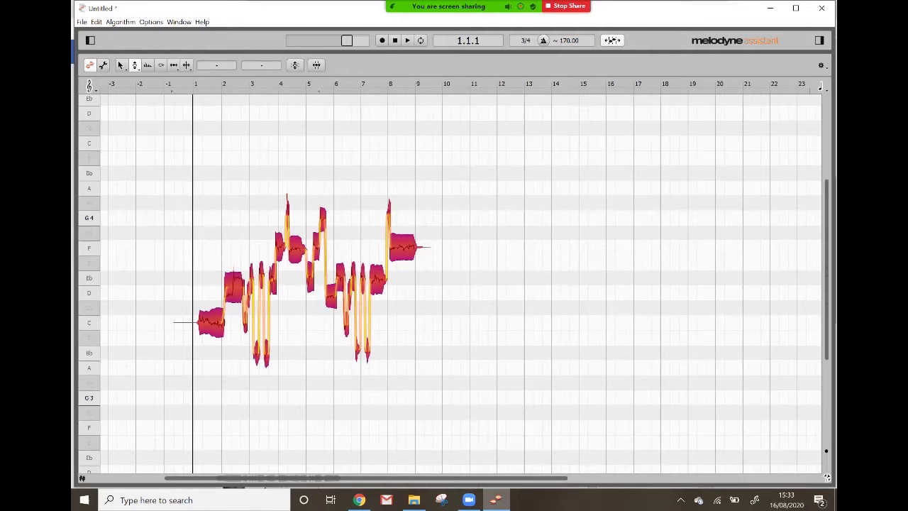
key(ctrl+z)
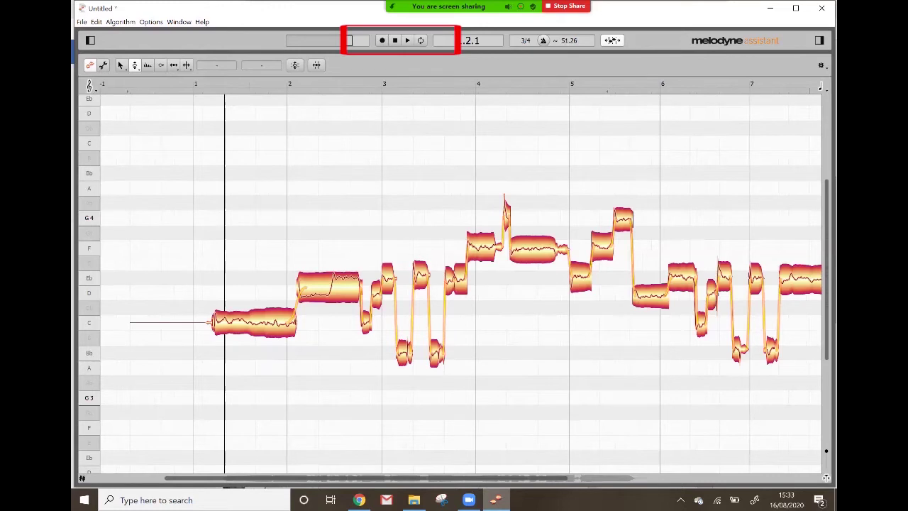
Play back the vocal from just after the start of bar 4 and stop it
click(438, 84)
click(498, 84)
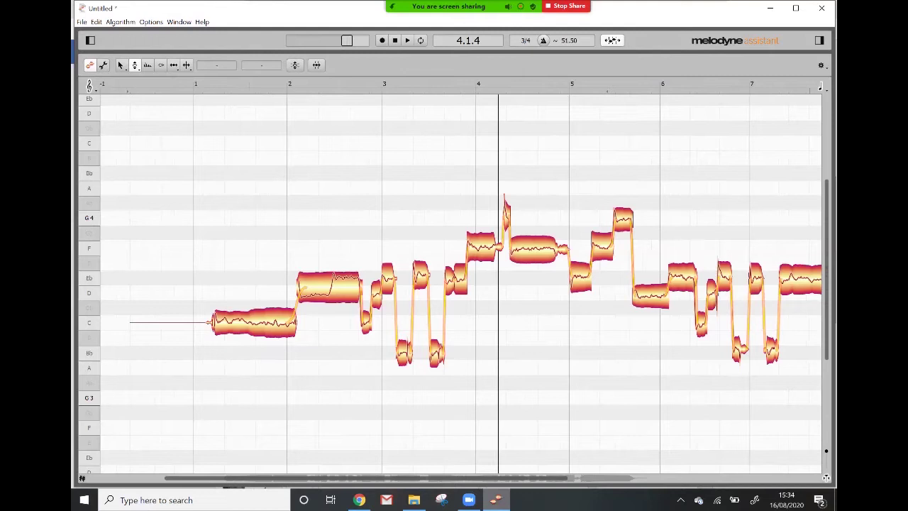
key(space)
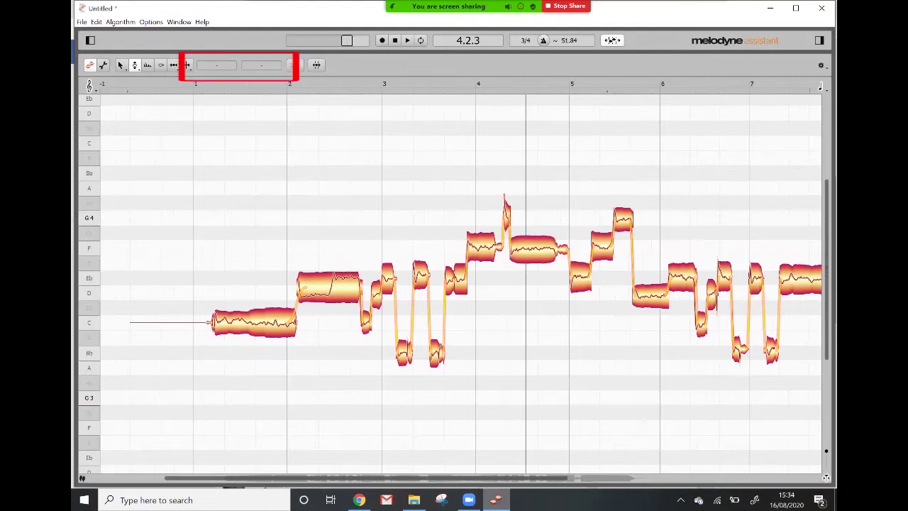
Shift the short Eb 4 note in the middle of bar 3 to +12 ct
click(421, 275)
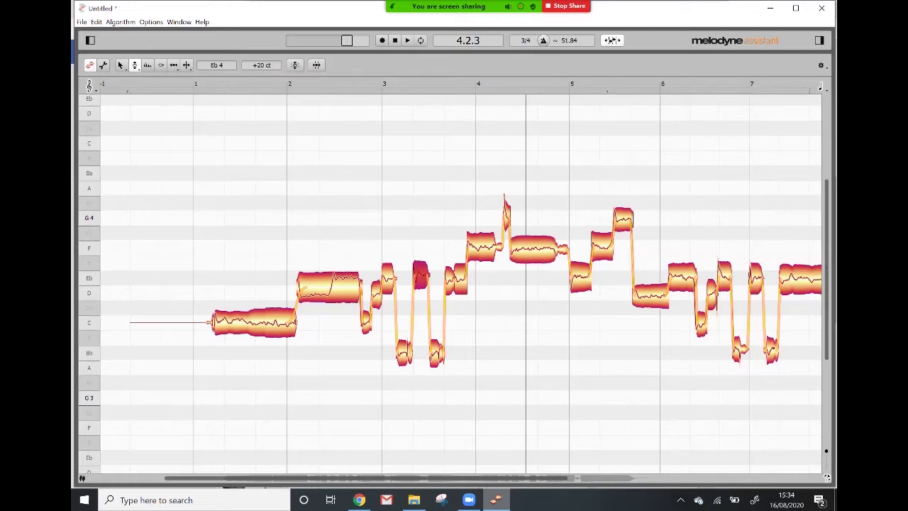
mouse_move(421, 276)
mouse_down()
mouse_move(420, 213)
mouse_move(420, 276)
mouse_up()
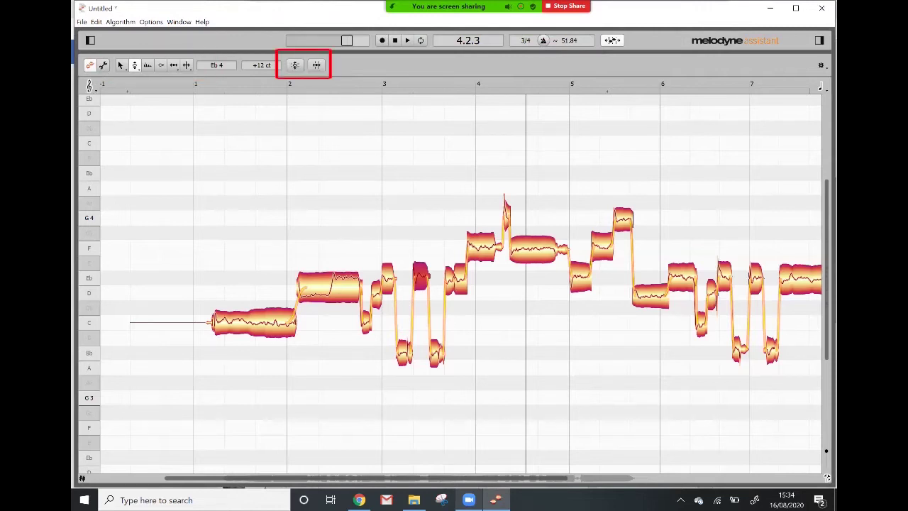
Clear the note selection and examine the note info pane and the algorithm, options, edit, window and help commands
key(Escape)
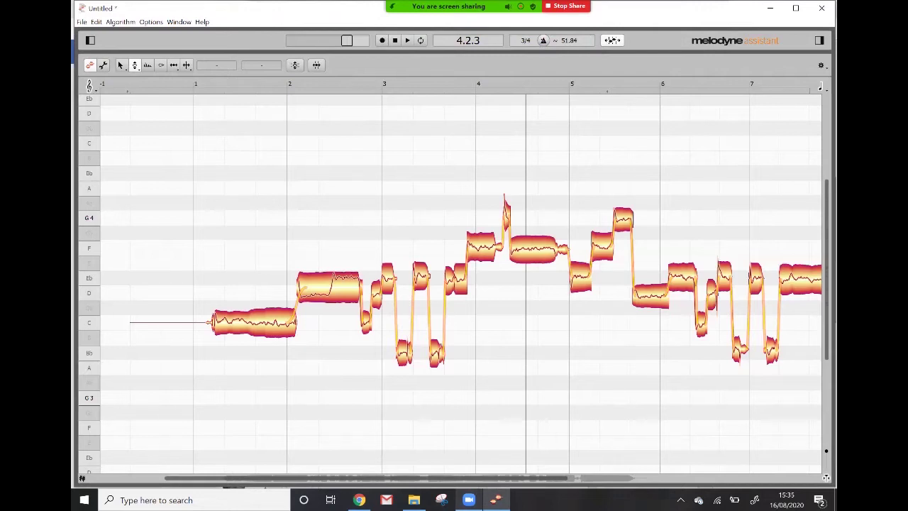
click(90, 40)
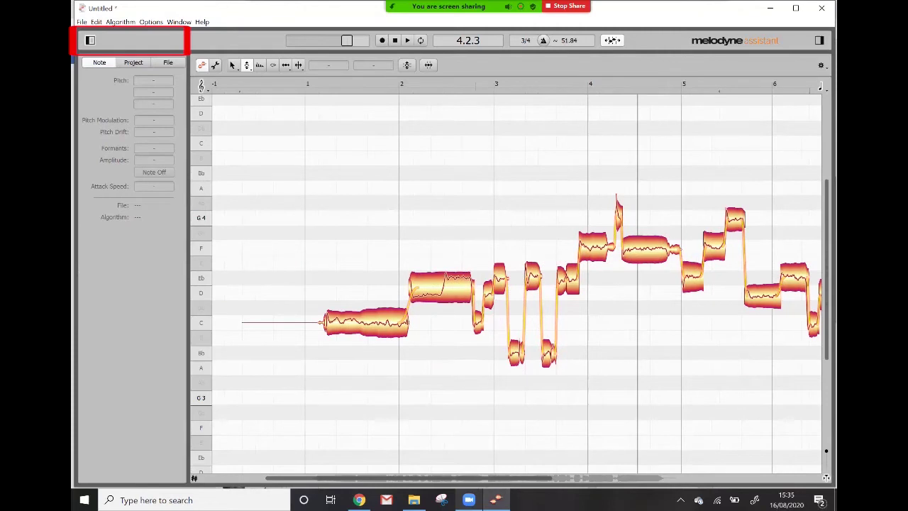
click(90, 40)
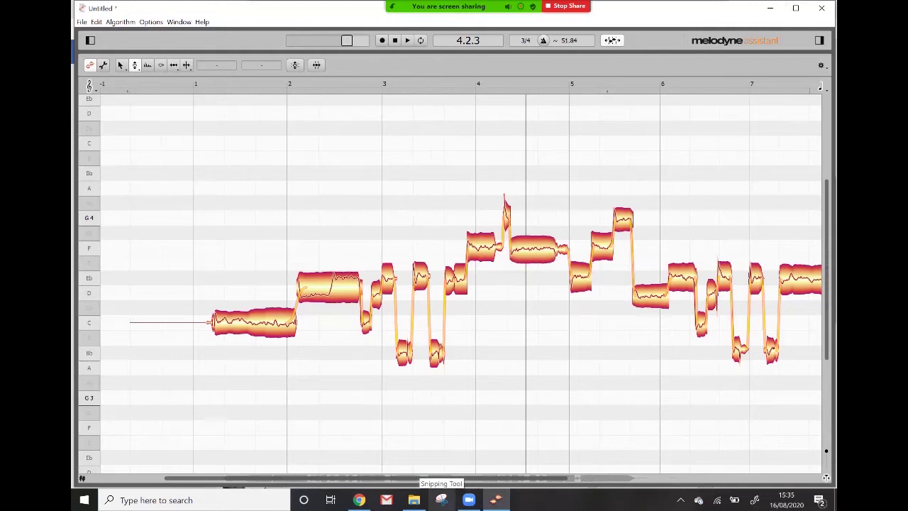
click(121, 22)
click(151, 22)
click(151, 22)
click(121, 22)
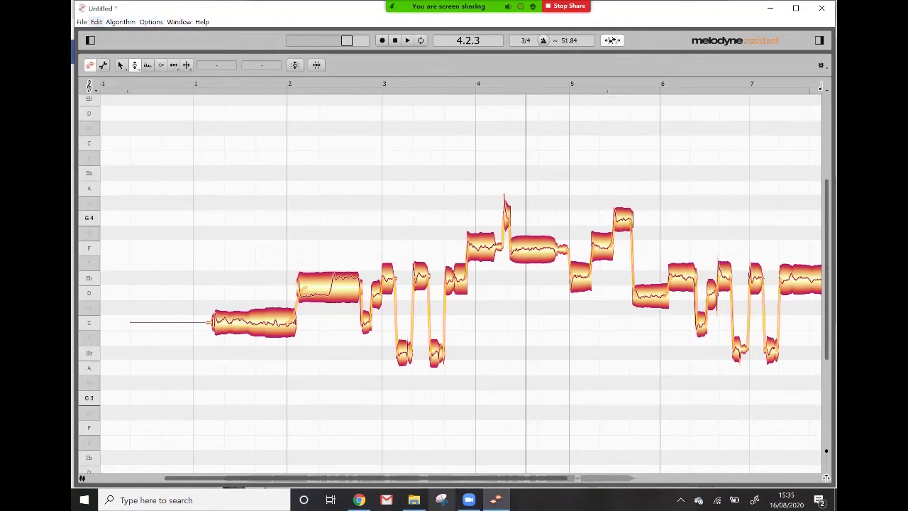
click(96, 22)
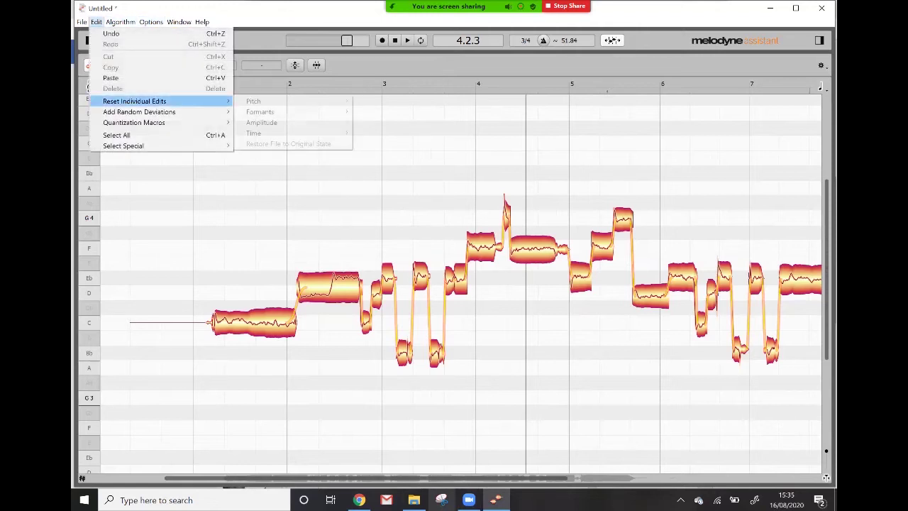
mouse_move(133, 122)
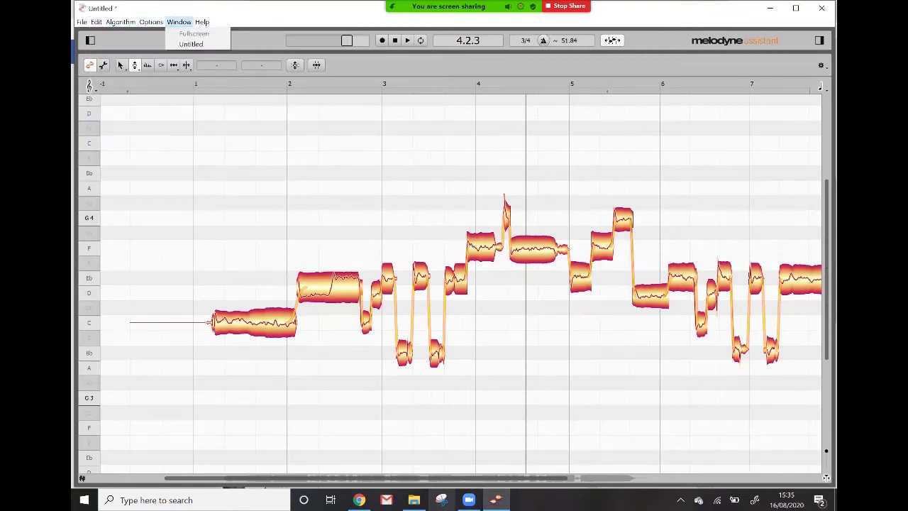
click(202, 22)
Close the untitled project and launch Melodyne.exe with DirectX as the audio device
click(821, 7)
click(499, 271)
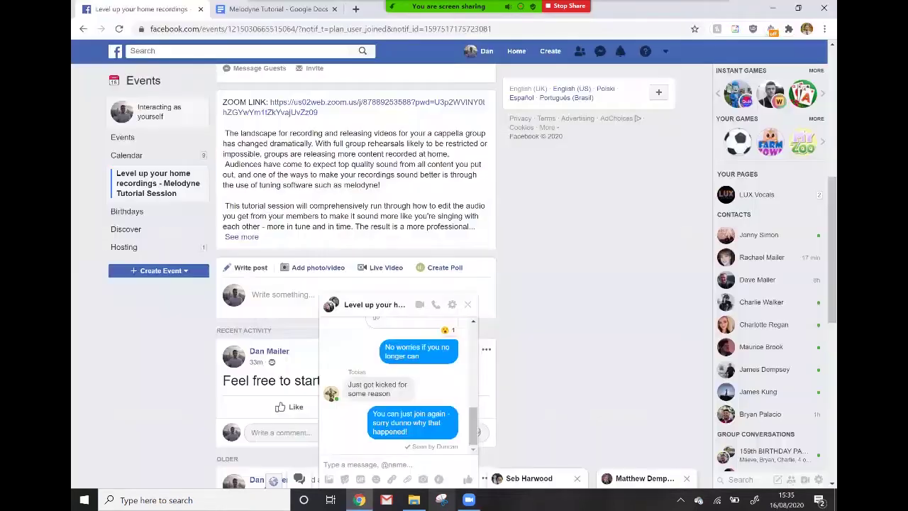
click(178, 500)
text(melodyne)
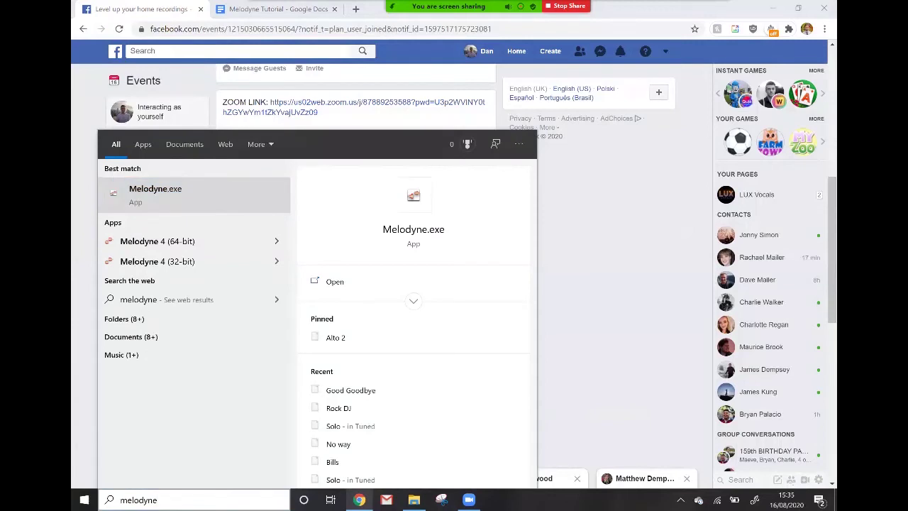
key(Return)
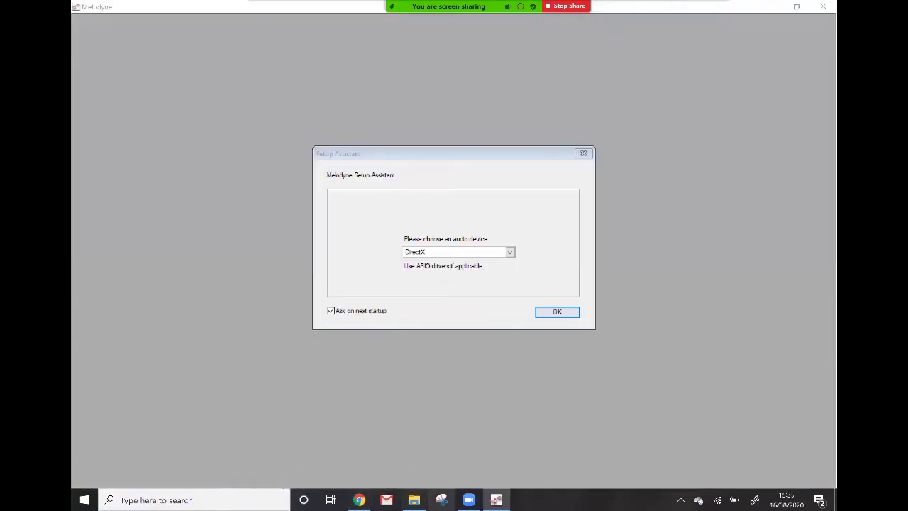
key(Return)
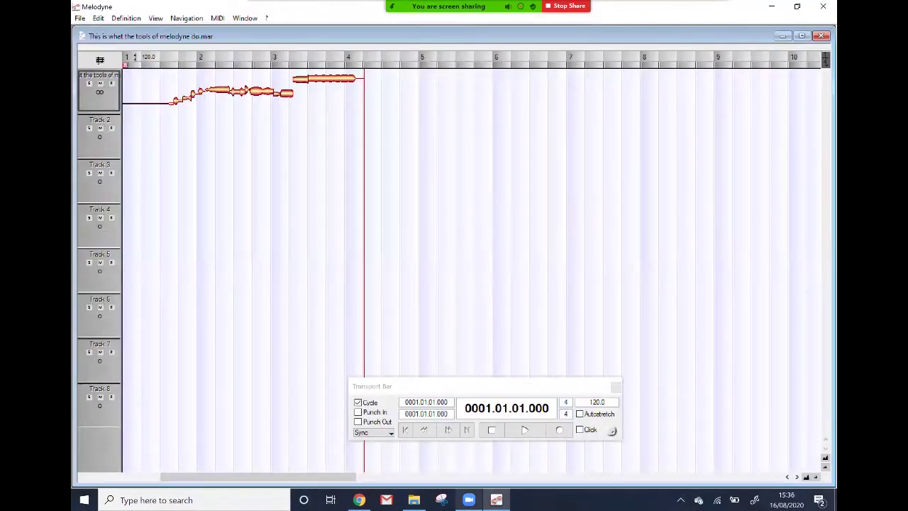
Open the notes of the track "This is what the tools of melodyne do" for editing, hide the transport bar and play the vocal
double_click(259, 91)
click(616, 388)
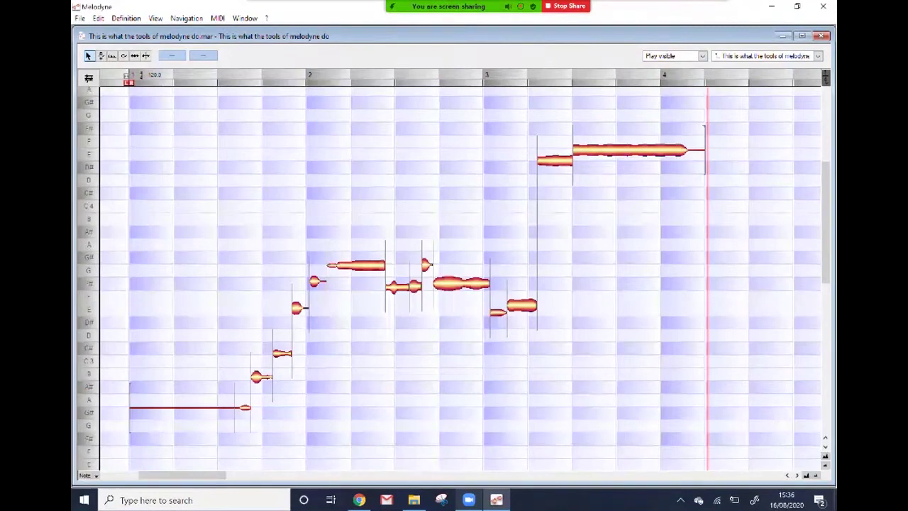
key(space)
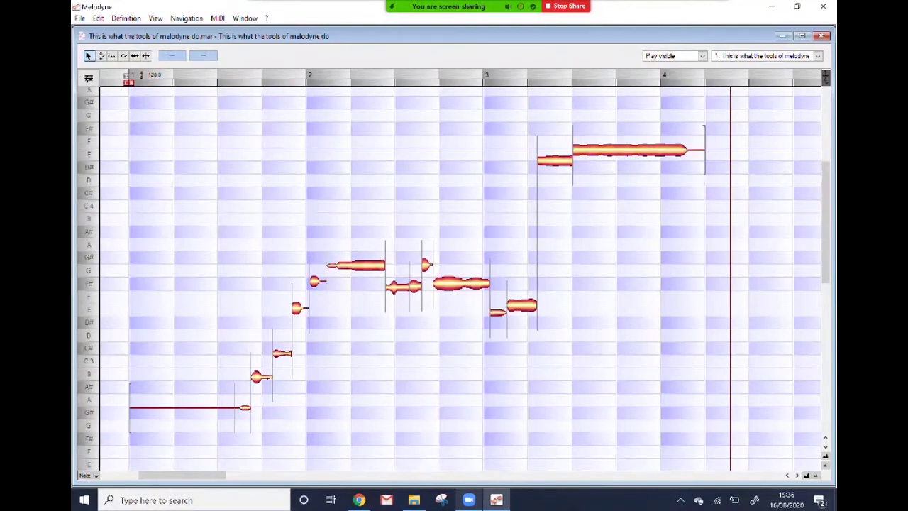
key(space)
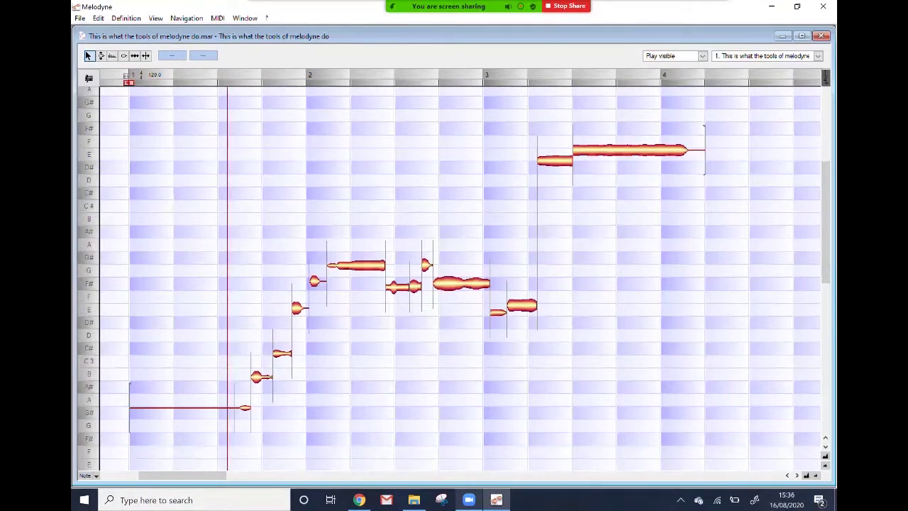
With the main tool, select the long G 3 note early in bar 2, then all the low notes up to the jump in bar 3
right_click(393, 383)
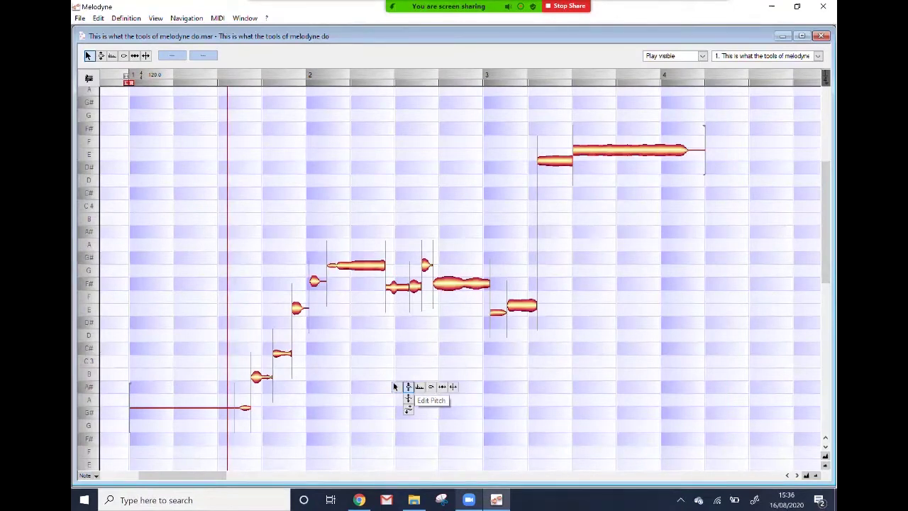
click(401, 387)
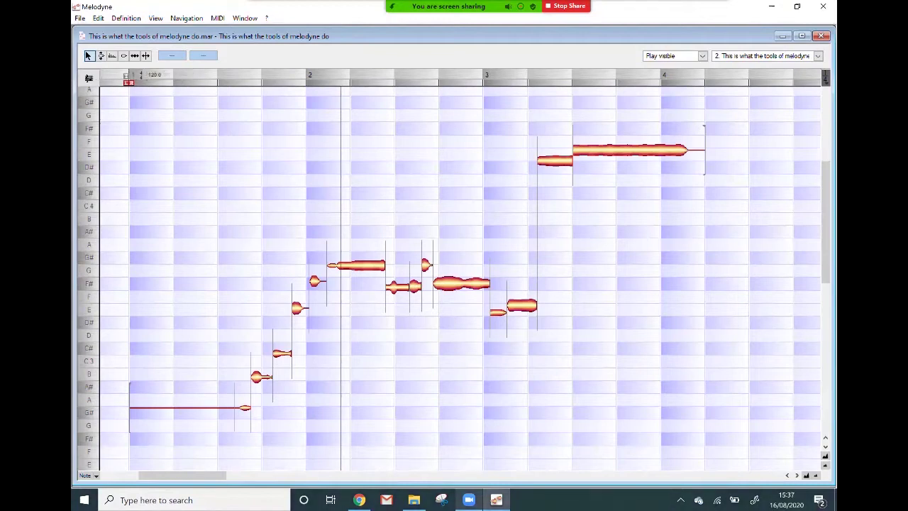
click(360, 265)
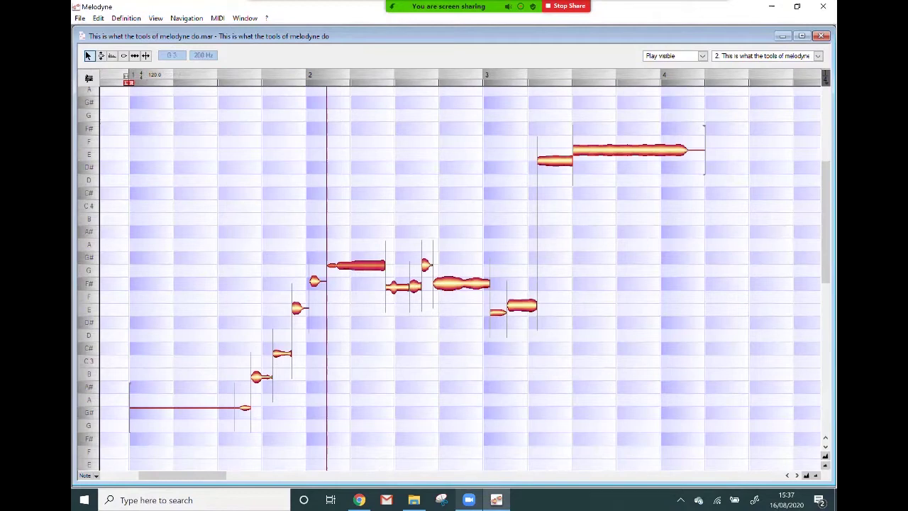
drag(559, 211, 211, 450)
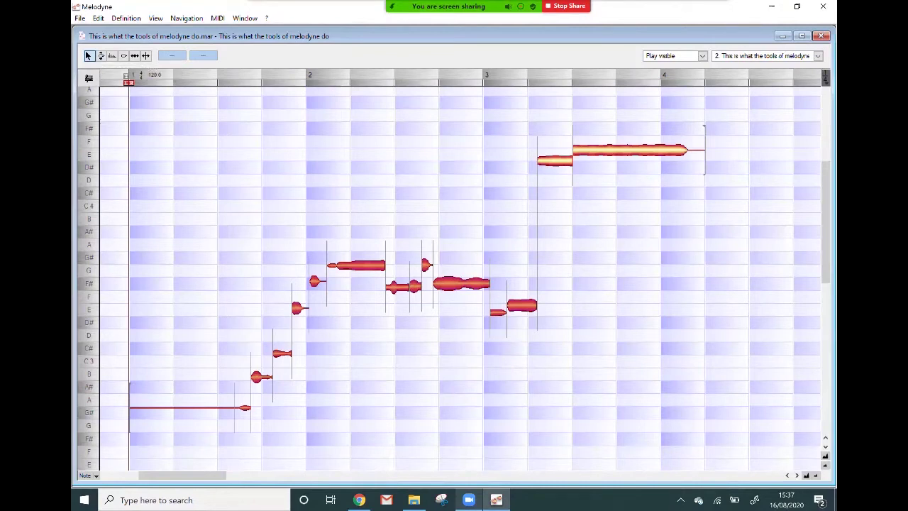
click(568, 278)
Select the two high notes from bar 3 onward, then a group of low notes, and clear the selection
drag(511, 107, 707, 186)
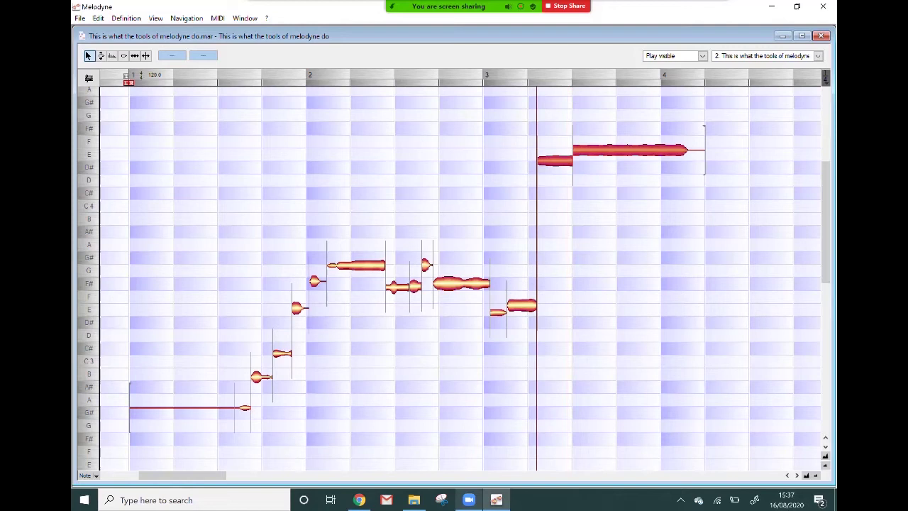
click(642, 213)
click(360, 213)
drag(158, 260, 543, 405)
click(522, 384)
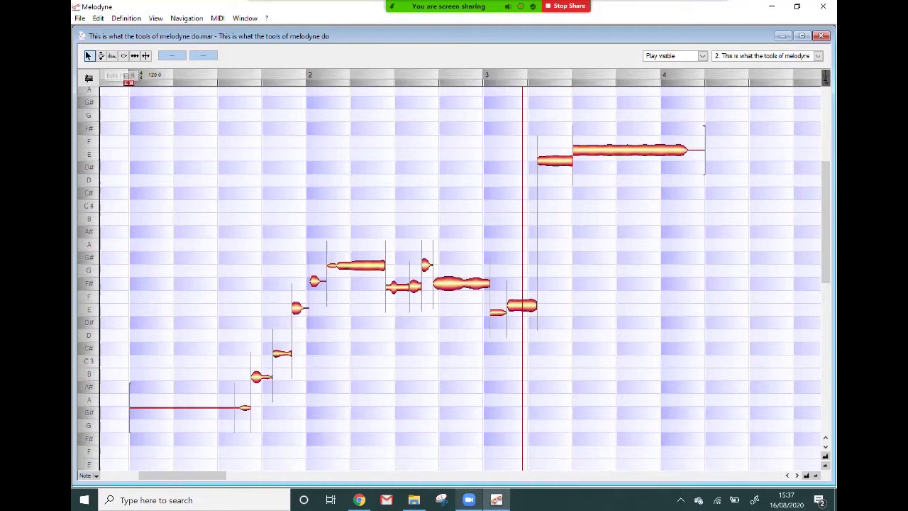
View the pitch curves with the pitch tool, return to the main tool and play back the vocal from the start
click(100, 56)
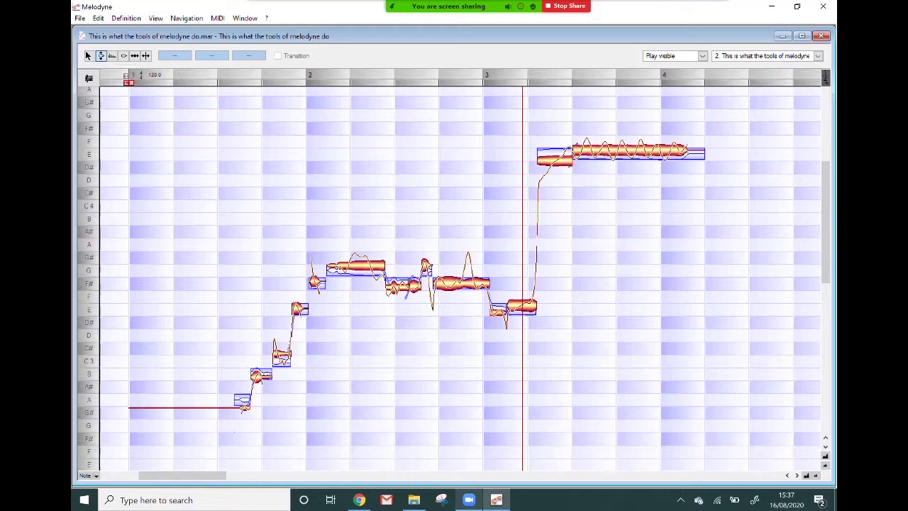
click(88, 55)
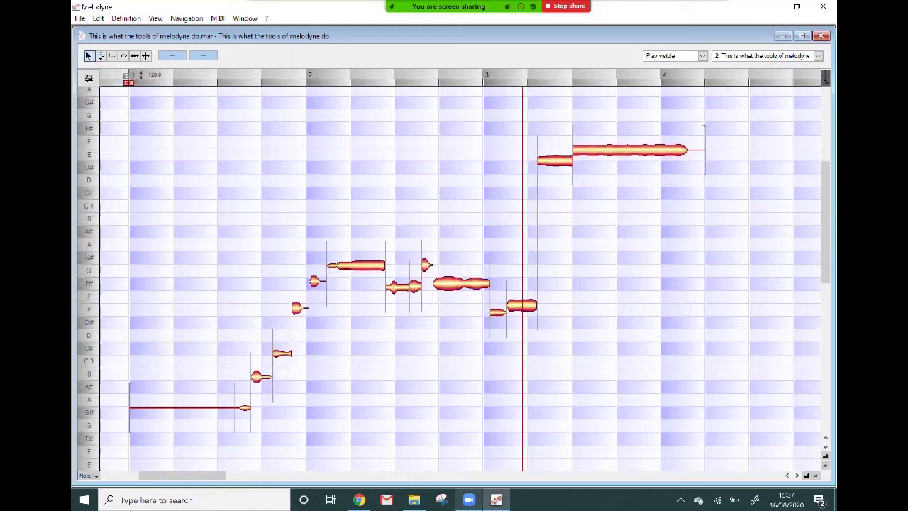
key(space)
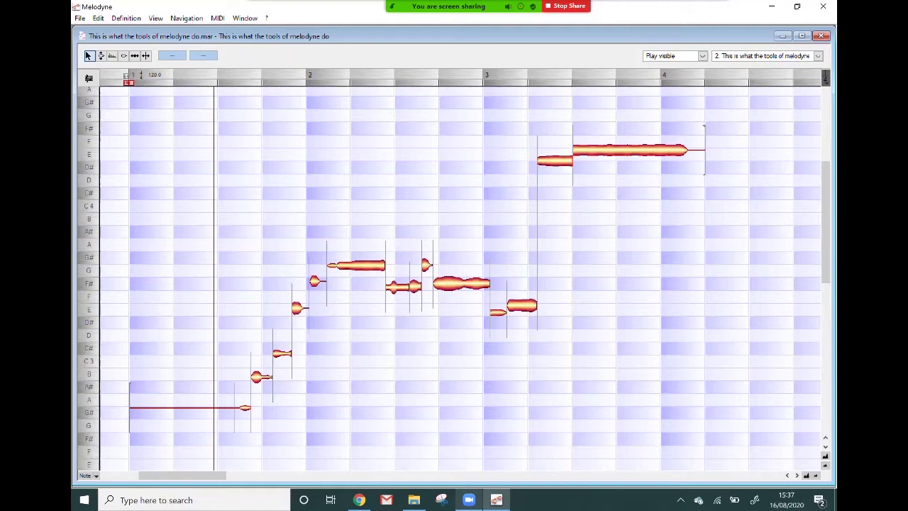
key(space)
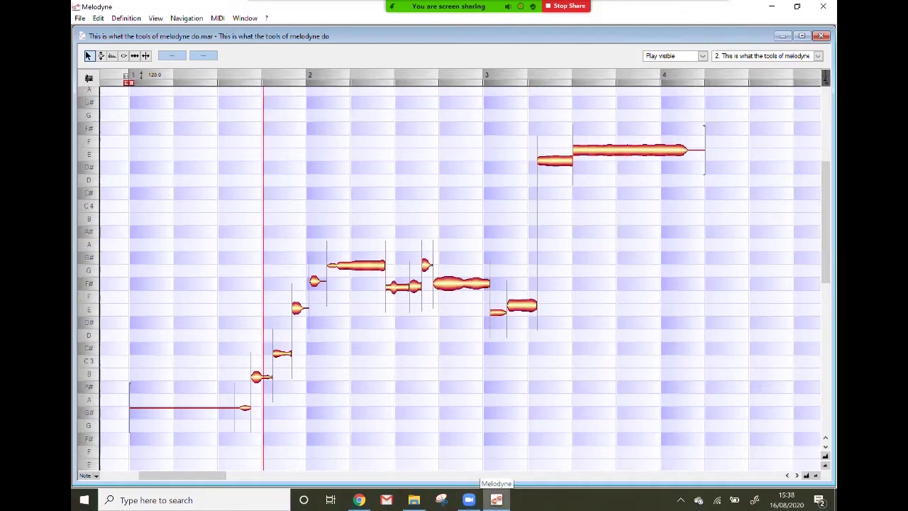
With the Edit Pitch tool, move the long final note up to F# 4 +28 ct, then back down to E 4 +7 ct
key(F2)
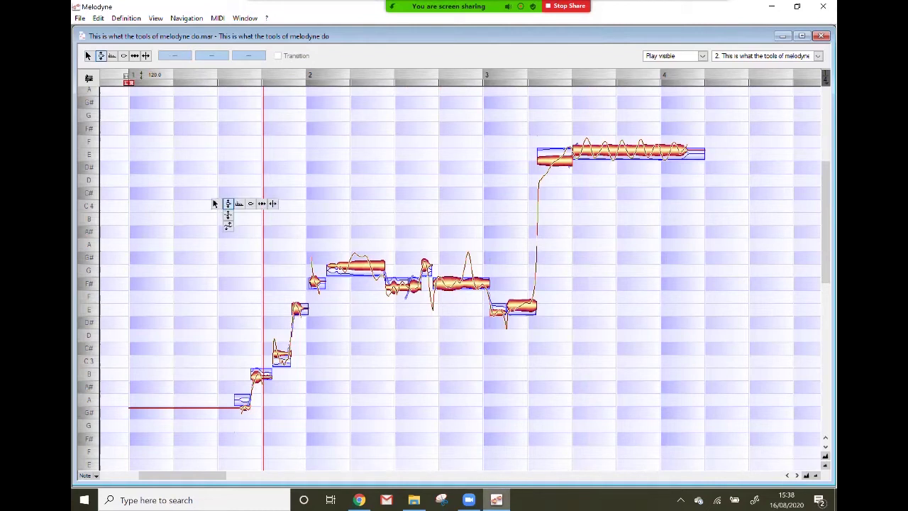
right_click(605, 270)
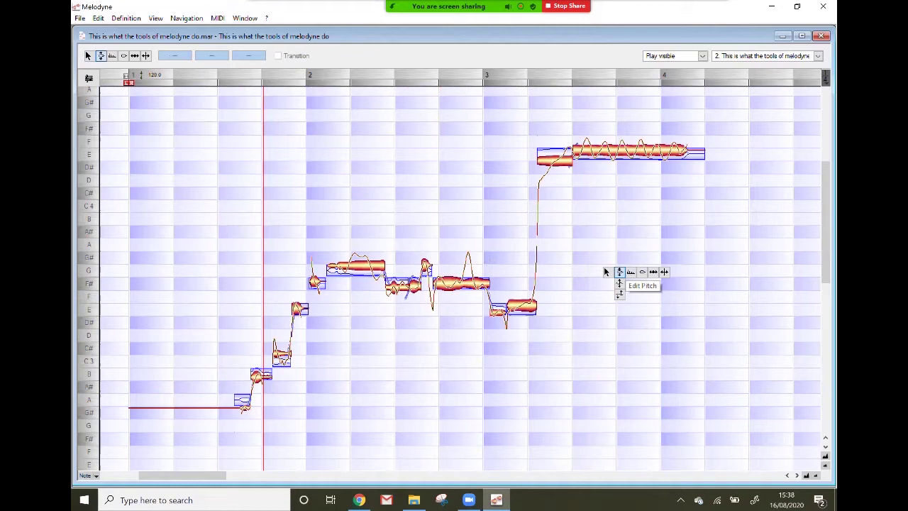
click(620, 272)
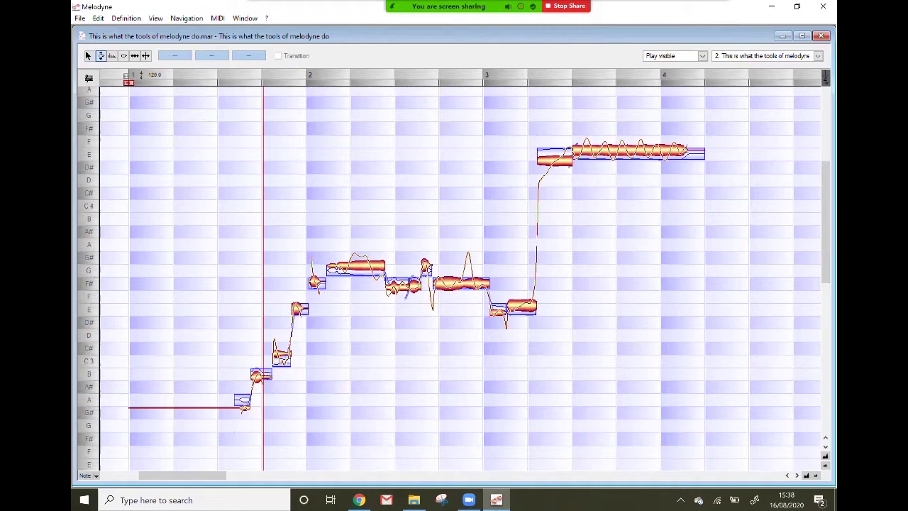
drag(630, 151, 624, 126)
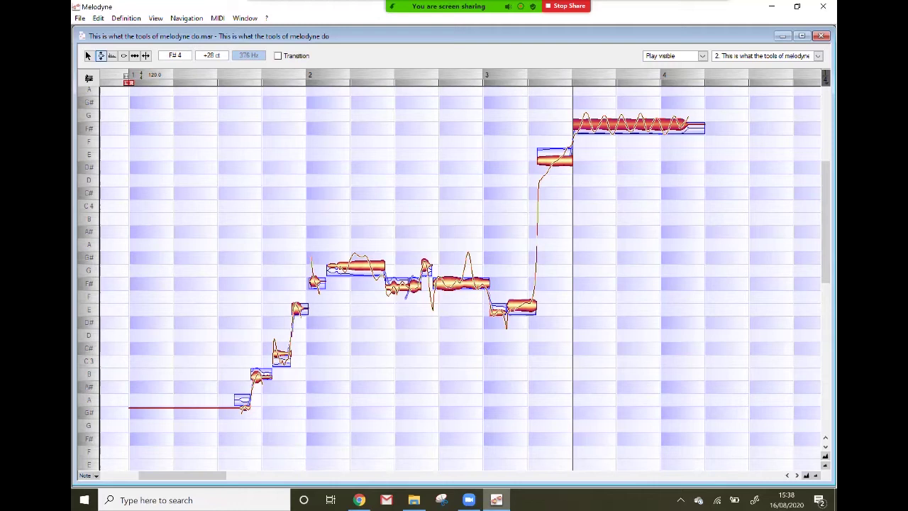
drag(610, 124, 609, 153)
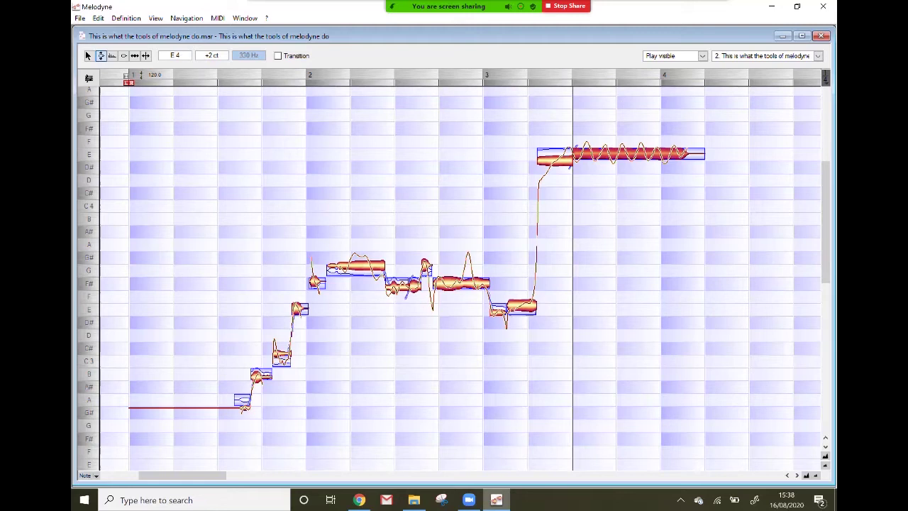
mouse_move(618, 153)
mouse_down()
mouse_move(619, 127)
mouse_move(618, 152)
mouse_up()
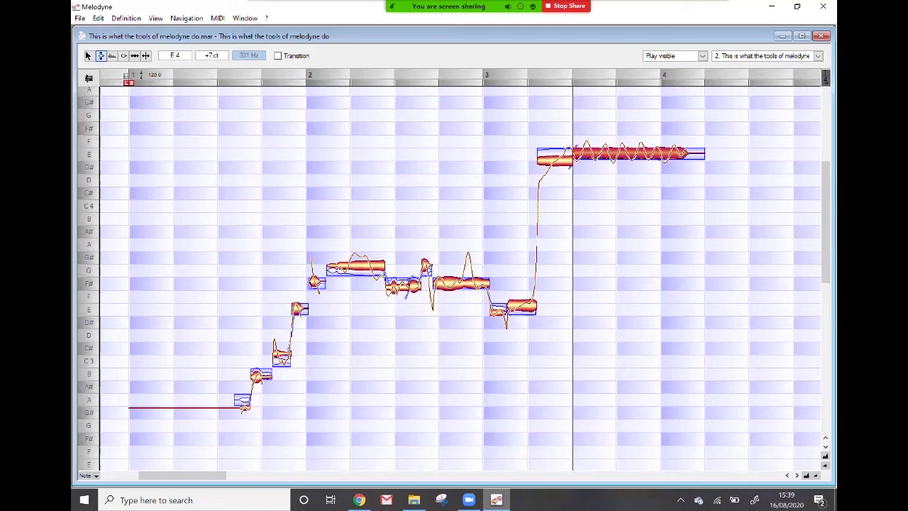
Step through the editing tools one after another and return to the Edit Pitch tool
right_click(368, 149)
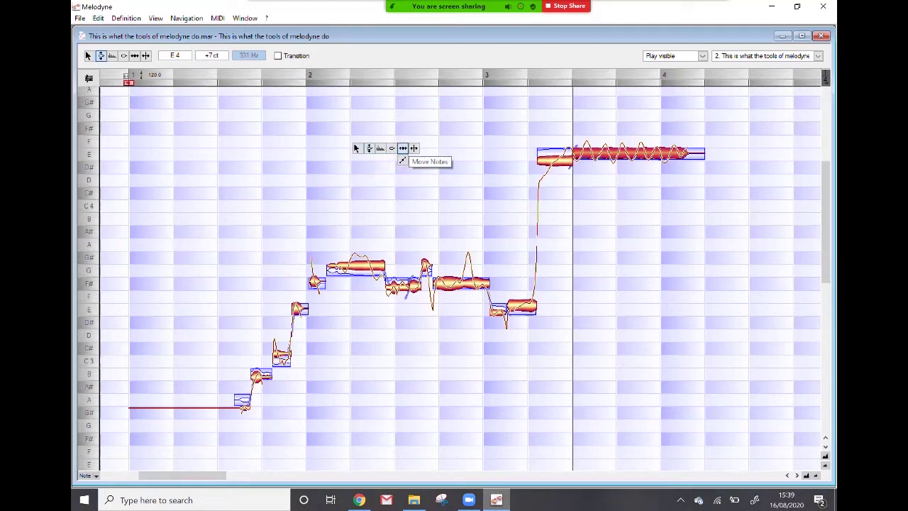
click(369, 148)
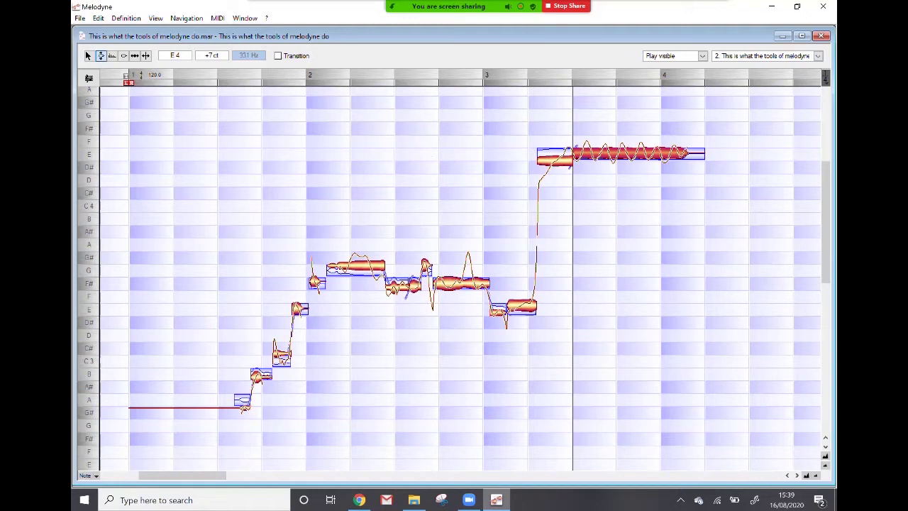
key(F3)
key(F4)
key(F5)
key(F6)
key(F2)
With the Pitch Modulation tool, play back the long final note and increase its modulation to 281.9 %
right_click(374, 185)
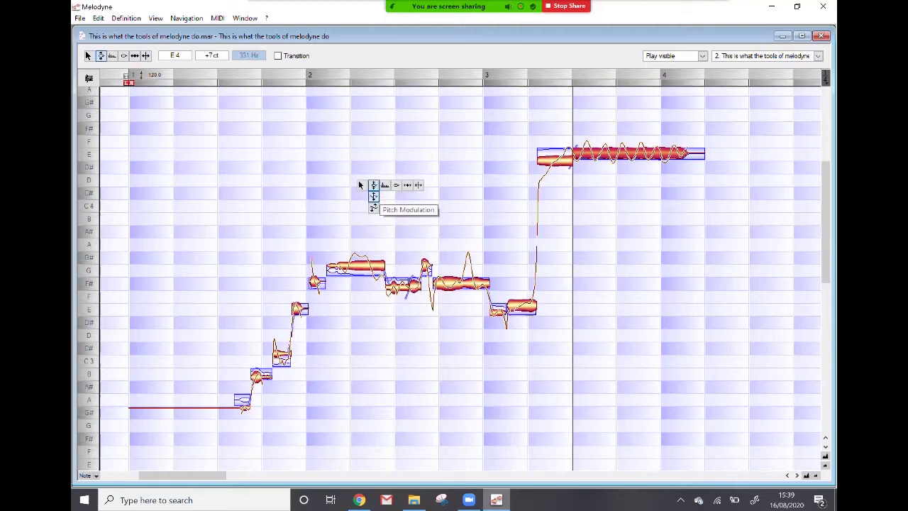
click(374, 207)
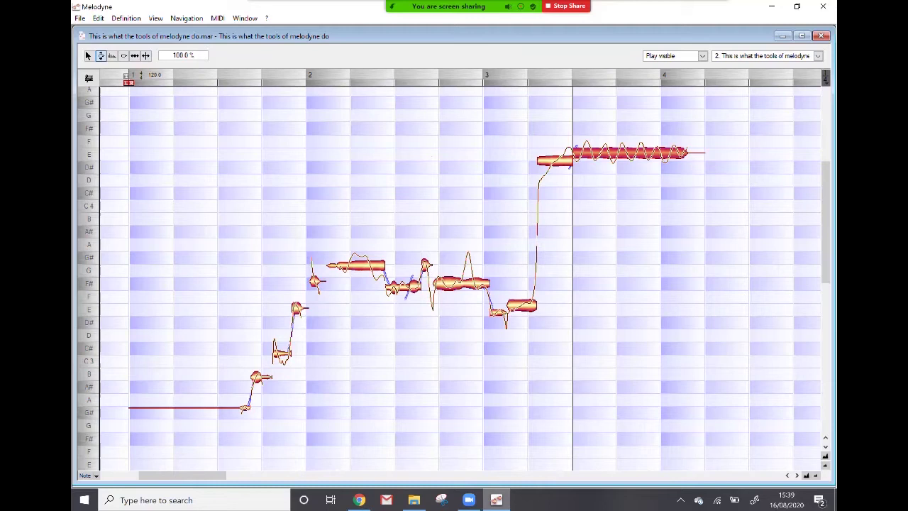
key(space)
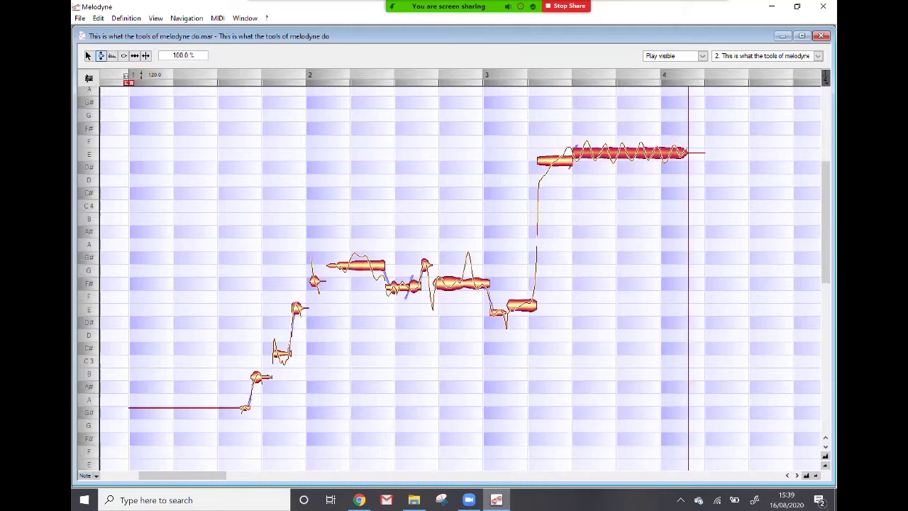
drag(631, 152, 630, 92)
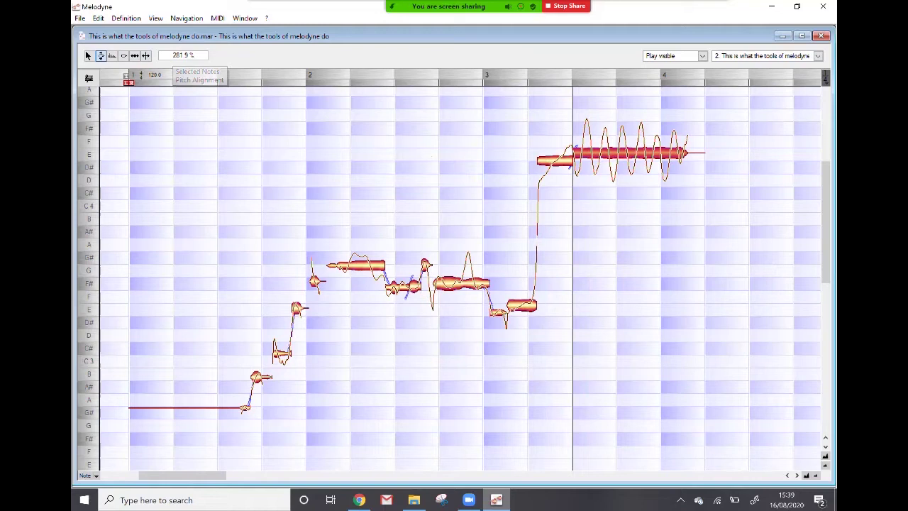
Undo and redo the pitch modulation increase on the long final note, and play the note back
key(ctrl+z)
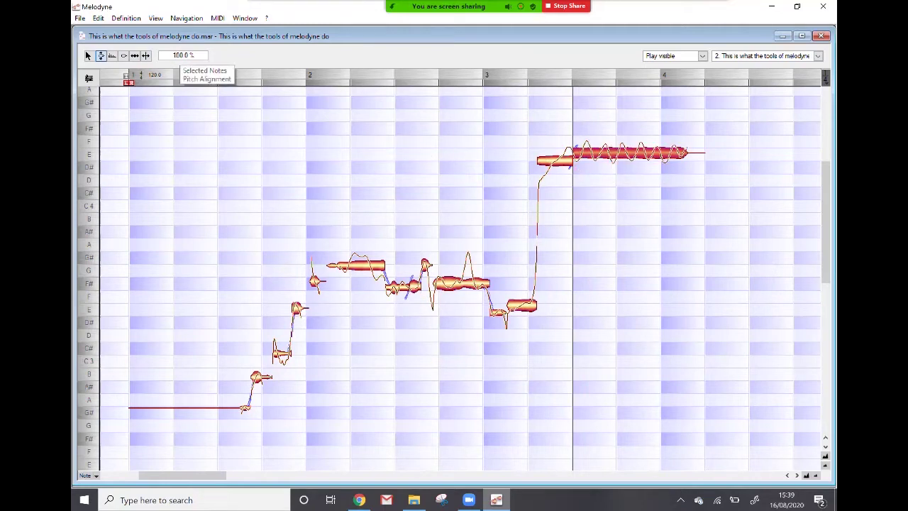
key(ctrl+y)
key(space)
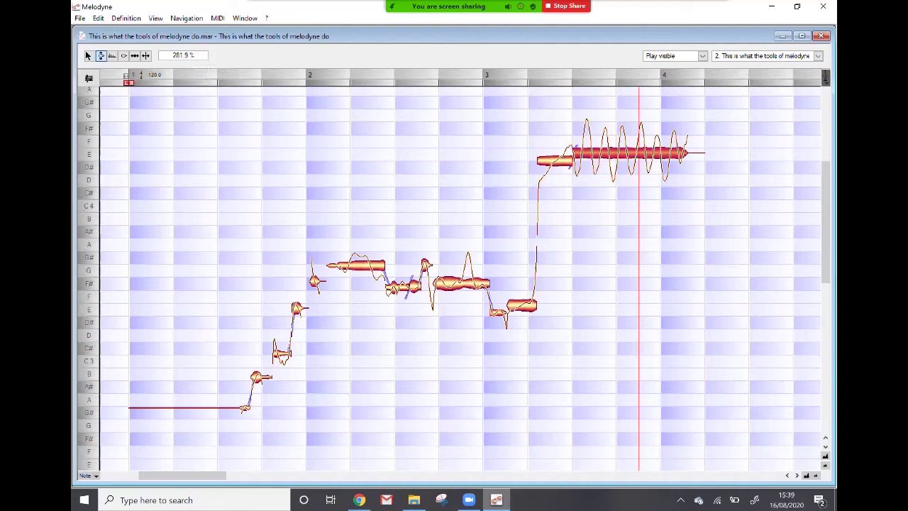
key(space)
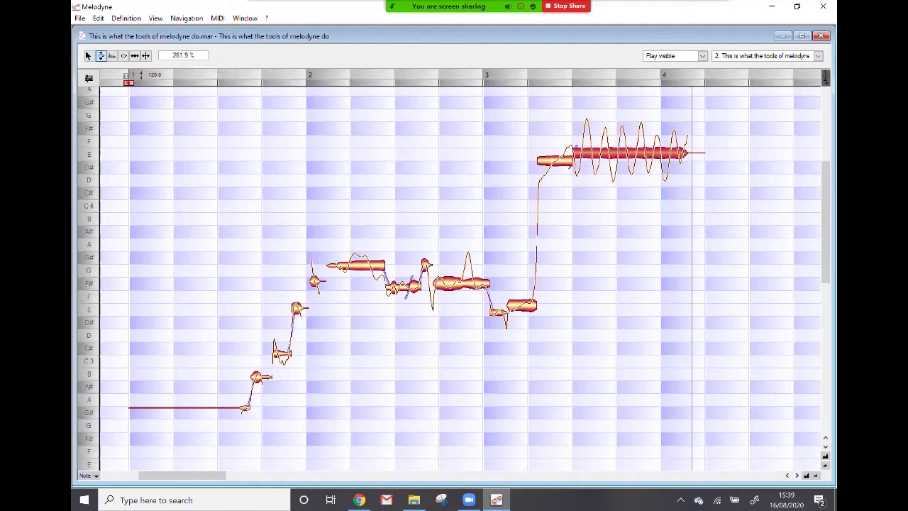
Extend the cycle range from bar 1 to the middle of bar 4 and lower the preceding short note's pitch modulation to 37.2 % during playback
drag(132, 82, 751, 82)
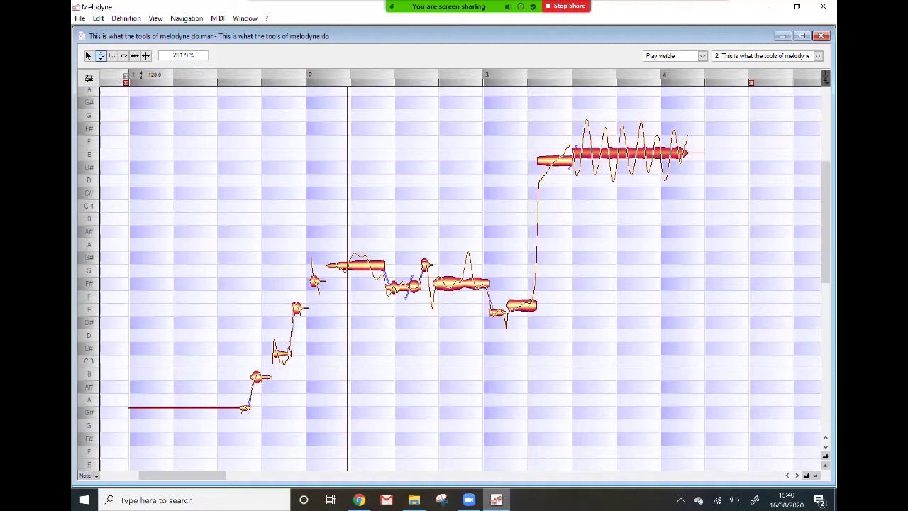
key(space)
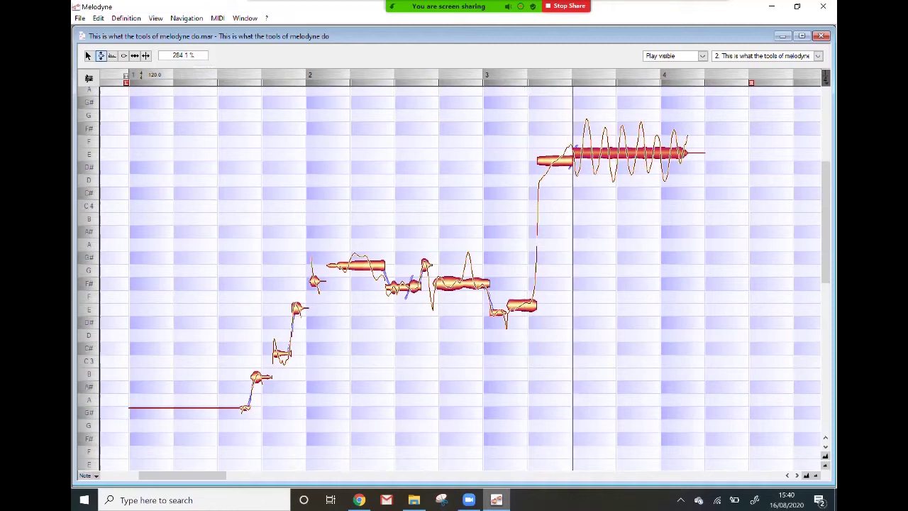
key(space)
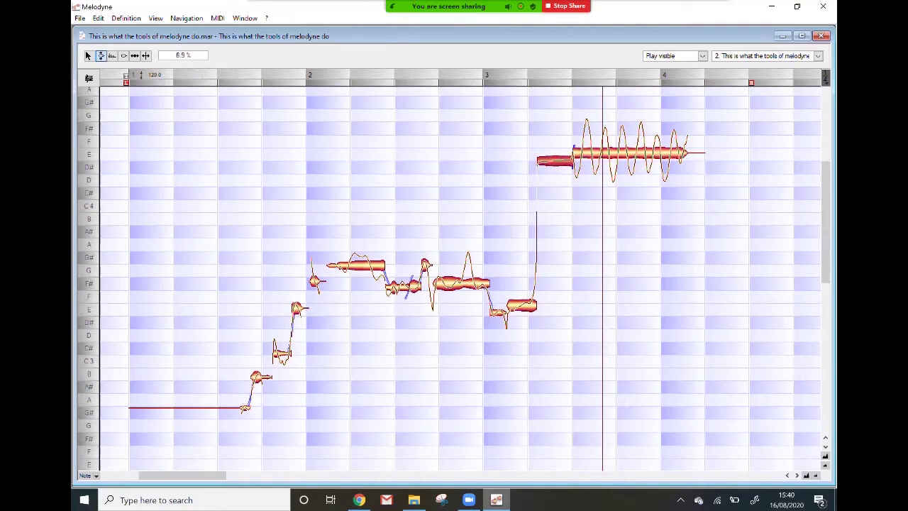
key(space)
With the Edit Pitch tool, move the short note before the long final note up to E 4 -26 ct
right_click(560, 186)
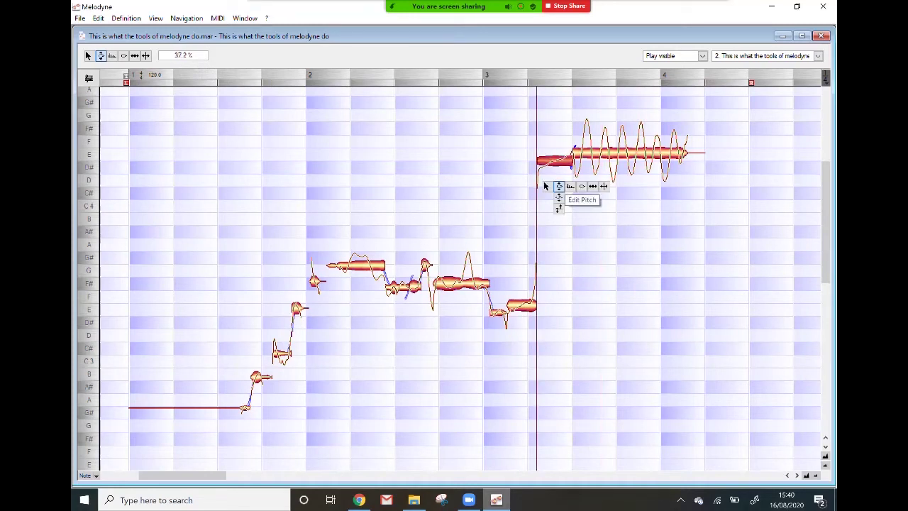
click(560, 186)
drag(559, 161, 559, 158)
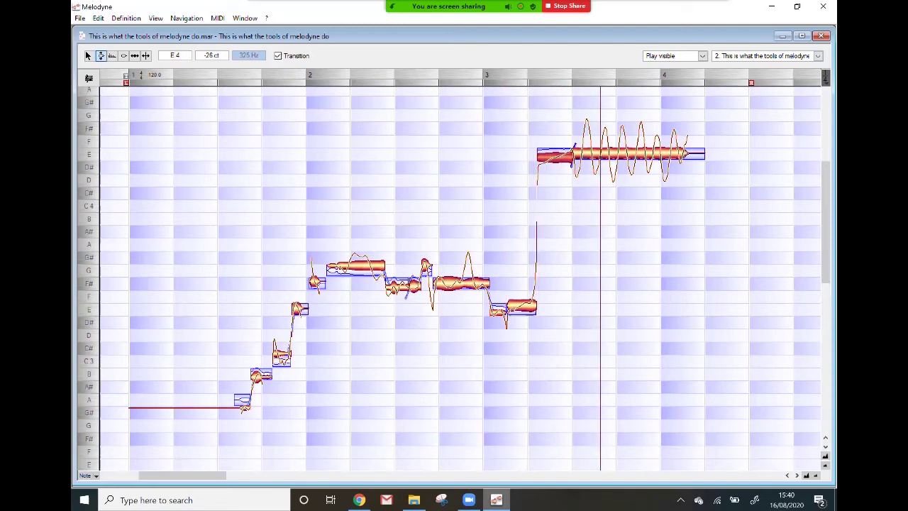
With the Pitch Modulation tool, reset the long final note and the short note before it to 100.0 % modulation
right_click(622, 197)
click(622, 208)
double_click(622, 153)
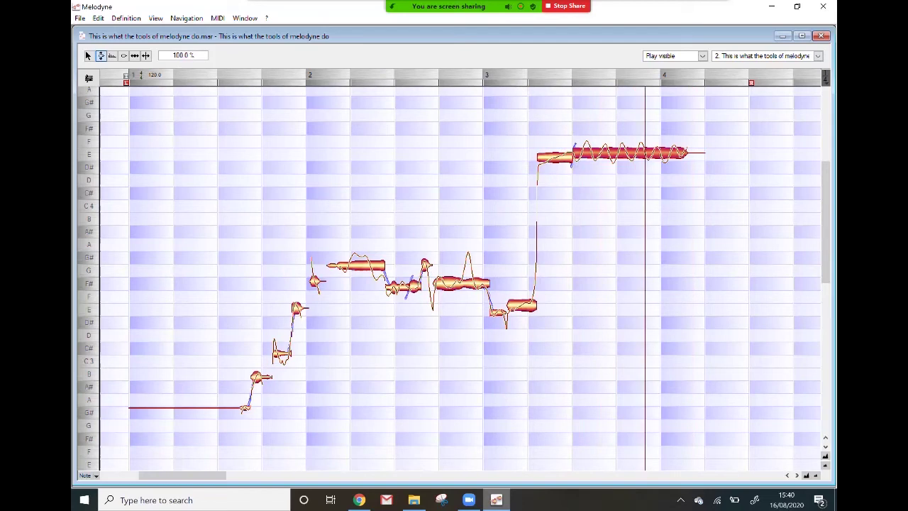
right_click(572, 190)
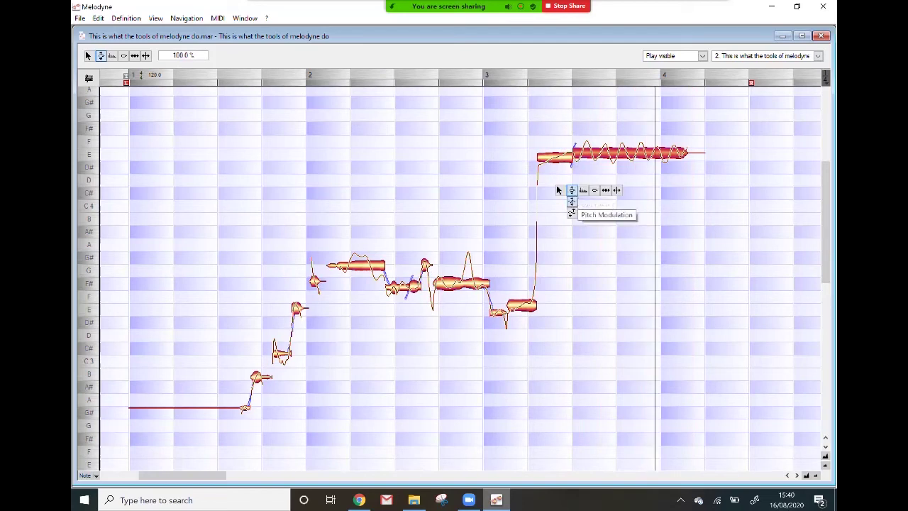
click(572, 202)
double_click(555, 157)
With the Edit Pitch tool, snap the short note to E 4, move it down to D# 4 +9 ct and play it back
right_click(565, 187)
click(566, 188)
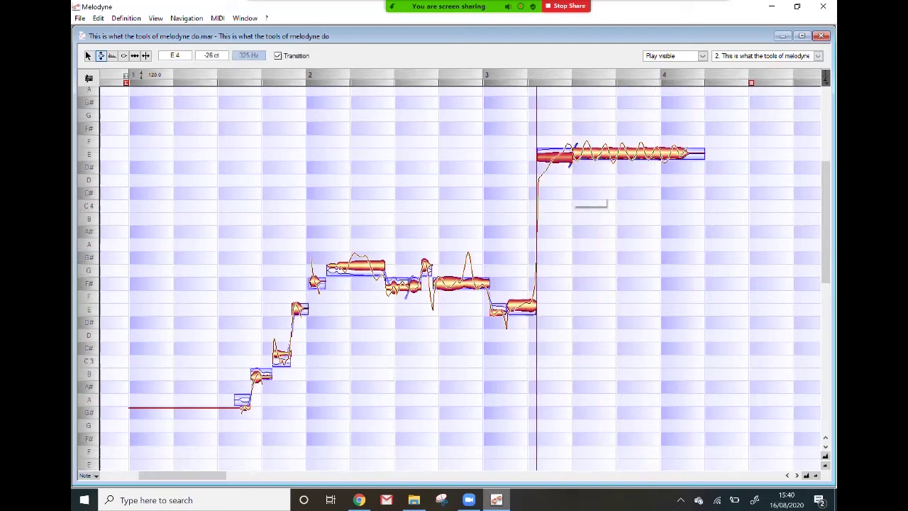
double_click(555, 157)
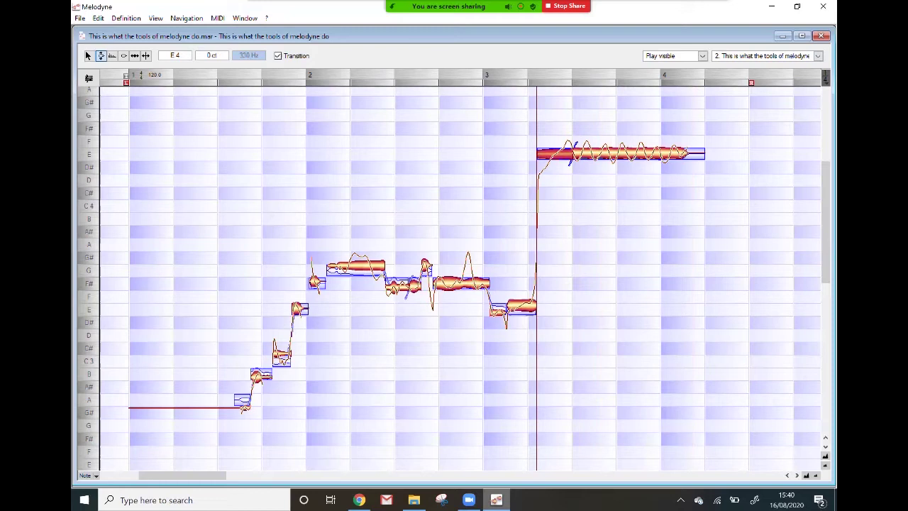
drag(558, 155, 558, 168)
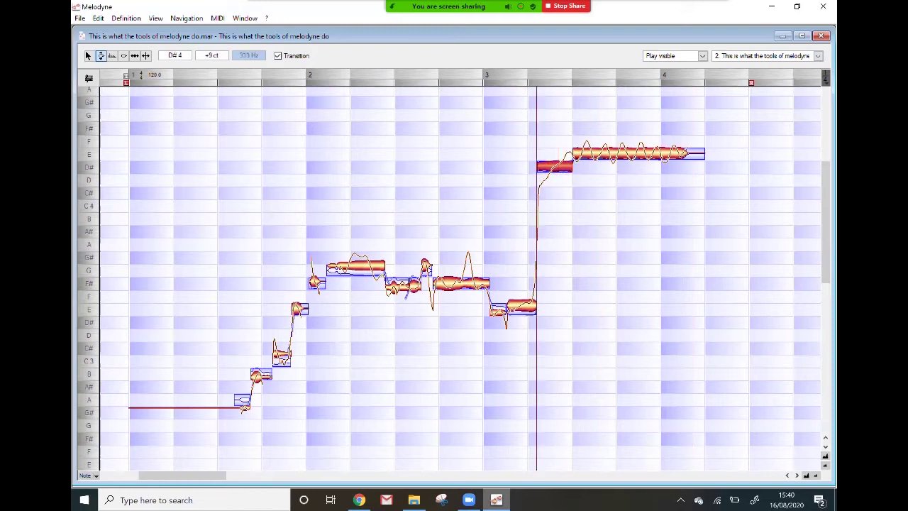
key(space)
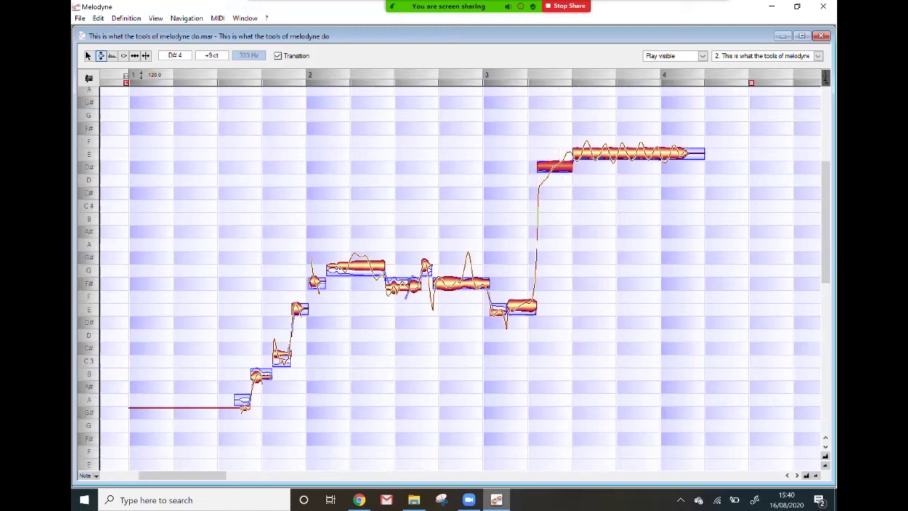
key(space)
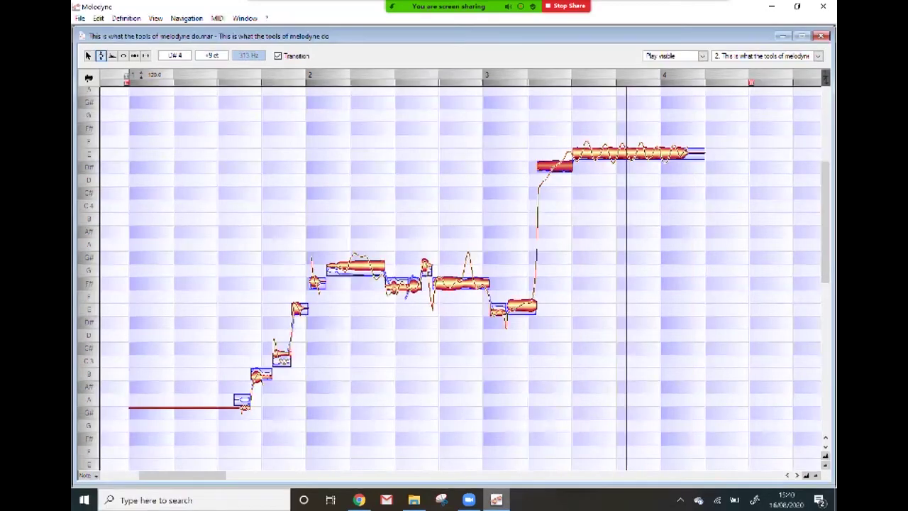
With the Pitch Drift tool, adjust the drift of the long final note up and down, ending at 52.3 %
right_click(564, 244)
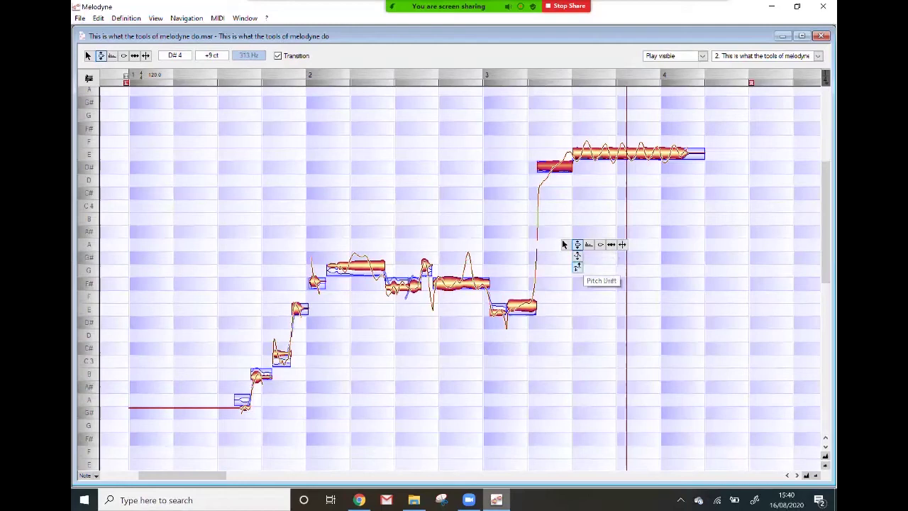
click(577, 268)
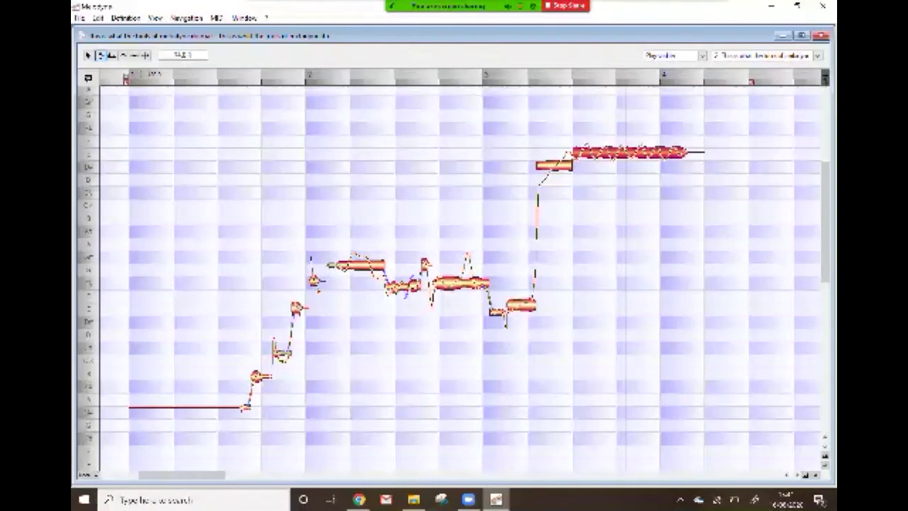
drag(626, 153, 626, 113)
right_click(579, 196)
click(595, 223)
drag(626, 153, 626, 187)
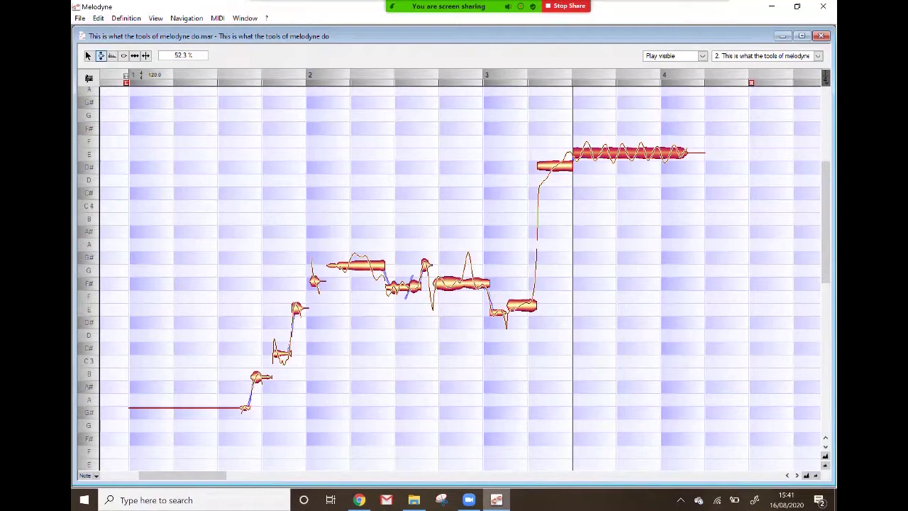
Switch to the Edit Formant tool, view the formant bars, and alternate with the Edit Pitch tool to compare the two views
right_click(378, 161)
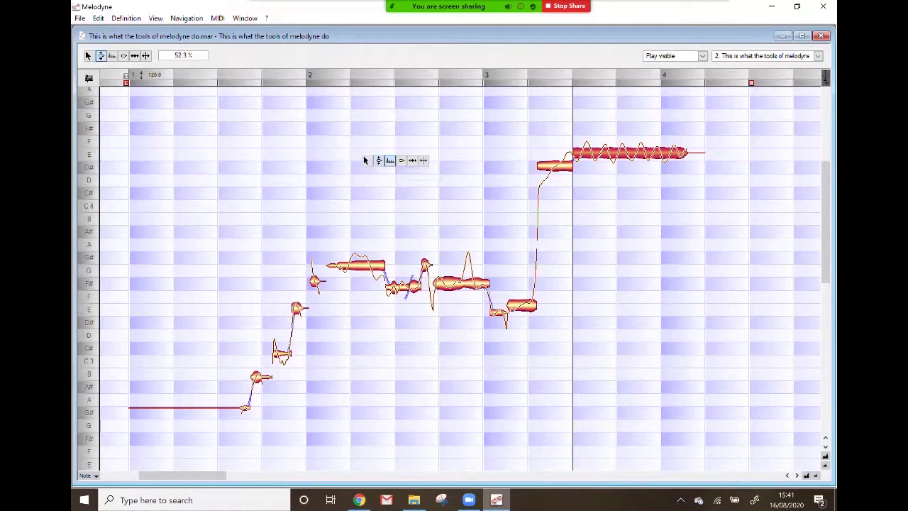
click(390, 161)
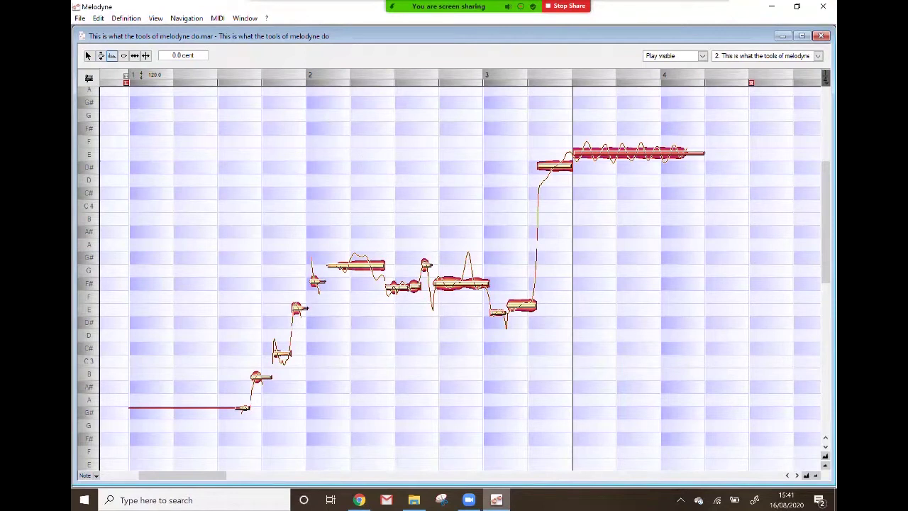
scroll(461, 279, up, 3)
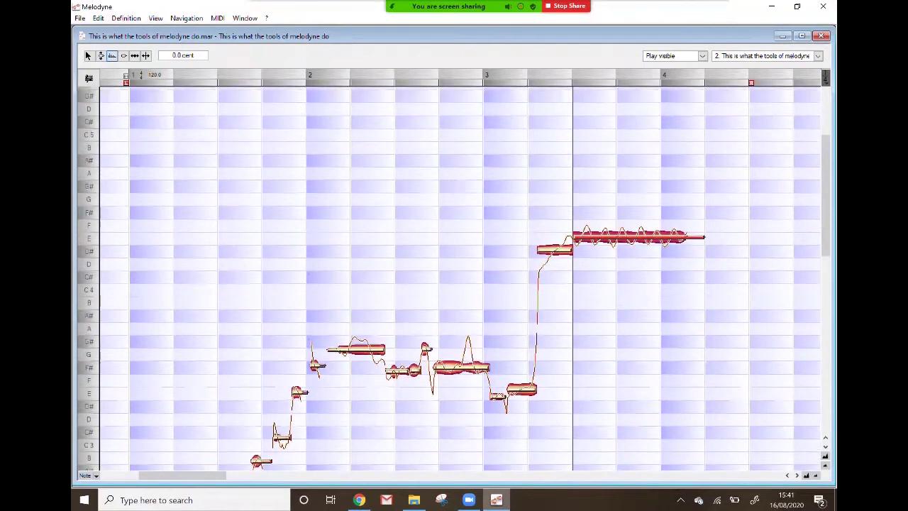
scroll(461, 278, down, 1)
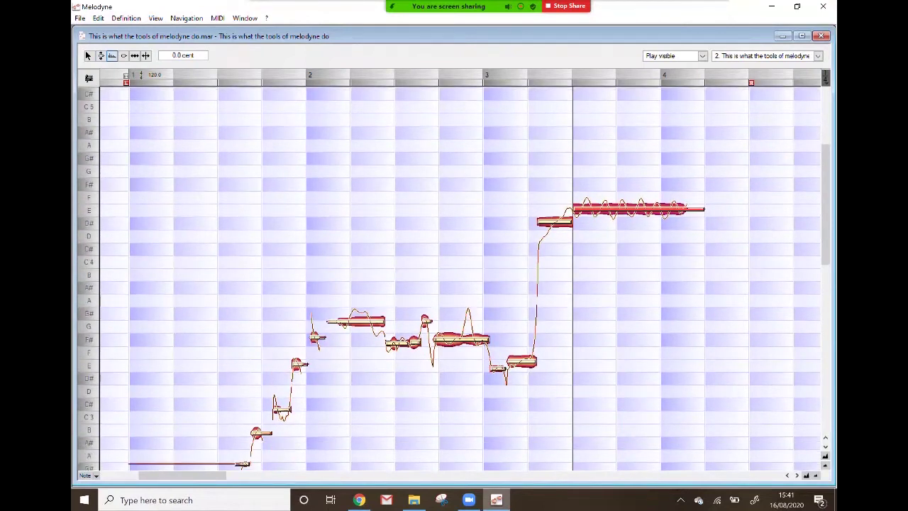
right_click(624, 323)
click(613, 323)
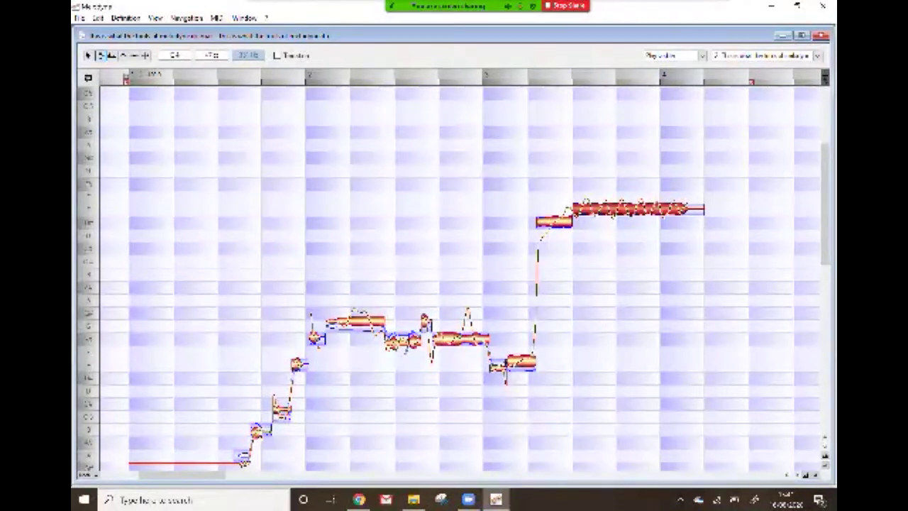
right_click(596, 318)
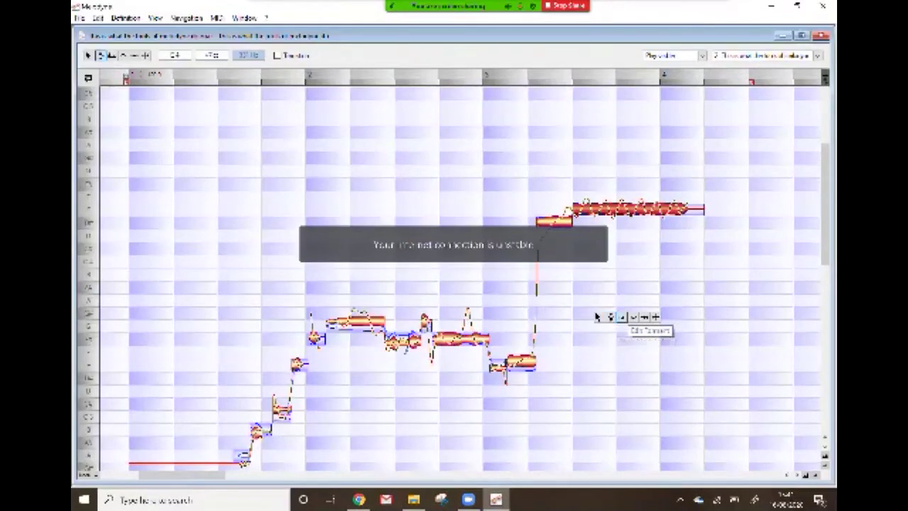
click(621, 317)
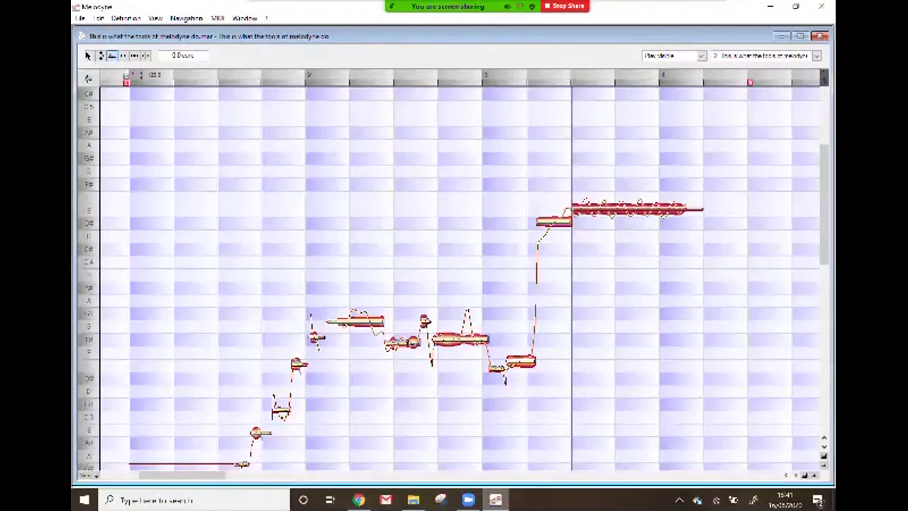
With the Edit Pitch tool, raise the last two notes an octave to E 5 +7 ct and D# 5 +9 ct and play them back
right_click(598, 284)
click(586, 283)
key(ctrl+a)
scroll(454, 283, up, 3)
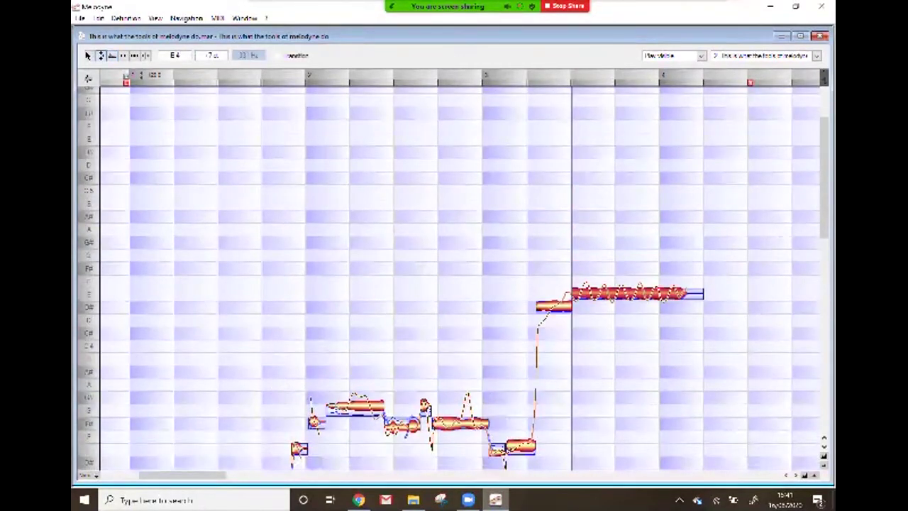
drag(629, 293, 629, 138)
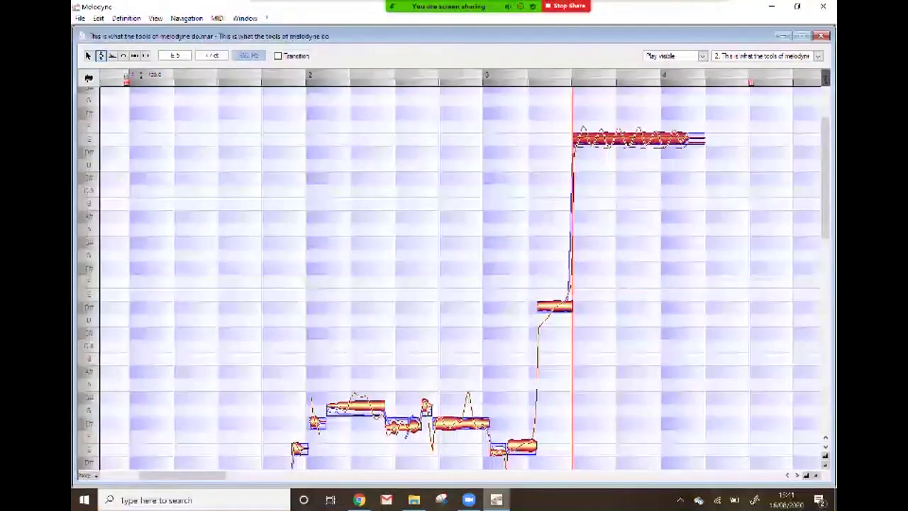
drag(555, 306, 555, 151)
key(space)
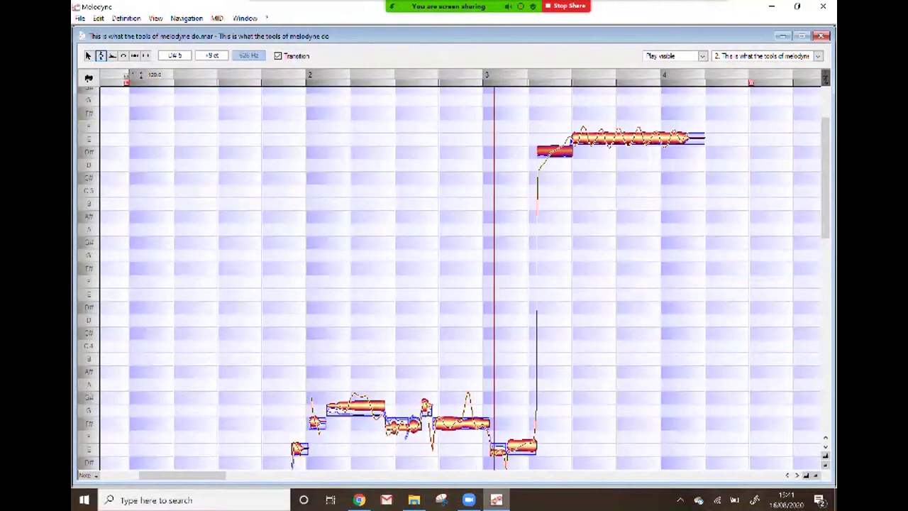
key(space)
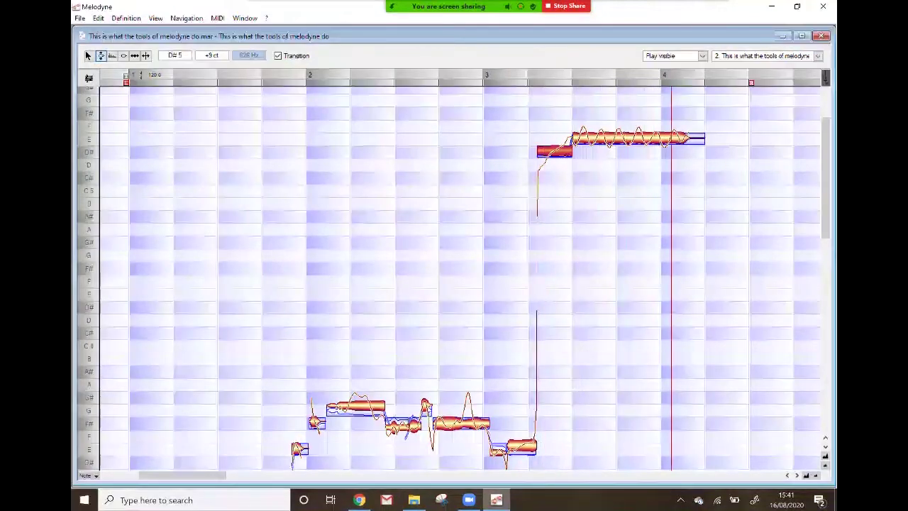
With the Edit Formant tool, shift the formants of the last two notes slightly down and play back the result
right_click(603, 241)
click(615, 240)
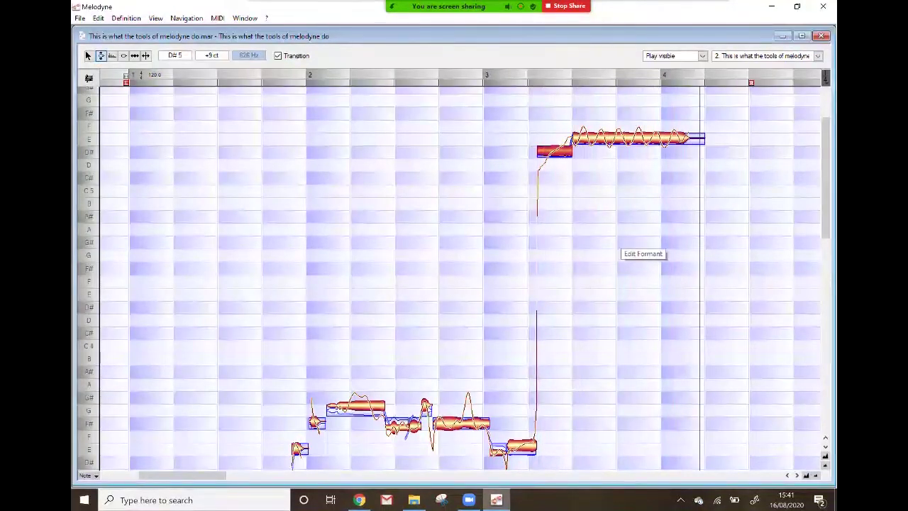
mouse_move(618, 162)
mouse_down()
mouse_move(557, 125)
mouse_move(558, 162)
mouse_up()
key(space)
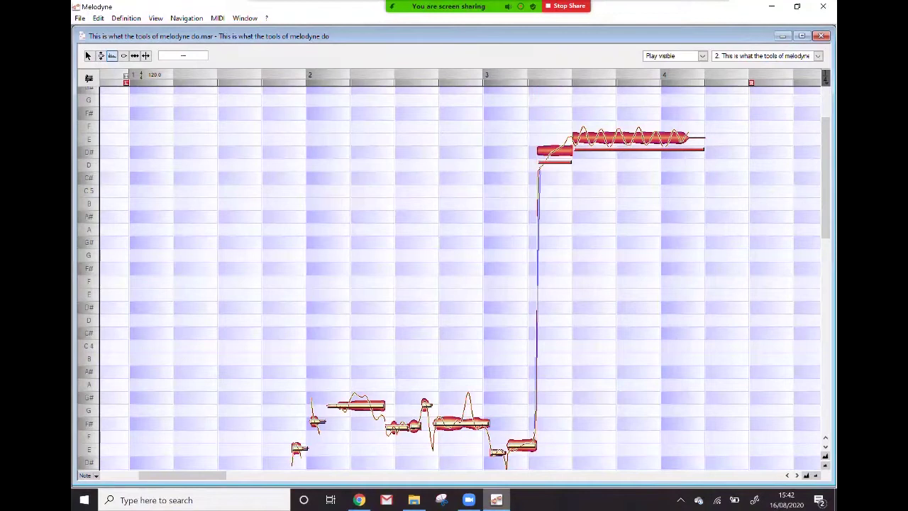
key(space)
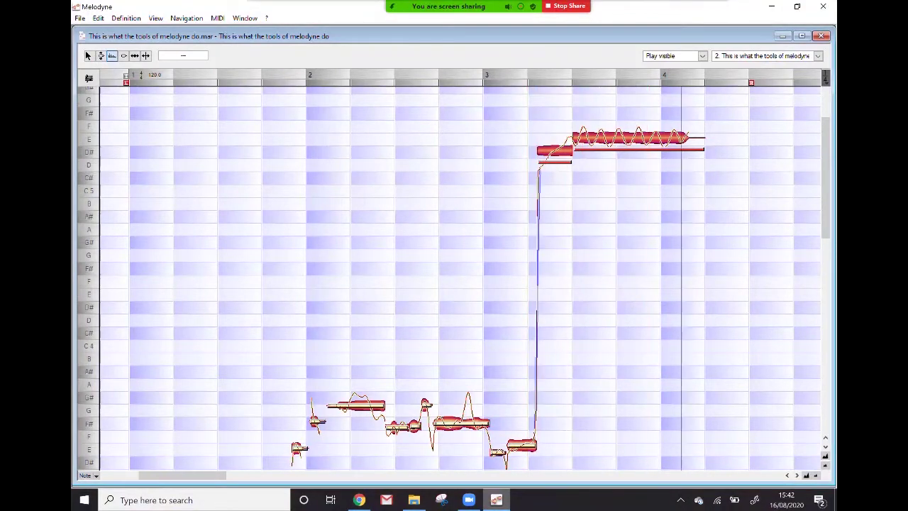
Compare playback of the last two notes without their formant shift, then redo the shift and bring up the tool choices
key(space)
key(space)
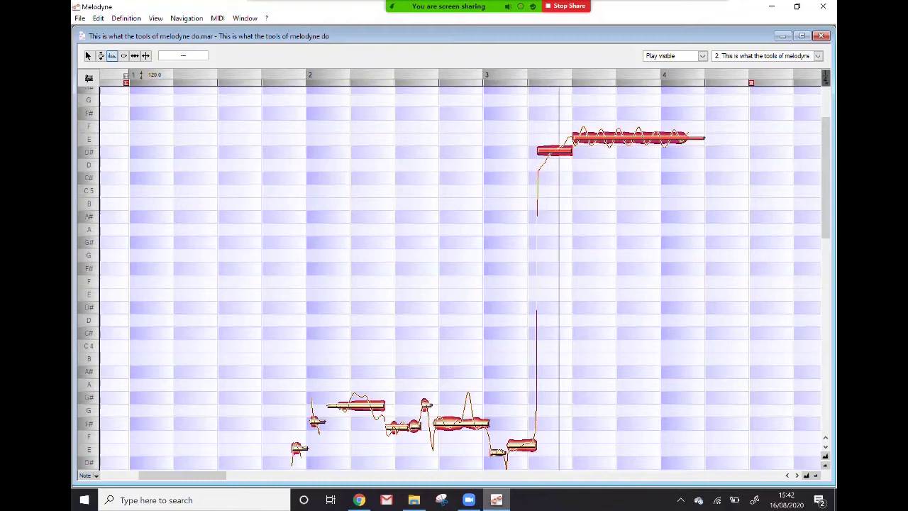
key(ctrl+y)
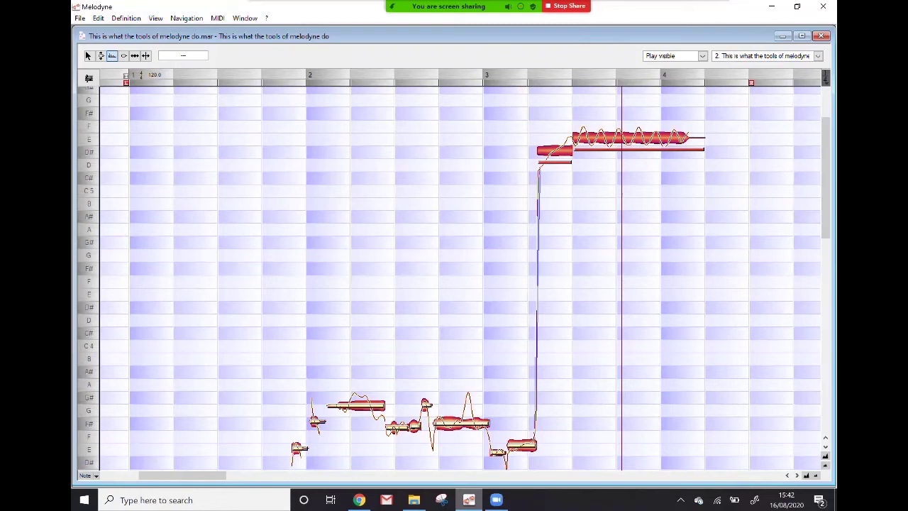
right_click(579, 259)
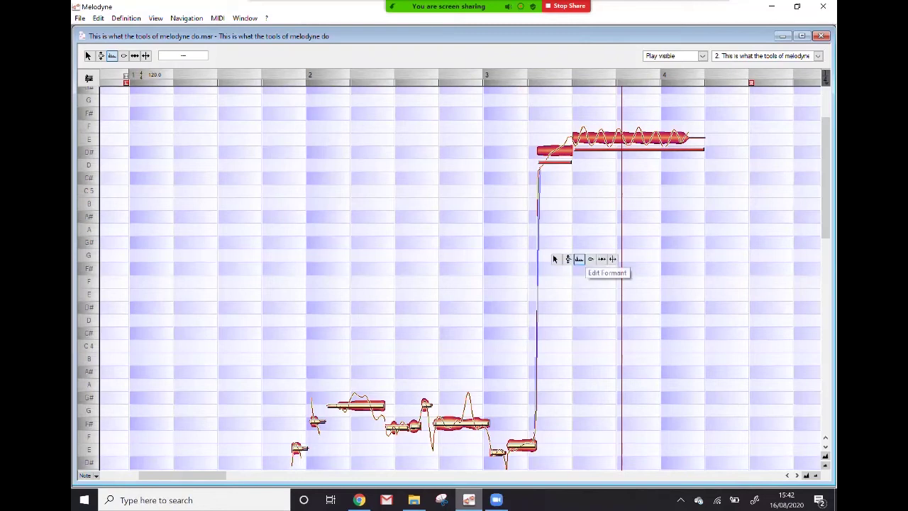
With the Edit Amplitude tool, raise the long note after the start of bar 2 by 8.7 dB and play it back
click(590, 259)
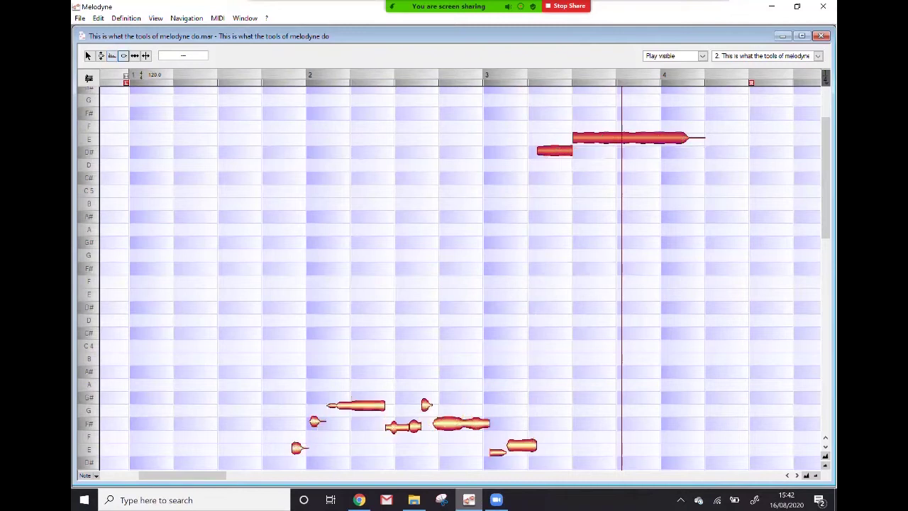
scroll(461, 277, down, 3)
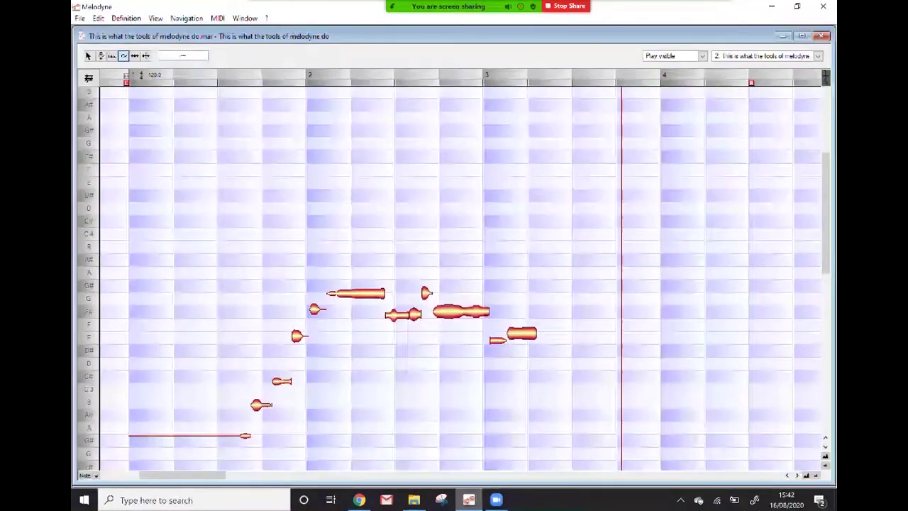
drag(360, 293, 360, 261)
click(326, 78)
double_click(269, 78)
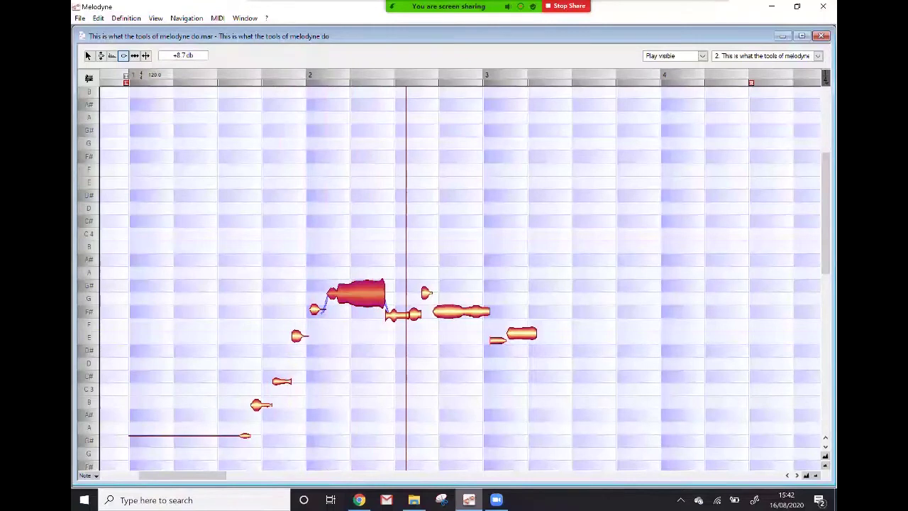
Undo the amplitude increase on the long note, play the passage for comparison, and reselect the Edit Amplitude tool
key(ctrl+z)
key(space)
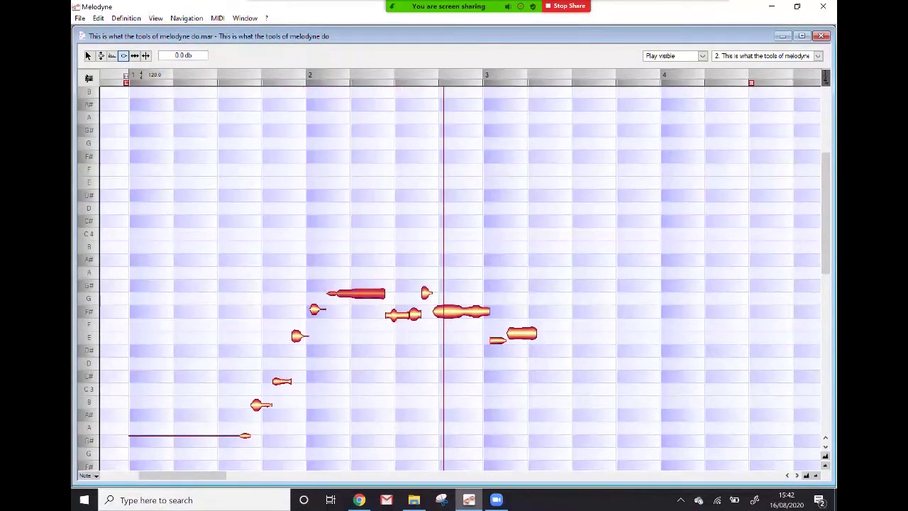
right_click(482, 245)
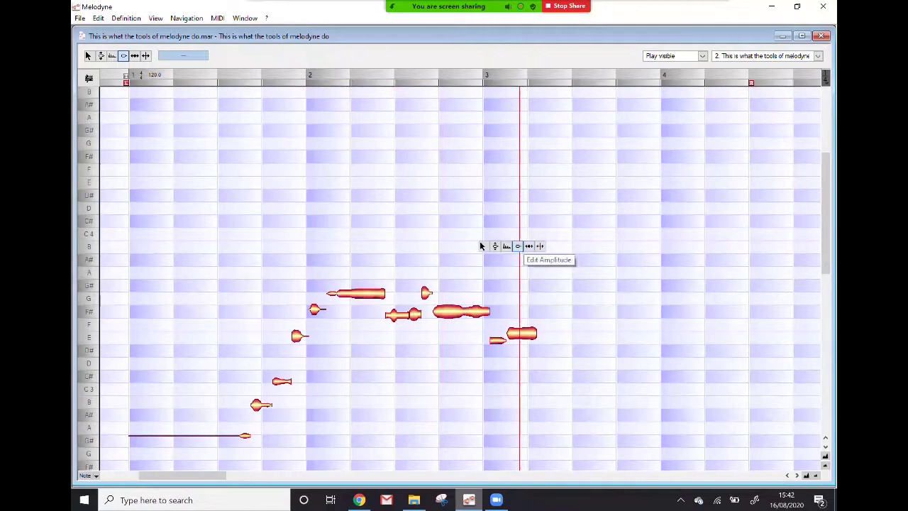
click(517, 246)
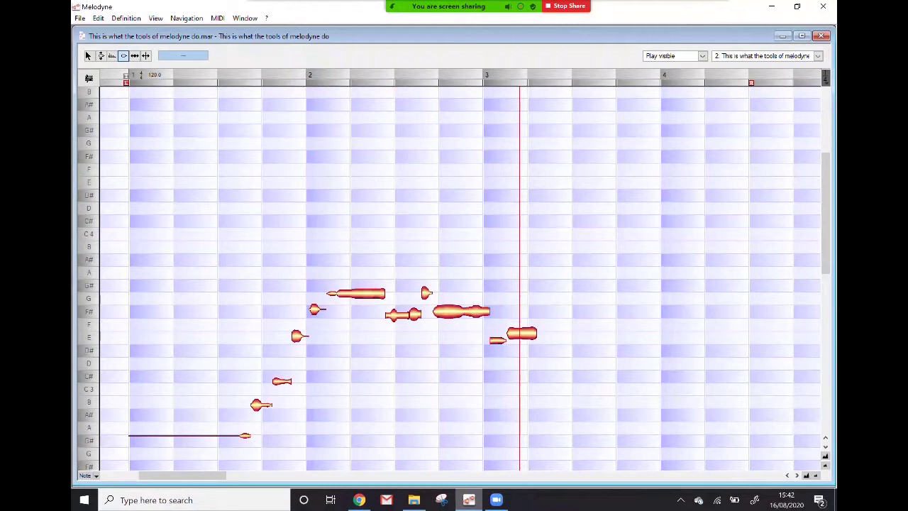
With the Move Notes tool, move the boundary between the long note in bar 2 and the following F# note slightly earlier
right_click(368, 197)
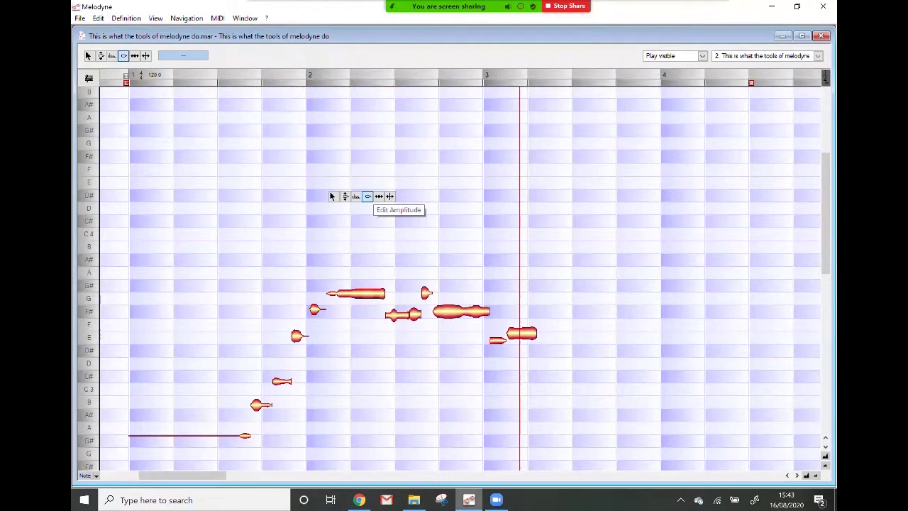
click(379, 197)
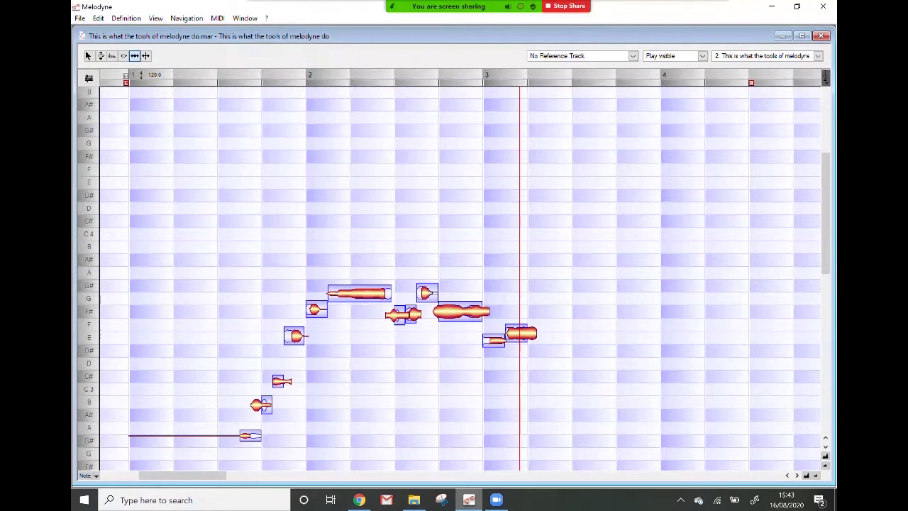
click(522, 334)
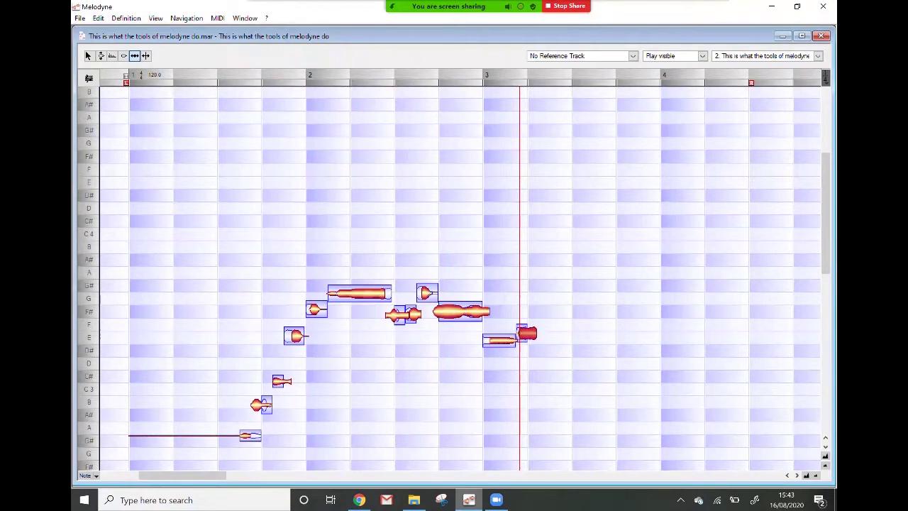
scroll(410, 314, down, 1)
mouse_move(397, 287)
mouse_down()
mouse_move(364, 287)
mouse_move(402, 287)
mouse_move(370, 286)
mouse_move(391, 286)
mouse_up()
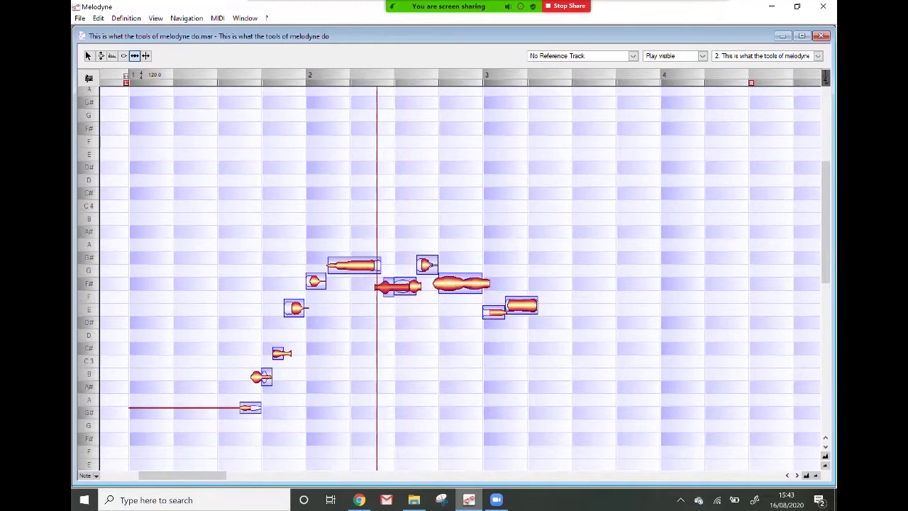
Stretch the end of the E note in bar 3 later, then shorten it to end at the bar's second beat
drag(533, 305, 560, 305)
scroll(560, 305, up, 5)
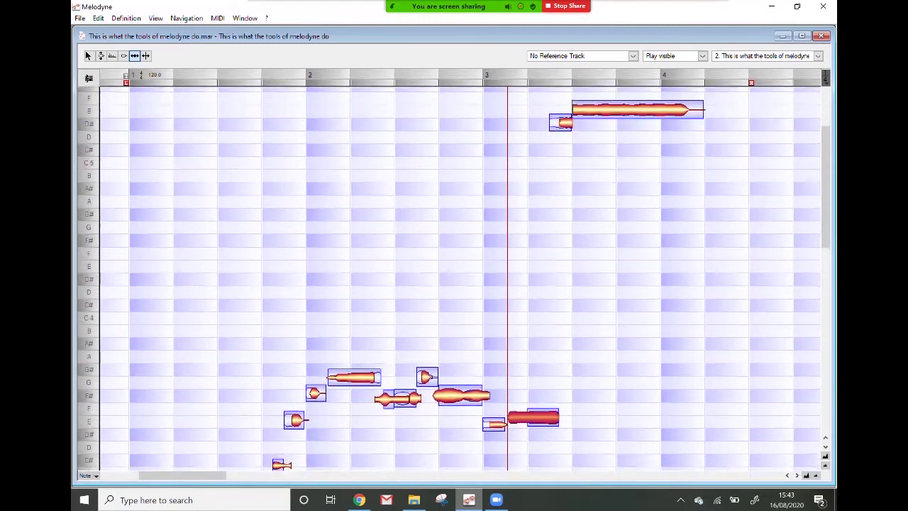
scroll(454, 279, down, 3)
drag(558, 361, 528, 362)
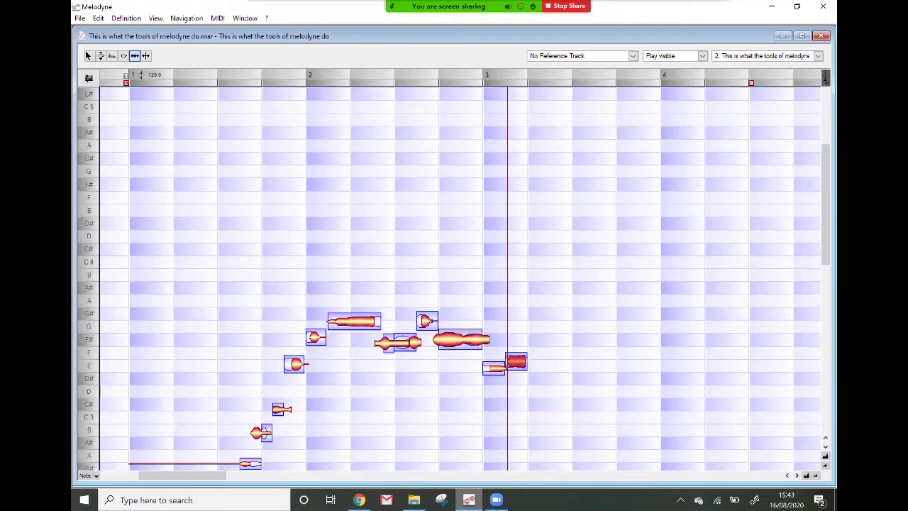
With the Note Separation tool, split the long note in bar 2 at two points into three notes
right_click(378, 238)
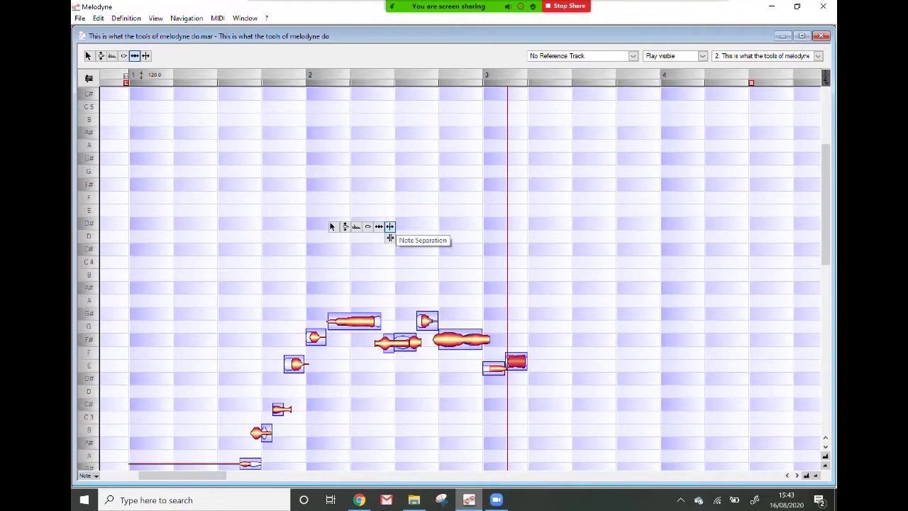
click(389, 228)
scroll(390, 238, down, 3)
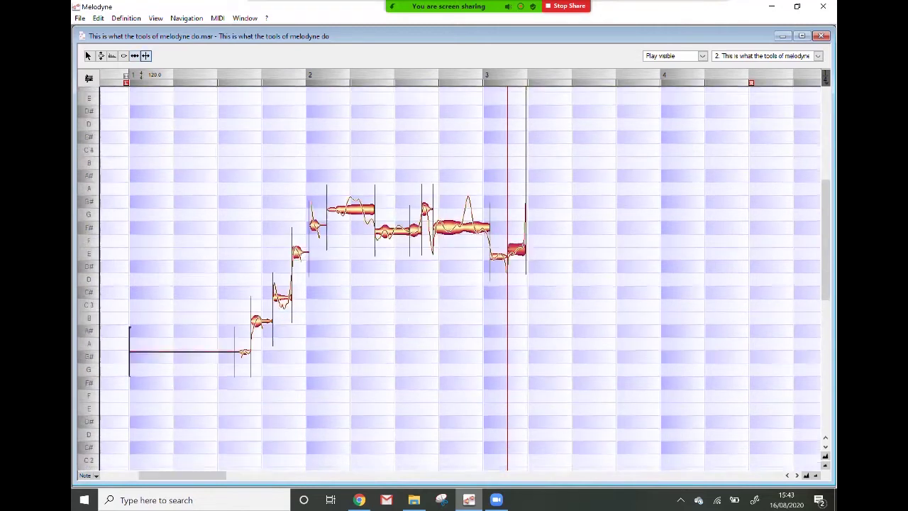
scroll(460, 278, up, 1)
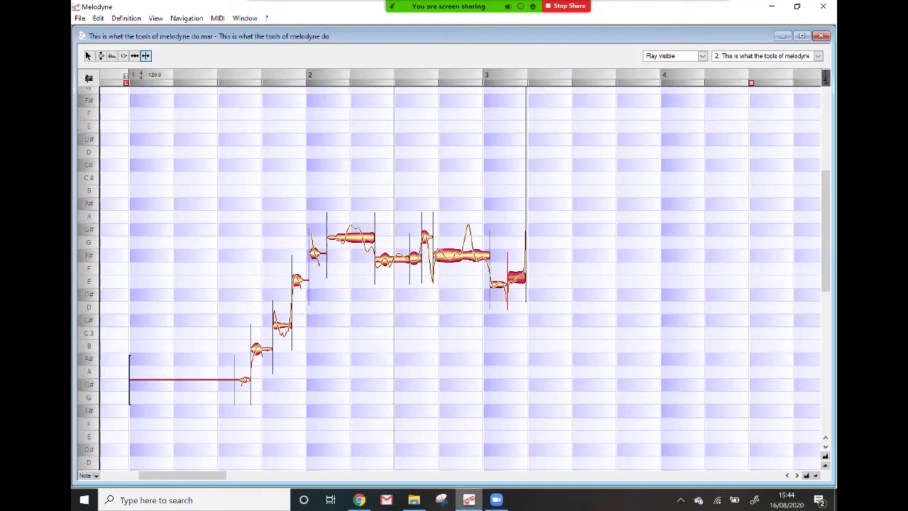
double_click(364, 237)
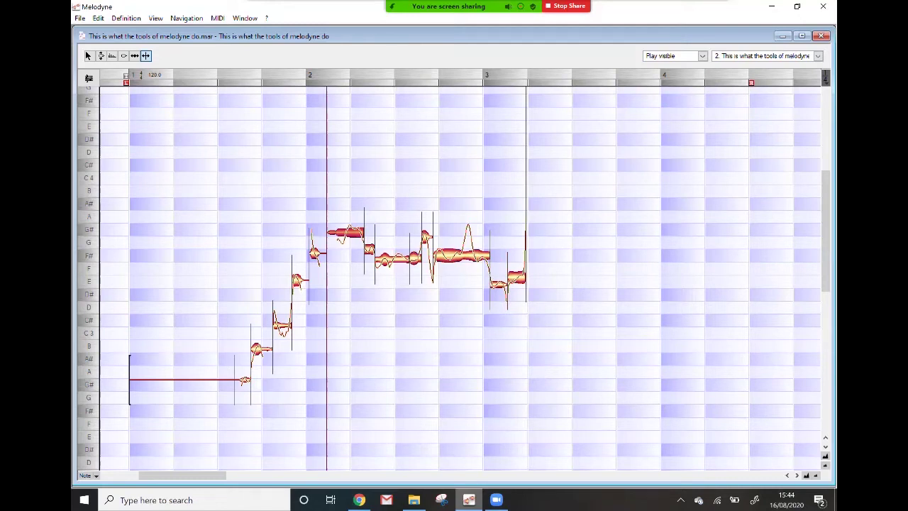
double_click(345, 232)
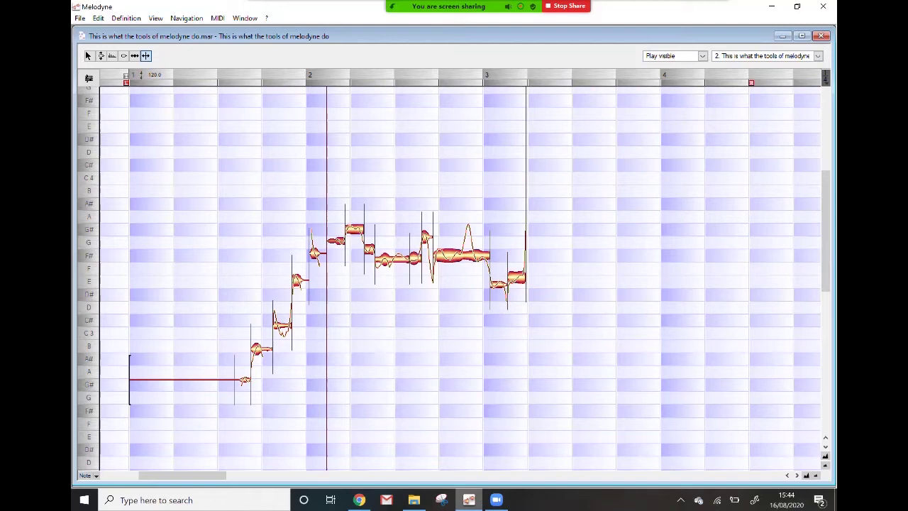
With the Move Notes tool, move the start of the third split note in bar 2 later and play back the passage
right_click(373, 186)
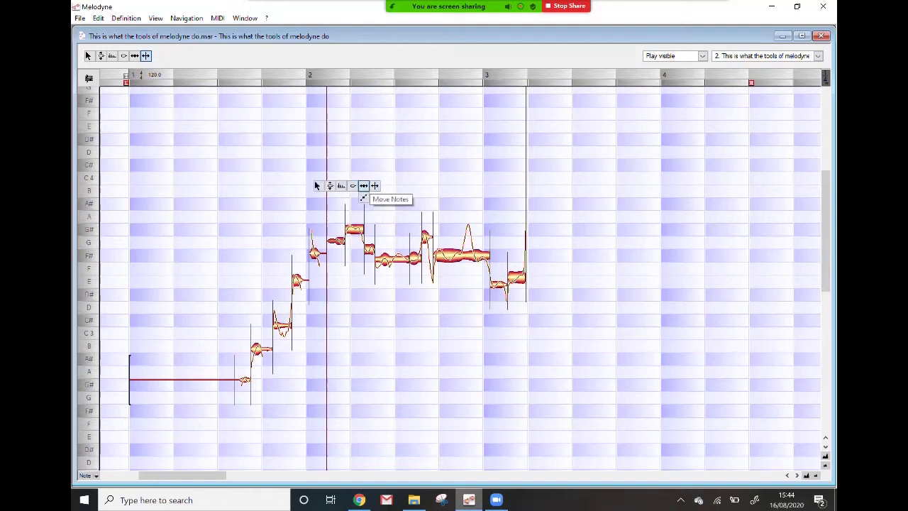
click(364, 186)
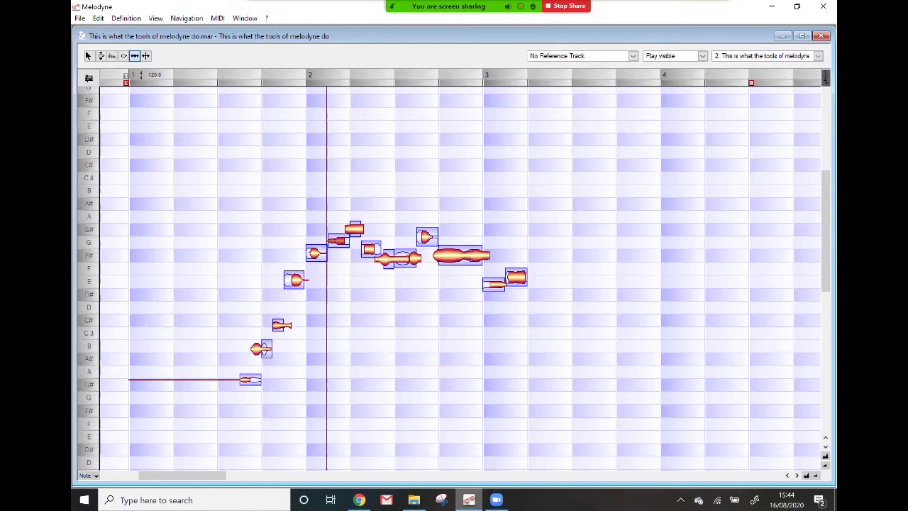
drag(364, 250, 374, 249)
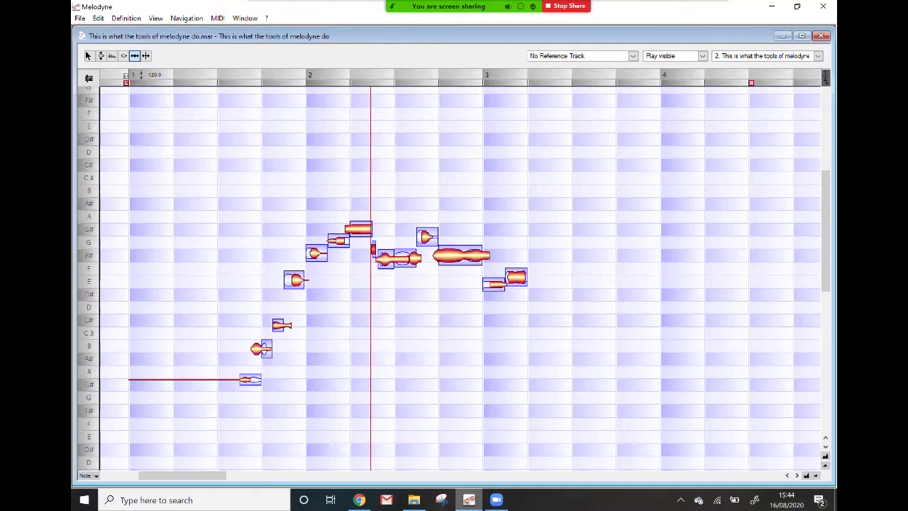
click(316, 80)
key(space)
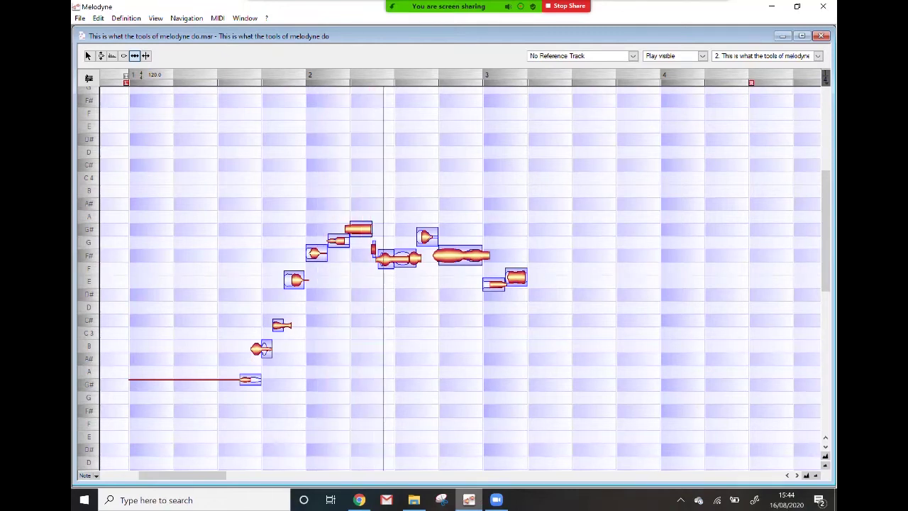
key(space)
Undo the timing move and both splits of the long note in bar 2, and return to the Note Separation tool
key(ctrl+z)
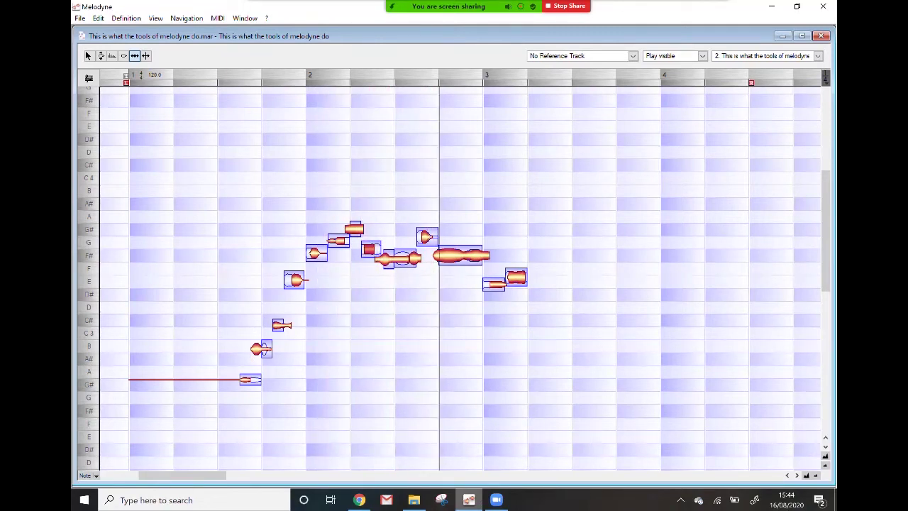
key(ctrl+z)
key(ctrl+z)
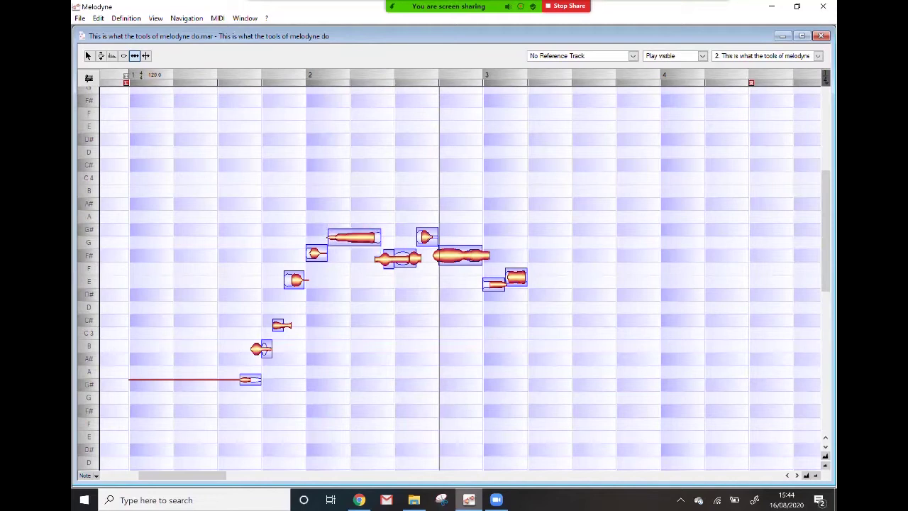
right_click(335, 151)
click(389, 154)
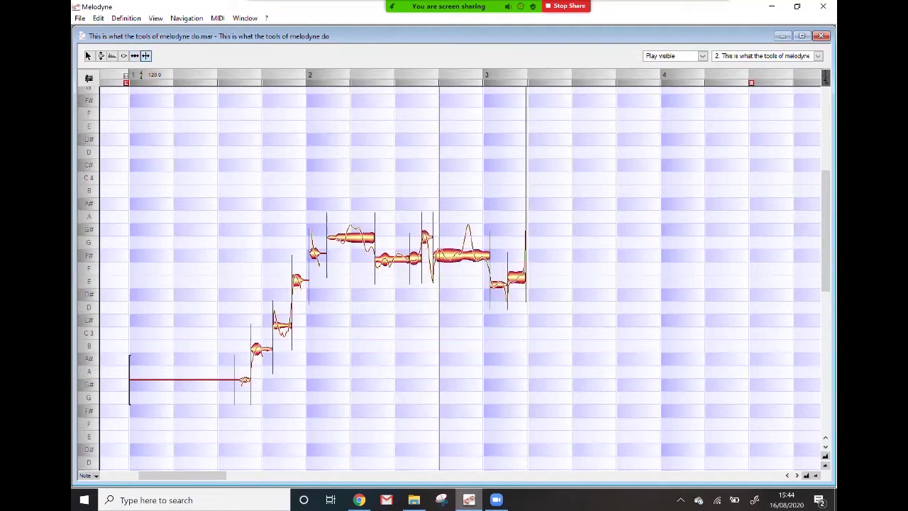
With the Move Notes tool, move the start of the F# note after the long note earlier, compare playback, and undo the move
right_click(294, 172)
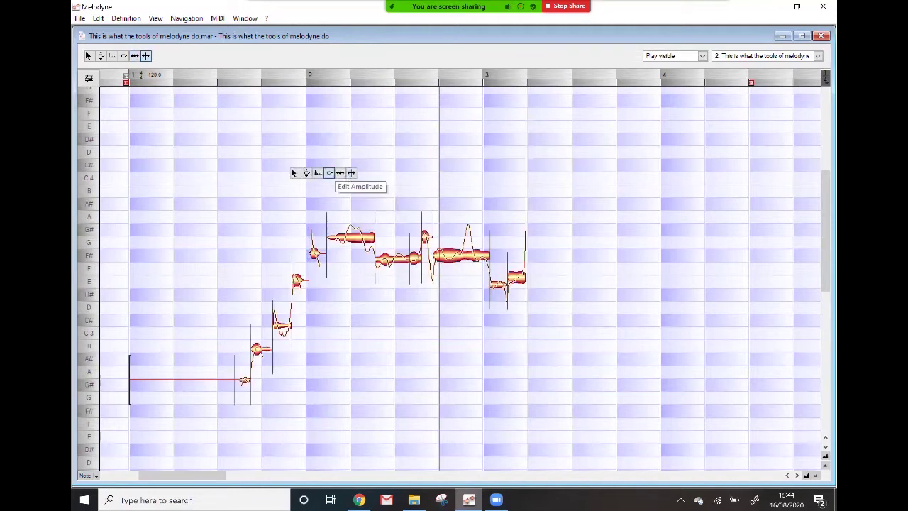
click(342, 174)
drag(378, 259, 368, 259)
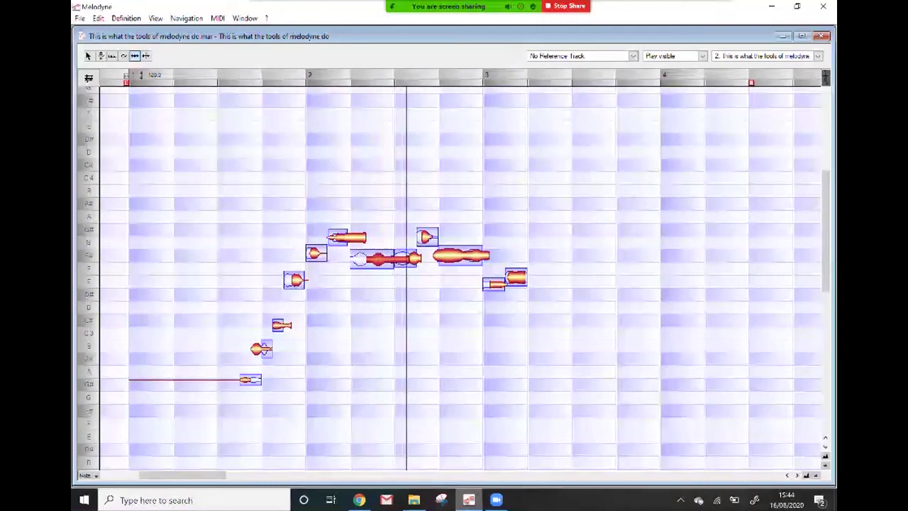
key(ctrl+z)
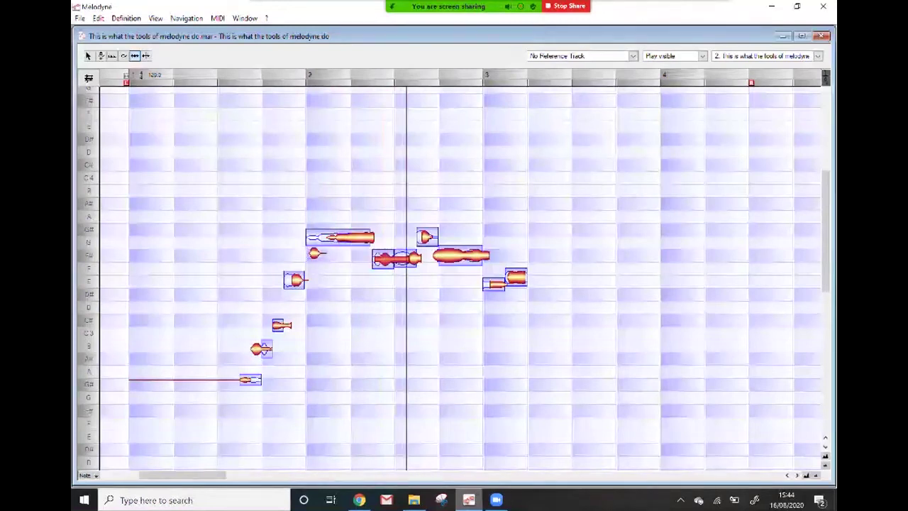
key(ctrl+z)
key(space)
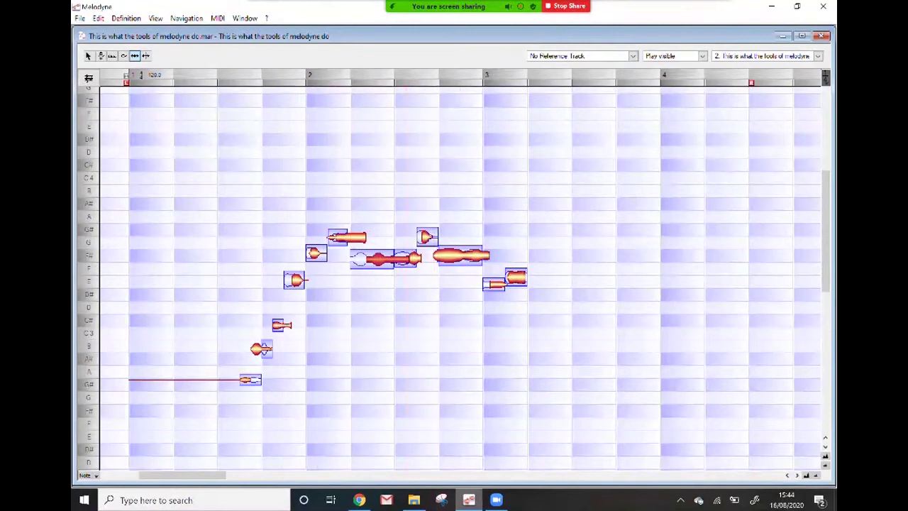
key(space)
key(ctrl+z)
With the Note Separation tool, split the F# note before bar 3 on both sides of its pitch spike
right_click(394, 193)
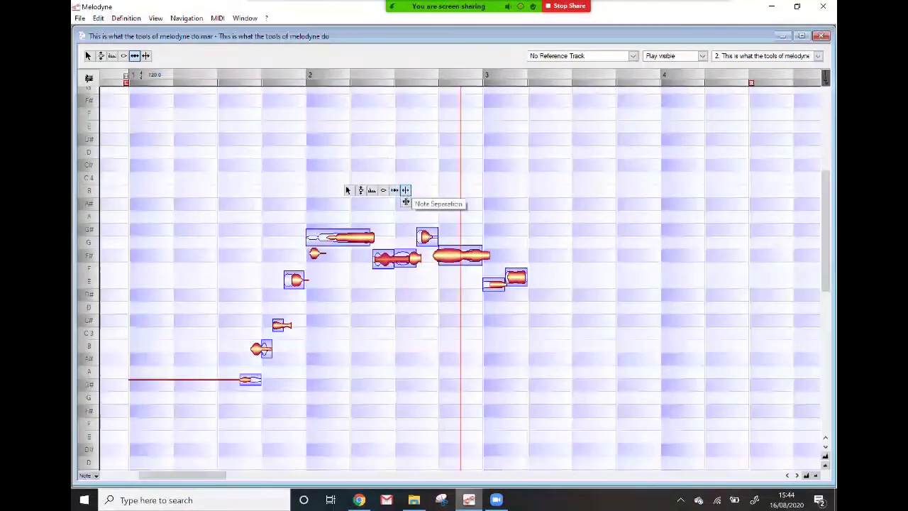
click(405, 190)
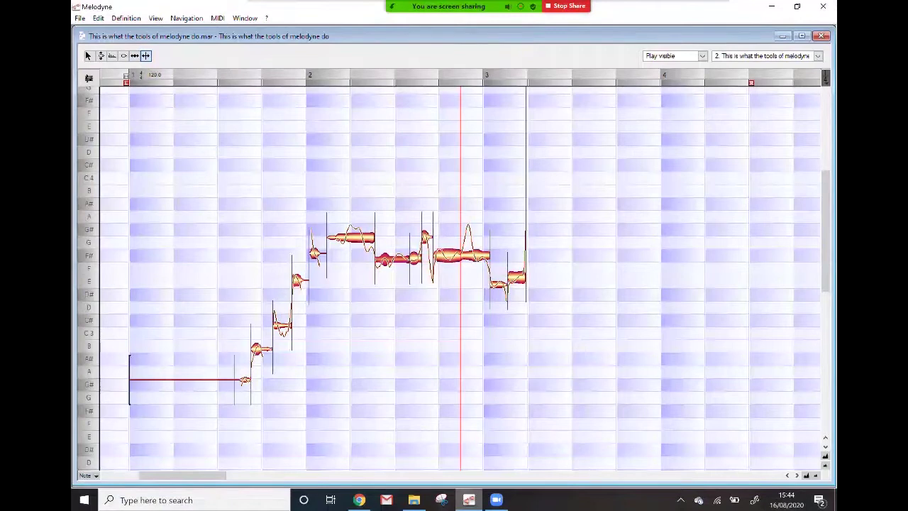
right_click(568, 227)
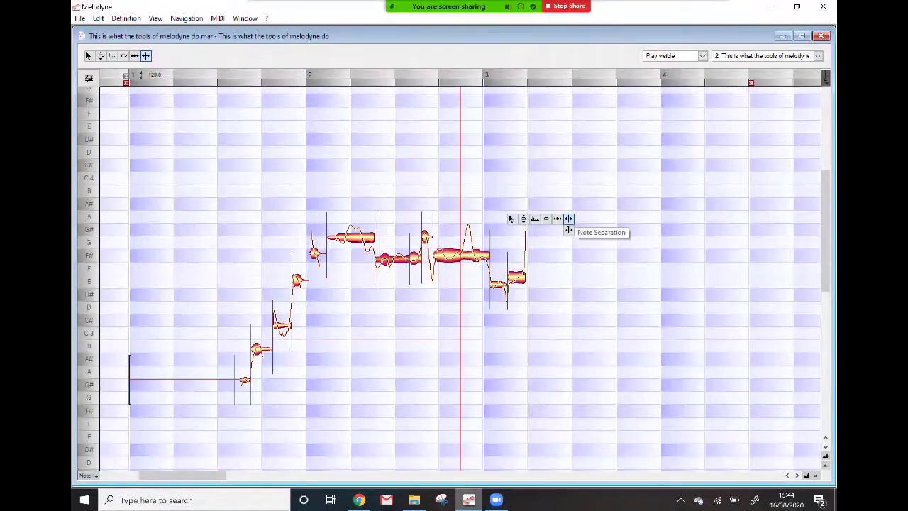
click(568, 220)
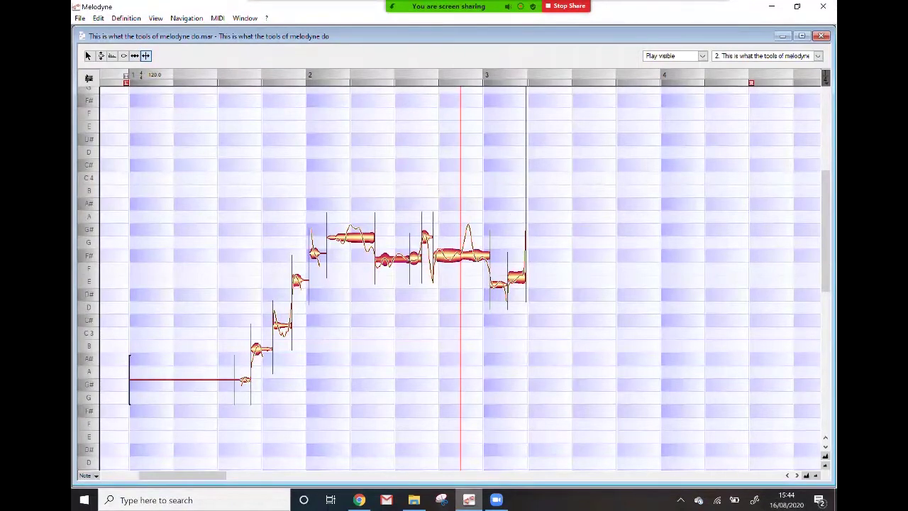
double_click(471, 256)
double_click(466, 254)
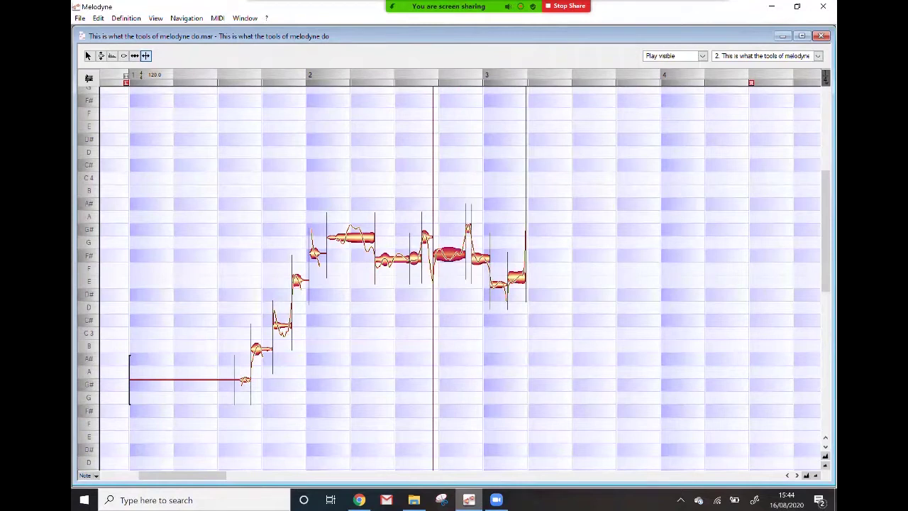
Split the long note in bar 2 at two points into three notes and bring up the note and segment separation tool choices
double_click(364, 235)
double_click(345, 231)
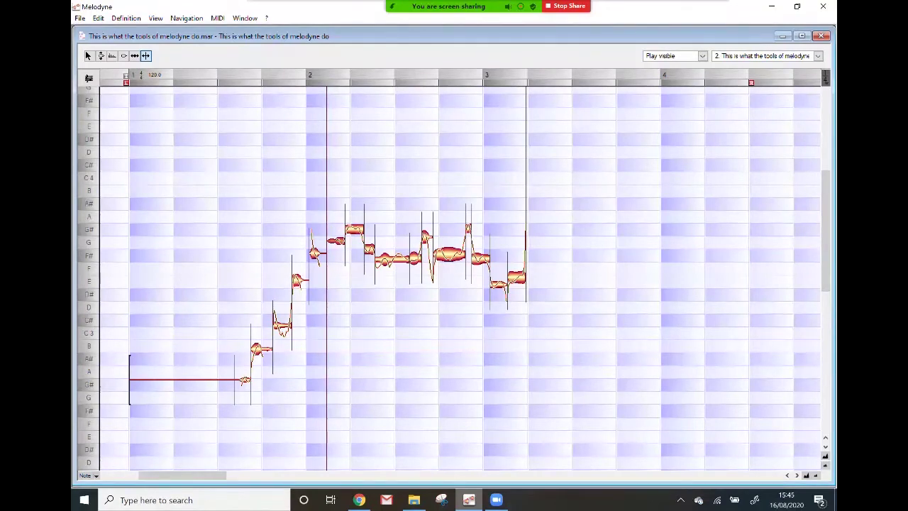
right_click(384, 336)
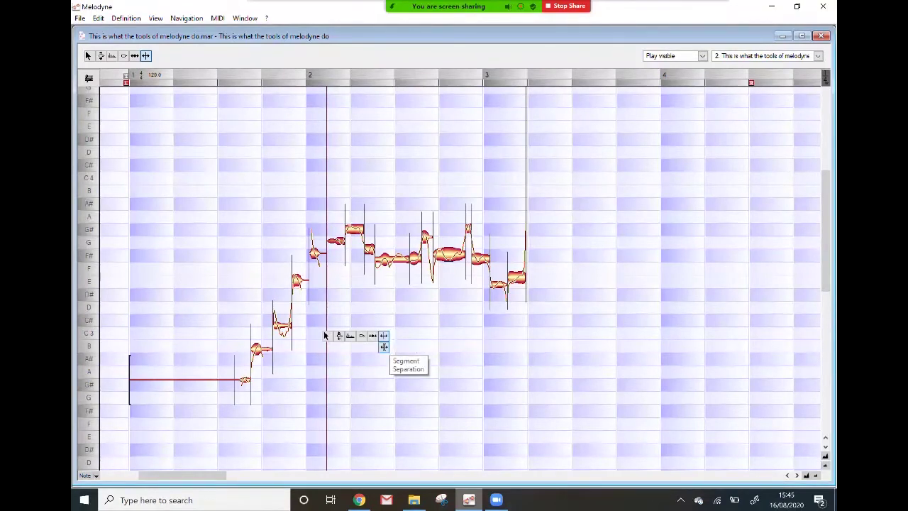
With the Segment Separation tool, move the boundary between the G and G# notes early in bar 2 earlier and back to its original place
click(384, 346)
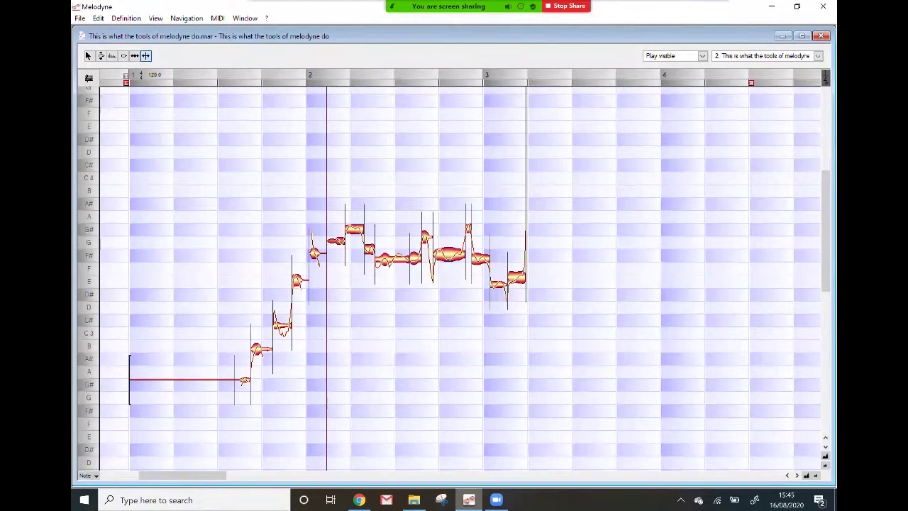
mouse_move(345, 234)
mouse_down()
mouse_move(335, 234)
mouse_move(346, 235)
mouse_up()
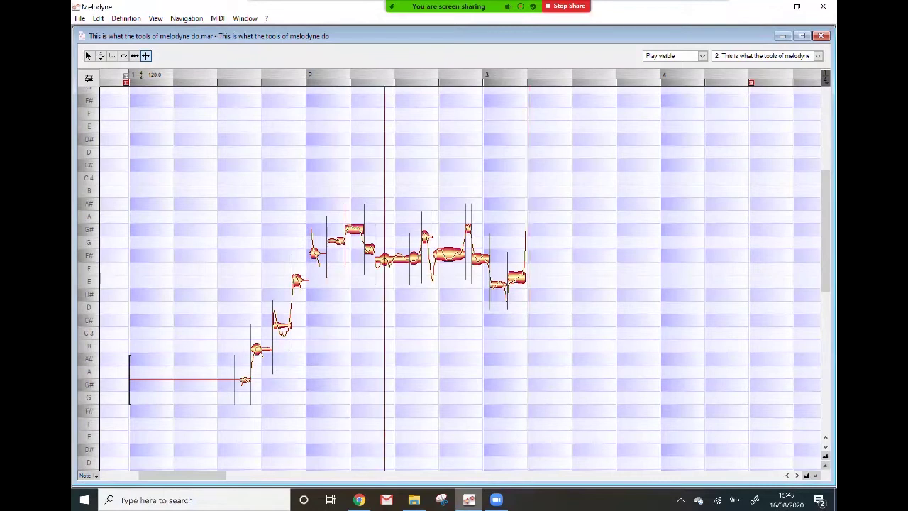
double_click(345, 235)
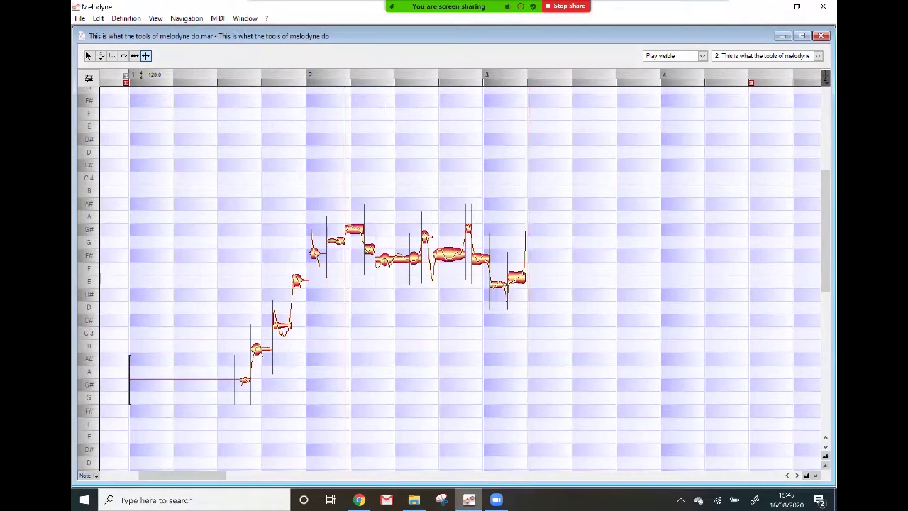
double_click(345, 233)
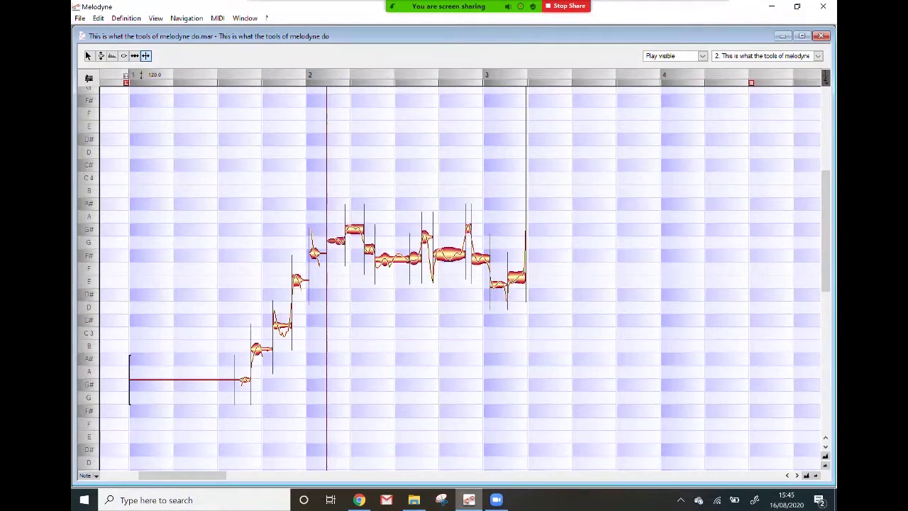
right_click(351, 255)
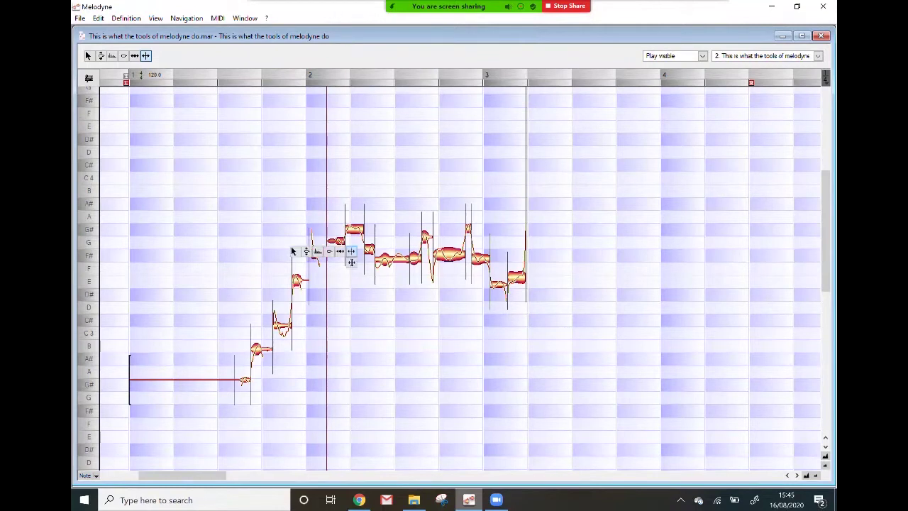
click(351, 262)
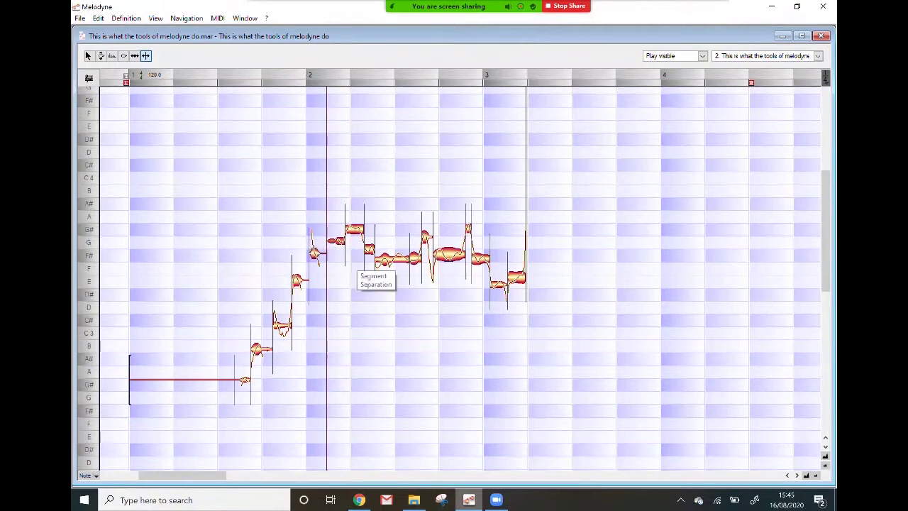
click(337, 234)
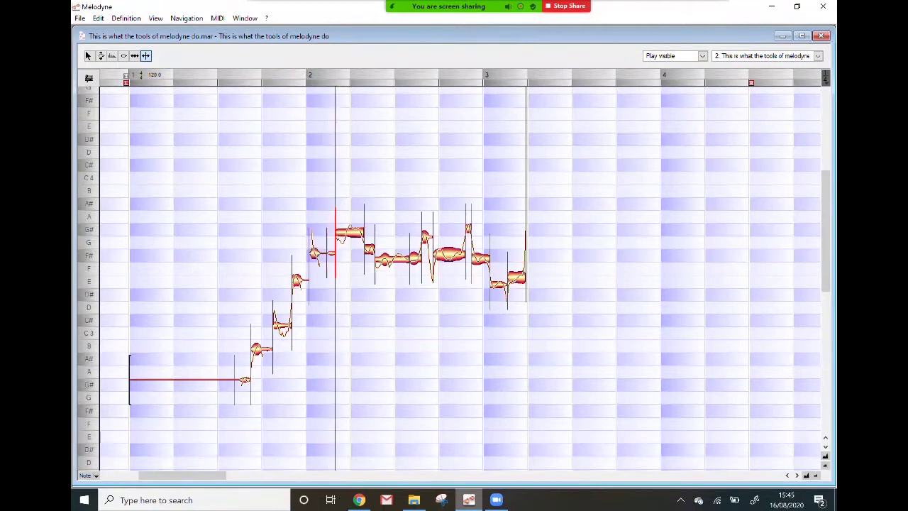
drag(336, 243, 345, 243)
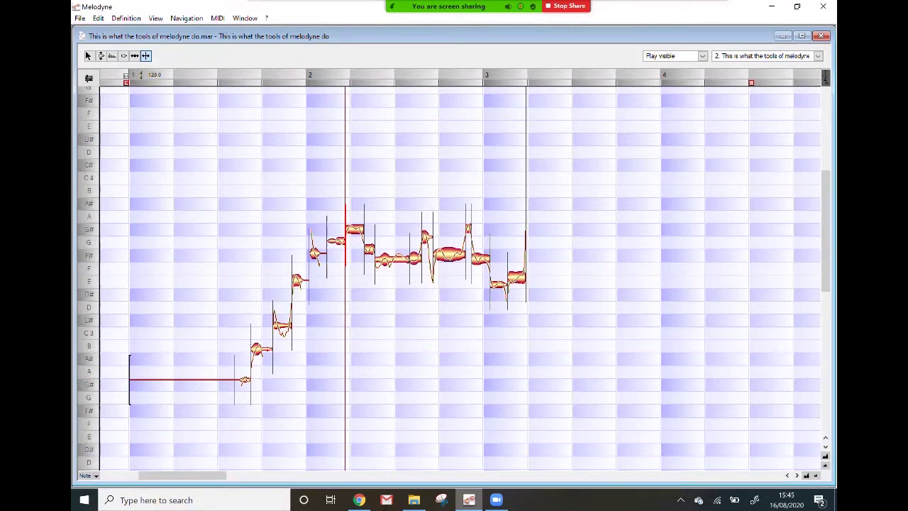
With the Edit Time Handle tool, set the first note in bar 3 to -67.3 %, play it, and undo the change
right_click(483, 359)
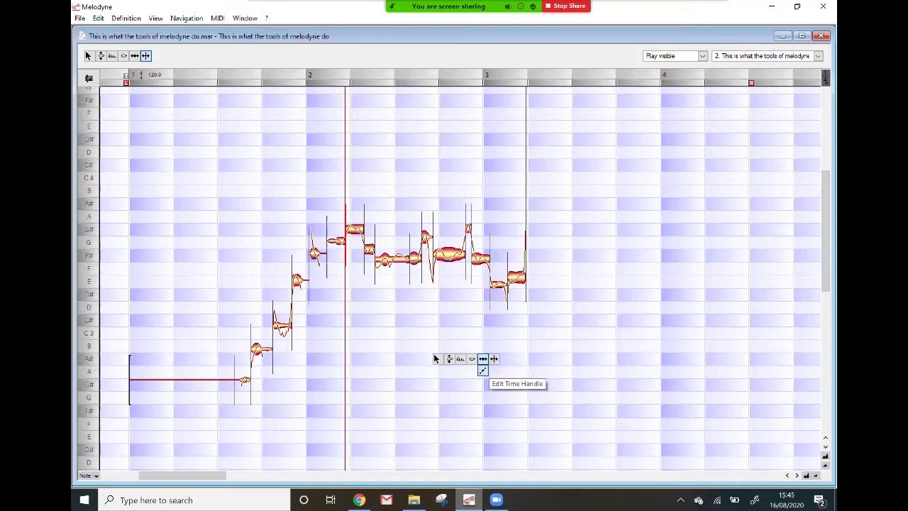
click(484, 359)
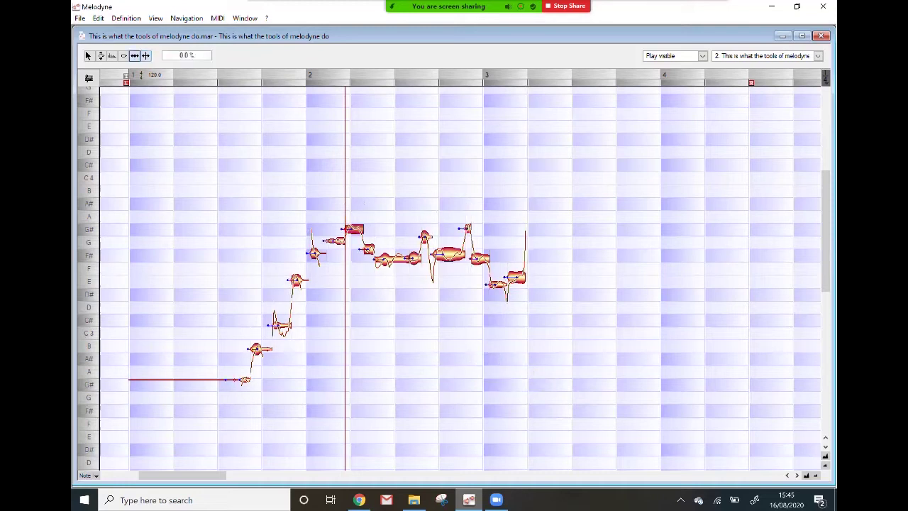
drag(495, 284, 495, 316)
key(space)
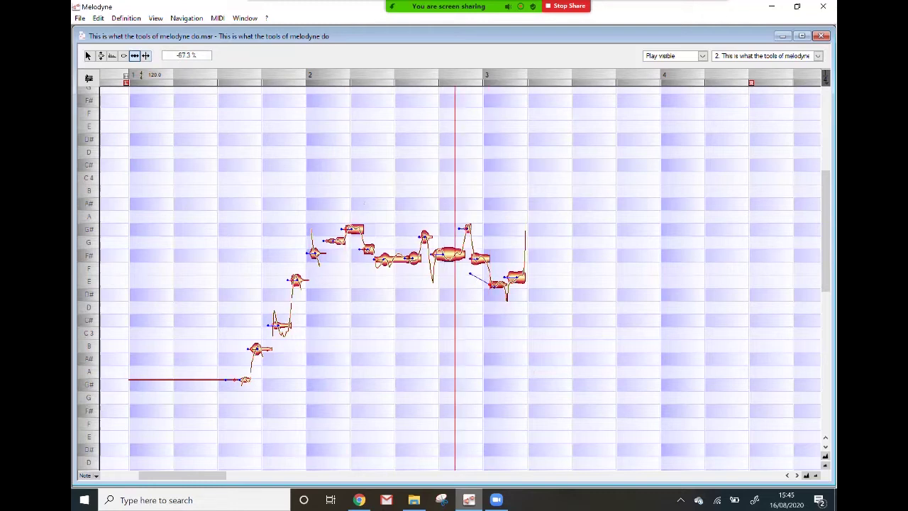
key(ctrl+z)
Try the time handles on the second note in bar 3 and the long F# note in bar 2, the latter at -80.8 %, play, and undo
drag(517, 277, 517, 256)
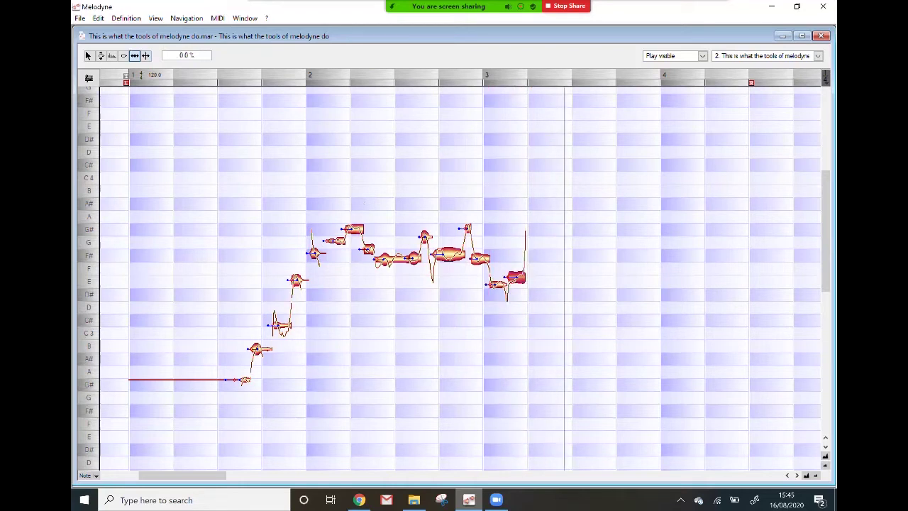
mouse_move(389, 259)
mouse_down()
mouse_move(389, 251)
mouse_move(389, 277)
mouse_up()
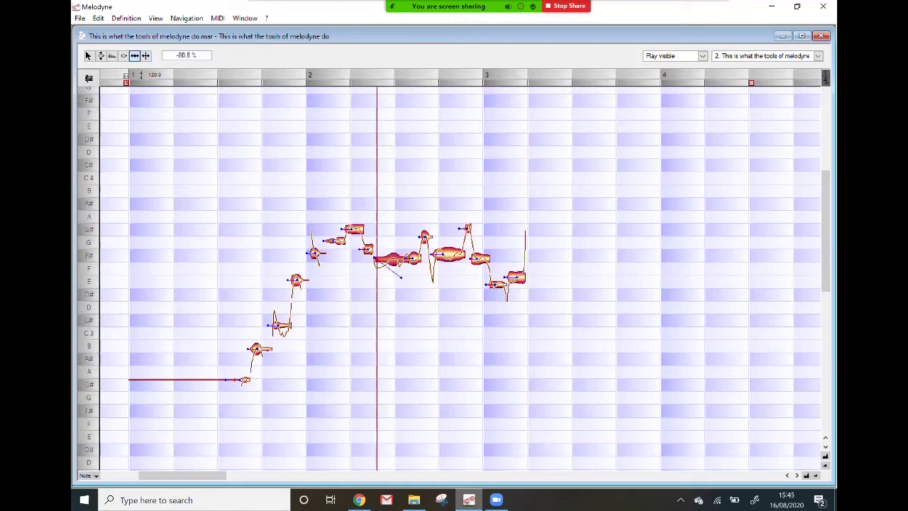
key(space)
key(space)
key(ctrl+z)
key(ctrl+z)
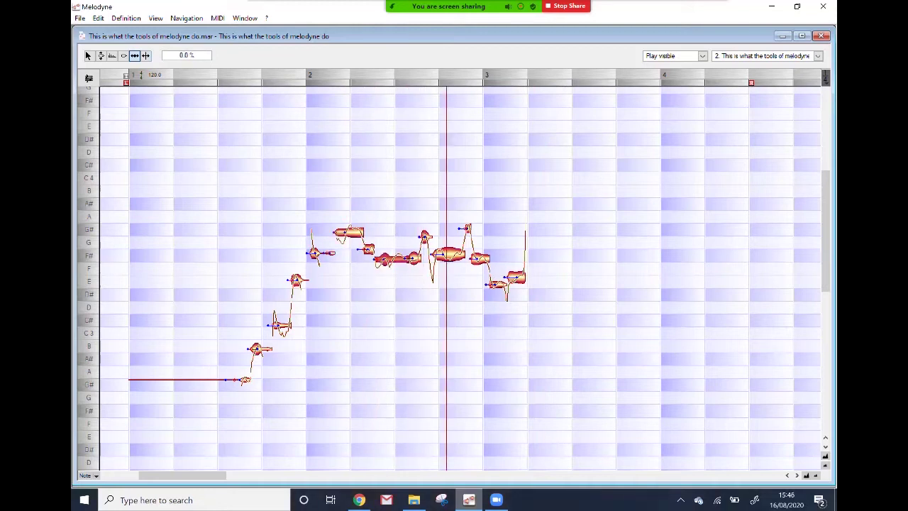
Compare the Move Notes and Edit Time Handle displays, ending with the Move Notes tool active
right_click(413, 343)
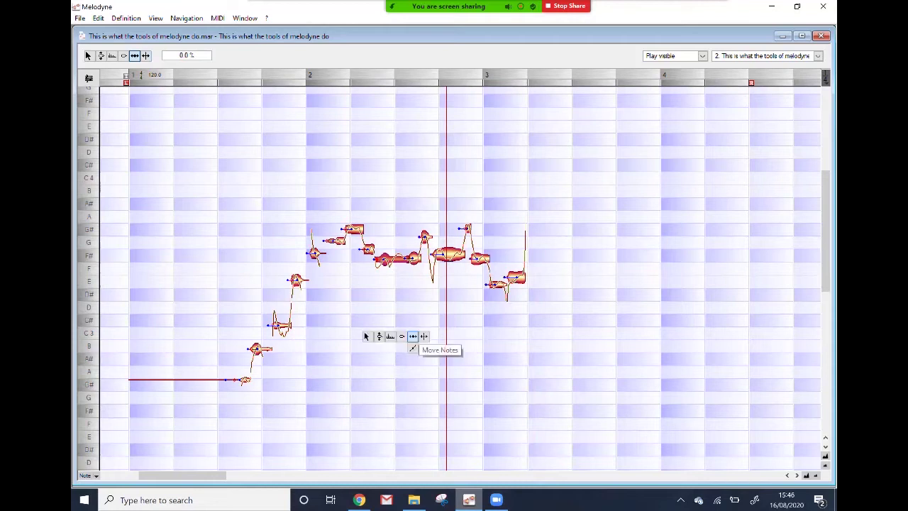
click(414, 339)
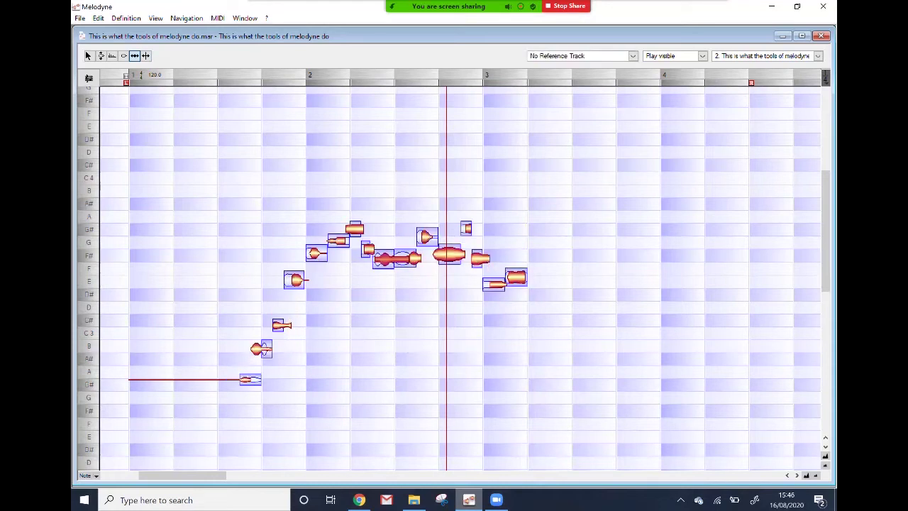
right_click(369, 323)
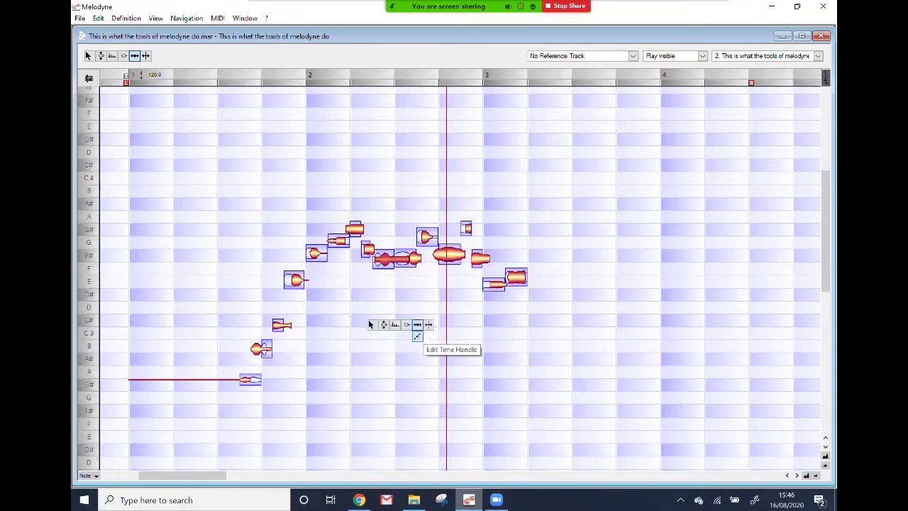
click(426, 331)
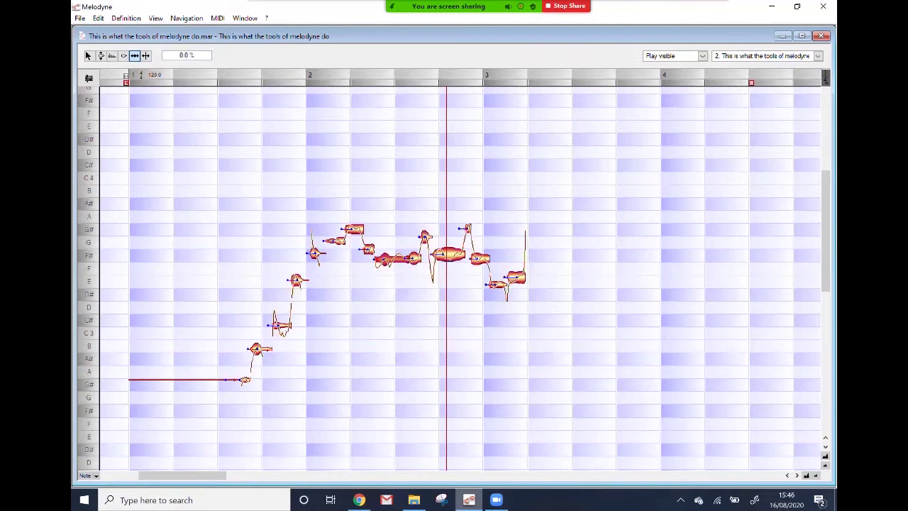
right_click(354, 306)
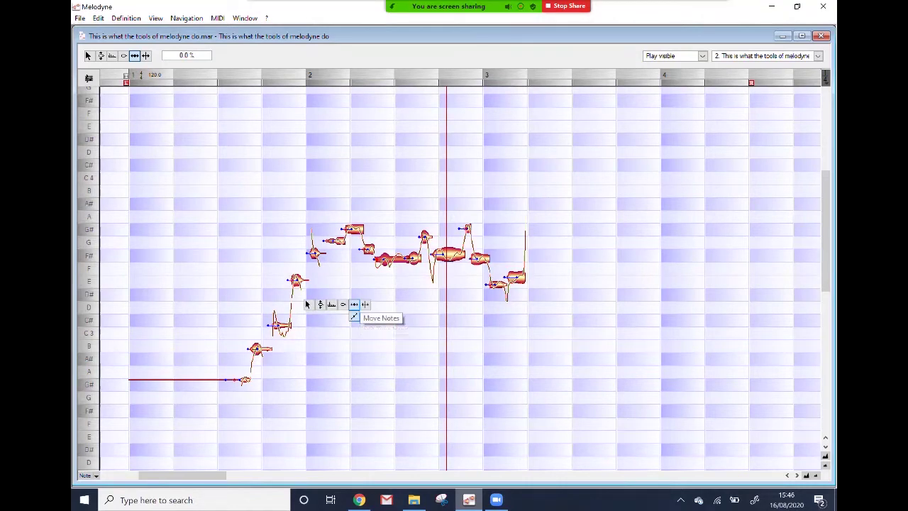
click(354, 305)
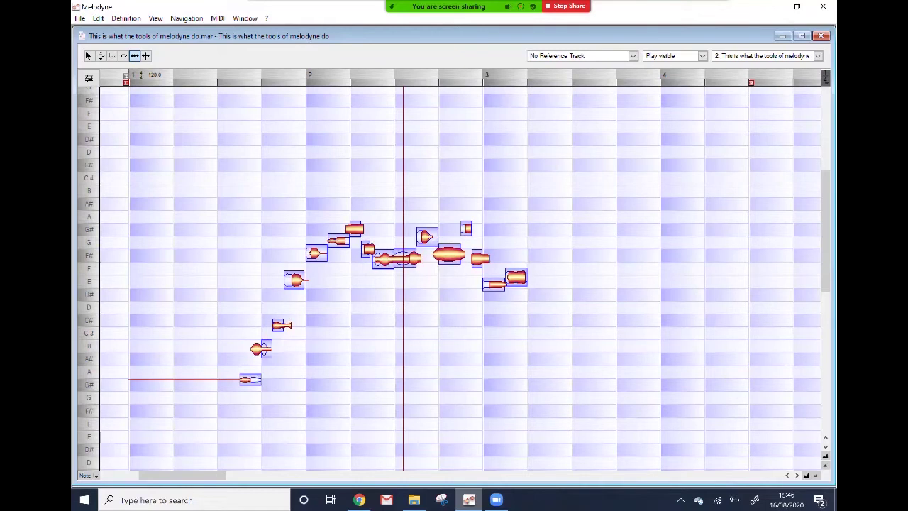
Select the two high notes after the phrase in bar 3, lower them by an octave with the Pitch tool, and listen to them
scroll(461, 278, up, 4)
drag(604, 214, 525, 112)
right_click(629, 223)
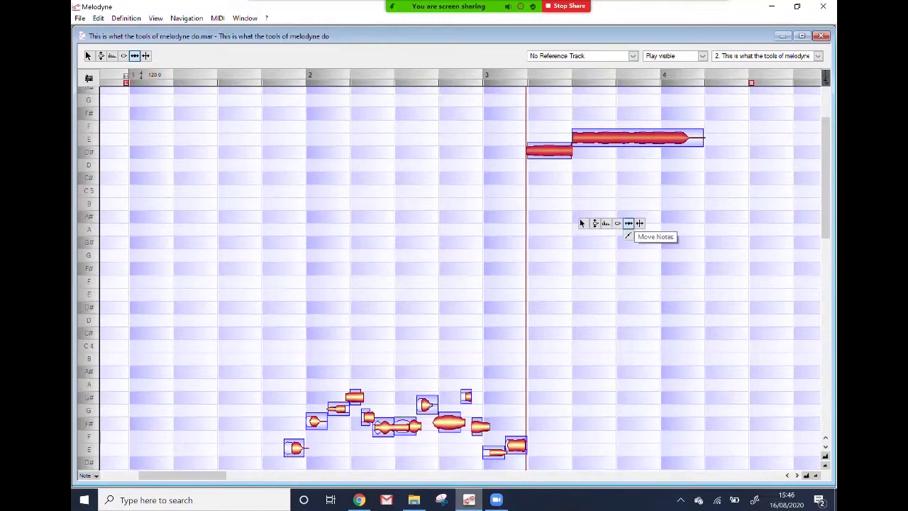
click(594, 224)
drag(604, 138, 604, 301)
scroll(461, 278, down, 3)
click(591, 224)
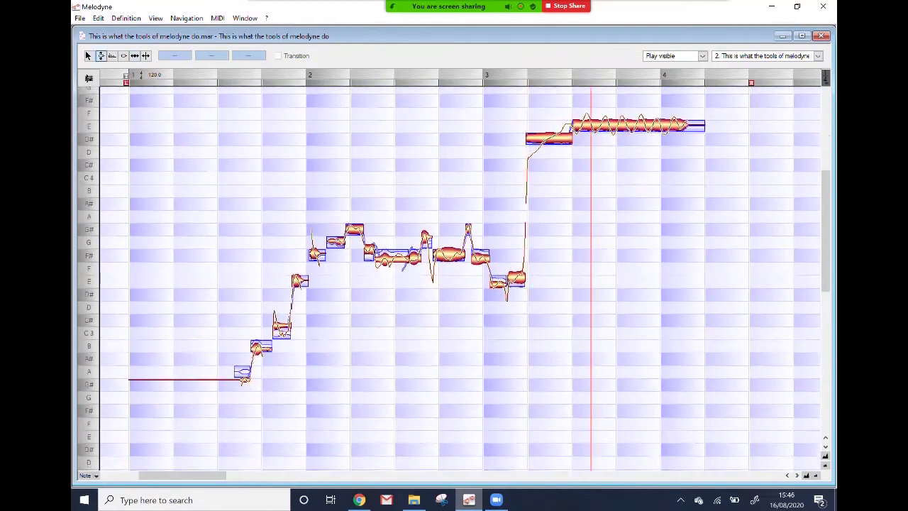
Select all notes, open Correct Pitch, and move its dialog away from the phrase
key(ctrl+a)
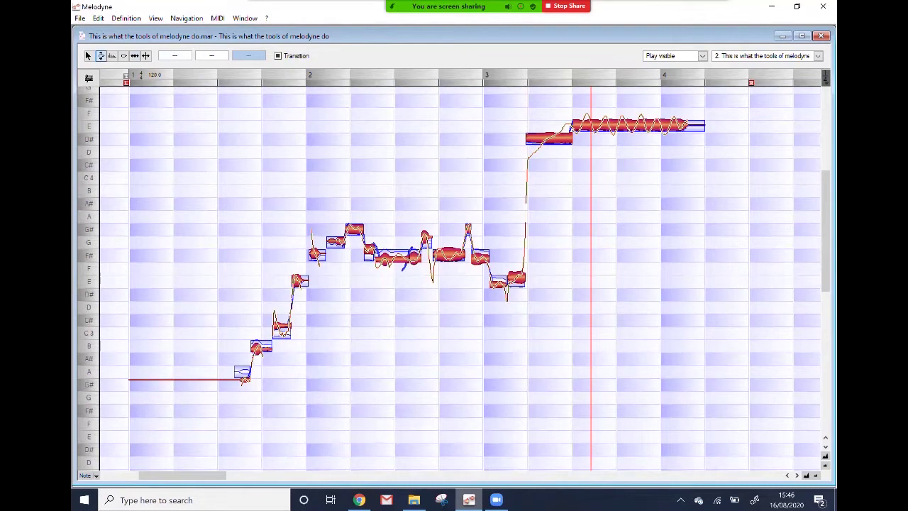
click(79, 18)
mouse_move(98, 17)
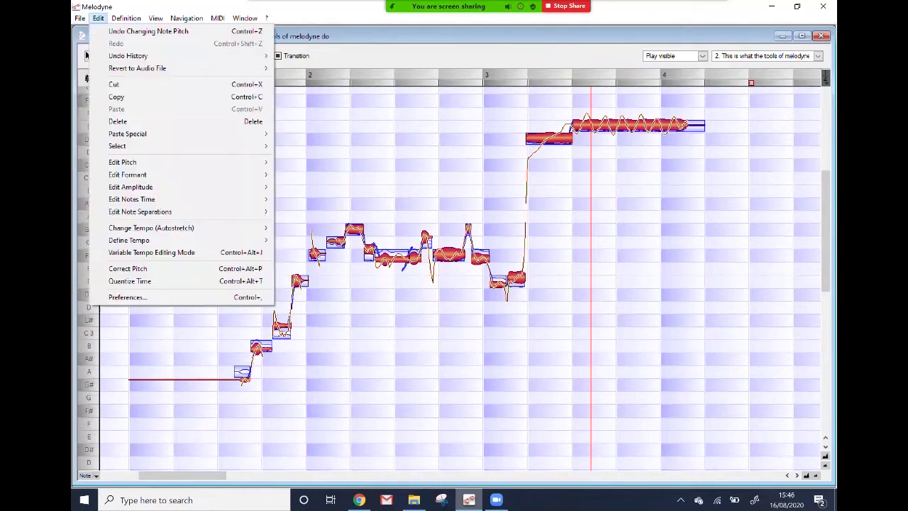
key(Escape)
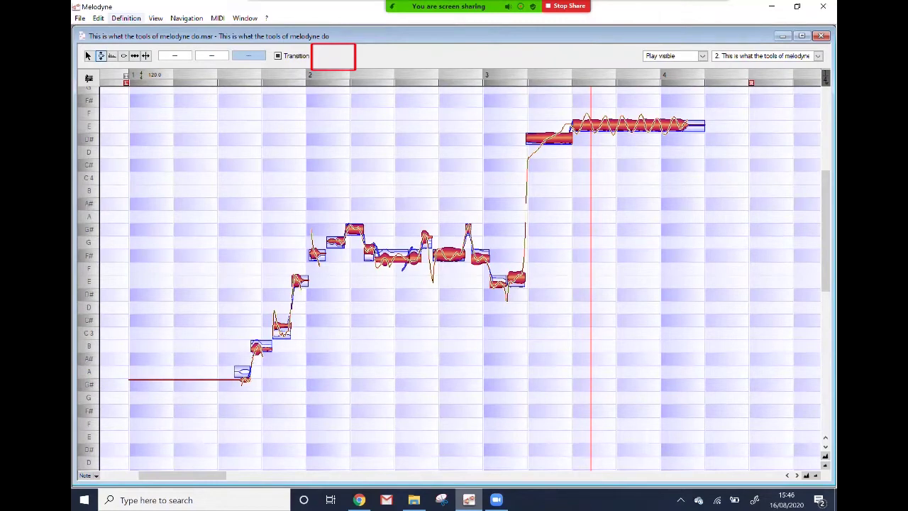
click(98, 18)
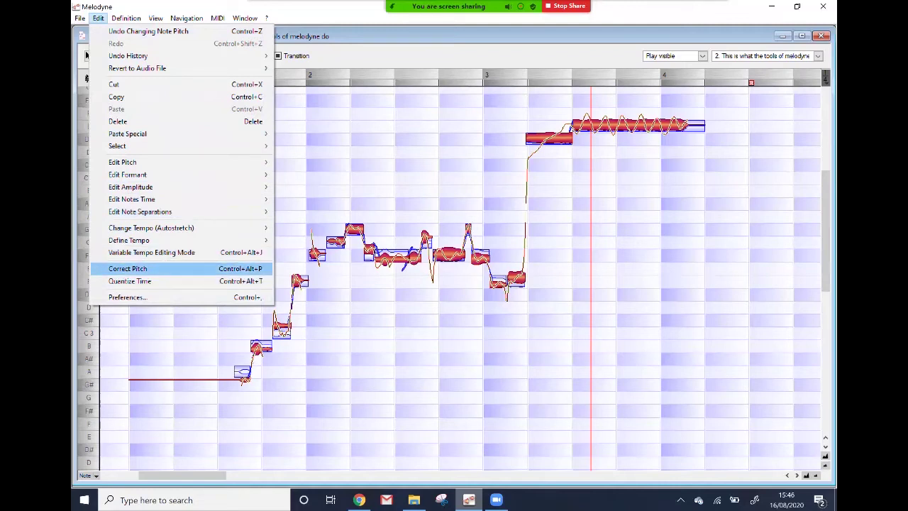
click(128, 268)
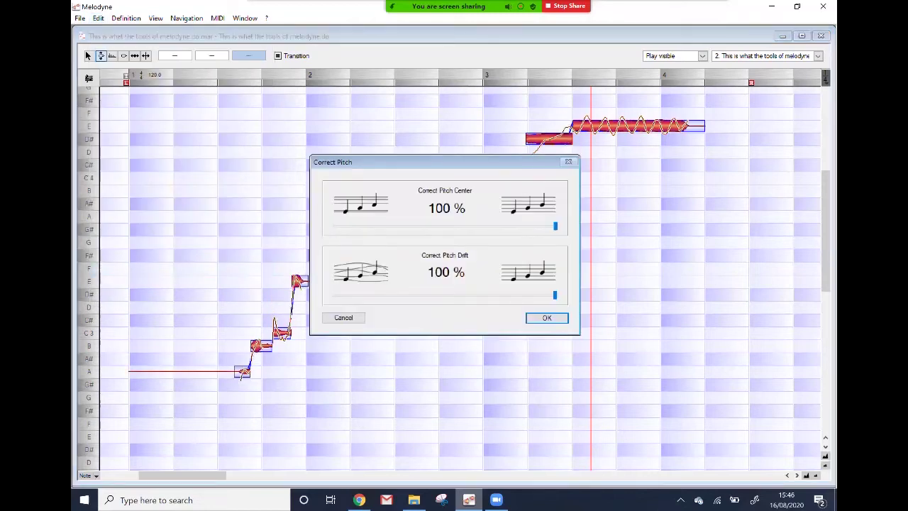
drag(369, 161, 575, 231)
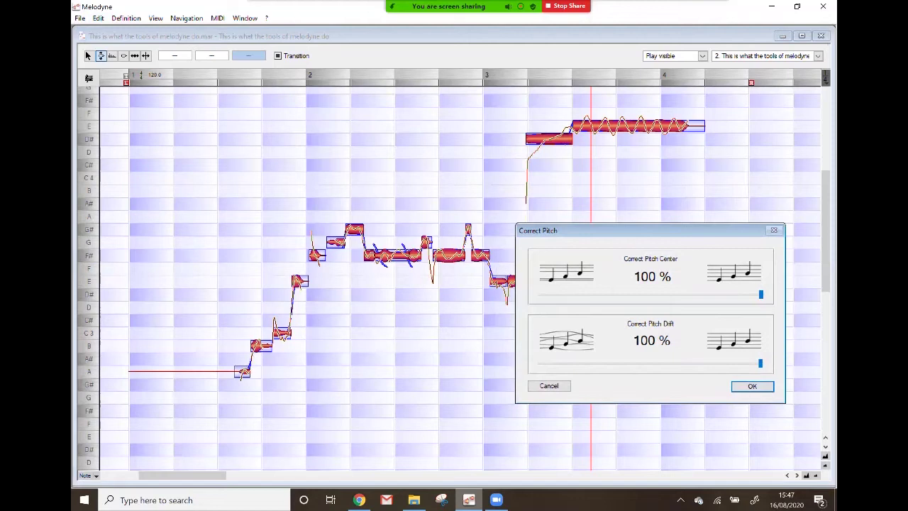
Try Correct Pitch Center at 0 %, 25 %, 100 % and 36 % with Correct Pitch Drift at 100 %, and cancel the correction
drag(761, 294, 541, 294)
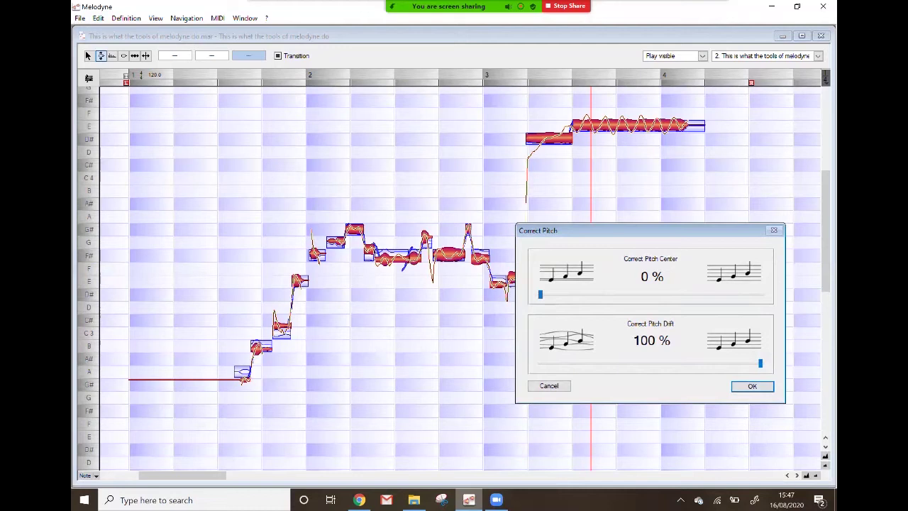
click(398, 257)
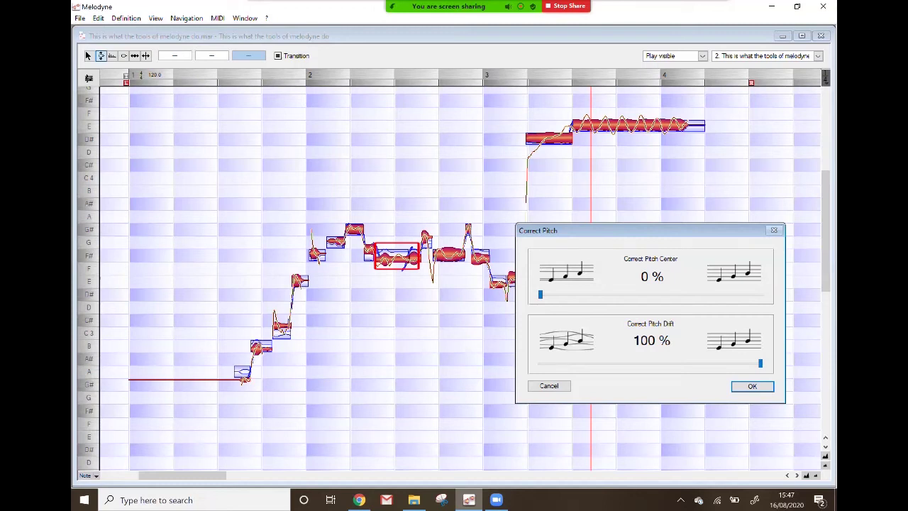
key(Escape)
drag(540, 294, 597, 293)
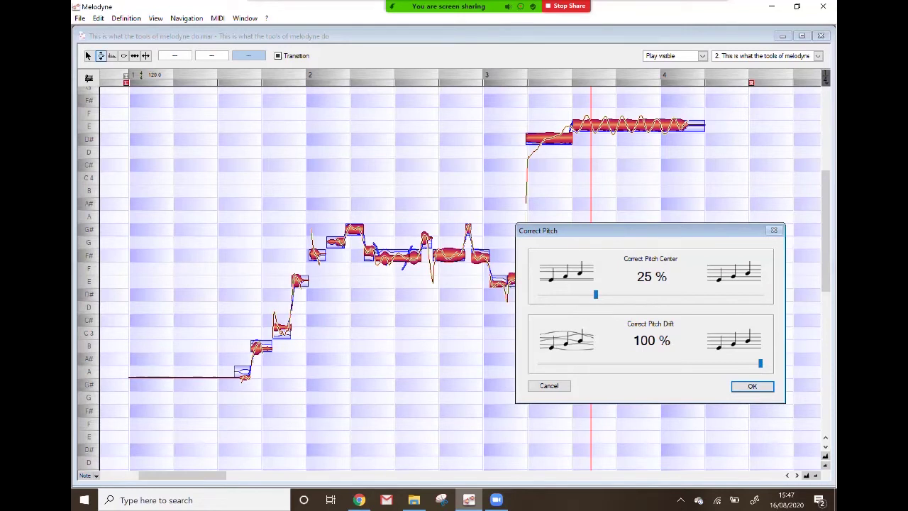
drag(595, 294, 760, 294)
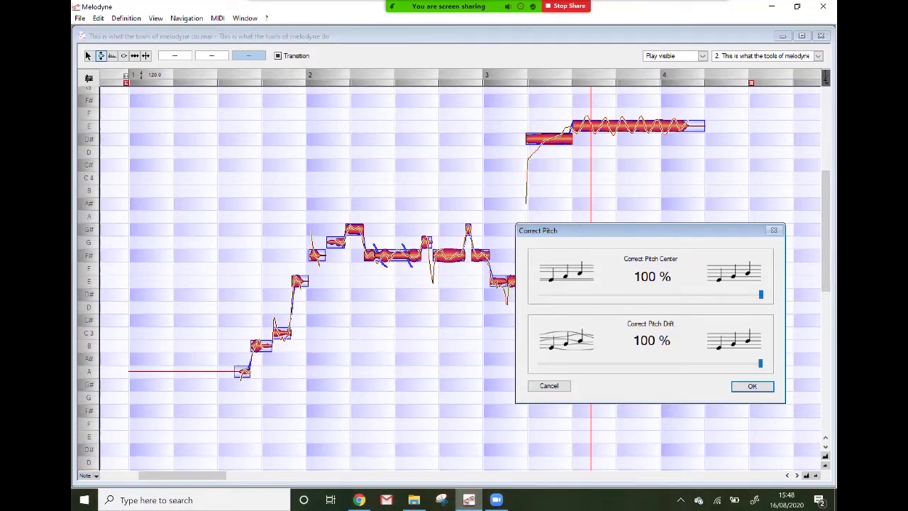
drag(761, 294, 619, 294)
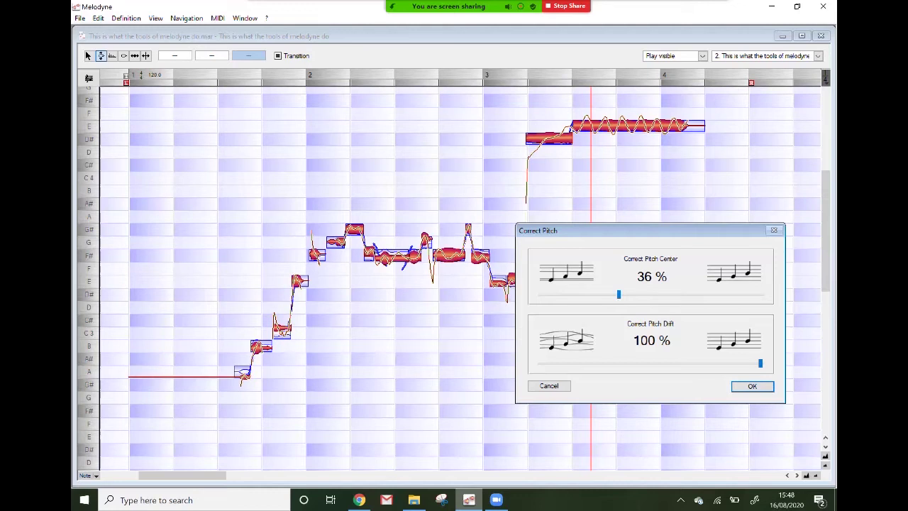
key(Return)
Show the notes with the Pitch Drift tool and return to the main Pitch tool
right_click(245, 160)
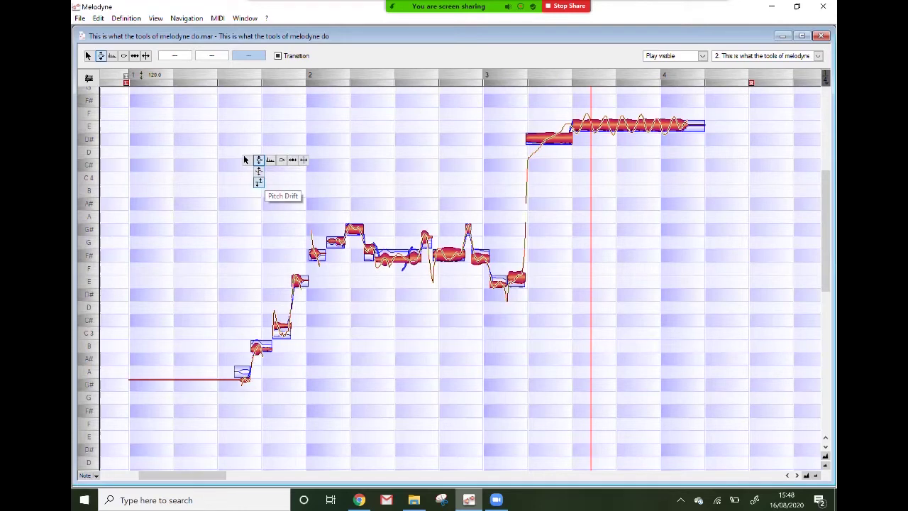
click(258, 182)
right_click(231, 183)
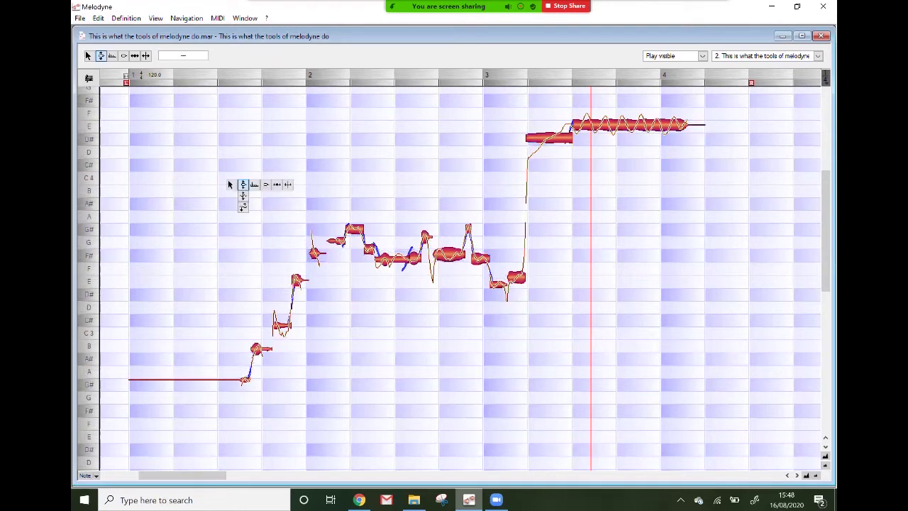
click(242, 185)
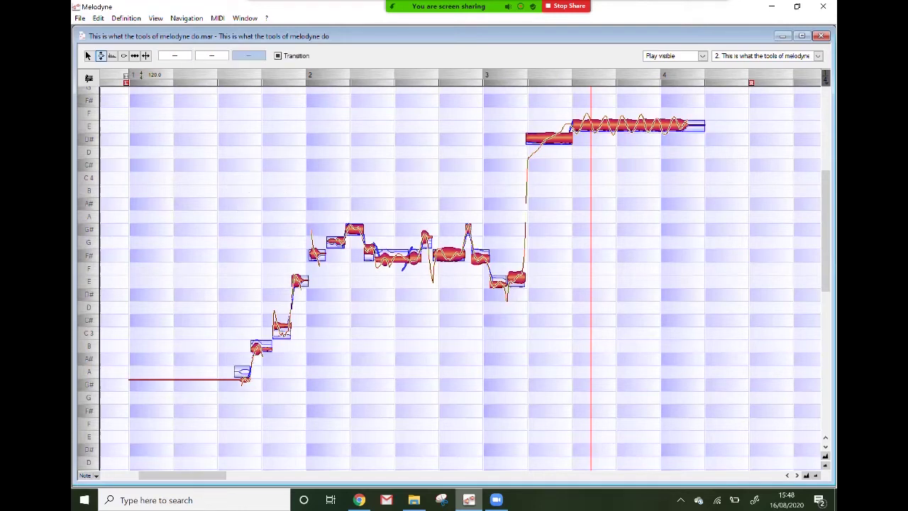
Apply Correct Pitch to the selected notes with Correct Pitch Drift at 13 % and Correct Pitch Center slightly below 36 %
key(ctrl+p)
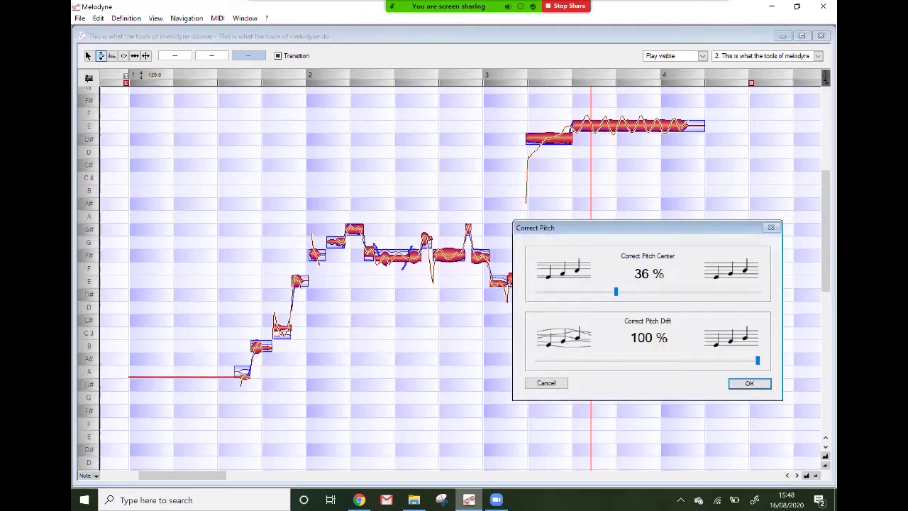
drag(758, 360, 566, 361)
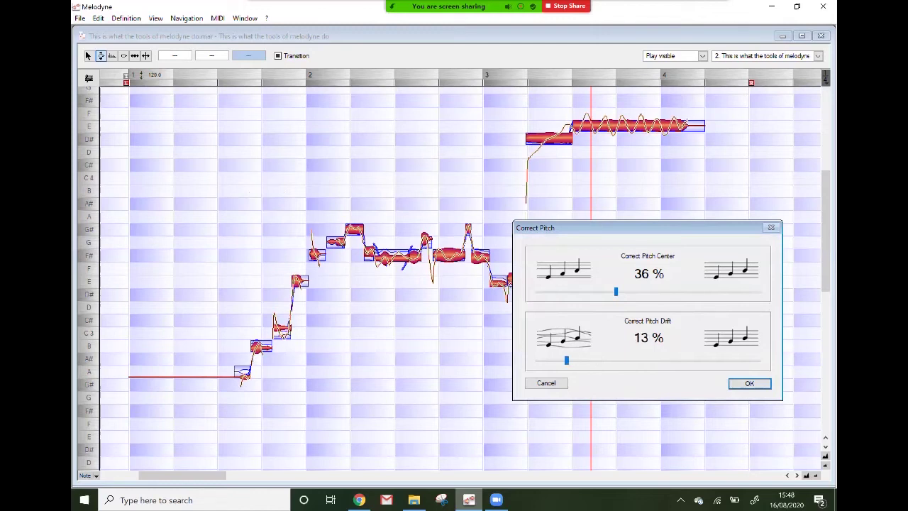
drag(616, 291, 610, 291)
key(Return)
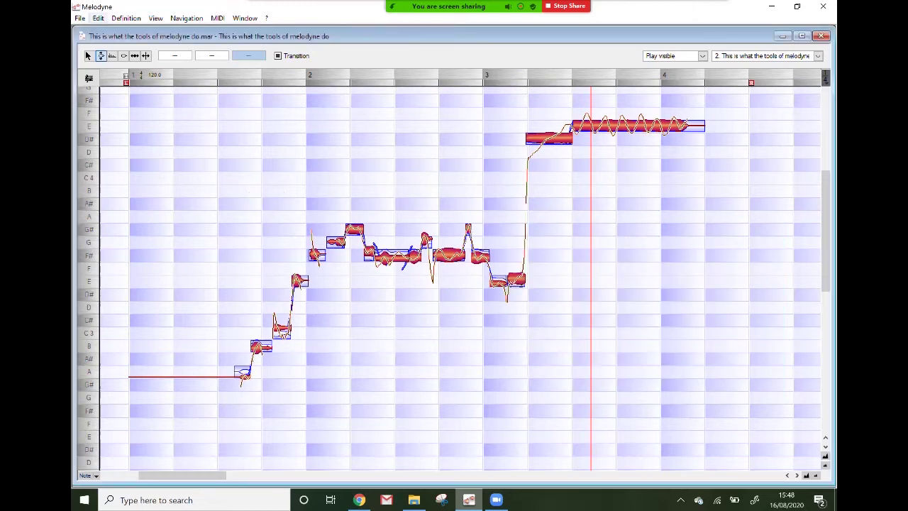
Compare the 1/4 and 1/8 references in Quantize Time and quantize the notes to 1/8 with Quantize Intensity at 20 %
click(98, 17)
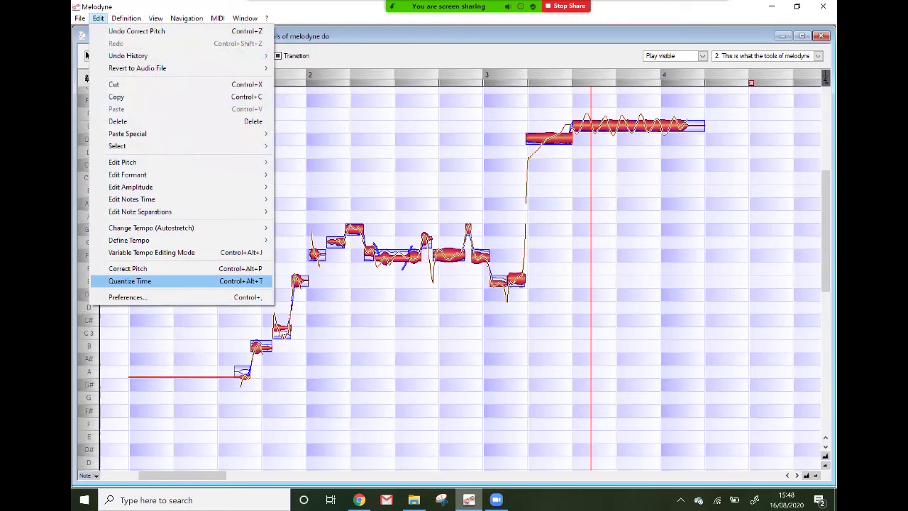
key(Return)
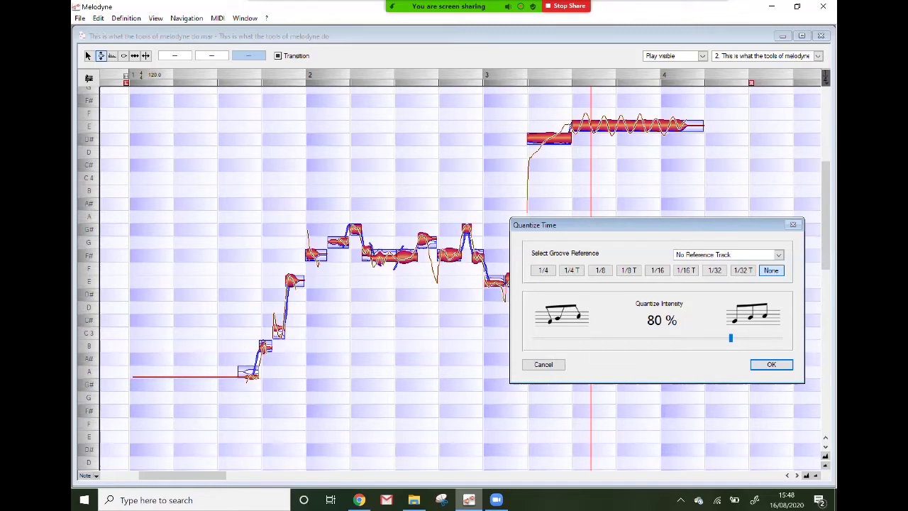
drag(657, 224, 667, 208)
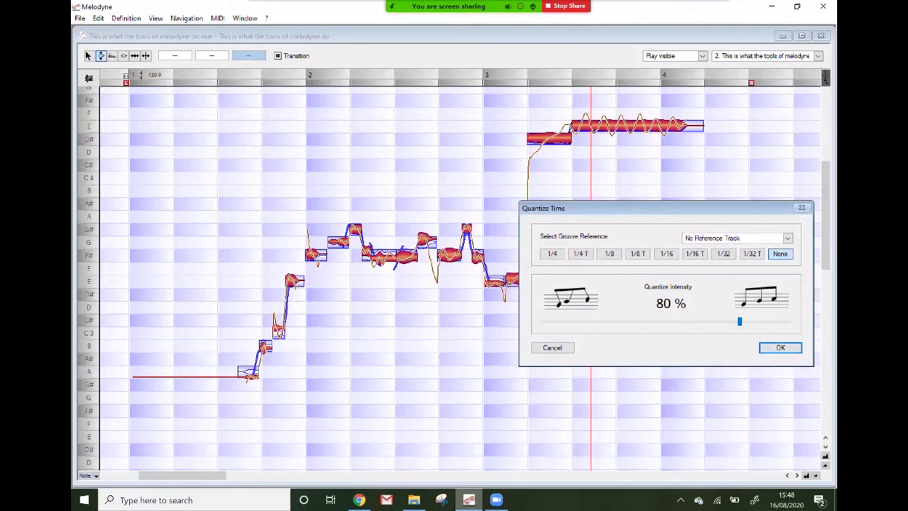
drag(549, 208, 527, 230)
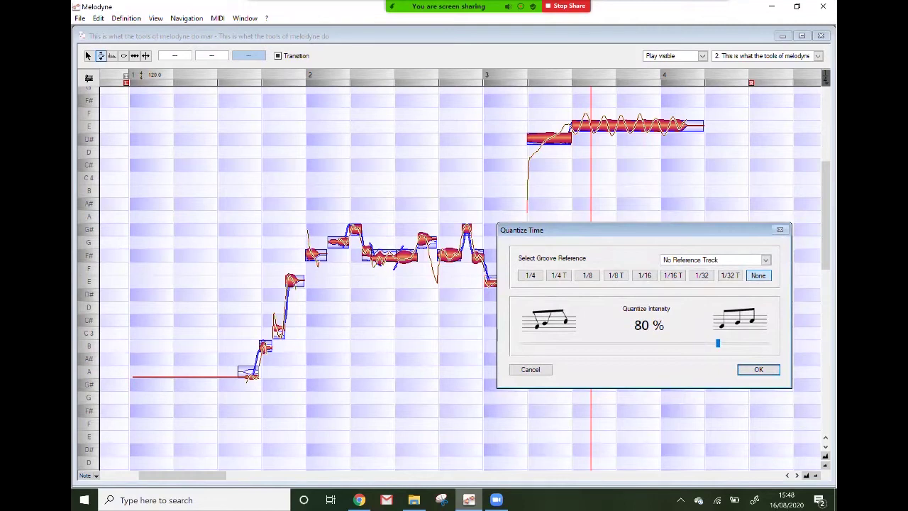
click(530, 275)
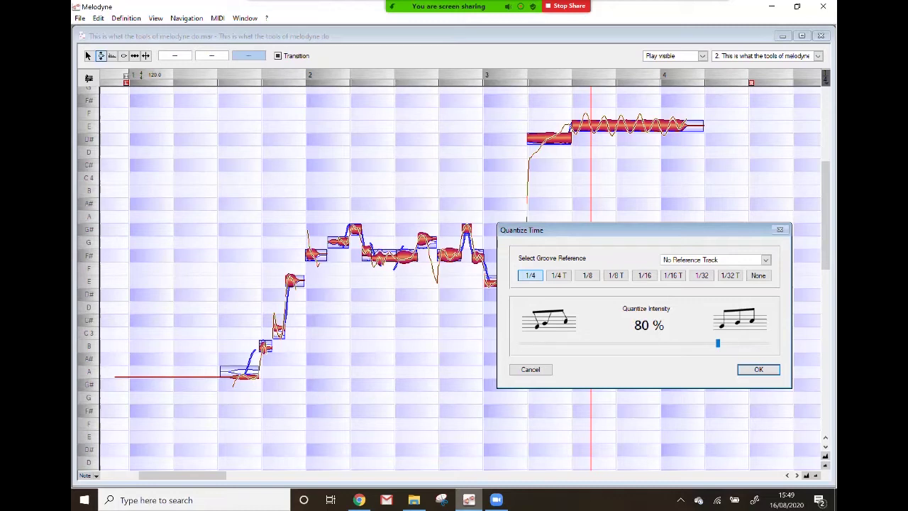
click(587, 275)
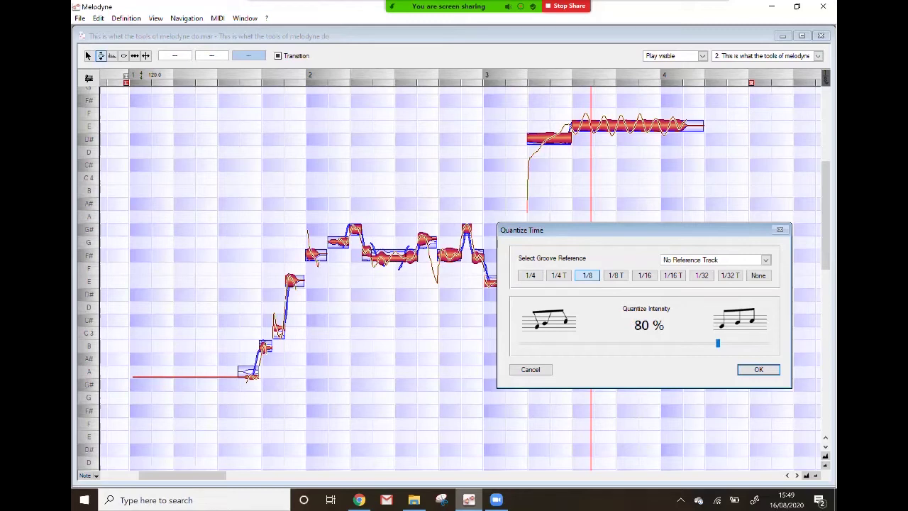
drag(718, 343, 569, 342)
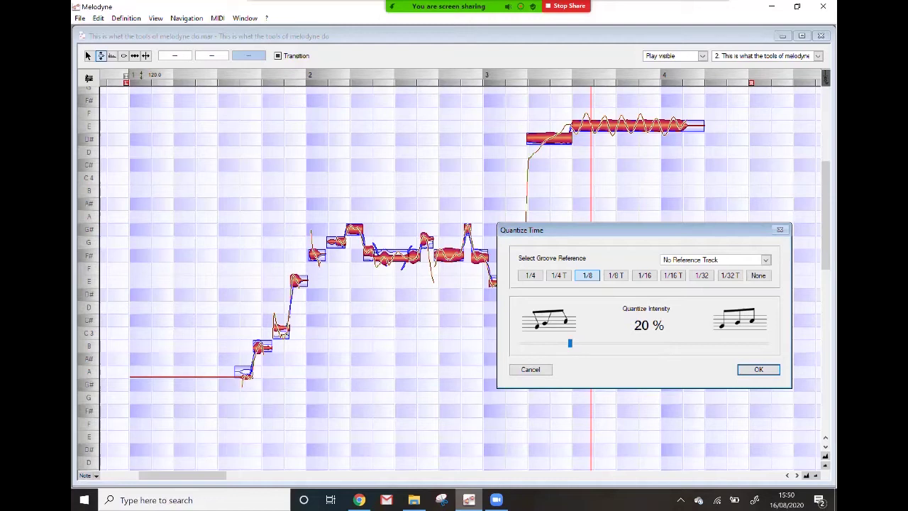
key(Return)
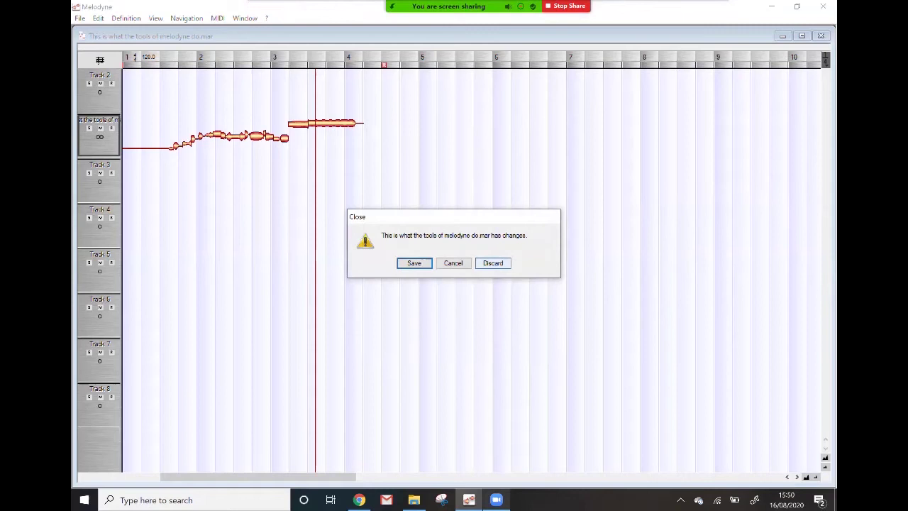
Close the example arrangement and open Blinding Lights from the Backing Parts folder to look through its vocal tracks
key(Return)
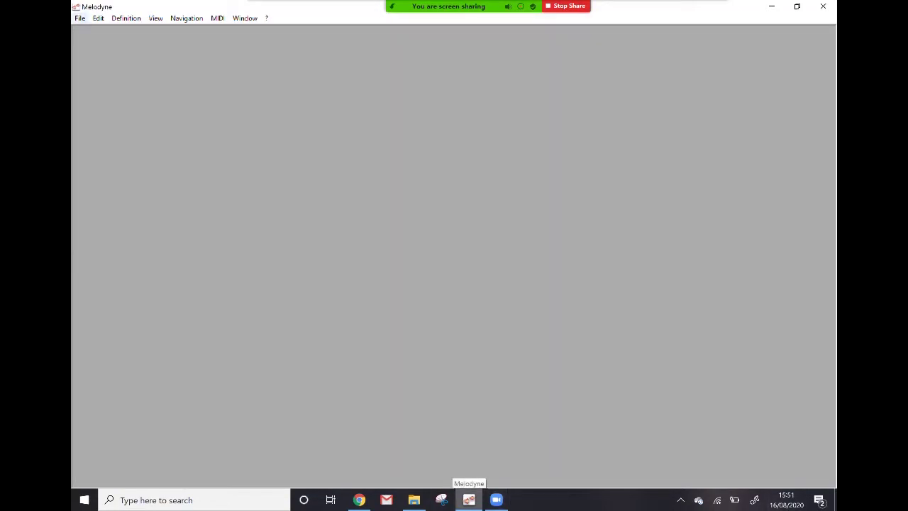
click(79, 17)
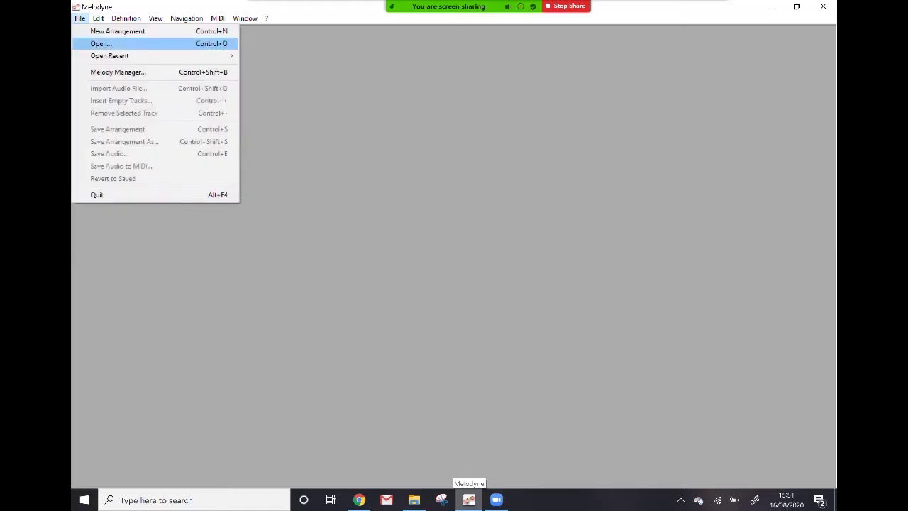
click(101, 43)
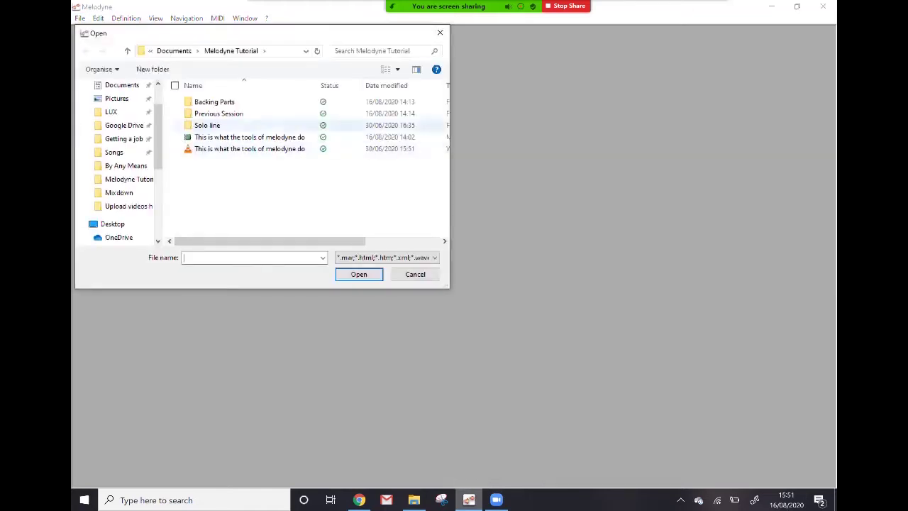
double_click(215, 101)
click(217, 114)
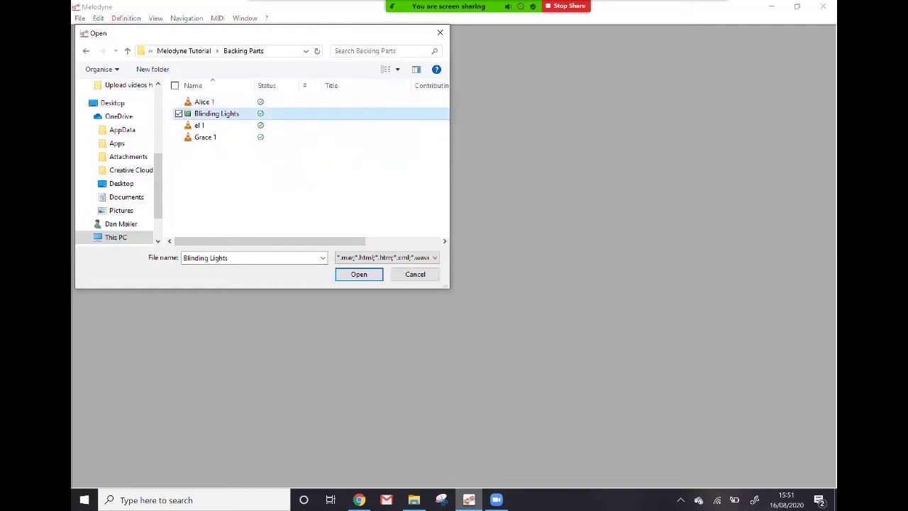
click(358, 274)
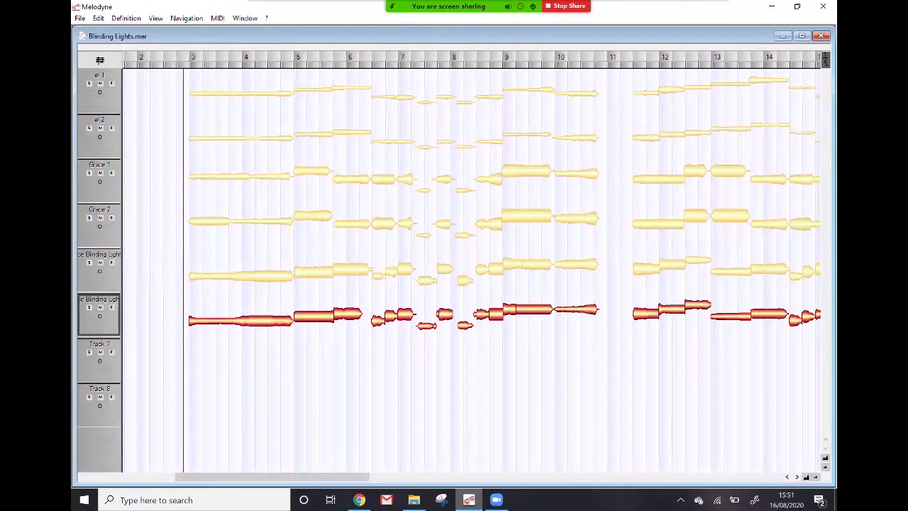
scroll(471, 269, right, 5)
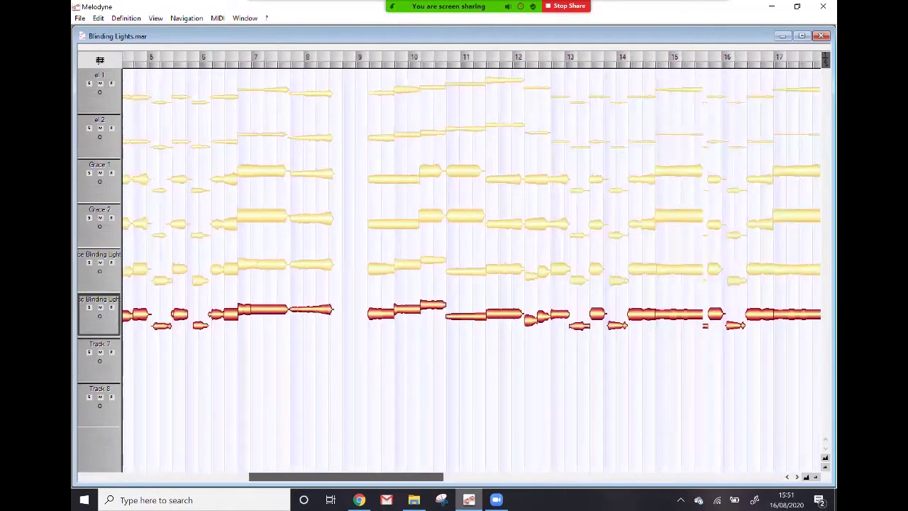
scroll(471, 270, left, 4)
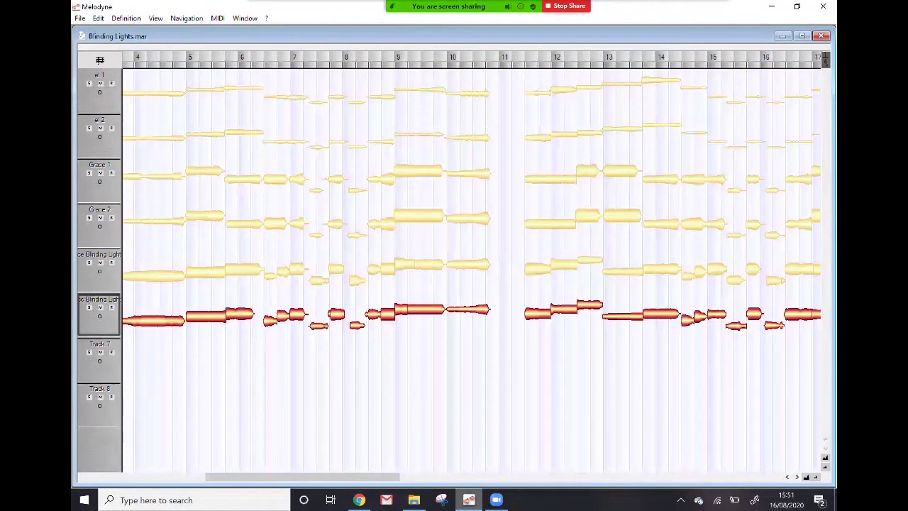
scroll(471, 269, left, 2)
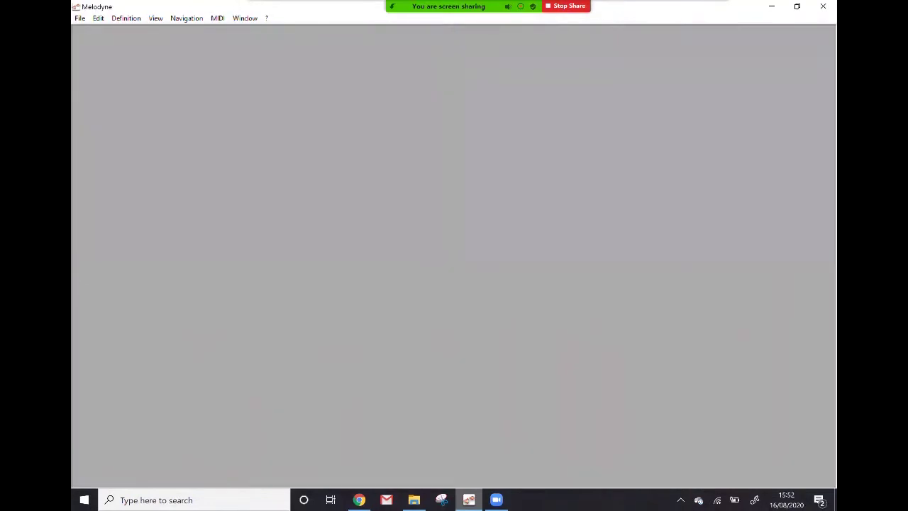
Create a new arrangement and set its tempo to 170 in the Transport Bar
mouse_move(448, 6)
click(79, 18)
click(118, 32)
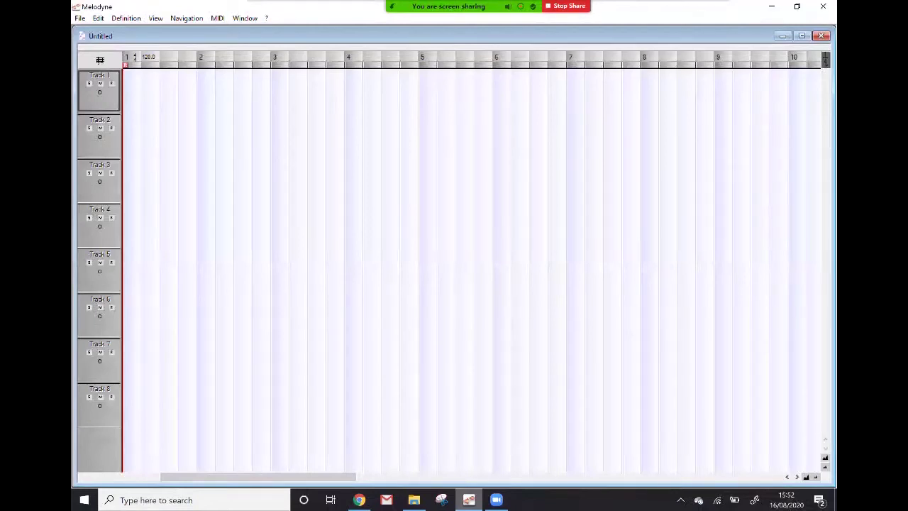
key(alt+w)
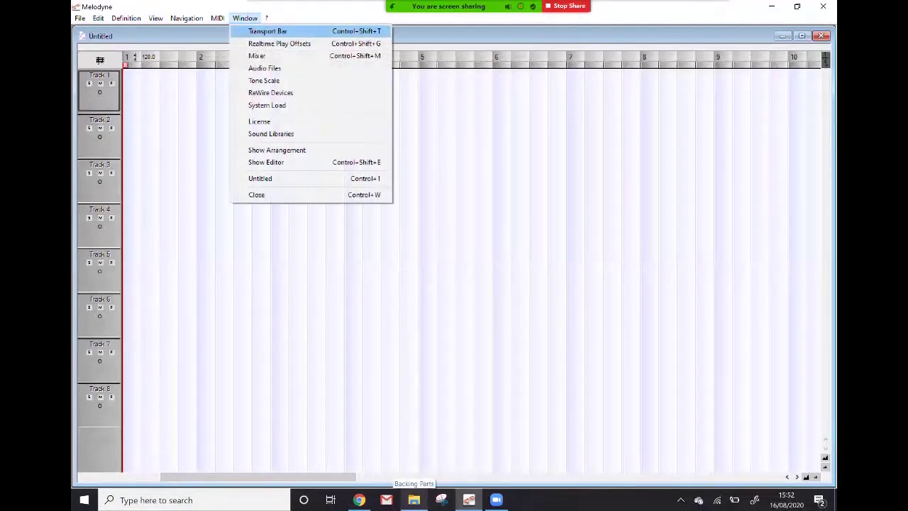
key(Return)
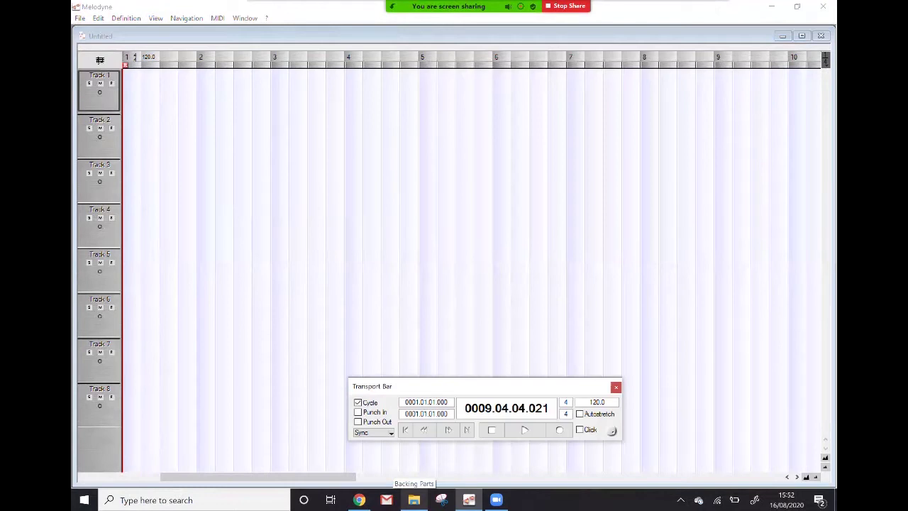
double_click(597, 402)
text(170)
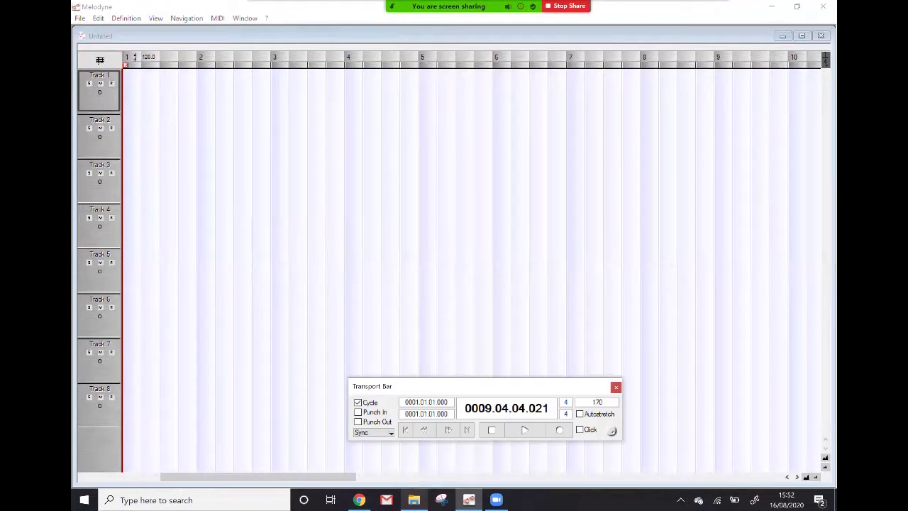
key(Return)
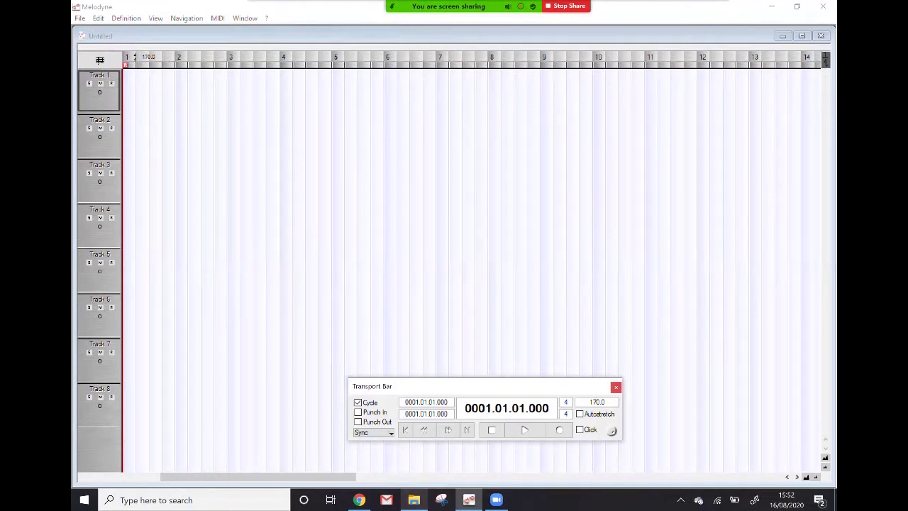
click(616, 387)
scroll(472, 269, left, 1)
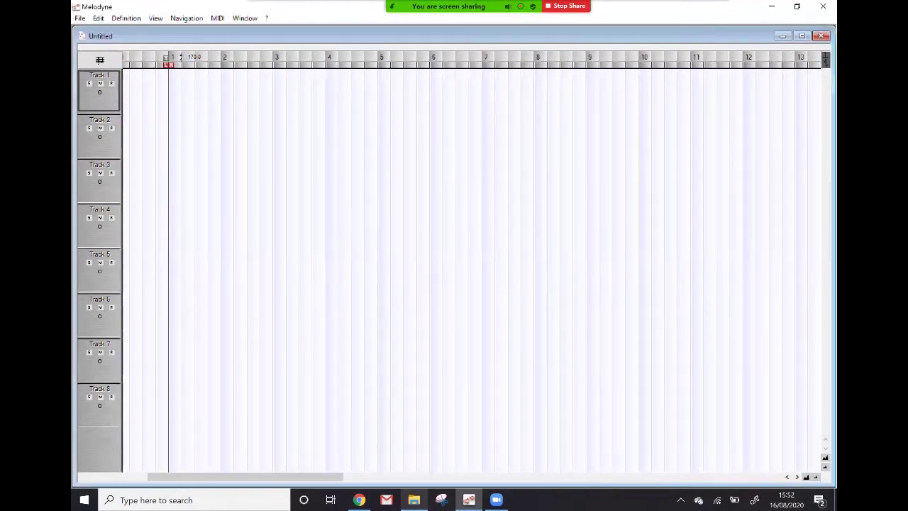
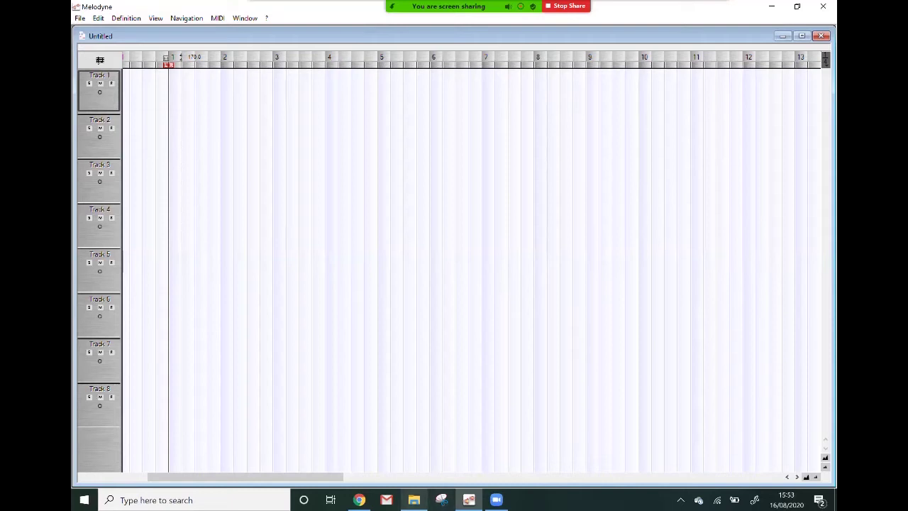
Switch to File Explorer and import the audio file Alice 1 from Backing Parts into Track 1 at bar 1
click(414, 499)
drag(439, 297, 537, 213)
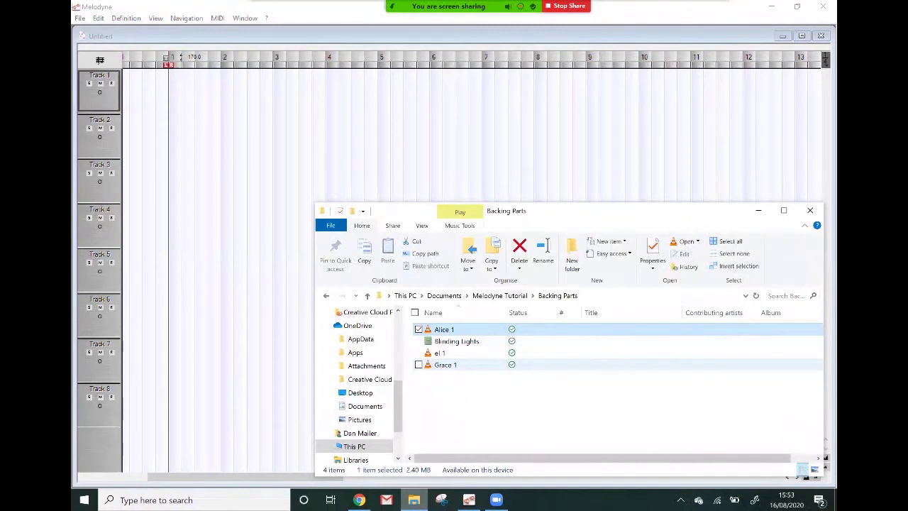
drag(446, 329, 477, 336)
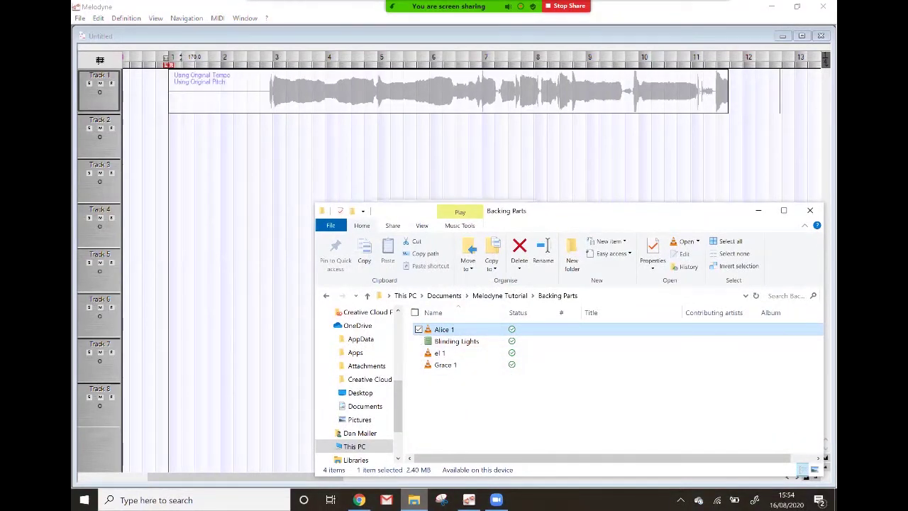
Import the audio files el 1 into Track 2 and Grace 1 into Track 3, both starting at bar 1
drag(535, 211, 539, 309)
drag(556, 191, 560, 180)
click(462, 335)
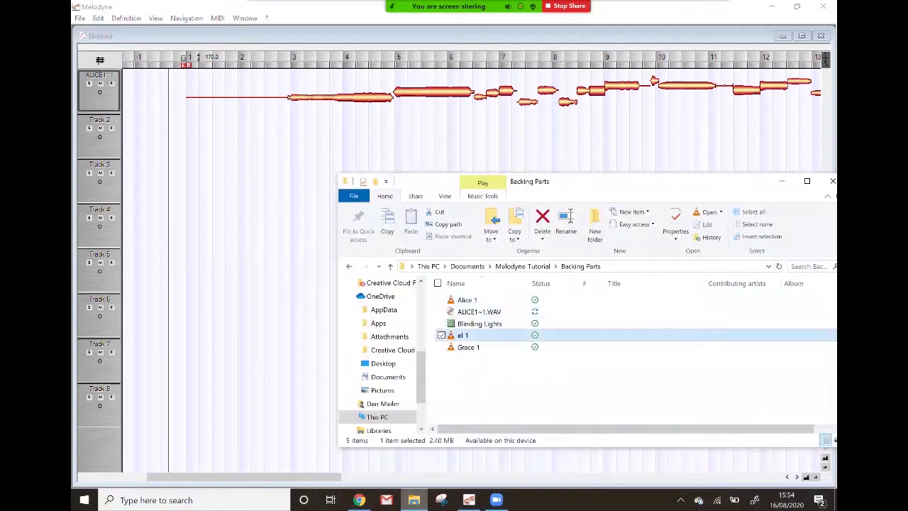
drag(462, 335, 188, 136)
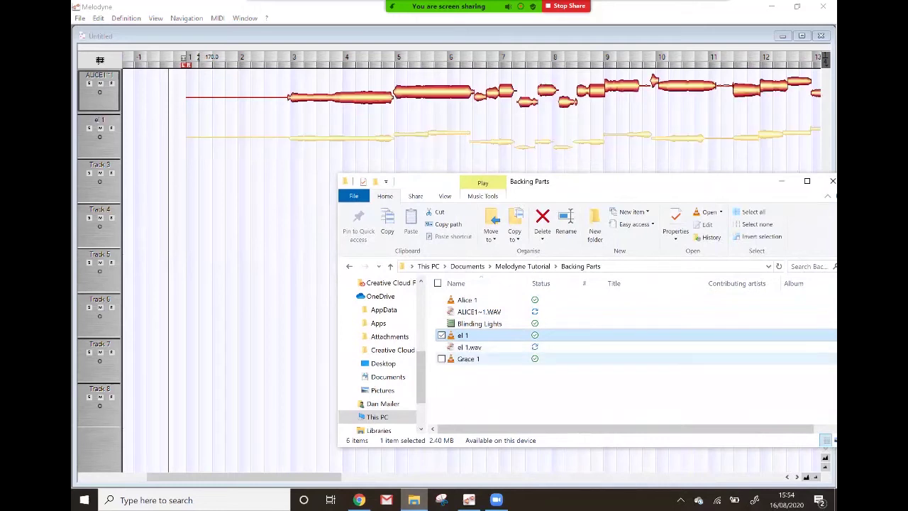
click(468, 359)
drag(469, 358, 186, 180)
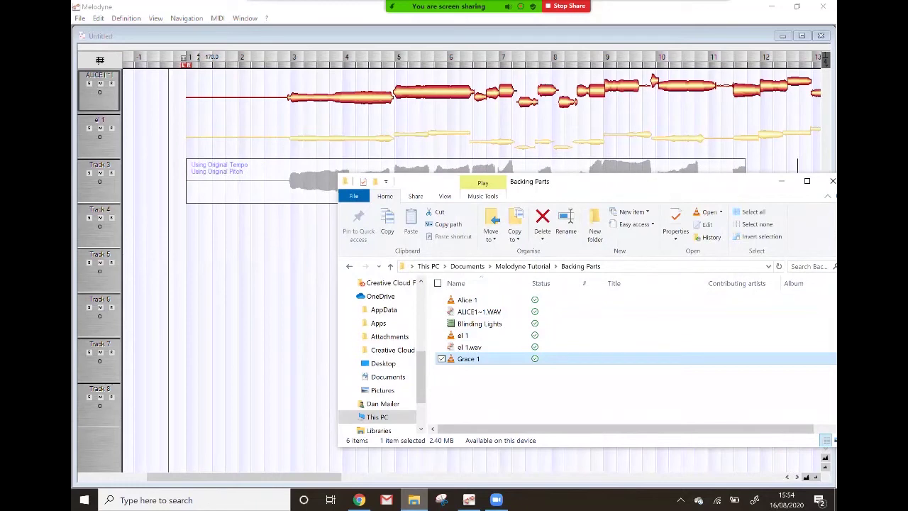
drag(798, 165, 797, 165)
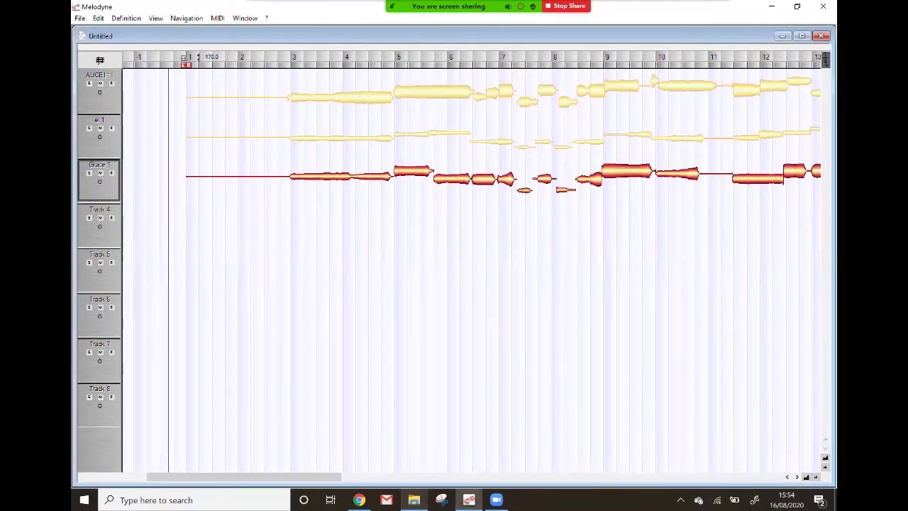
Move the Alice 1 track below Grace 1 into the third track position and select it
drag(99, 76, 100, 170)
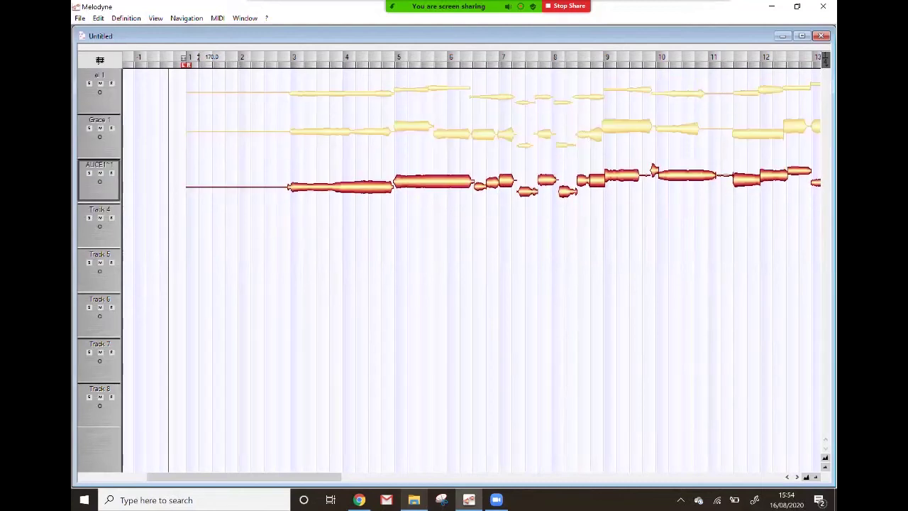
click(100, 103)
click(99, 147)
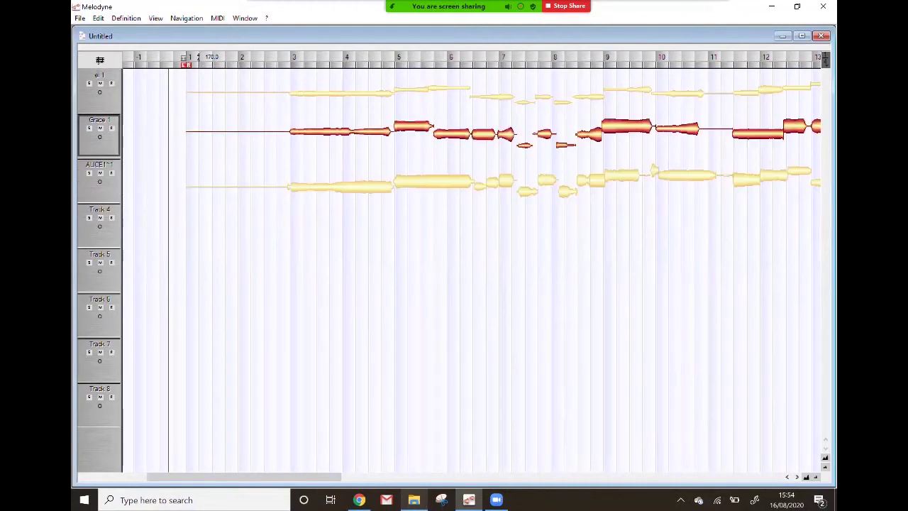
click(99, 193)
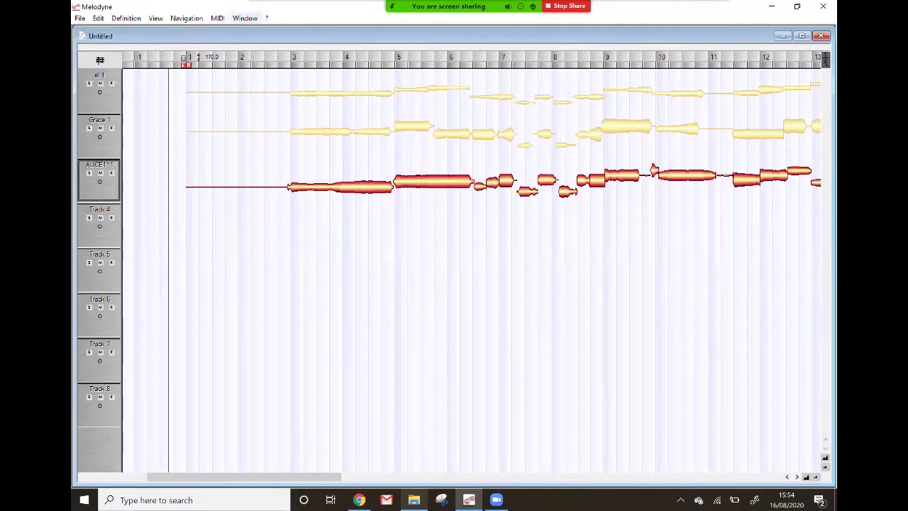
Lower the Master Out level to -18 dB in the Mixer and close the Mixer
click(245, 18)
click(257, 56)
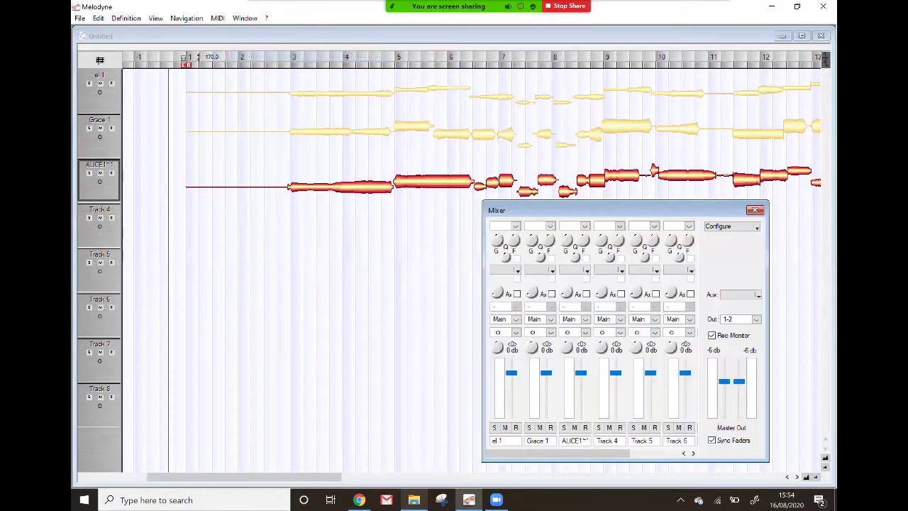
drag(725, 381, 724, 397)
mouse_move(568, 454)
mouse_down()
mouse_move(617, 454)
mouse_move(568, 453)
mouse_up()
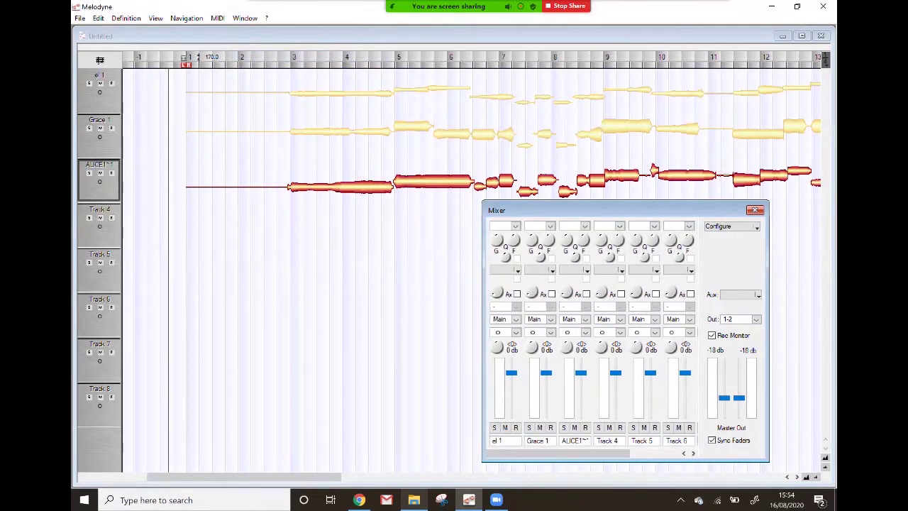
click(755, 210)
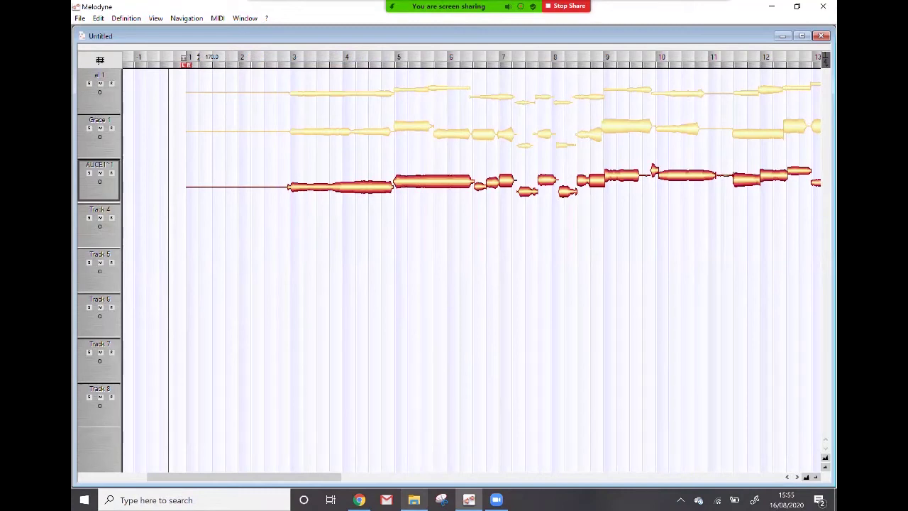
Play the three backing vocals together to the end and return to the start of the arrangement
key(space)
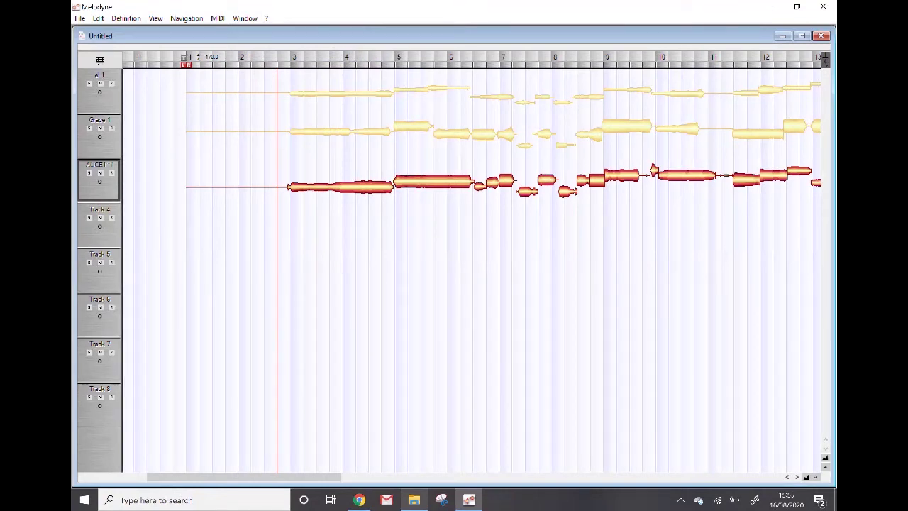
key(space)
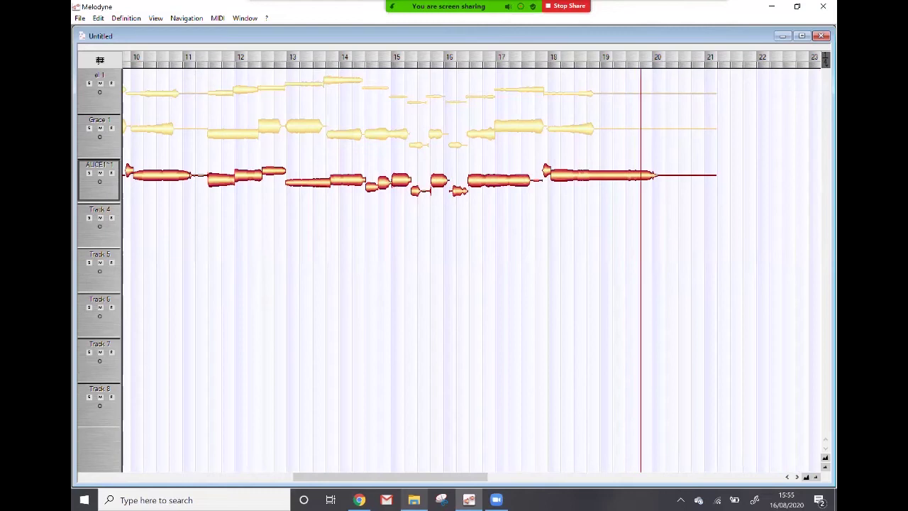
key(space)
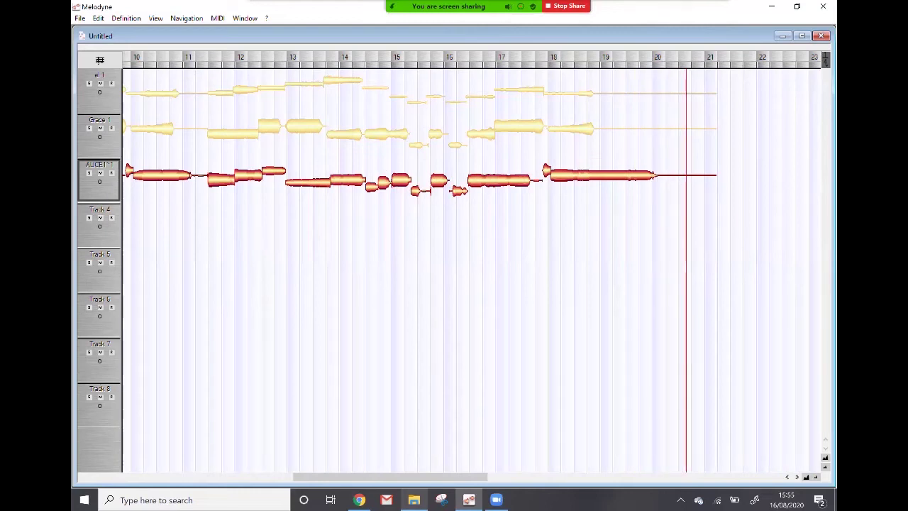
drag(390, 476, 255, 477)
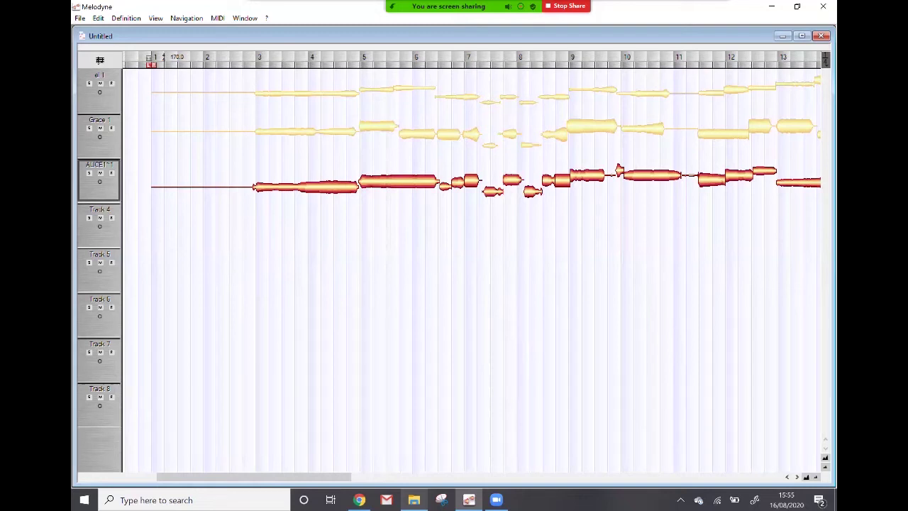
Inspect the notes of the el 1 track, return to the arrangement and play it from about bar 5
click(611, 57)
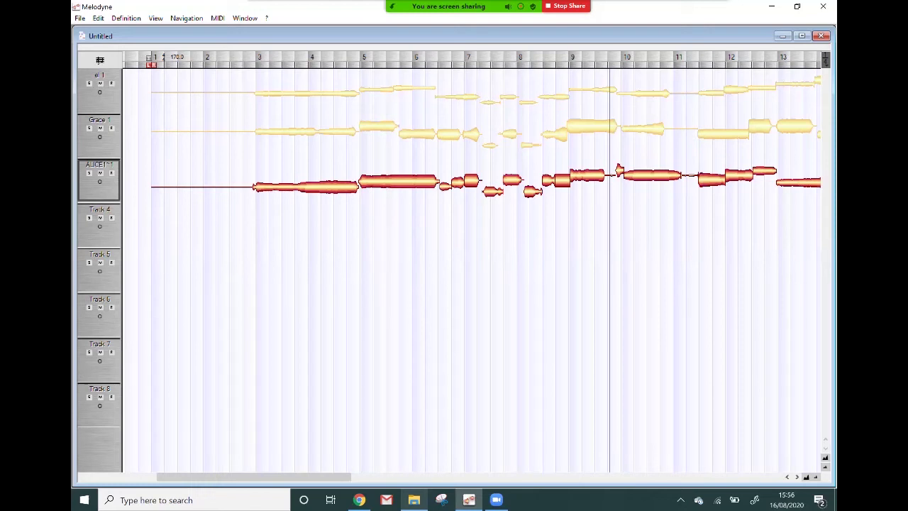
double_click(307, 93)
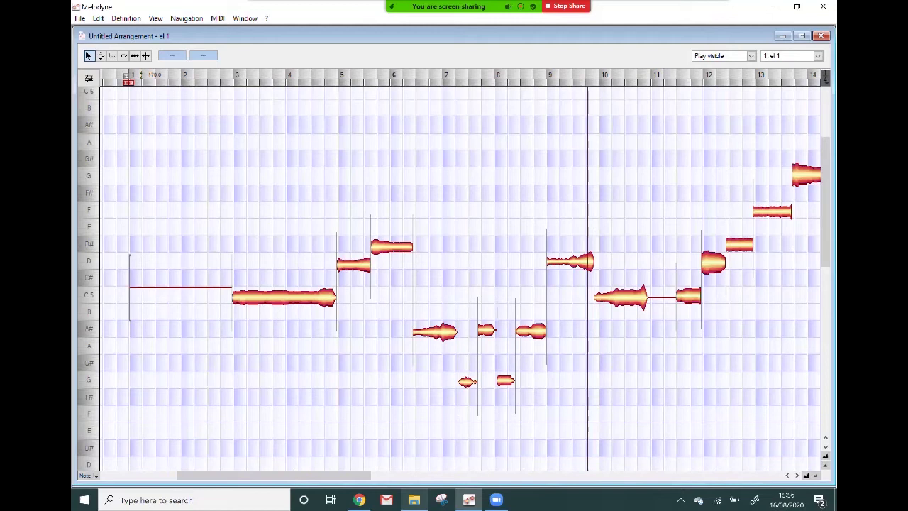
click(821, 36)
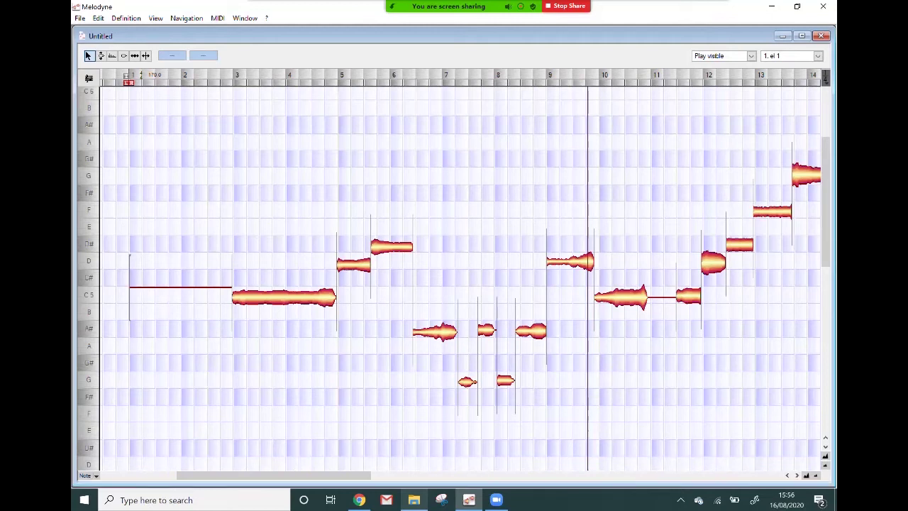
double_click(383, 57)
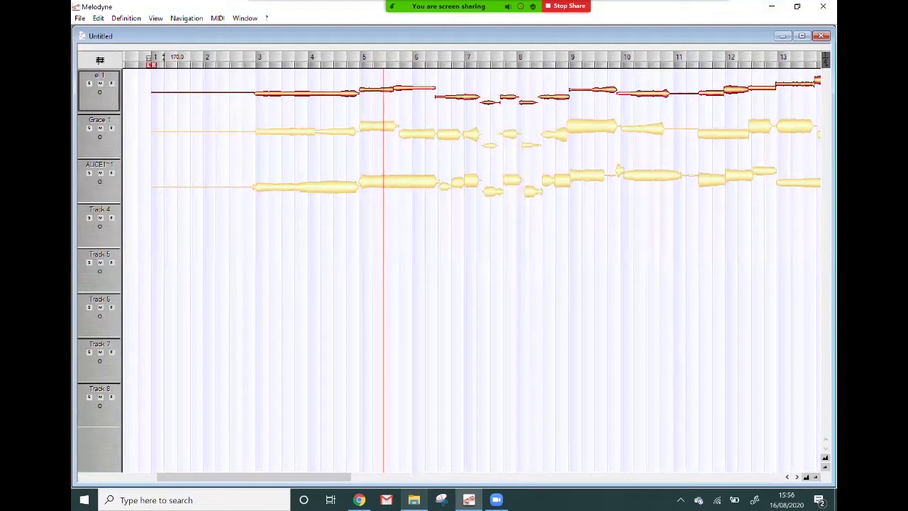
click(79, 18)
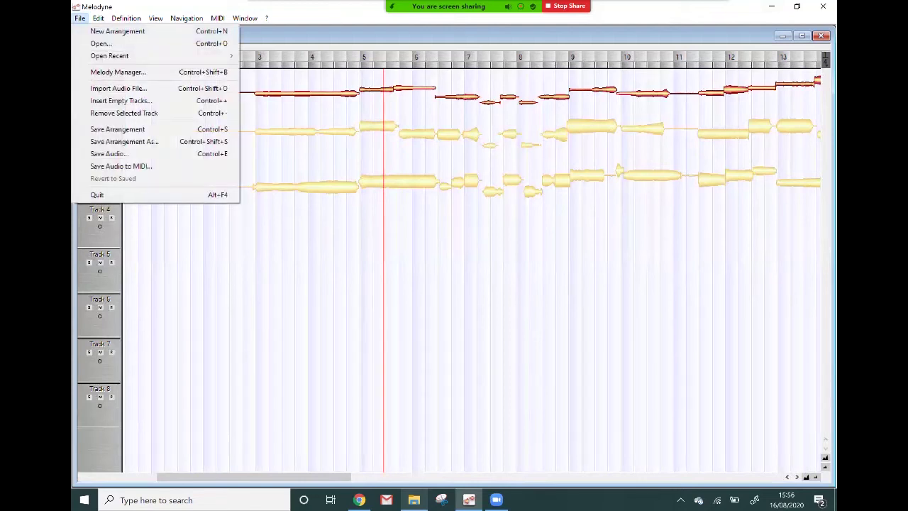
key(Right)
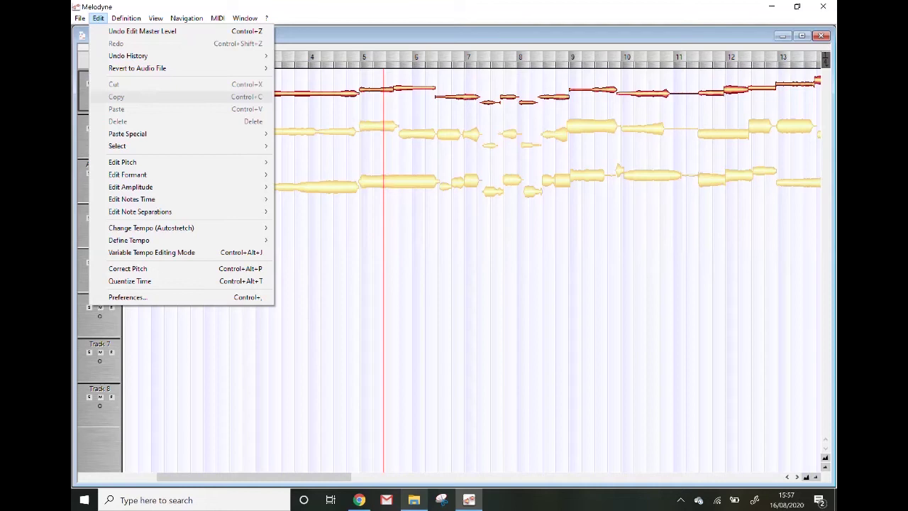
click(566, 6)
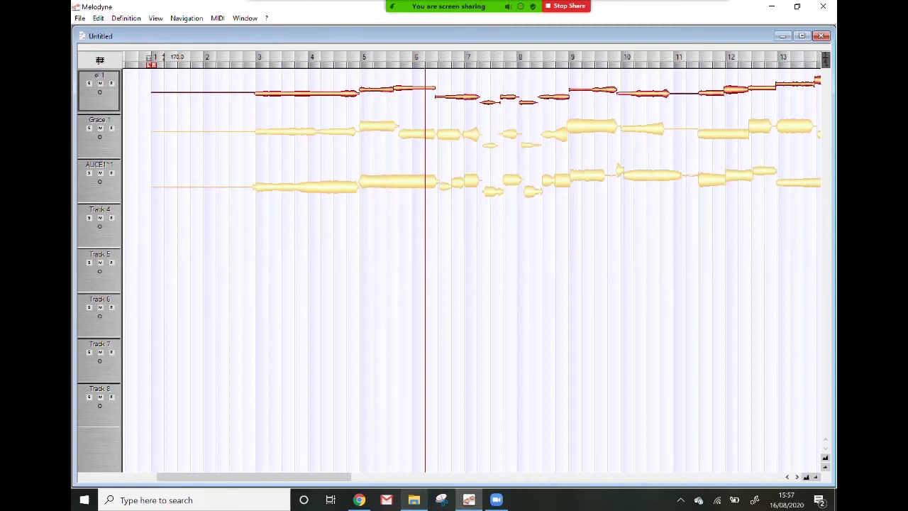
click(97, 18)
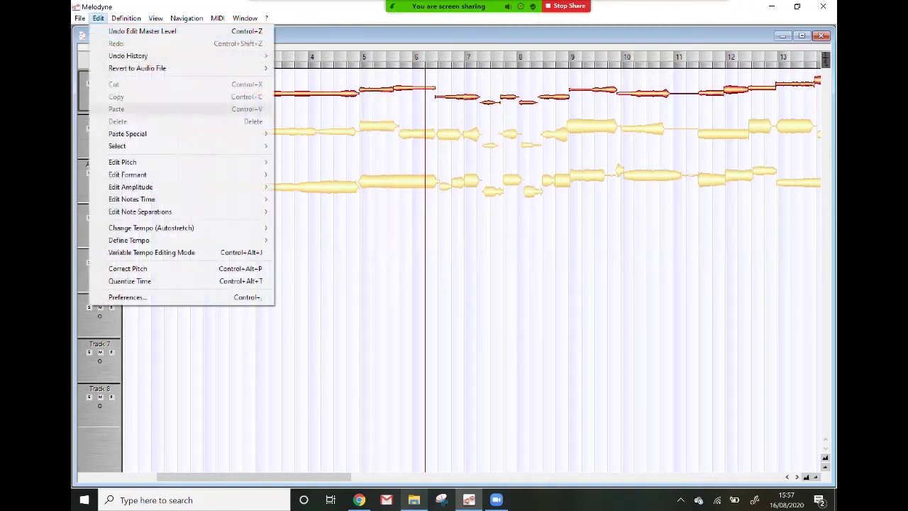
mouse_move(152, 228)
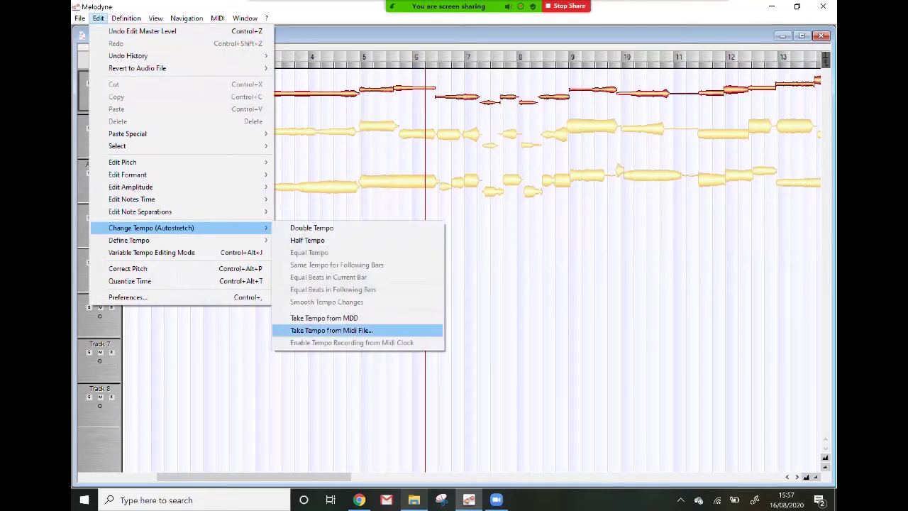
click(331, 330)
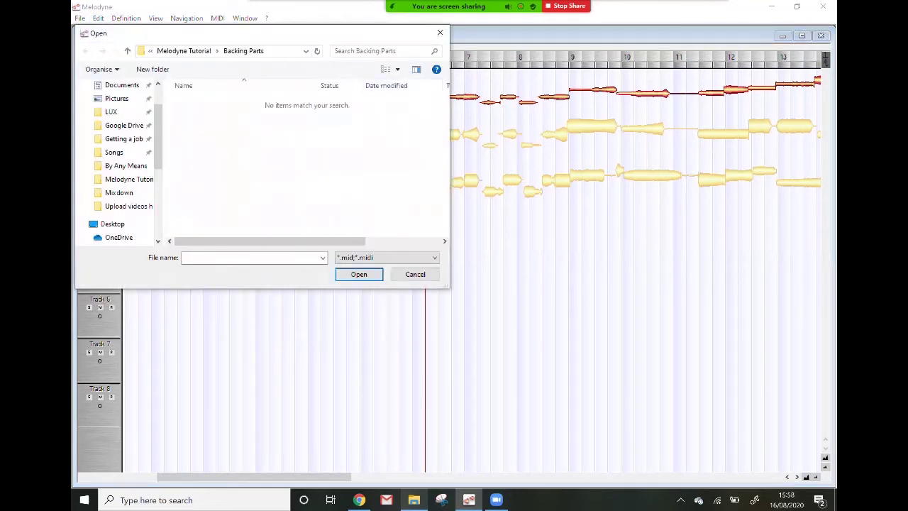
click(420, 275)
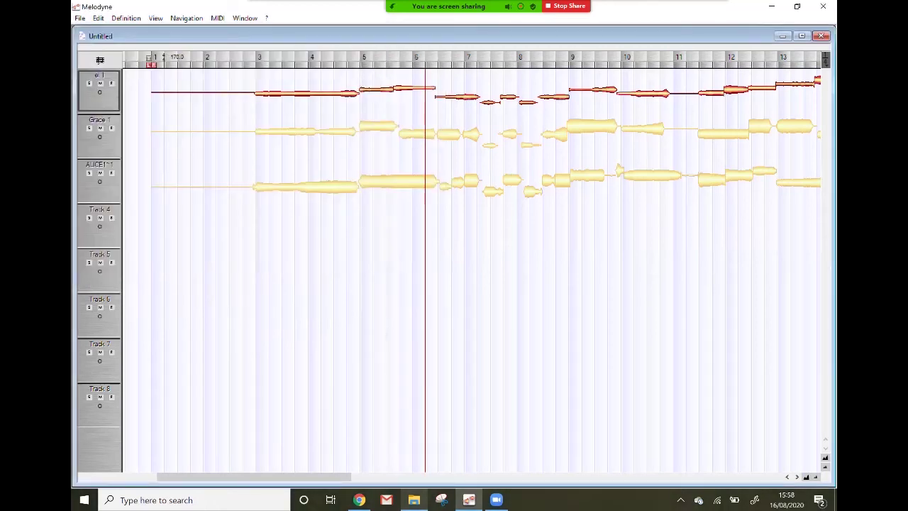
Audition the backing vocals from several points between bars 2 and 6 of the arrangement
key(space)
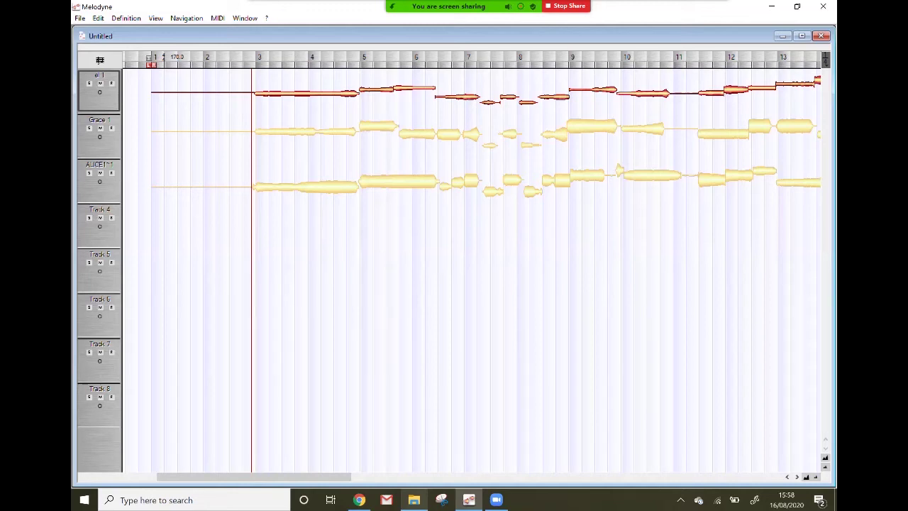
click(236, 58)
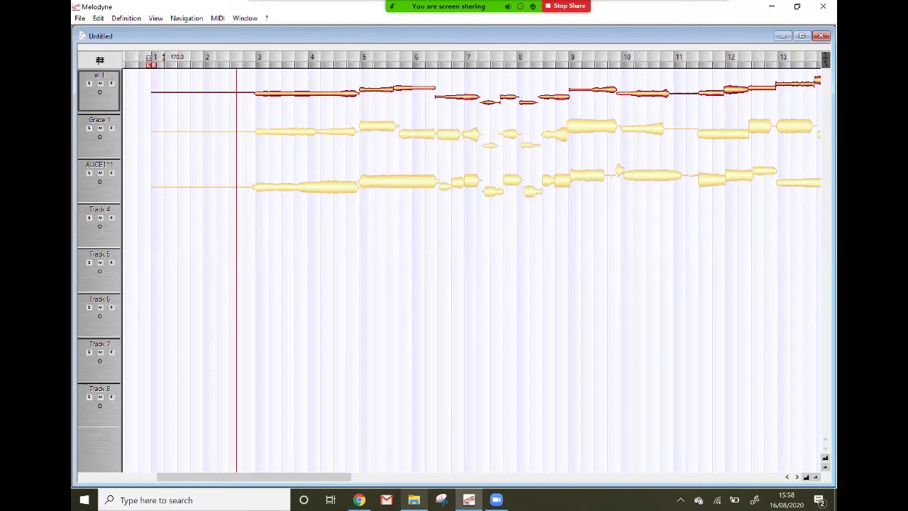
click(402, 58)
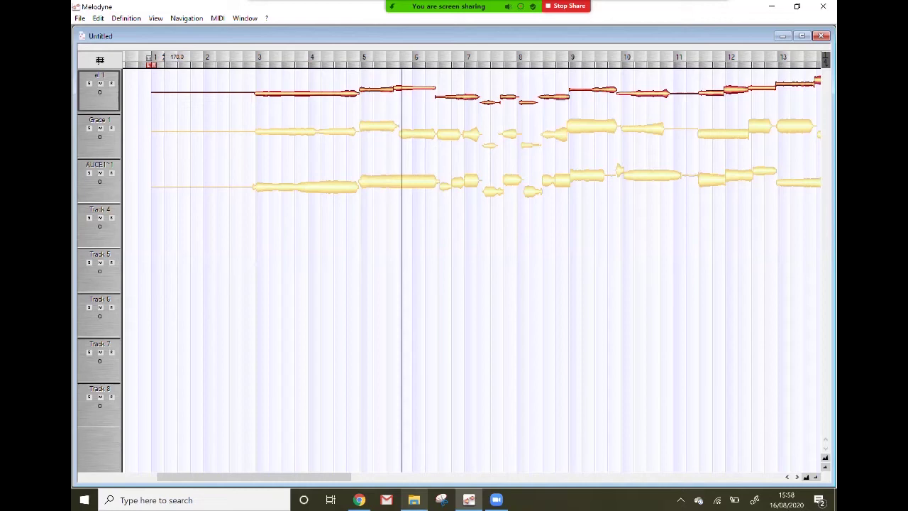
click(357, 58)
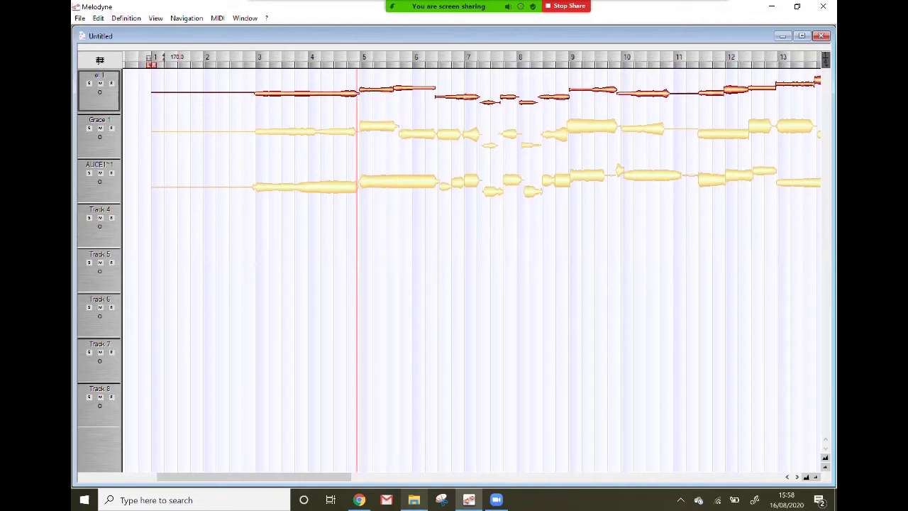
click(240, 58)
click(407, 59)
click(342, 59)
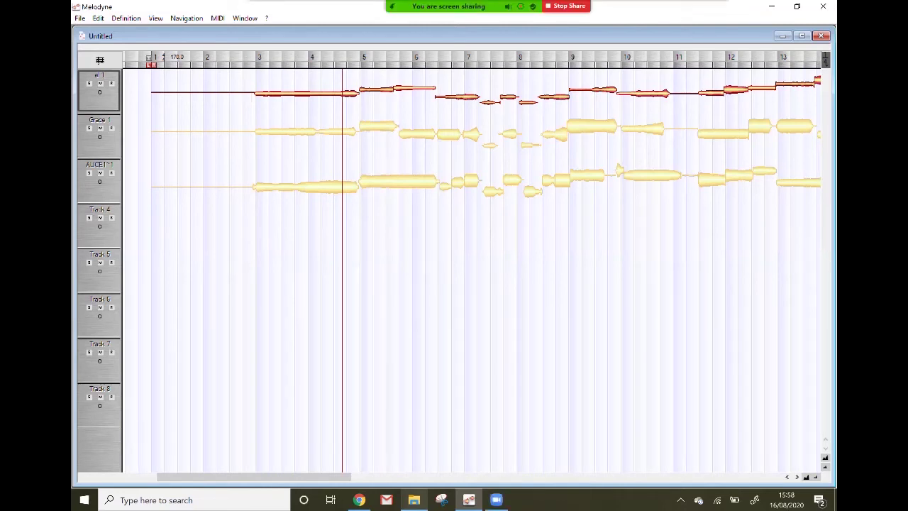
Open the el 1 track in the note editor and bring its notes from bar 2 onward into view
double_click(306, 93)
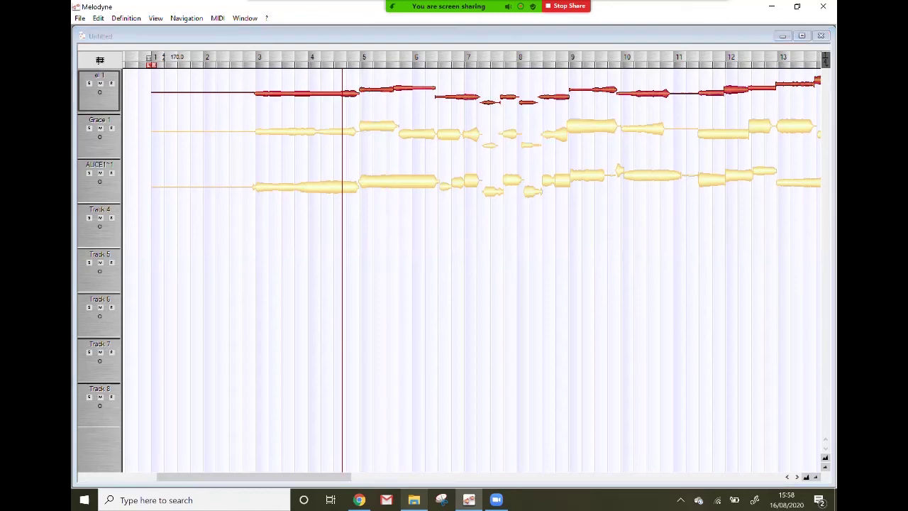
key(space)
drag(274, 474, 331, 477)
click(487, 312)
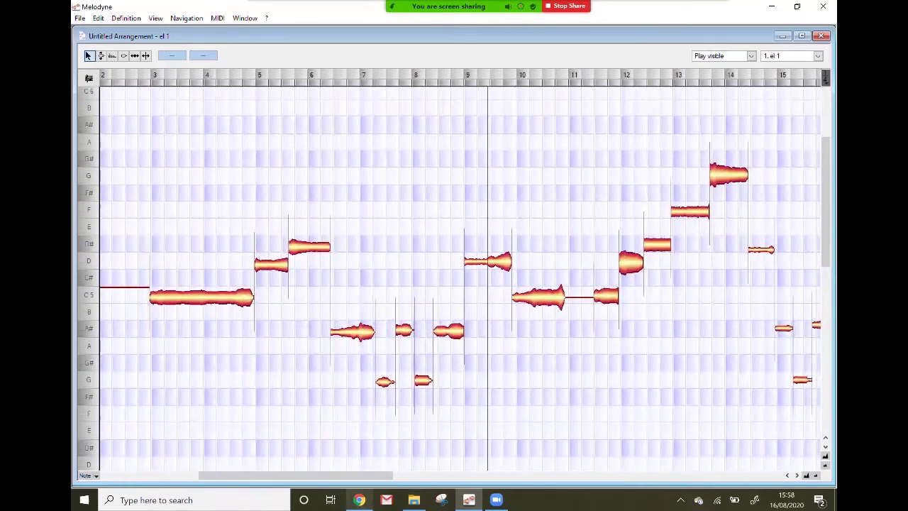
Apply the Correct Pitch macro to all notes of the el 1 track with pitch center and pitch drift both at 32%
click(80, 18)
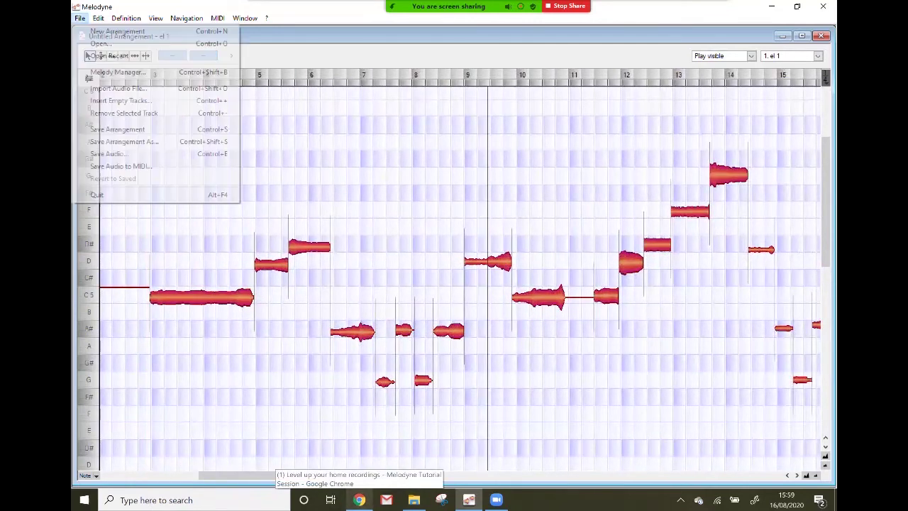
mouse_move(98, 18)
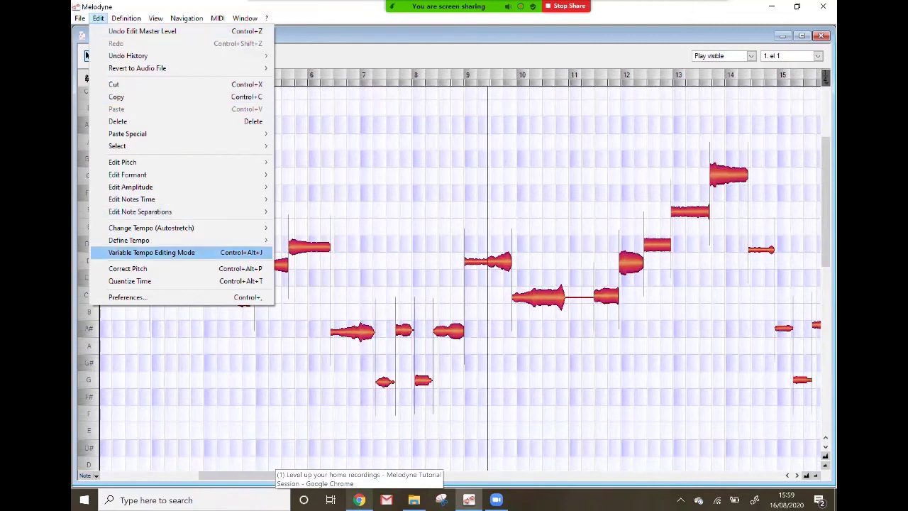
click(128, 268)
drag(629, 227, 468, 42)
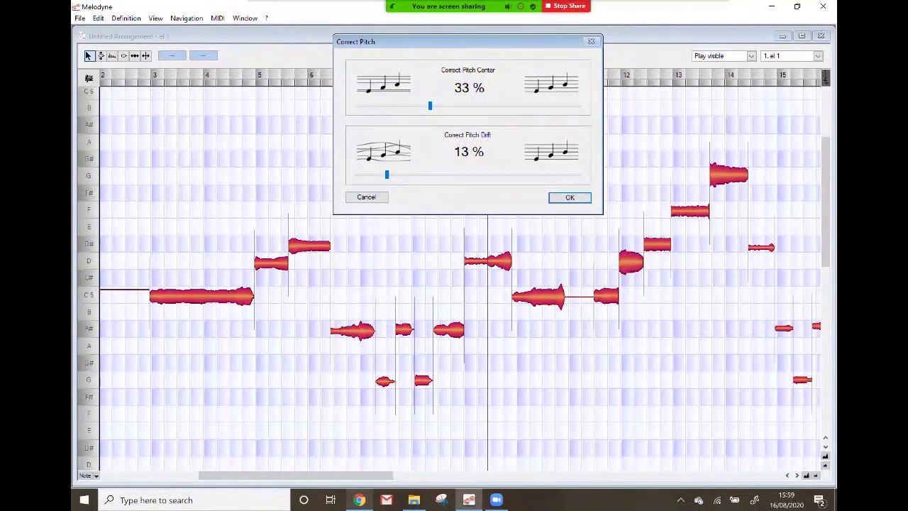
mouse_move(430, 105)
mouse_down()
mouse_move(420, 105)
mouse_move(448, 106)
mouse_move(427, 106)
mouse_up()
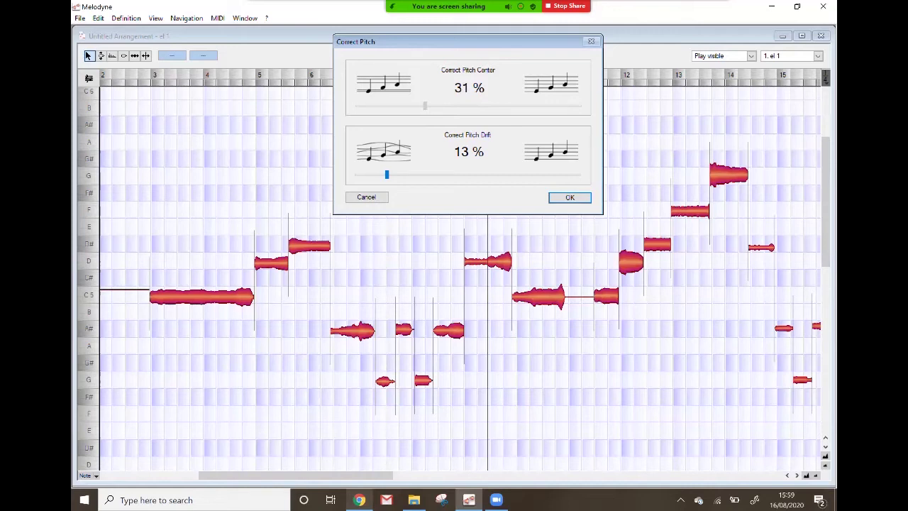
drag(425, 106, 424, 106)
drag(426, 41, 438, 59)
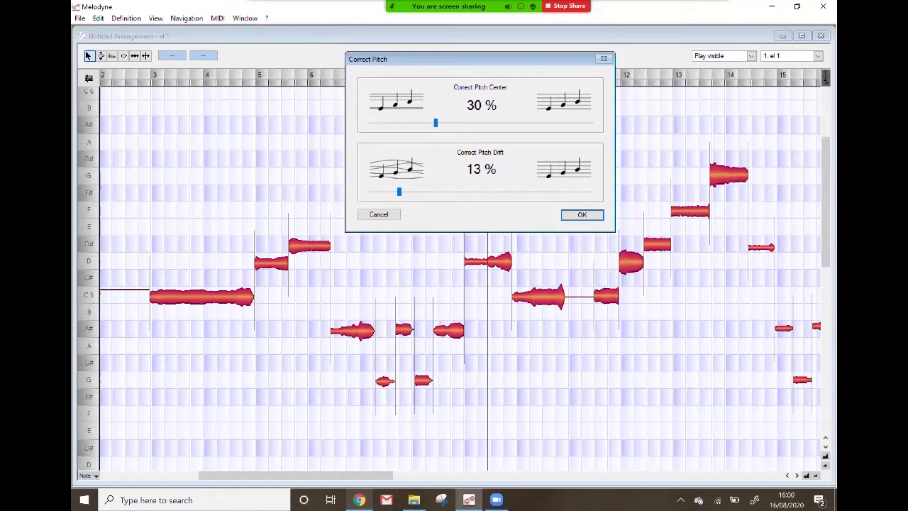
drag(399, 191, 434, 191)
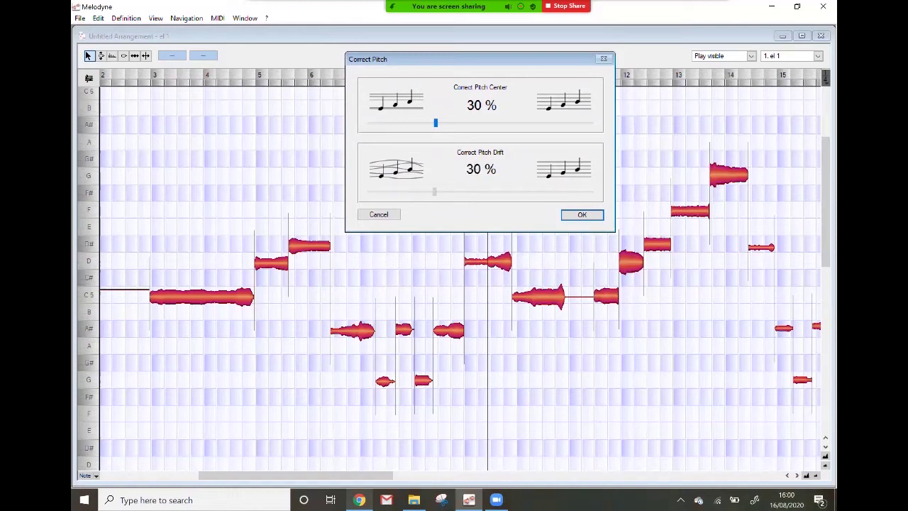
drag(436, 123, 441, 123)
drag(435, 192, 438, 192)
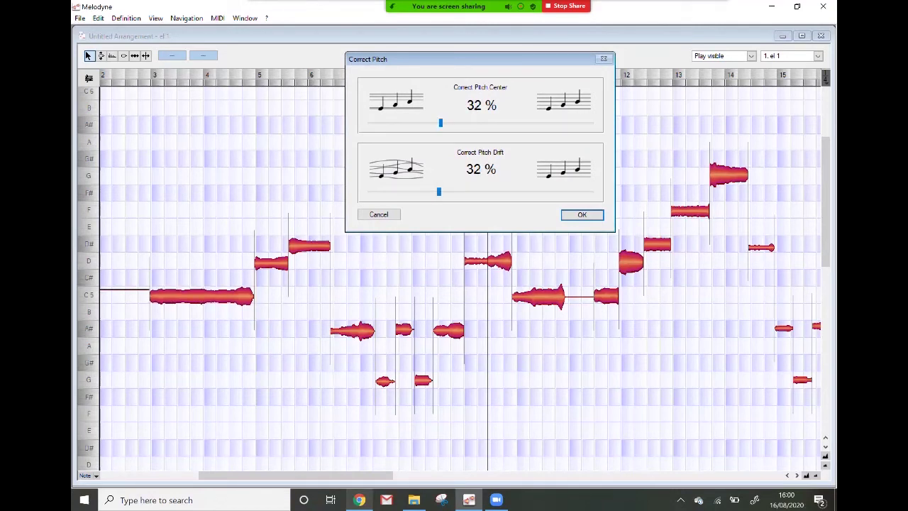
click(581, 215)
click(601, 214)
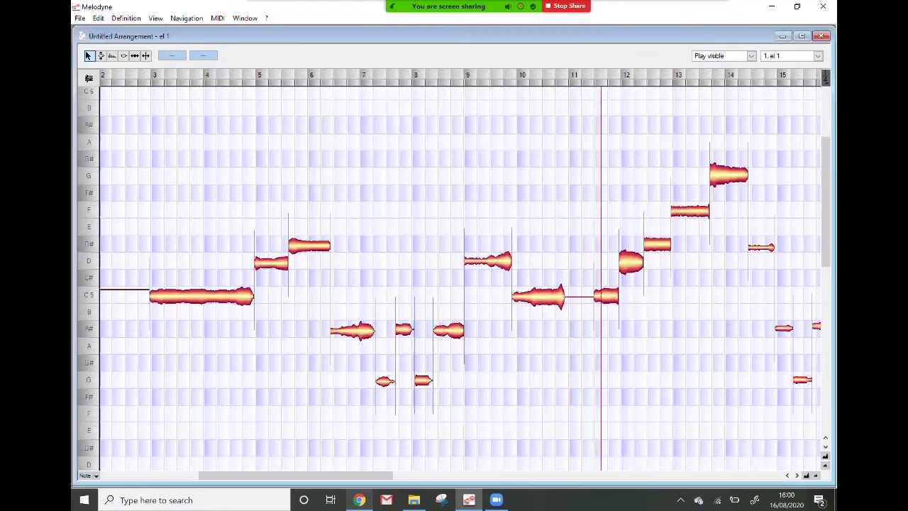
Switch to track 2, select all its notes and apply Correct Pitch with center and drift slightly above 32%
click(817, 56)
click(778, 65)
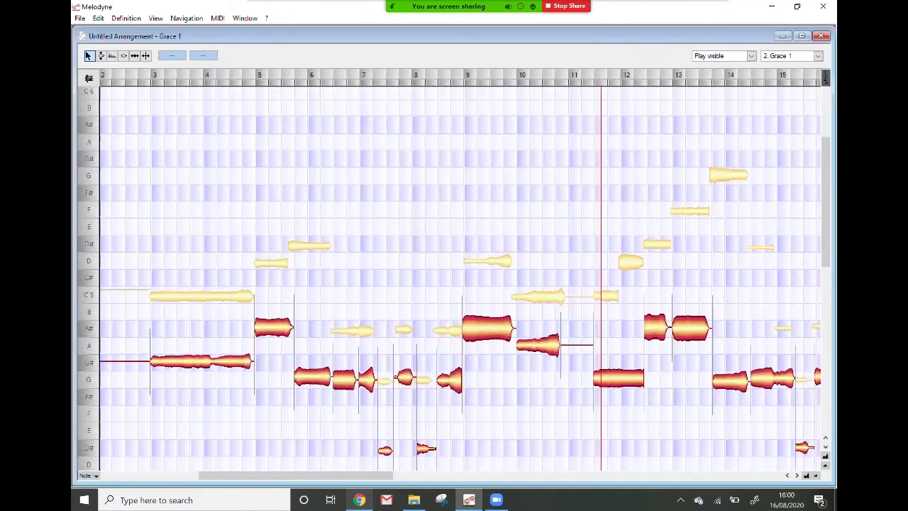
scroll(461, 278, down, 2)
key(ctrl+a)
click(98, 17)
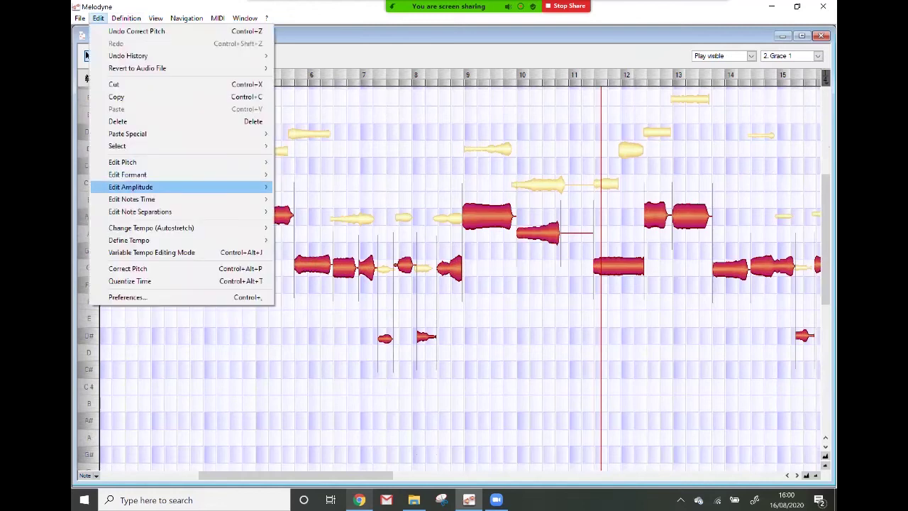
click(128, 268)
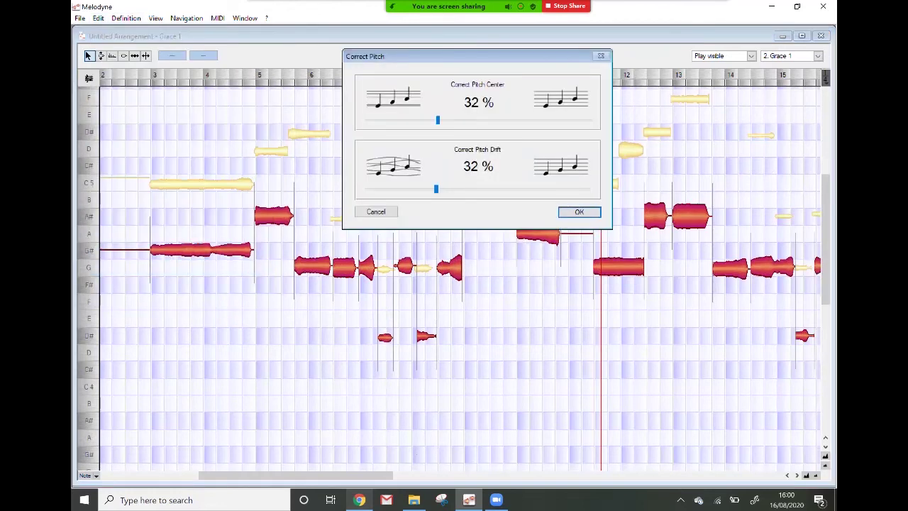
drag(438, 120, 442, 119)
drag(436, 189, 442, 189)
key(Return)
Switch to track 3 and apply Correct Pitch to its notes with center and drift at about 37%
click(791, 55)
click(790, 64)
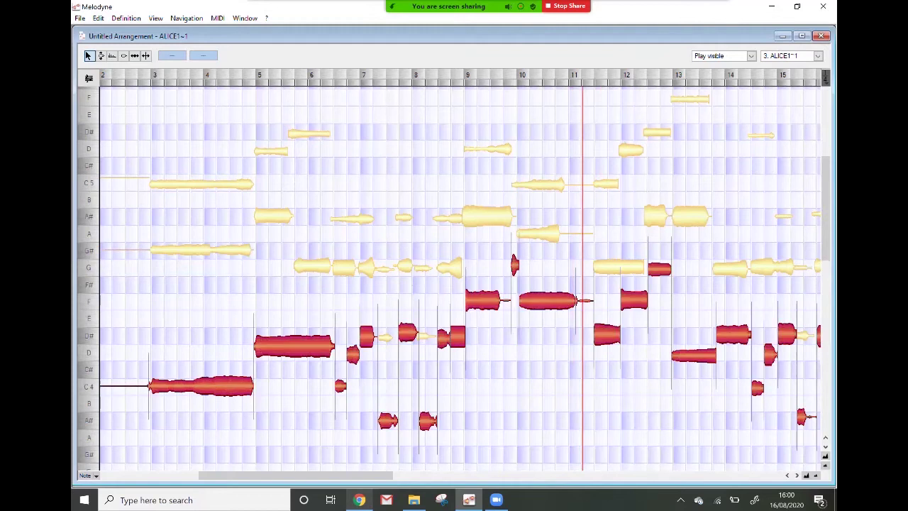
click(98, 18)
click(128, 269)
drag(439, 118, 445, 117)
drag(439, 186, 444, 186)
key(Return)
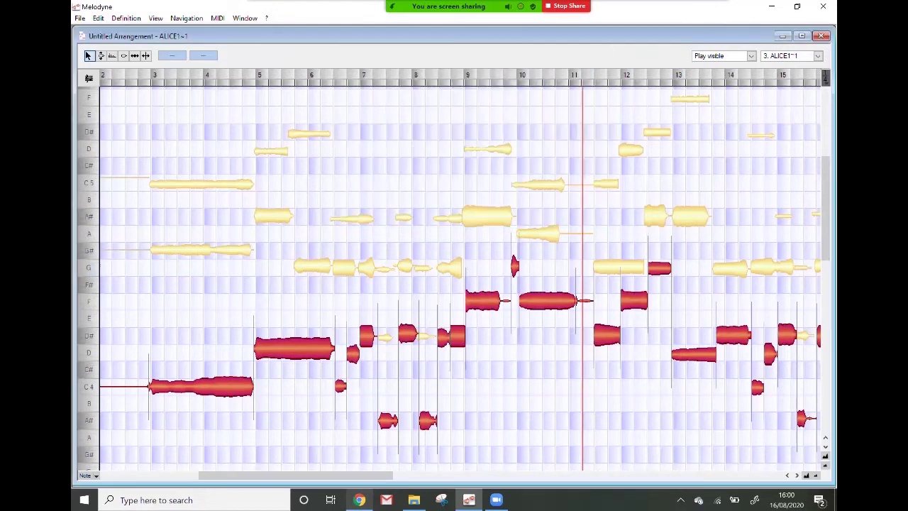
click(535, 278)
Examine the corrected notes near the start of the arrangement, making each vocal track active through its notes and finishing on el 1
scroll(454, 278, down, 2)
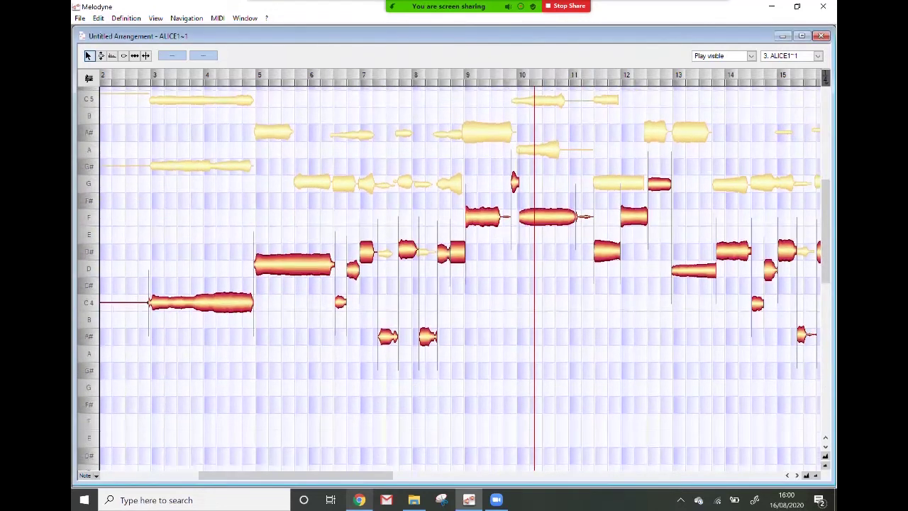
scroll(461, 277, left, 3)
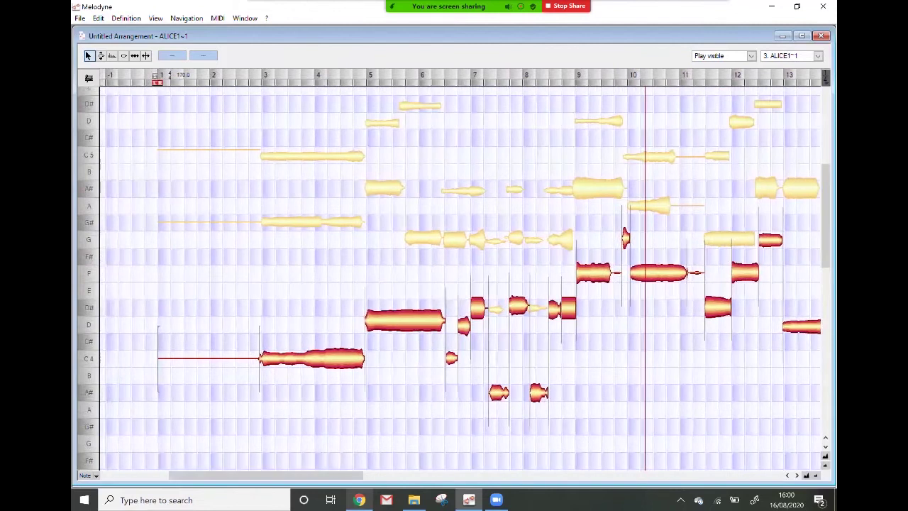
click(250, 75)
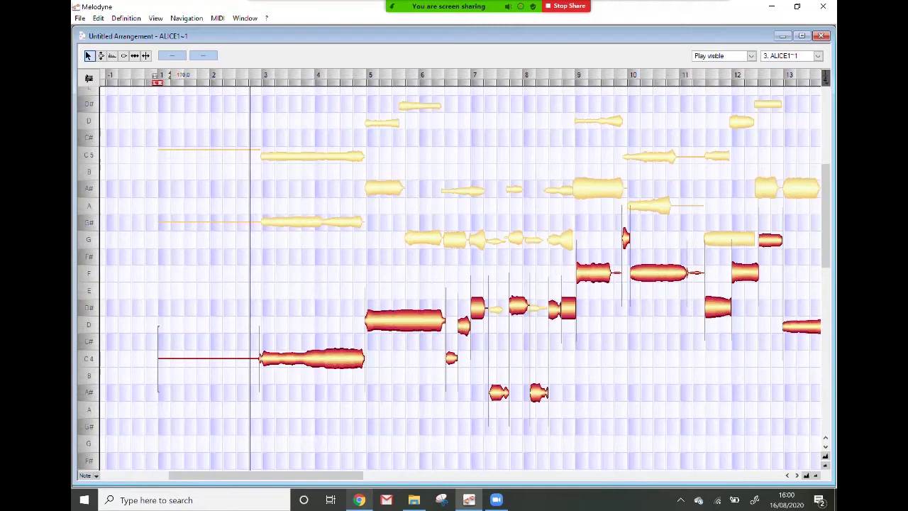
double_click(312, 221)
double_click(403, 320)
double_click(312, 156)
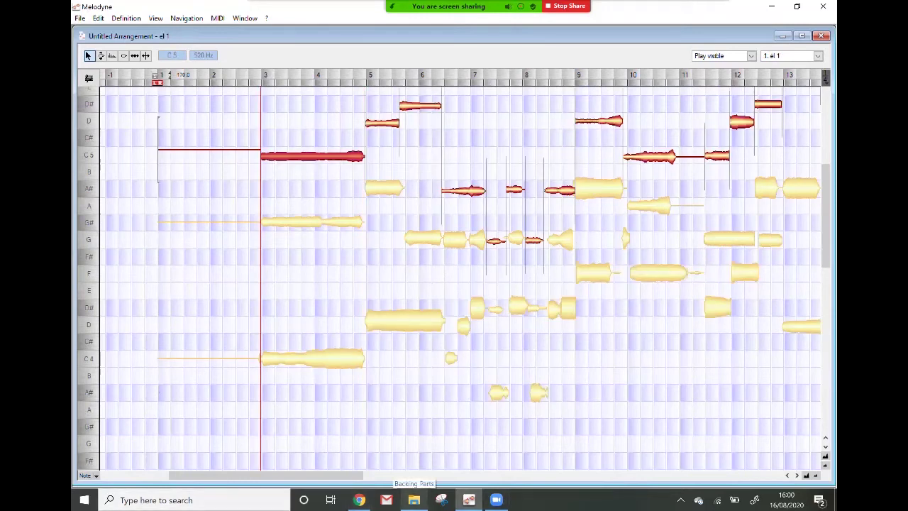
scroll(461, 279, up, 3)
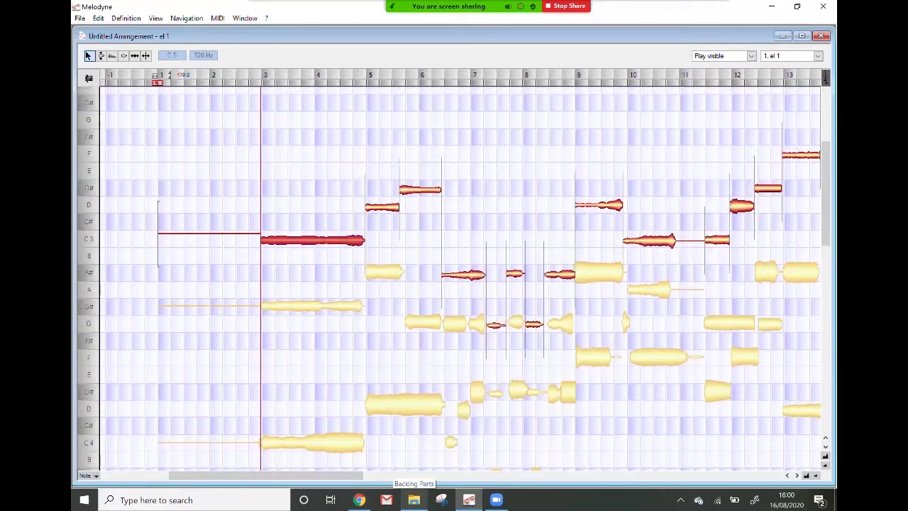
scroll(461, 279, down, 4)
Make track 2 active through its first long note and play the corrected vocals from just before bar 3
double_click(313, 194)
click(250, 75)
key(space)
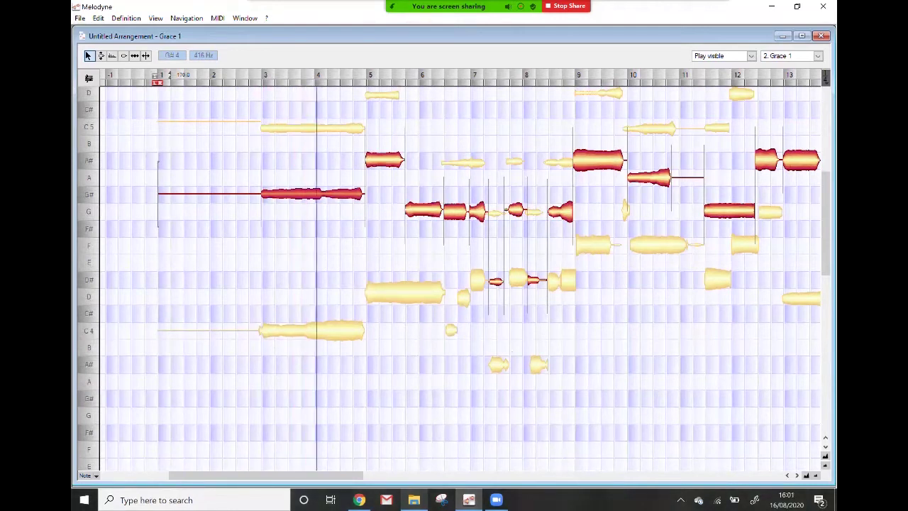
scroll(460, 278, up, 2)
scroll(460, 278, down, 4)
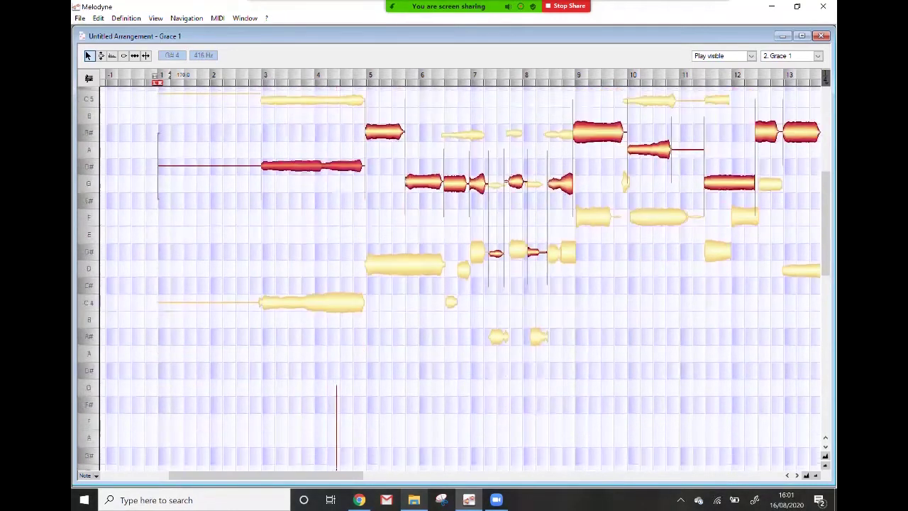
scroll(459, 278, up, 1)
scroll(454, 277, up, 1)
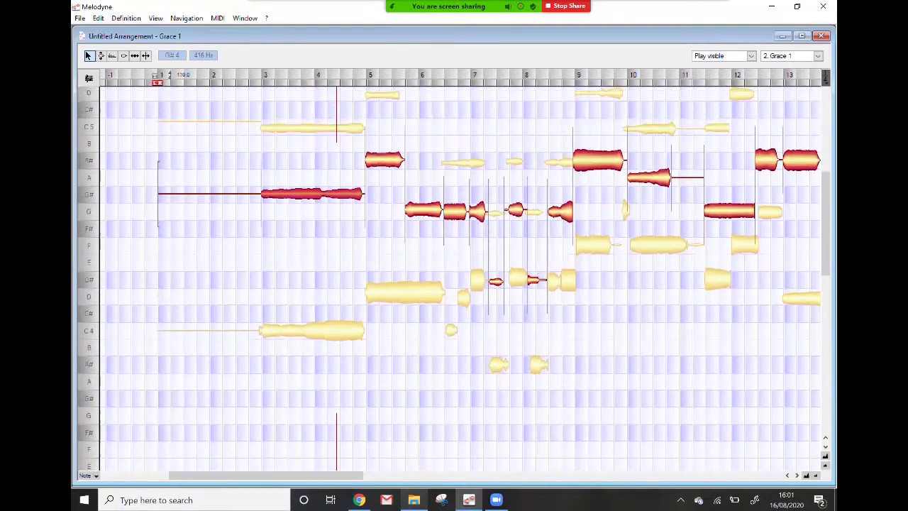
click(80, 17)
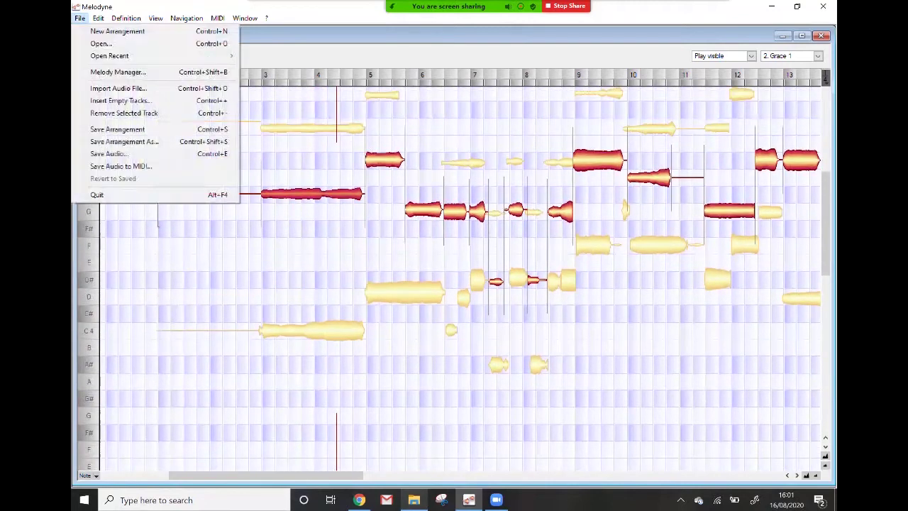
click(98, 17)
click(130, 281)
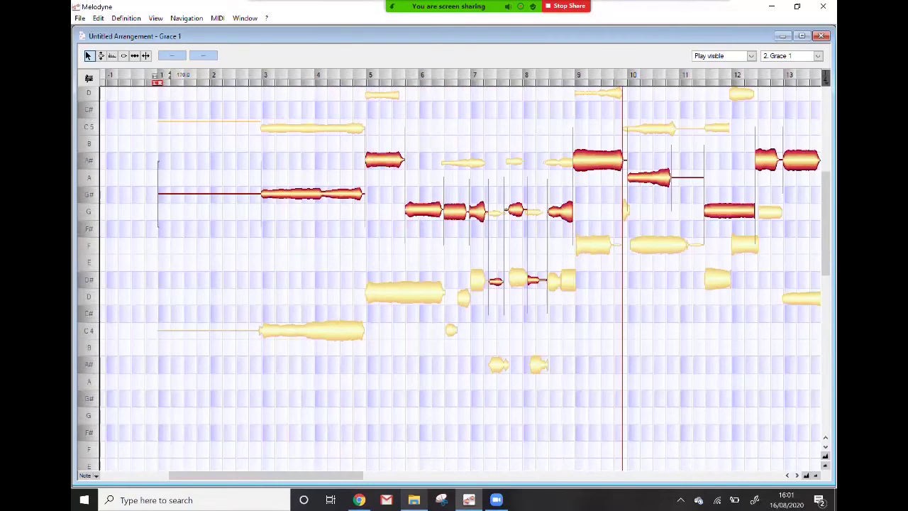
Play the corrected vocals from between bars 3 and 4
mouse_move(266, 476)
mouse_down()
mouse_move(332, 475)
mouse_move(269, 476)
mouse_up()
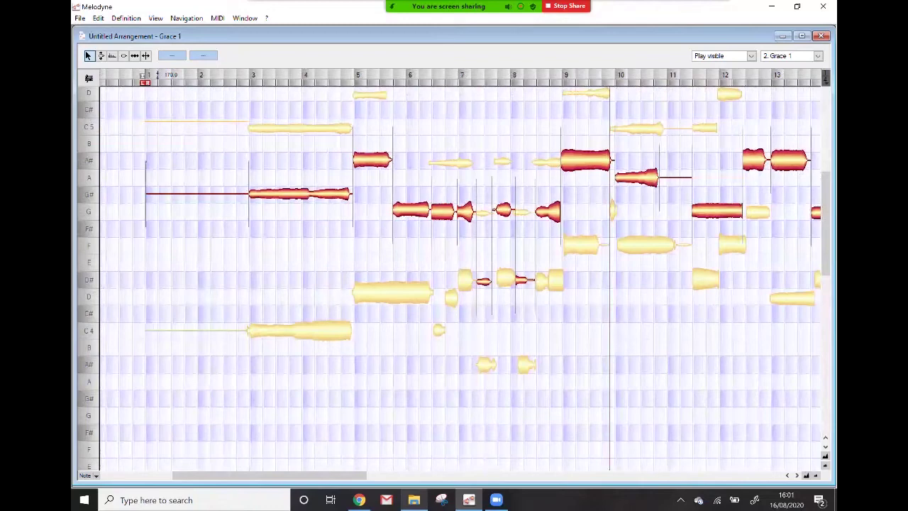
drag(270, 475, 241, 476)
click(393, 76)
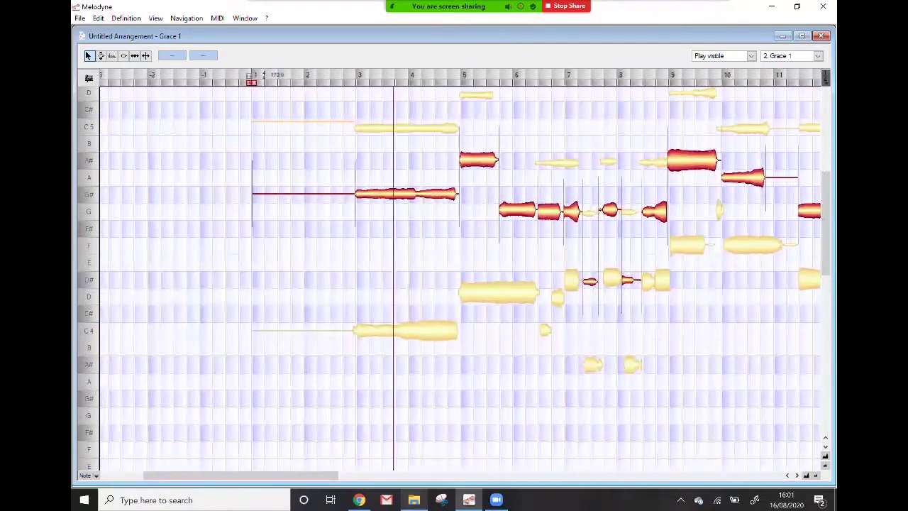
click(98, 19)
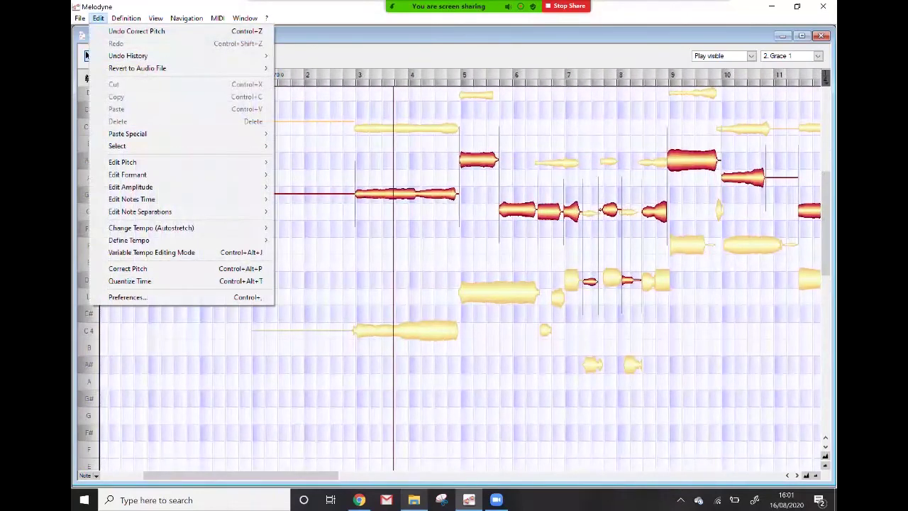
click(98, 18)
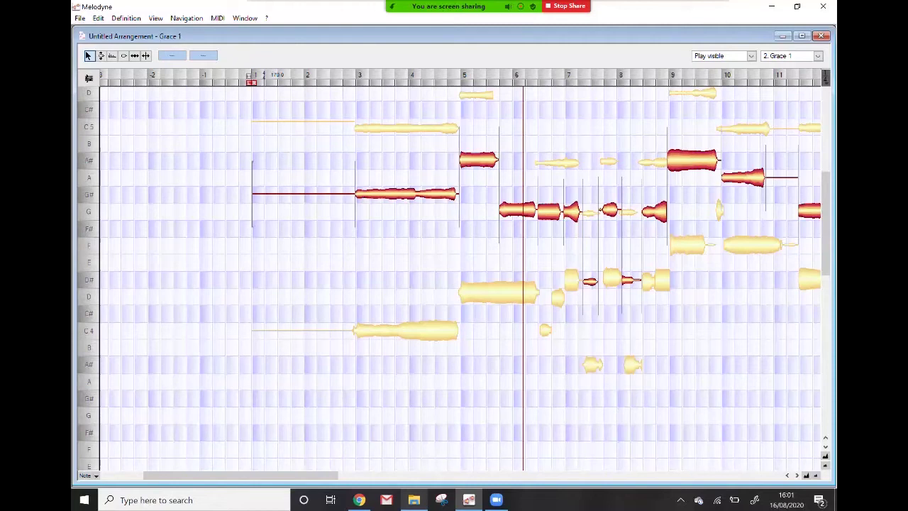
click(98, 18)
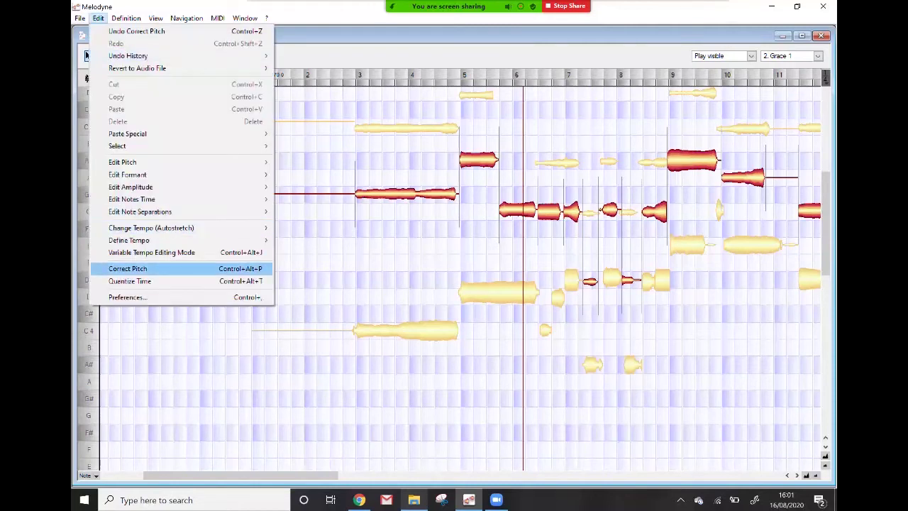
click(142, 269)
mouse_move(443, 114)
mouse_down()
mouse_move(489, 115)
mouse_move(442, 114)
mouse_up()
click(370, 206)
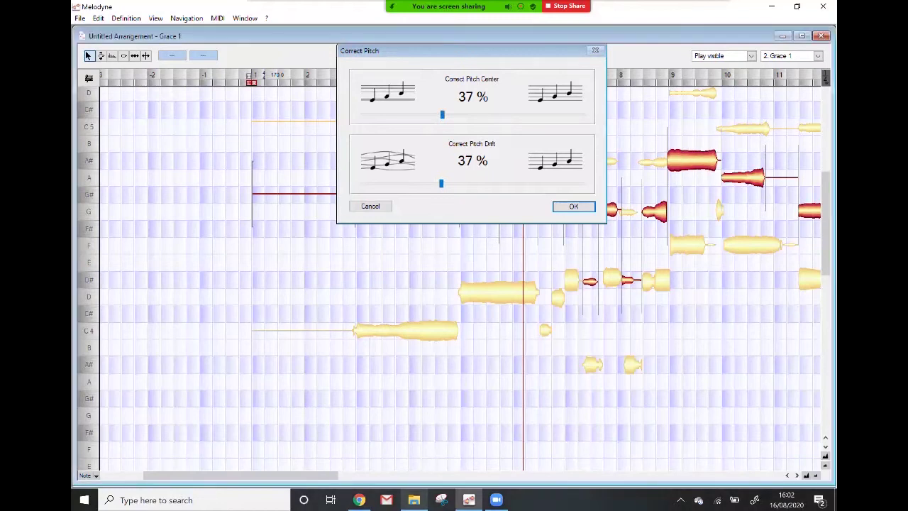
Audition the corrected vocals again from about bar 2 and stop playback
key(space)
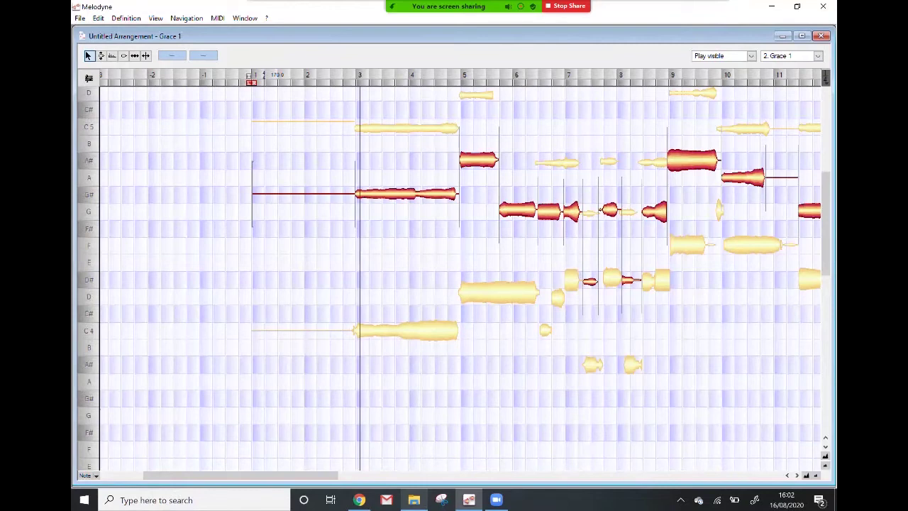
key(space)
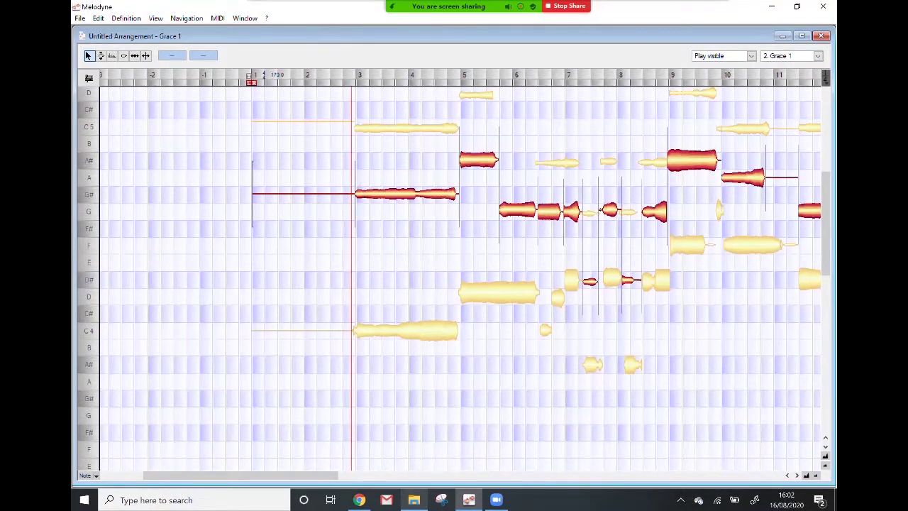
click(302, 77)
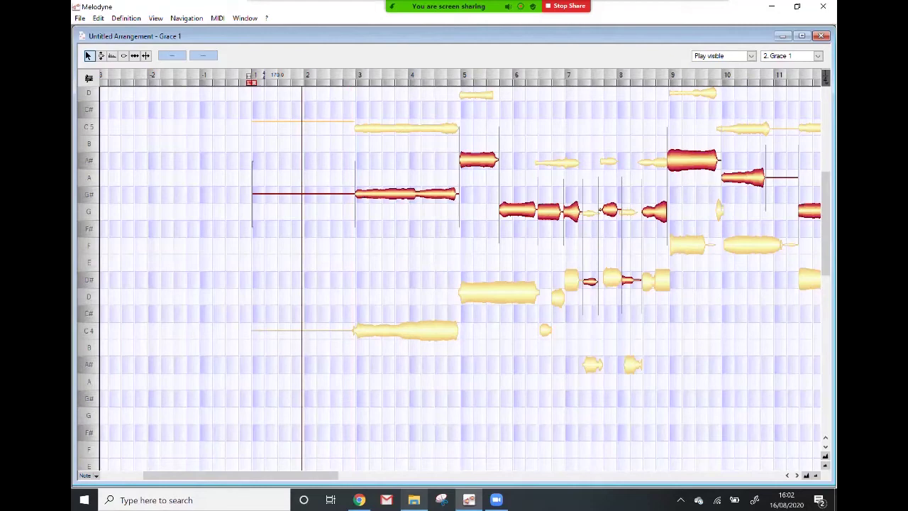
drag(240, 475, 284, 476)
scroll(462, 276, left, 4)
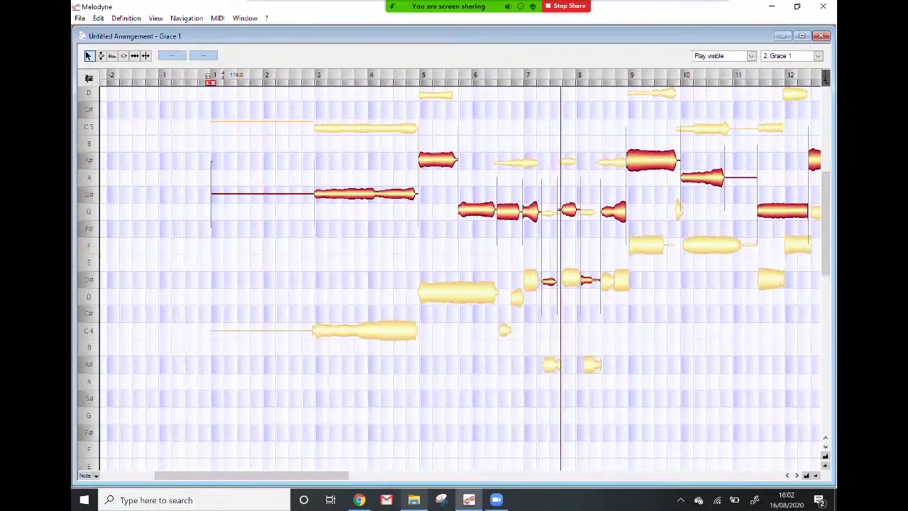
key(space)
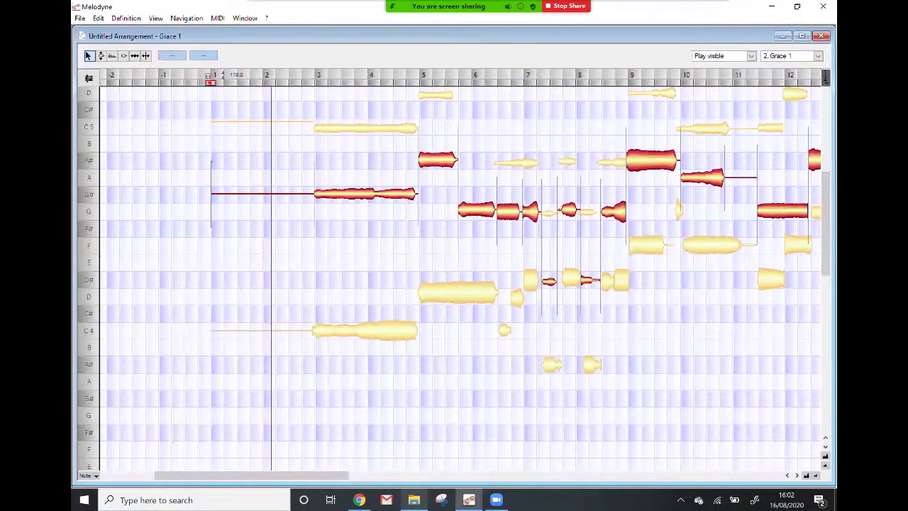
click(806, 476)
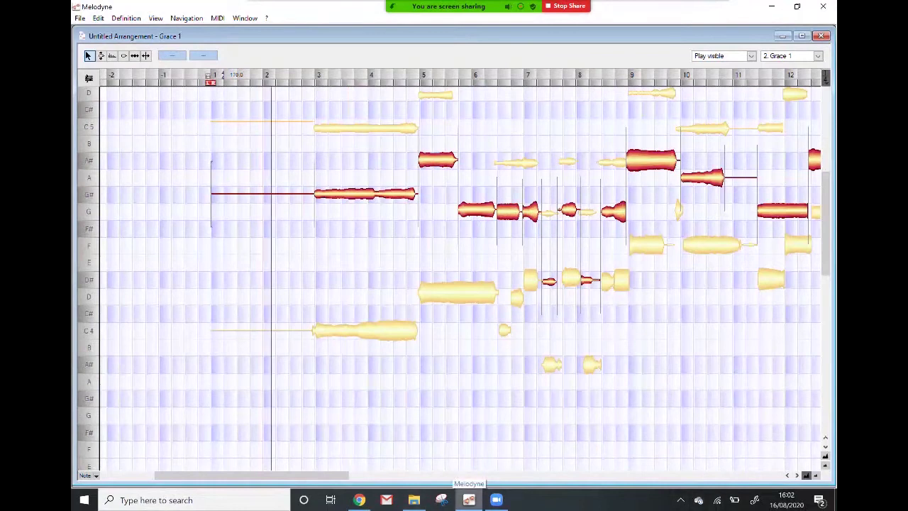
Play the vocals repeatedly from bar 1 to check the opening section before bar 3
click(807, 475)
key(space)
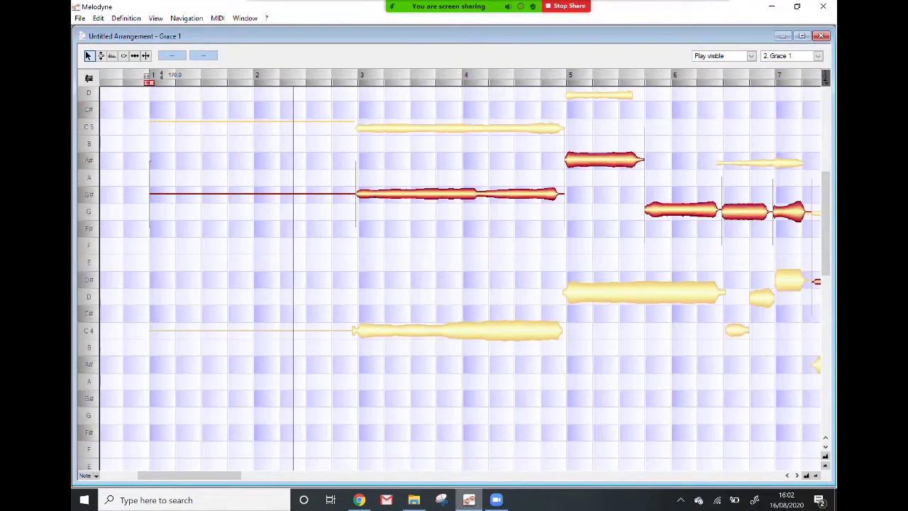
key(space)
key(space)
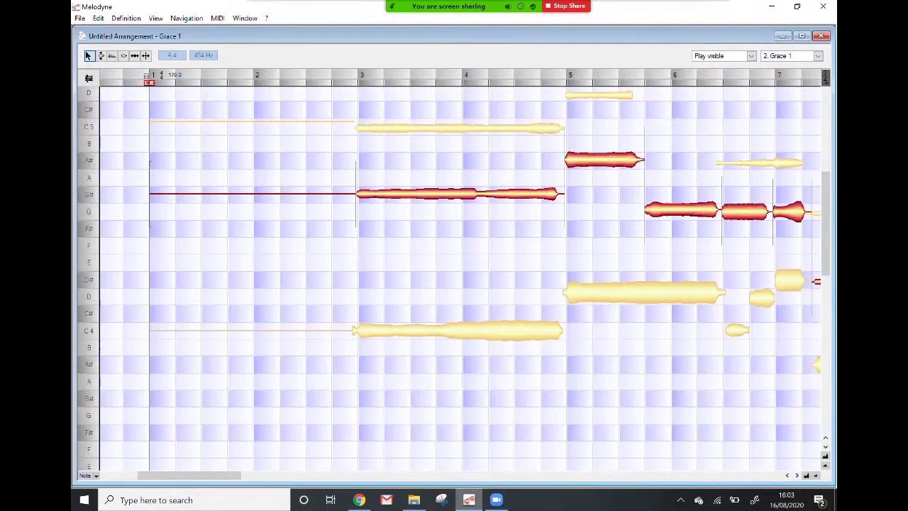
key(space)
key(space)
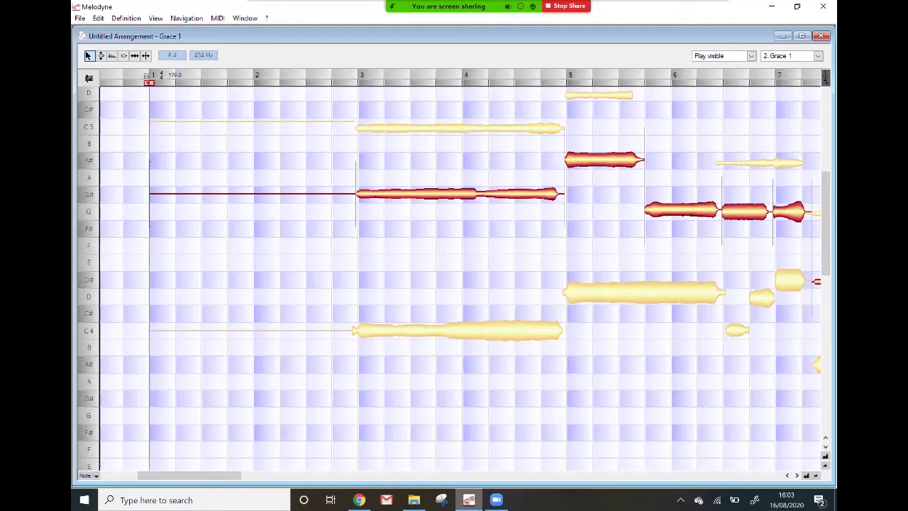
key(space)
key(space)
Delete track 2's silent flat note before bar 3 and set the following G# note's start just before bar 3
key(Delete)
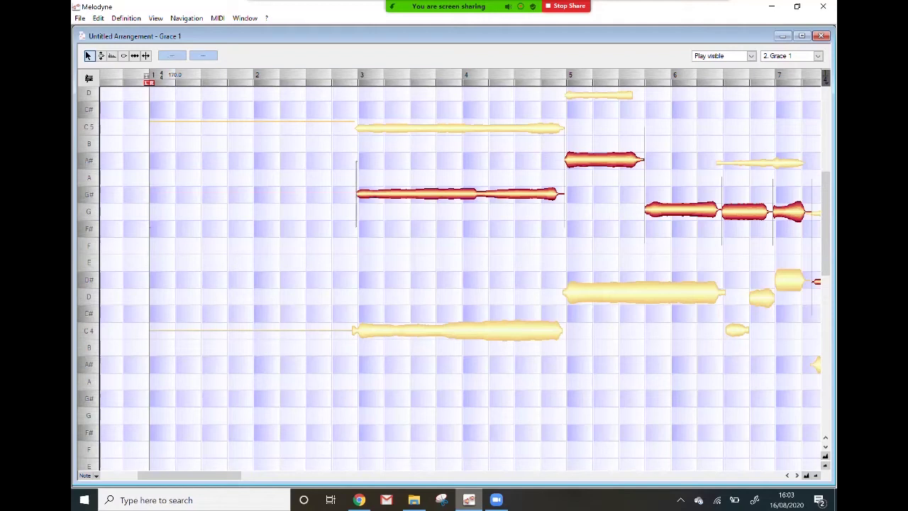
drag(337, 81, 147, 82)
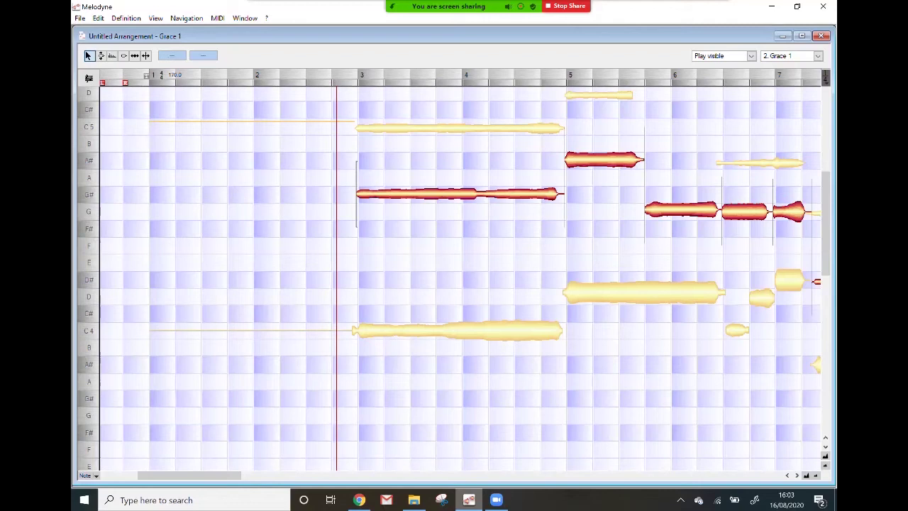
drag(356, 194, 359, 193)
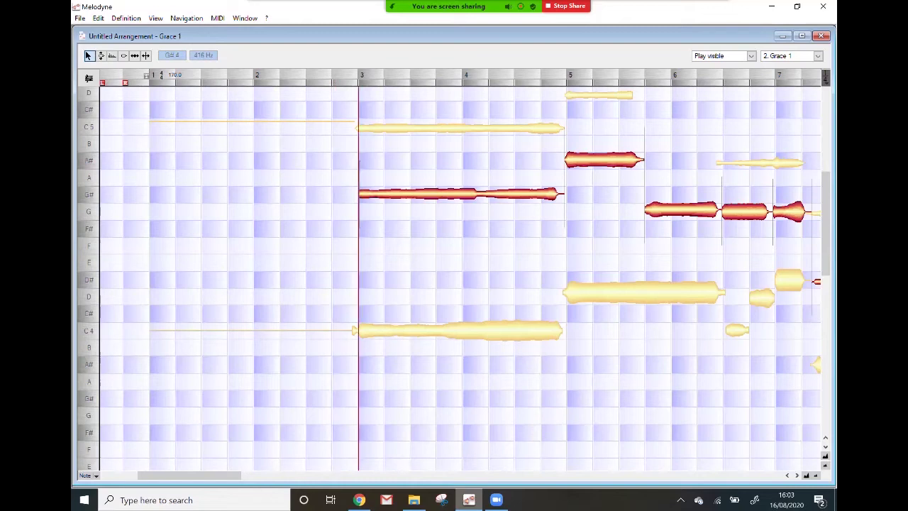
click(807, 476)
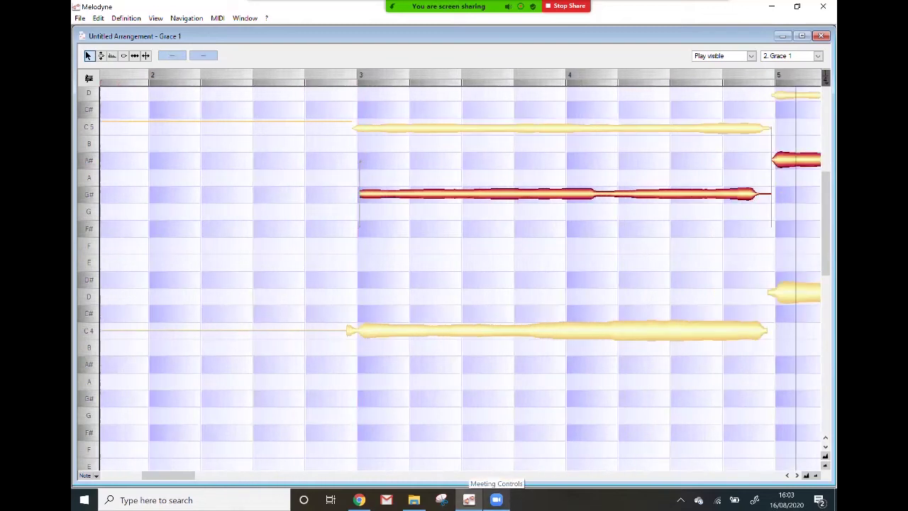
drag(360, 194, 354, 193)
key(space)
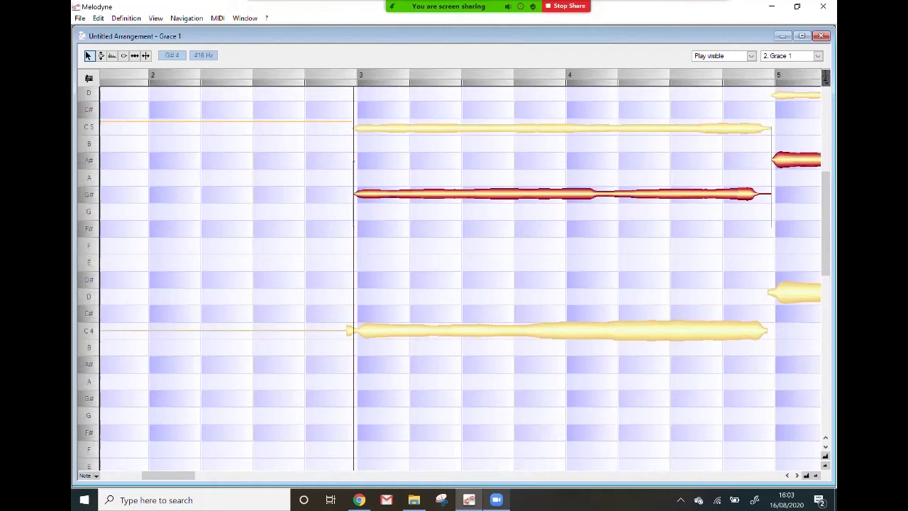
Separate the silent tail from track 2's long G# note just before bar 5 and delete it
scroll(461, 278, right, 6)
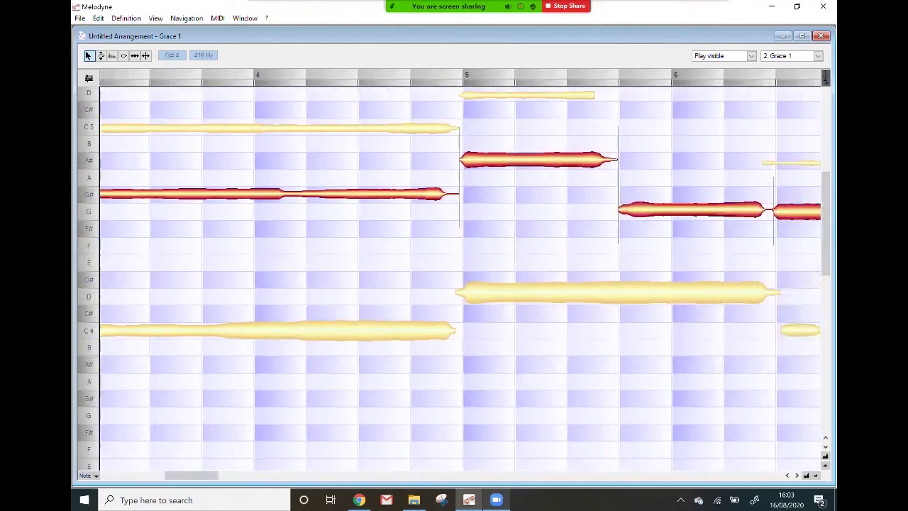
right_click(421, 243)
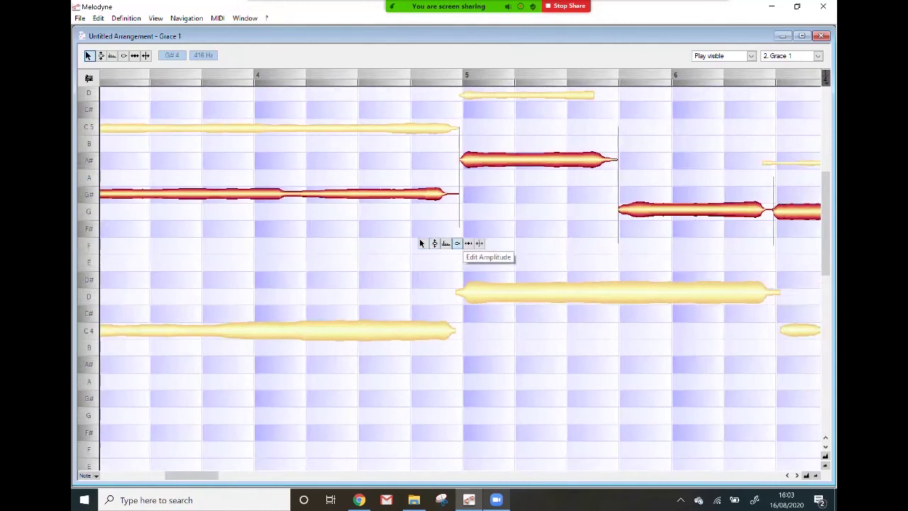
click(480, 245)
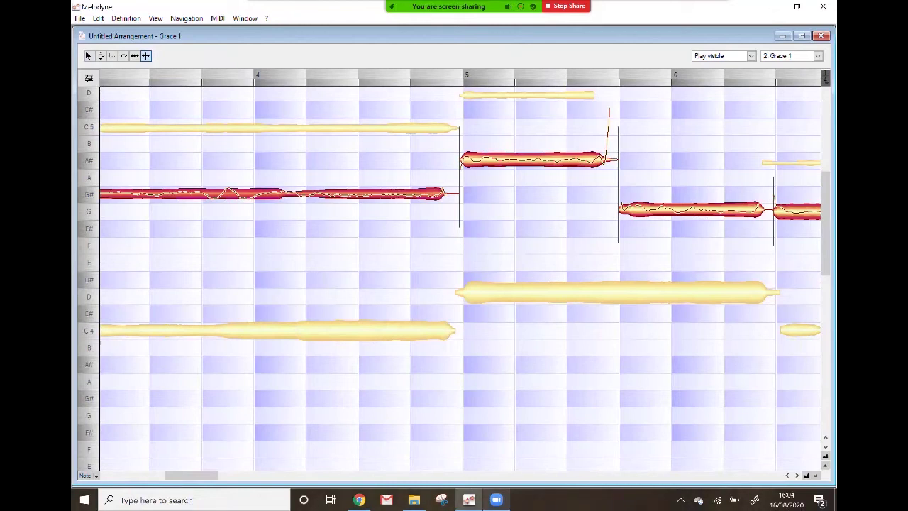
double_click(450, 194)
key(Delete)
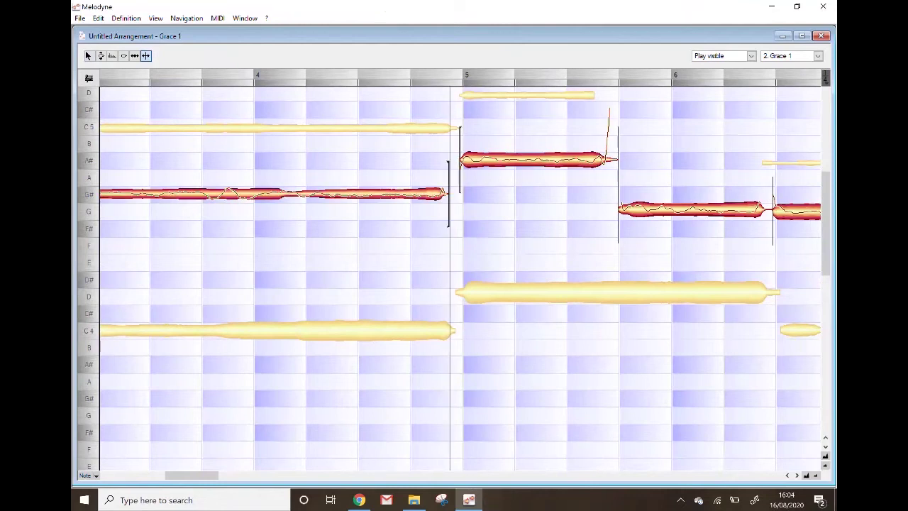
Separate and remove the silent tails of track 2's G notes ending midway through bar 6 and early in bar 7
scroll(460, 278, up, 1)
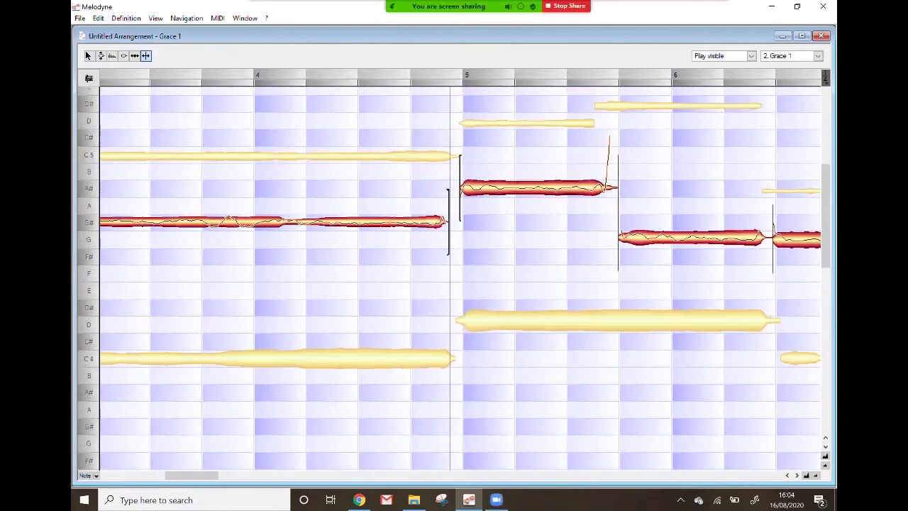
scroll(461, 283, down, 3)
scroll(461, 284, up, 3)
scroll(461, 279, right, 4)
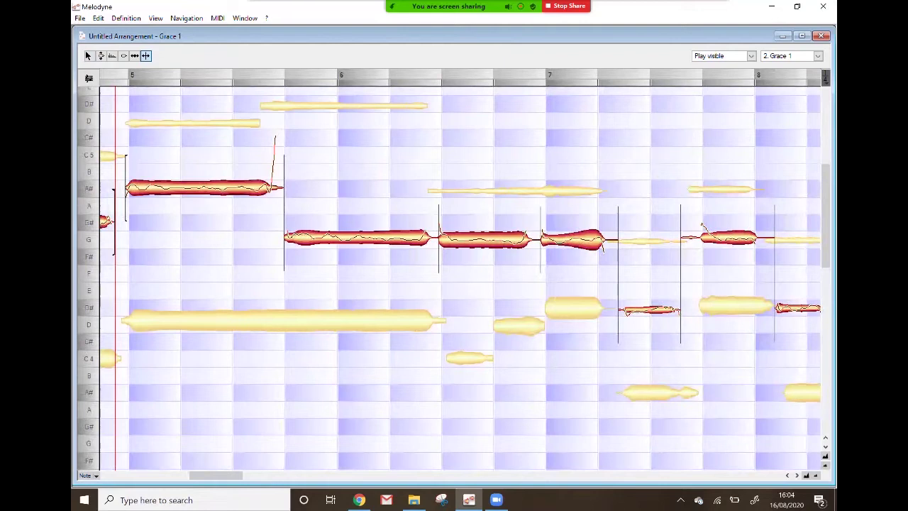
key(space)
key(space)
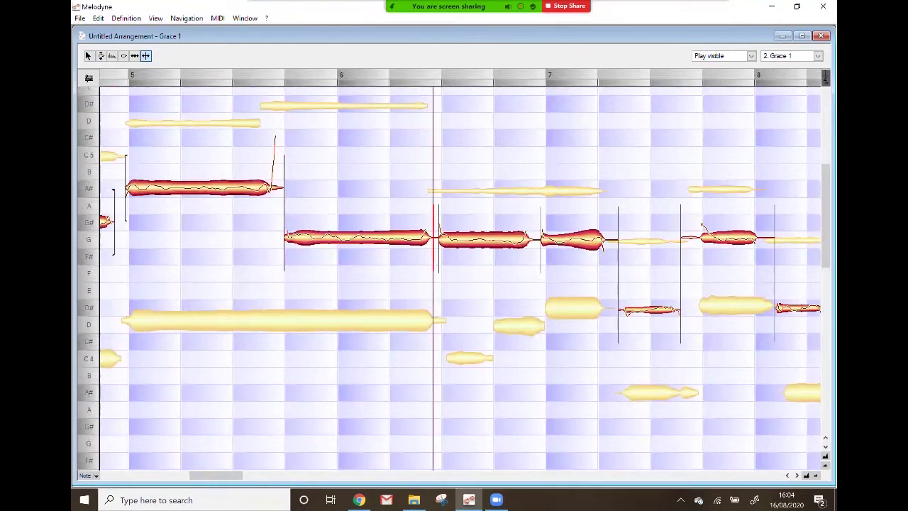
double_click(434, 238)
double_click(606, 239)
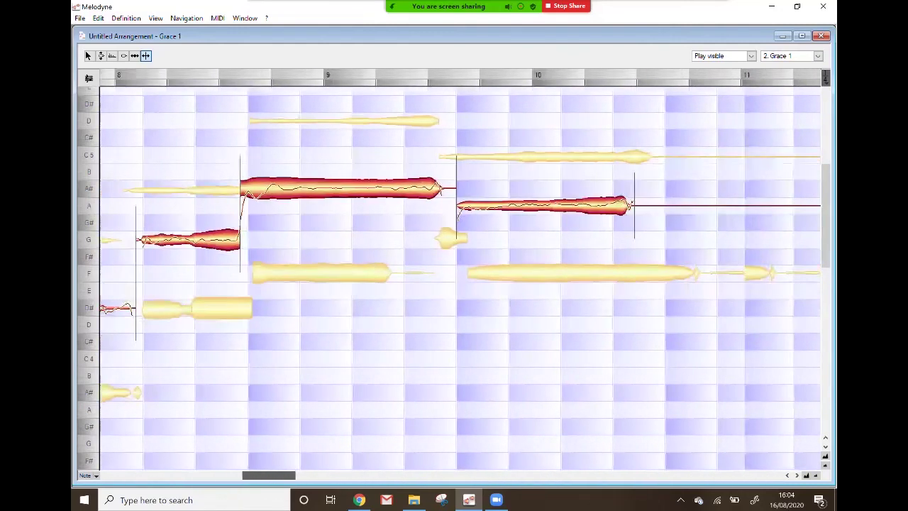
scroll(461, 277, right, 3)
scroll(460, 277, left, 10)
scroll(460, 277, right, 3)
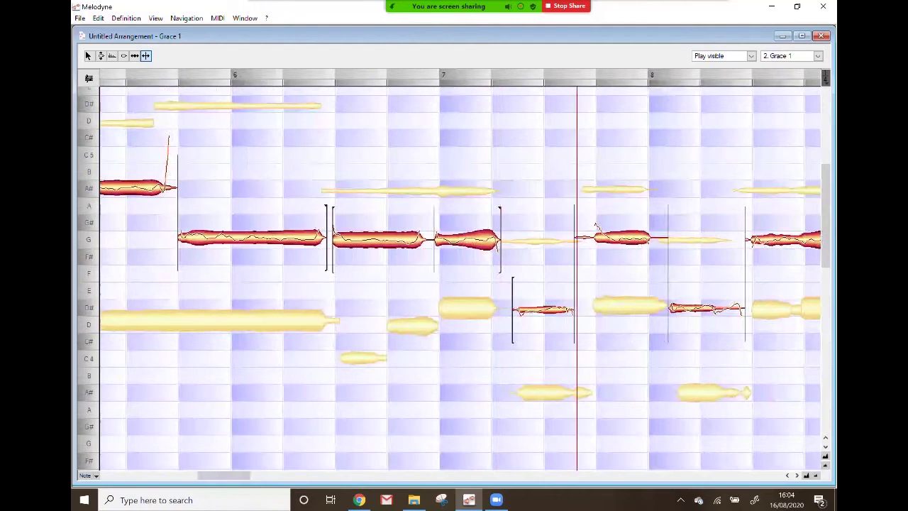
Set the playback mode to Play selected and play track 2 alone from just before bar 8
click(723, 57)
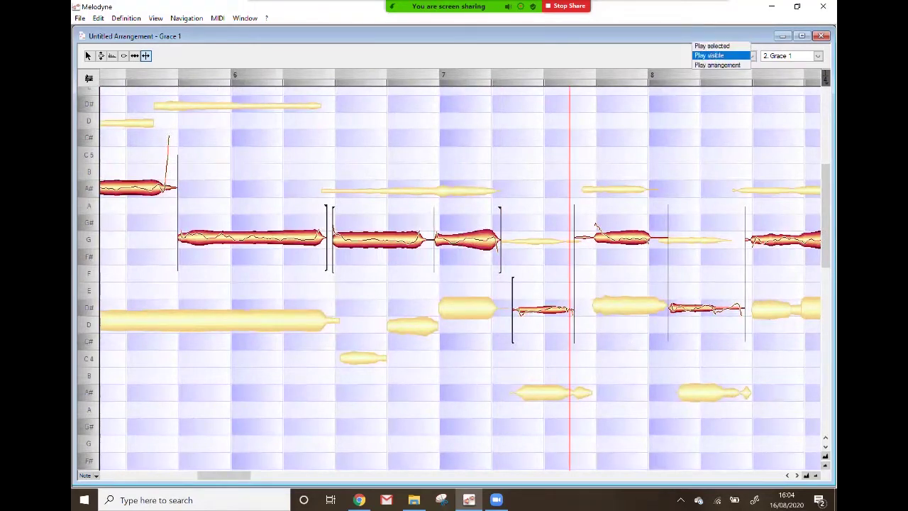
click(720, 55)
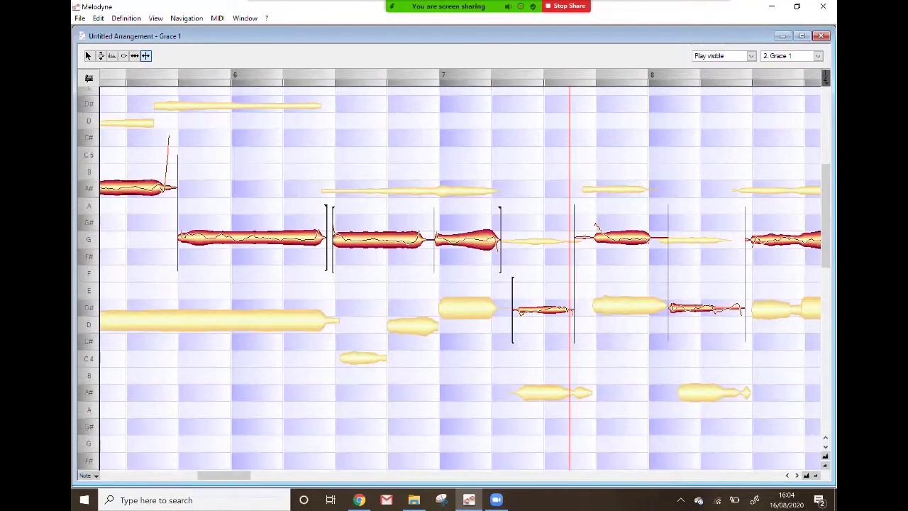
click(721, 56)
click(718, 45)
key(alt+Down)
key(Down)
key(Down)
key(Up)
key(Return)
click(818, 56)
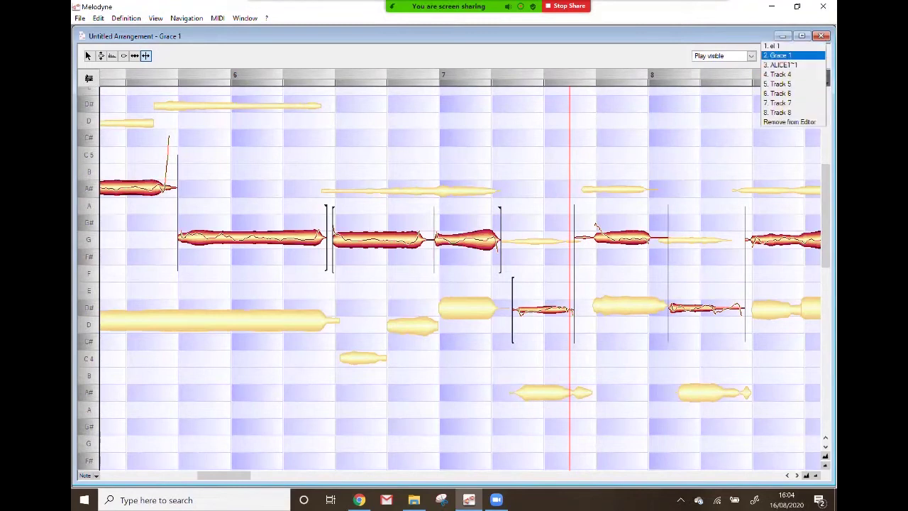
key(Return)
click(752, 57)
click(721, 65)
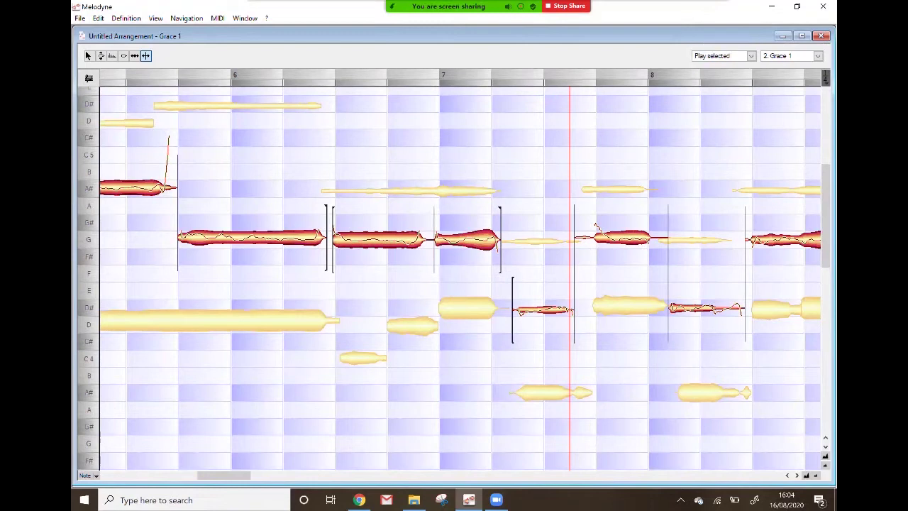
key(space)
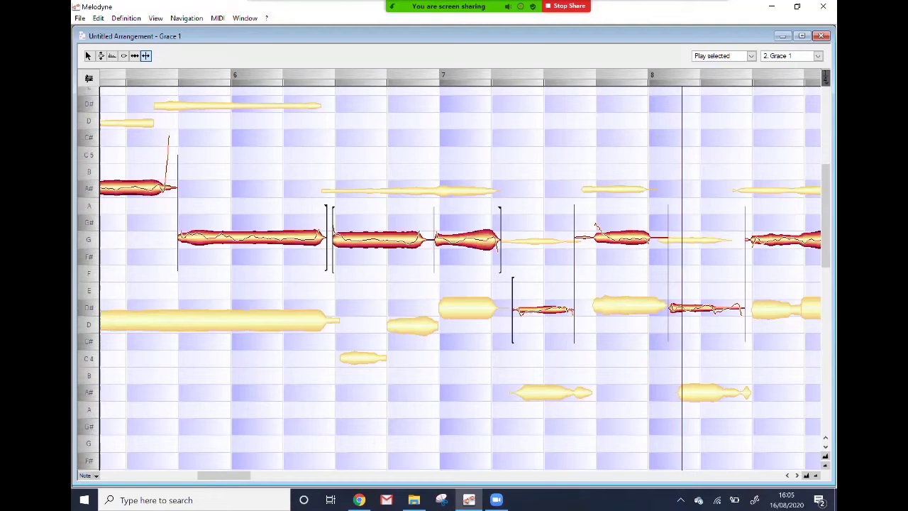
Separate the silent tail from track 2's G note ending at bar 8 and delete it
double_click(652, 238)
click(659, 238)
key(Delete)
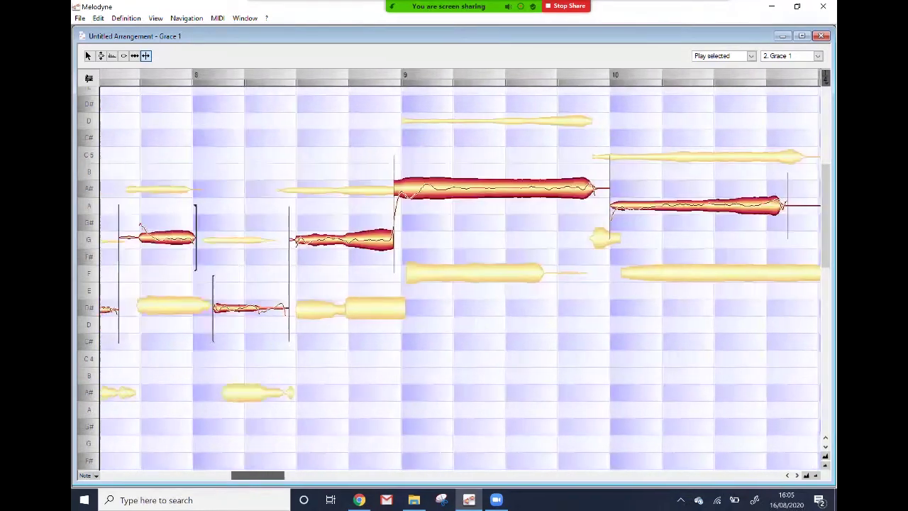
Make track 3 active and split its long D note late in bar 5, where the pitch rises
click(792, 56)
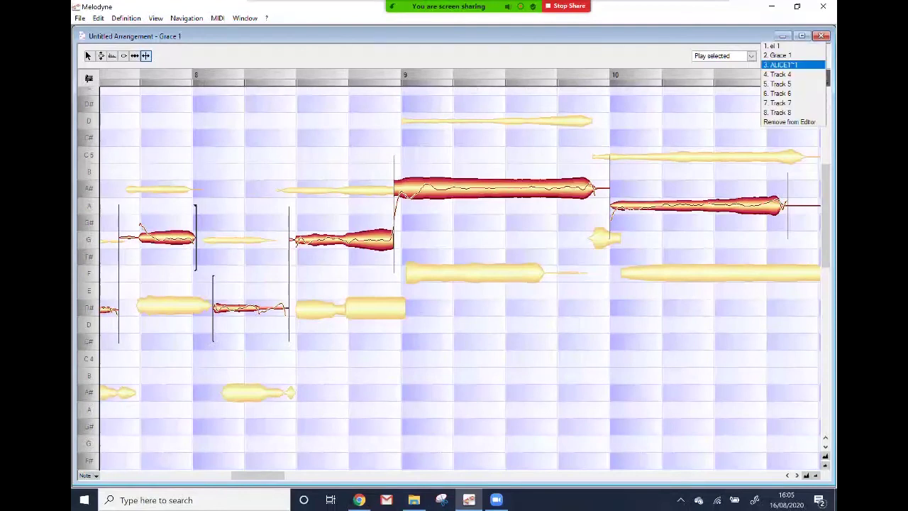
click(791, 65)
drag(257, 475, 212, 475)
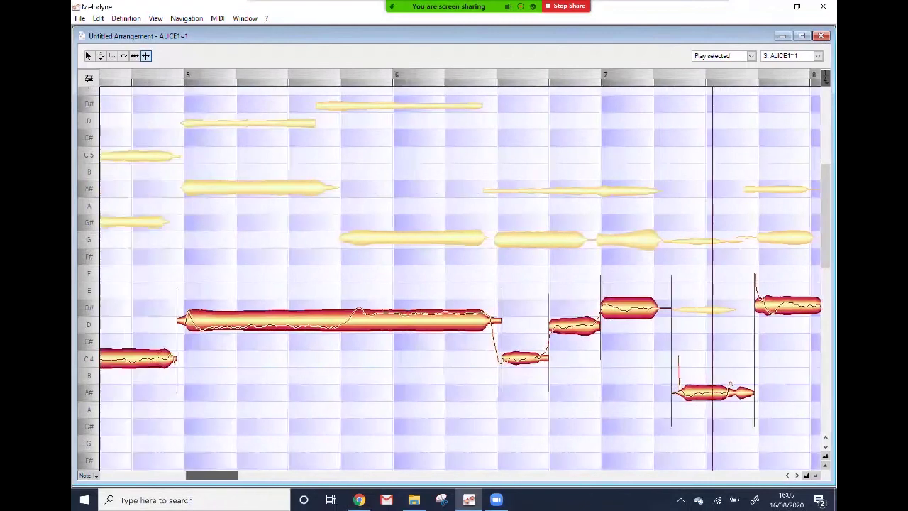
scroll(462, 277, left, 1)
double_click(374, 320)
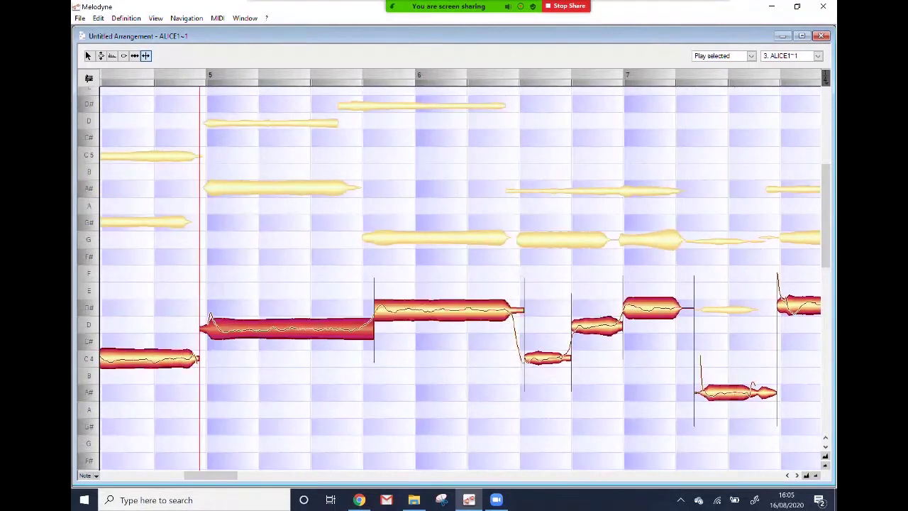
Play track 3's F note from bar 9, then separate and delete its silent tail before bar 10
scroll(461, 277, right, 12)
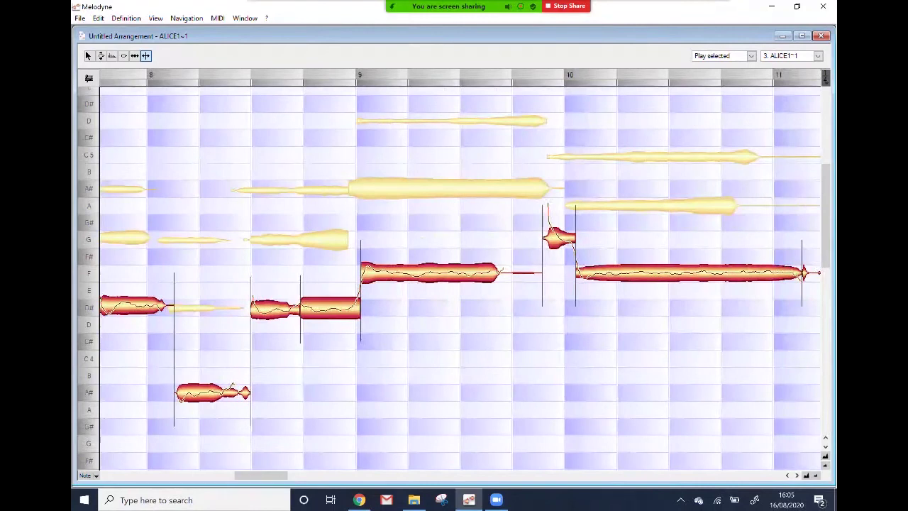
click(426, 273)
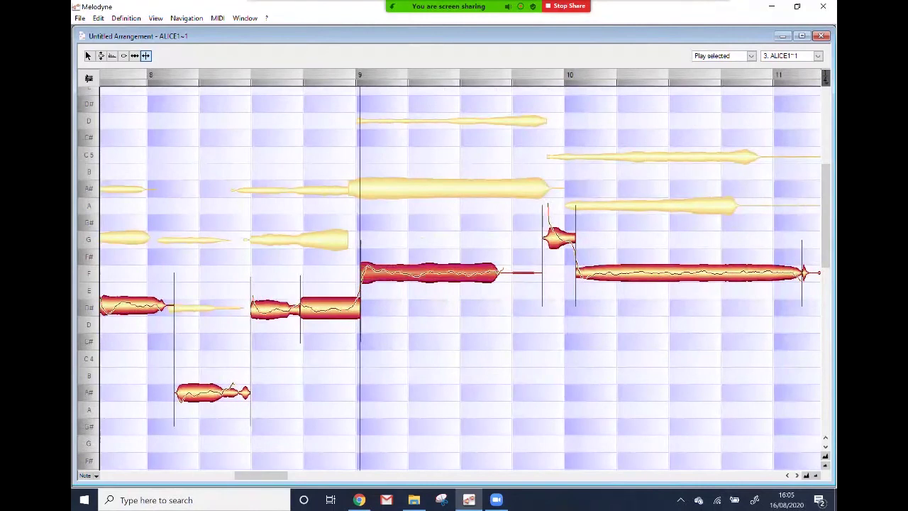
key(space)
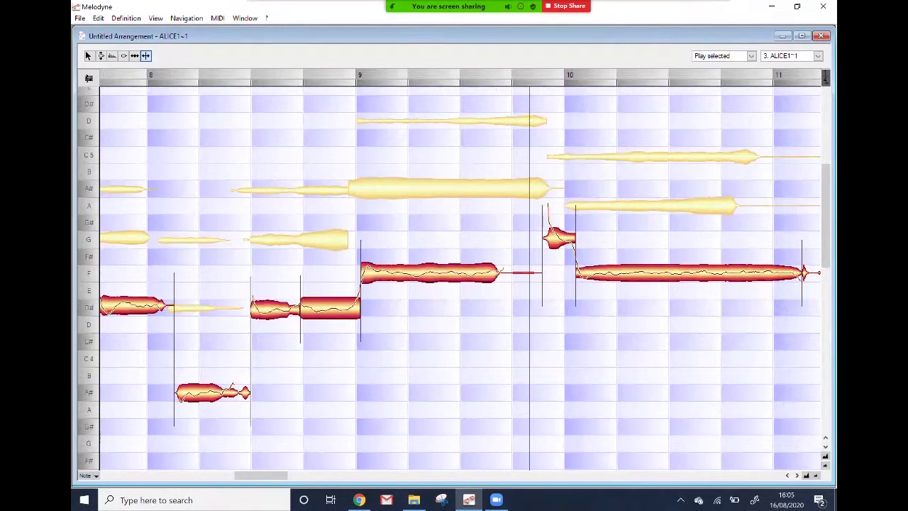
click(341, 78)
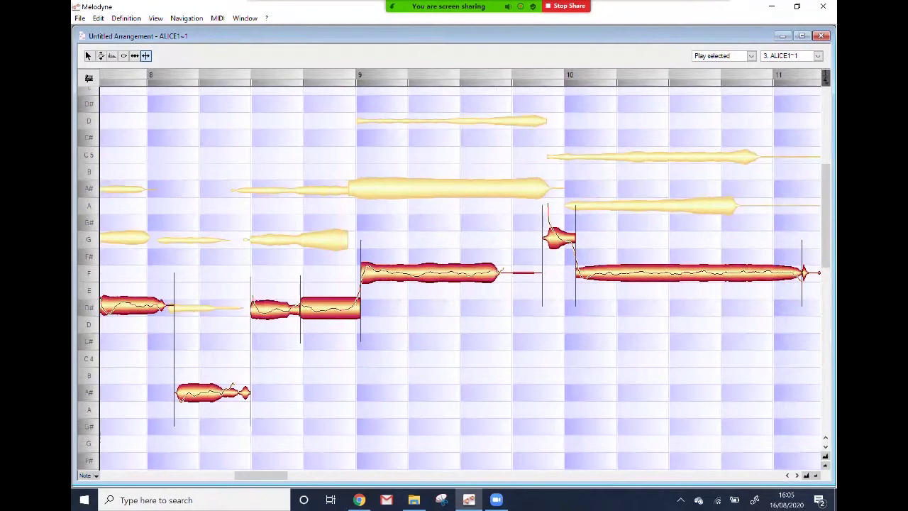
click(457, 78)
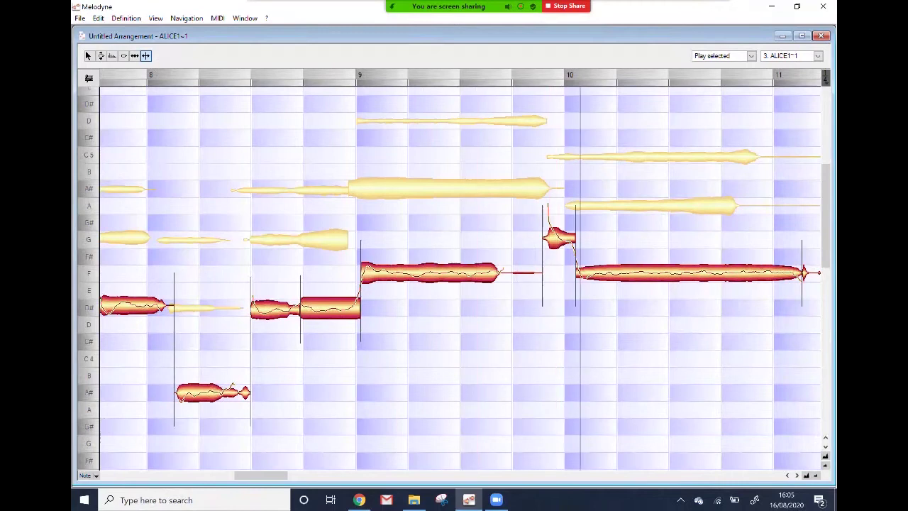
key(Delete)
Audition the shortened ending of track 3's F note in bar 9
key(space)
key(space)
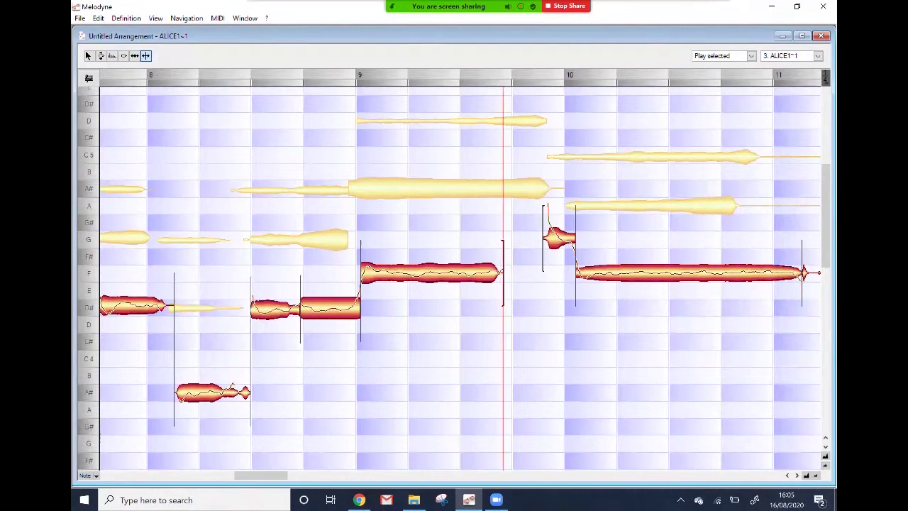
key(space)
key(space)
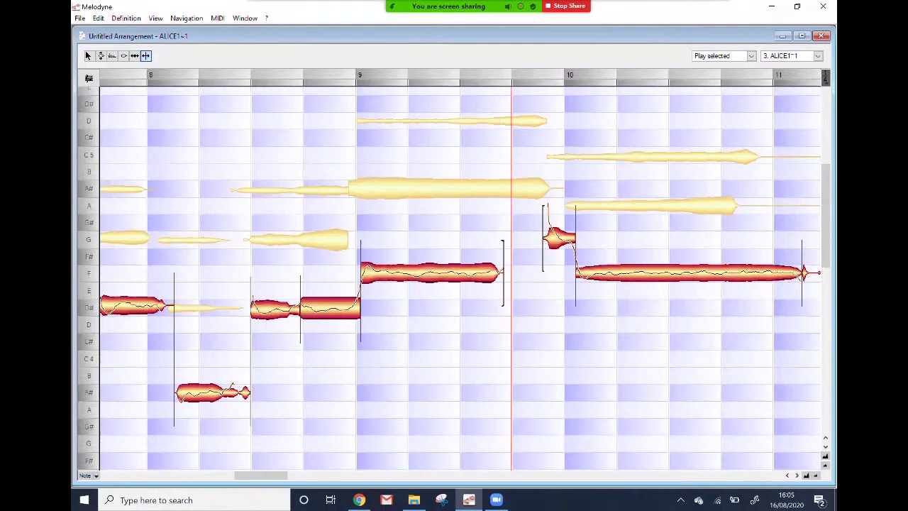
key(space)
key(space)
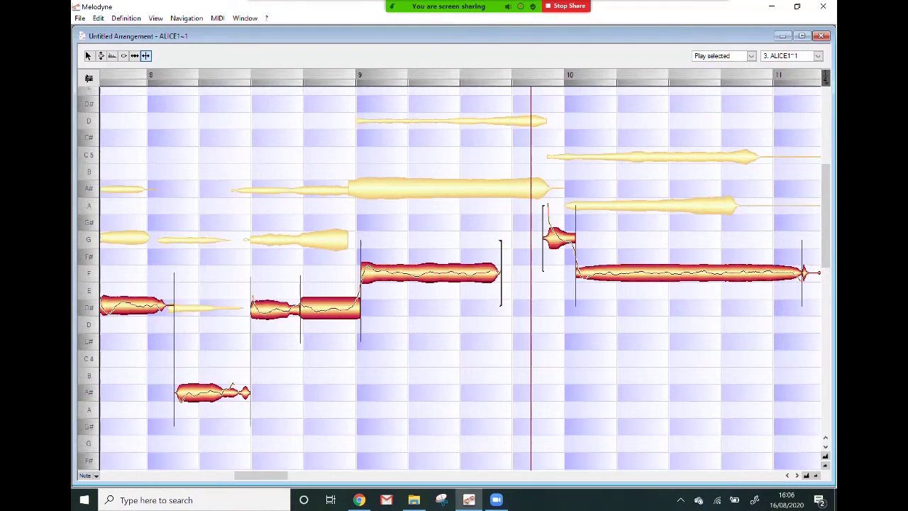
Play track 3 from just before bar 11 to check the thin tail of its F note
drag(260, 475, 286, 475)
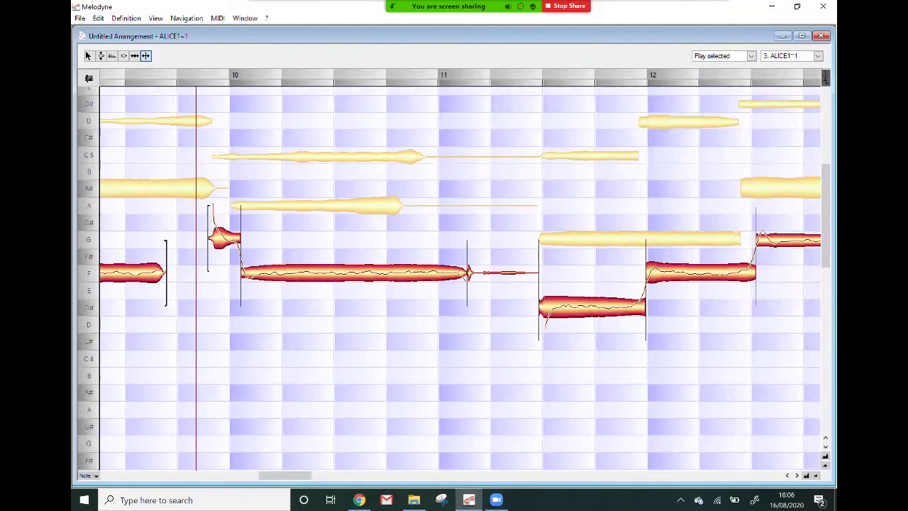
key(space)
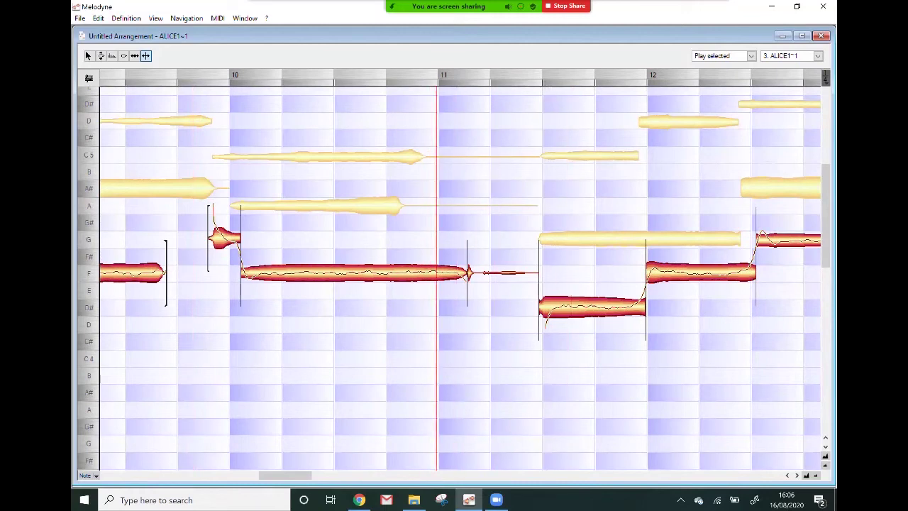
key(space)
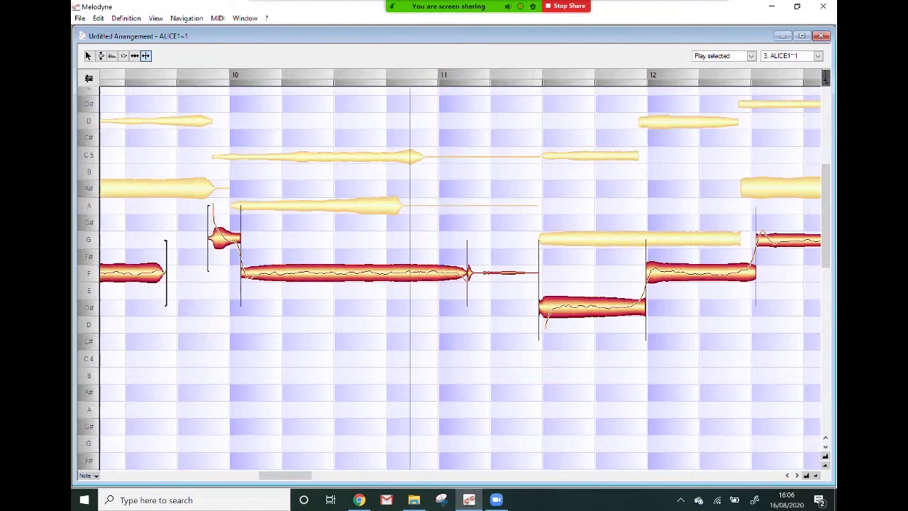
key(space)
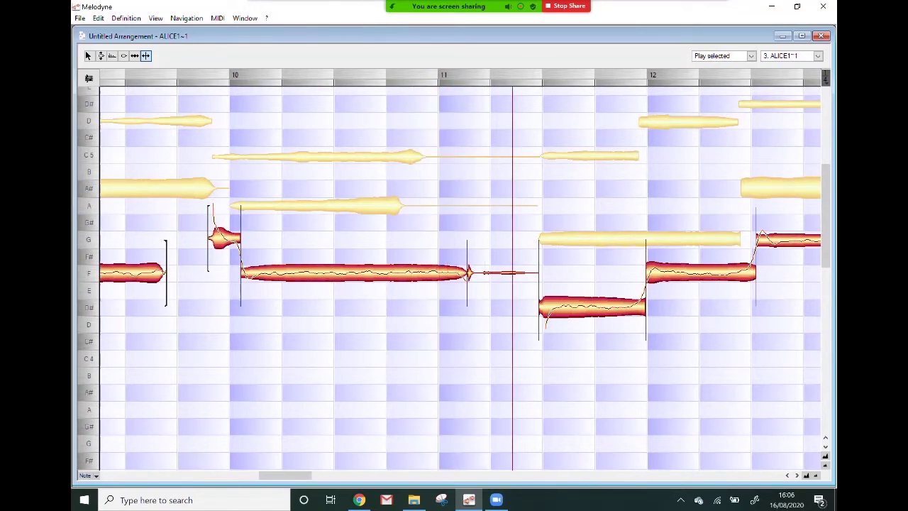
key(space)
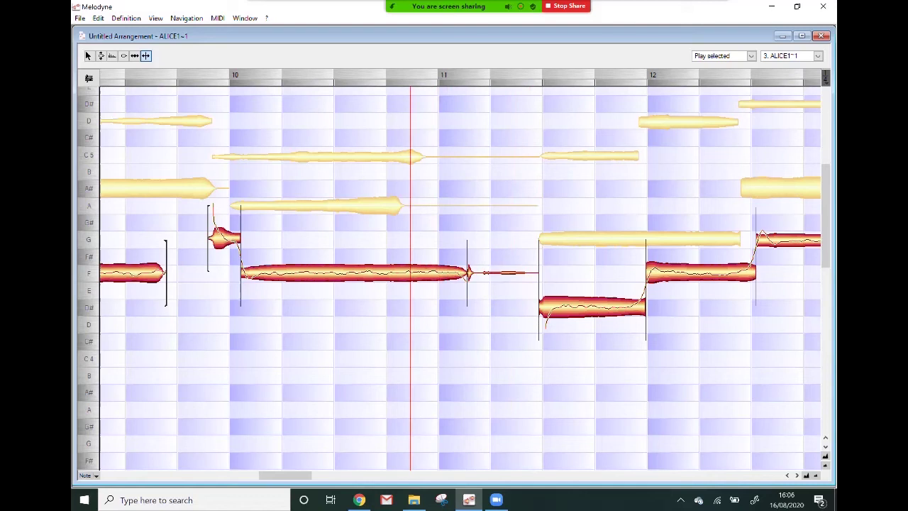
Delete the faint residual segment on F just after the long note ending past bar 11, and play back the passage
key(space)
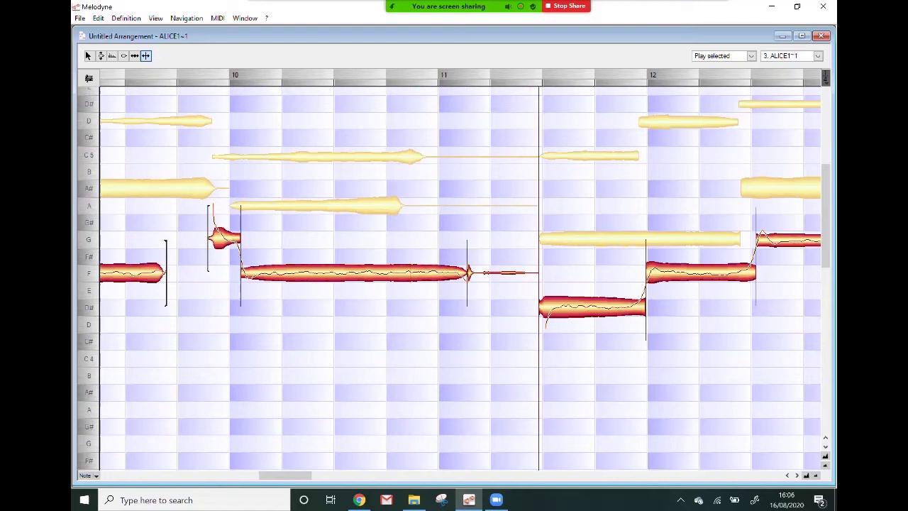
key(space)
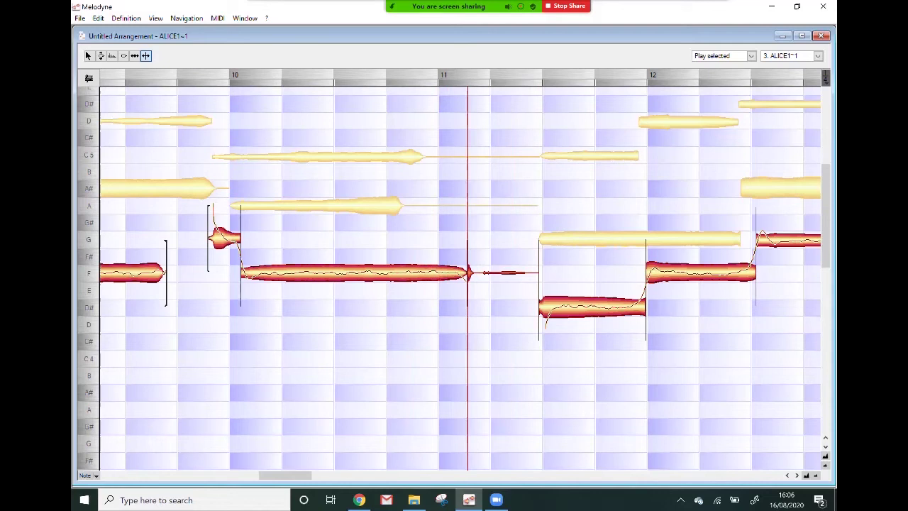
key(Delete)
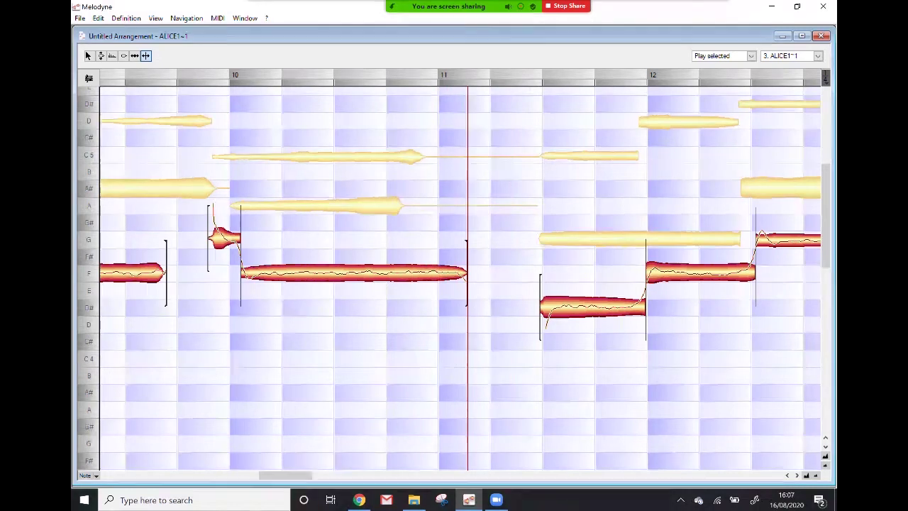
key(space)
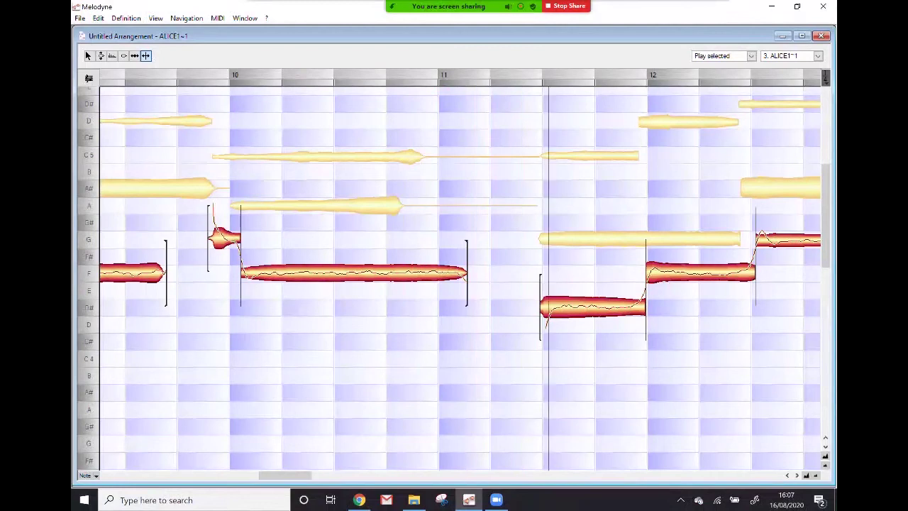
key(space)
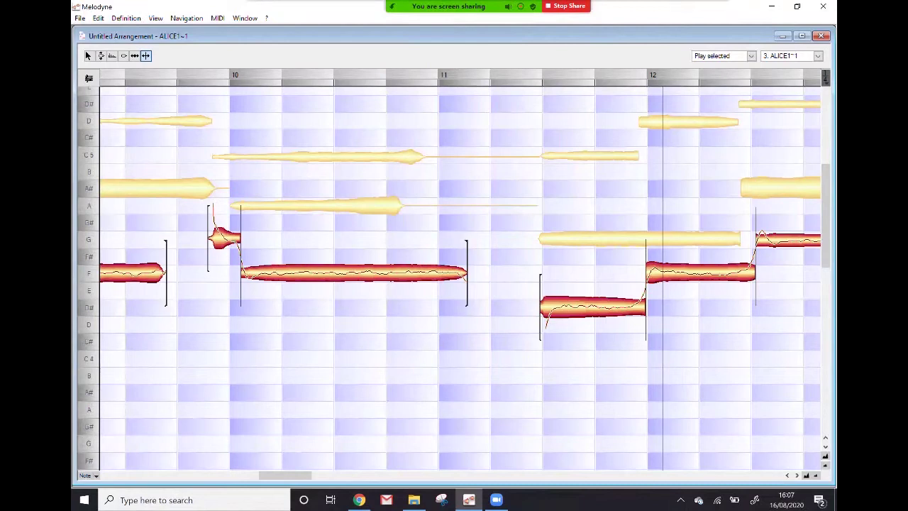
Trim the start of the D# note before bar 12 slightly later, comparing the entry by playback
drag(540, 307, 543, 305)
key(space)
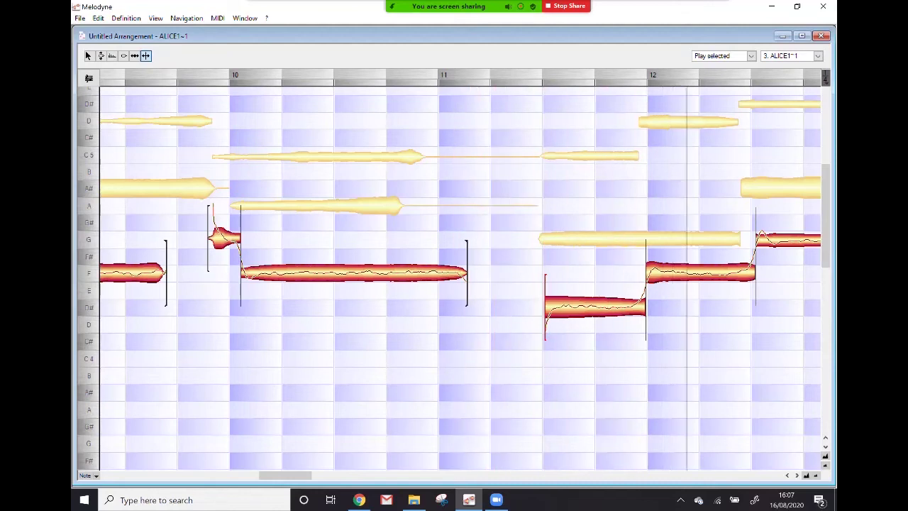
drag(545, 307, 538, 307)
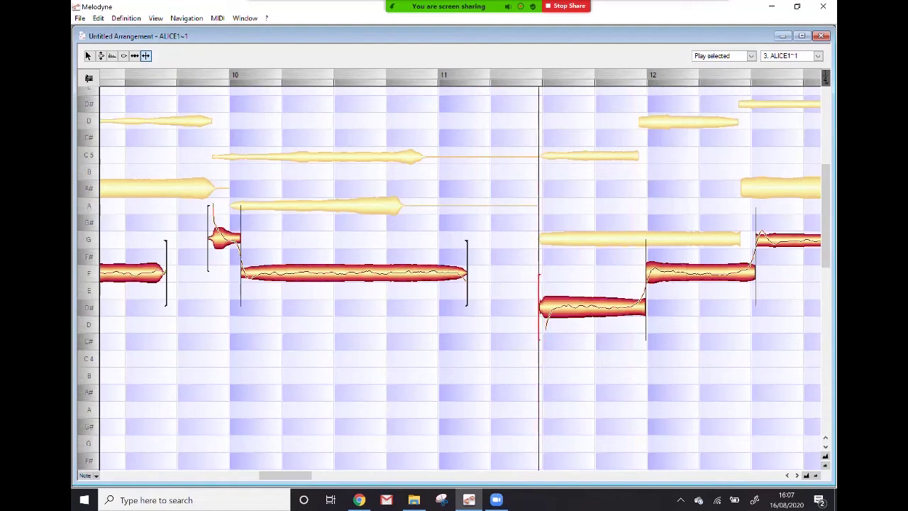
key(space)
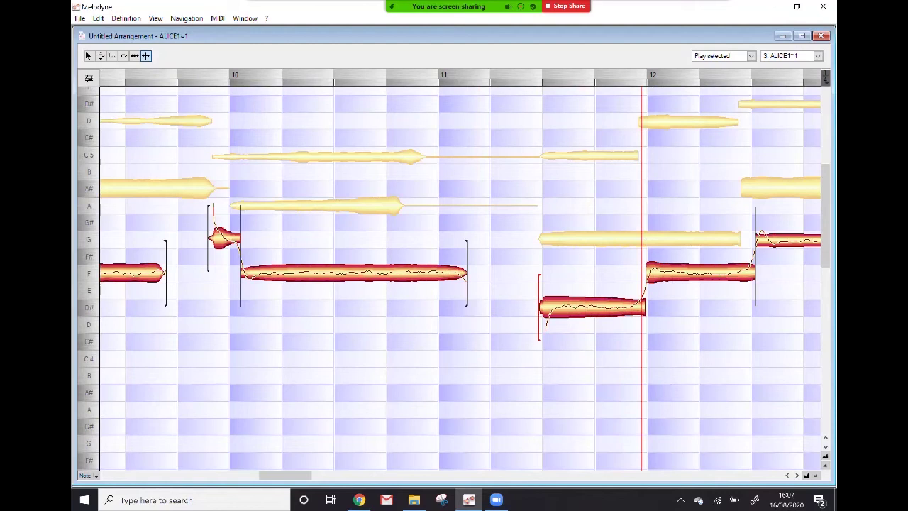
drag(539, 307, 545, 308)
drag(544, 307, 545, 307)
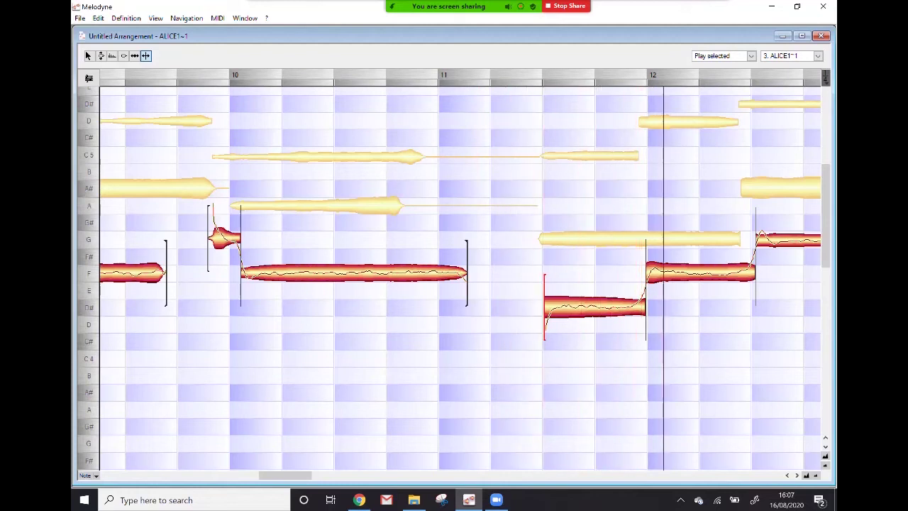
key(space)
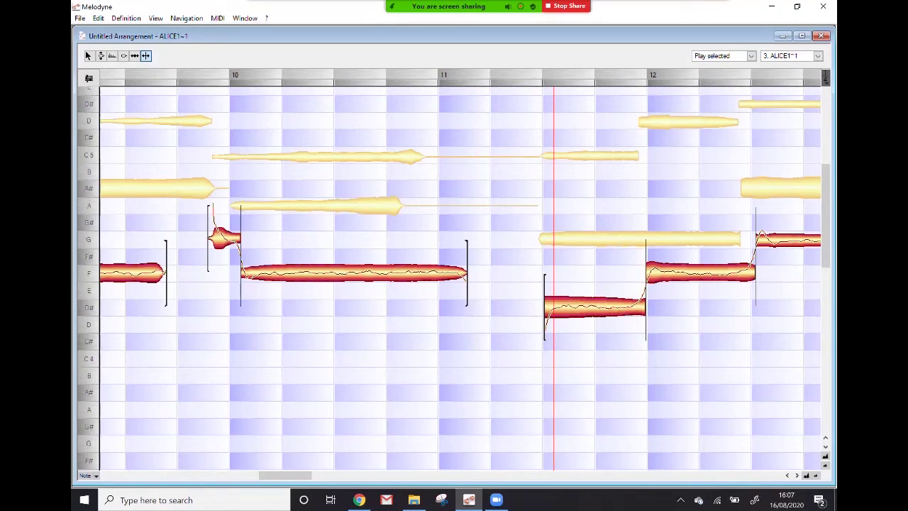
Audition the end of the long F note and the gap before the following D# note
click(467, 273)
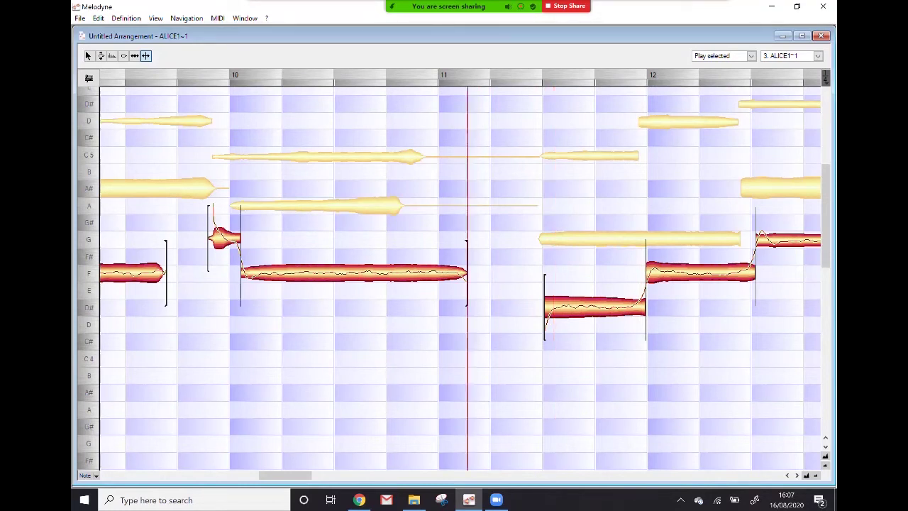
click(436, 273)
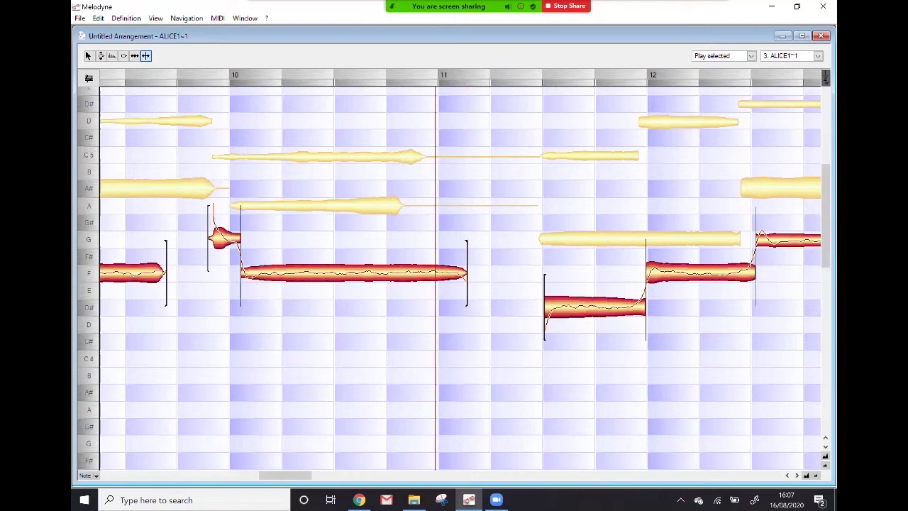
click(566, 306)
click(495, 306)
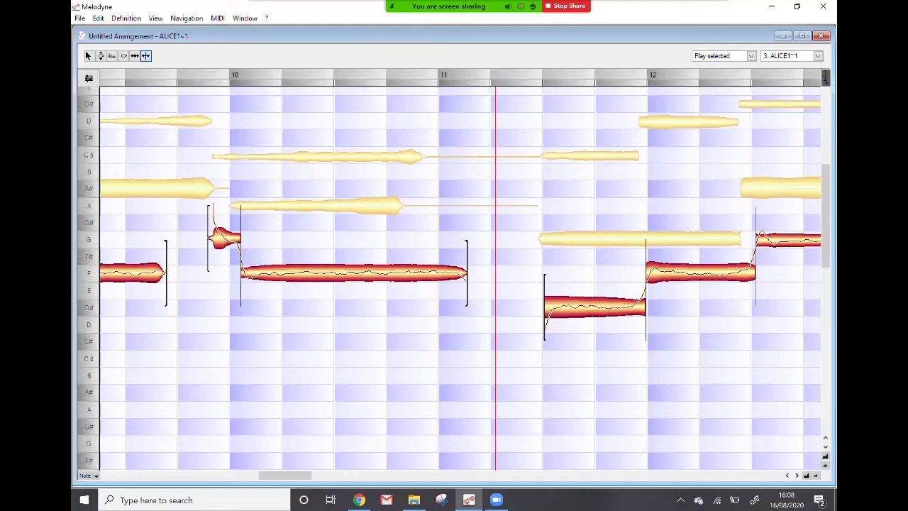
drag(285, 476, 335, 476)
scroll(460, 277, left, 20)
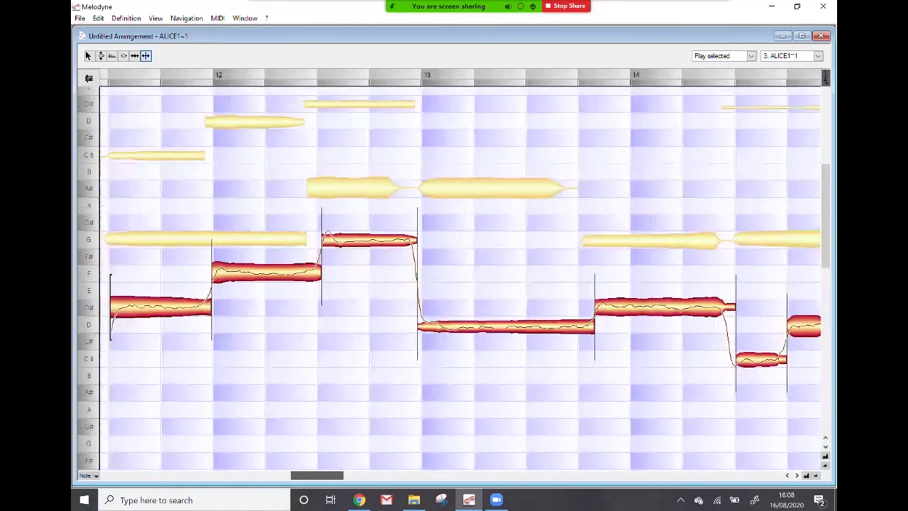
scroll(460, 277, left, 10)
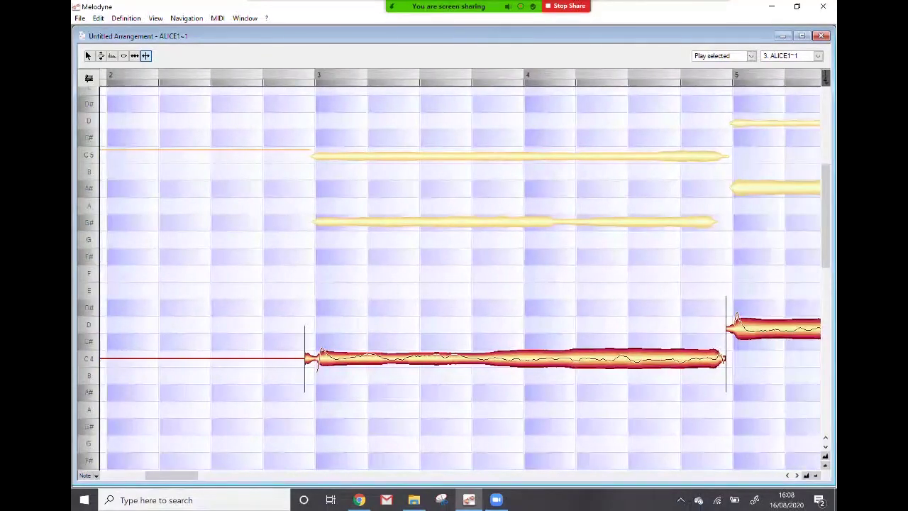
scroll(460, 277, right, 10)
With the Pitch tool, raise the flat D note at bar 5 to D 4 at -6 ct and play it back
key(F2)
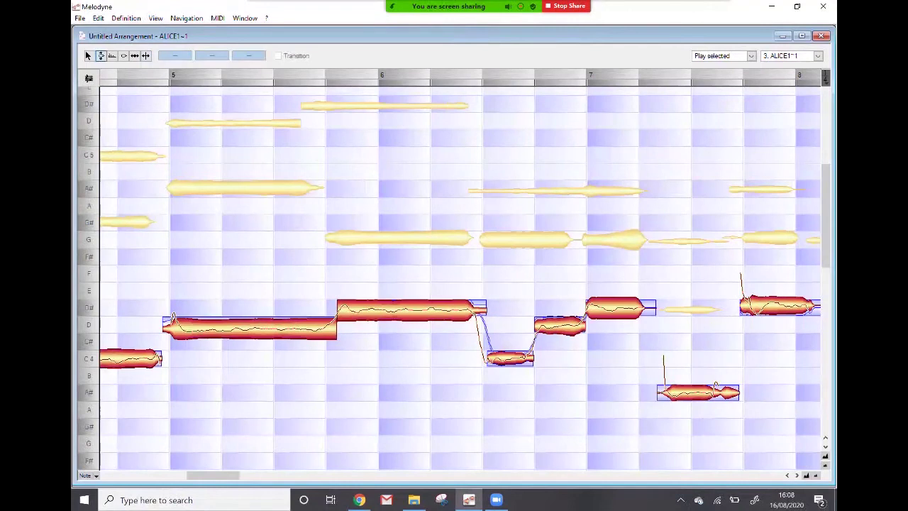
scroll(460, 277, right, 7)
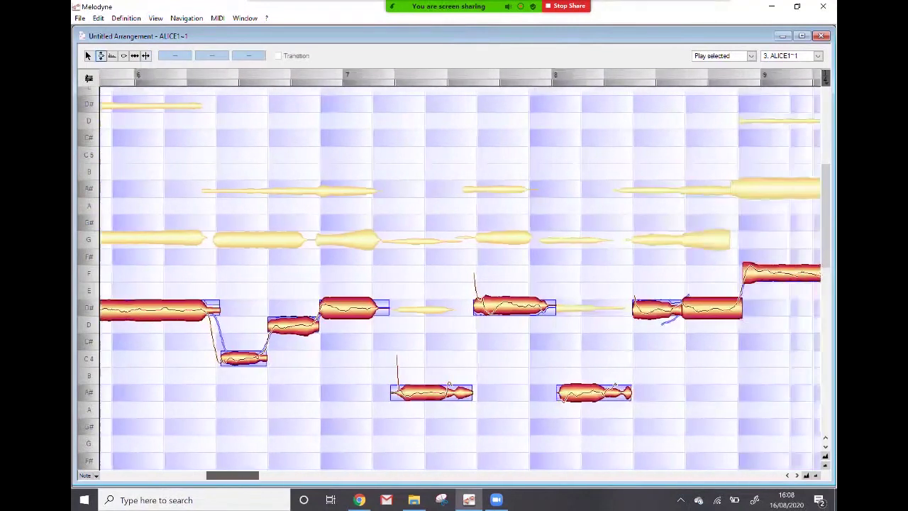
scroll(460, 277, right, 2)
scroll(460, 276, right, 1)
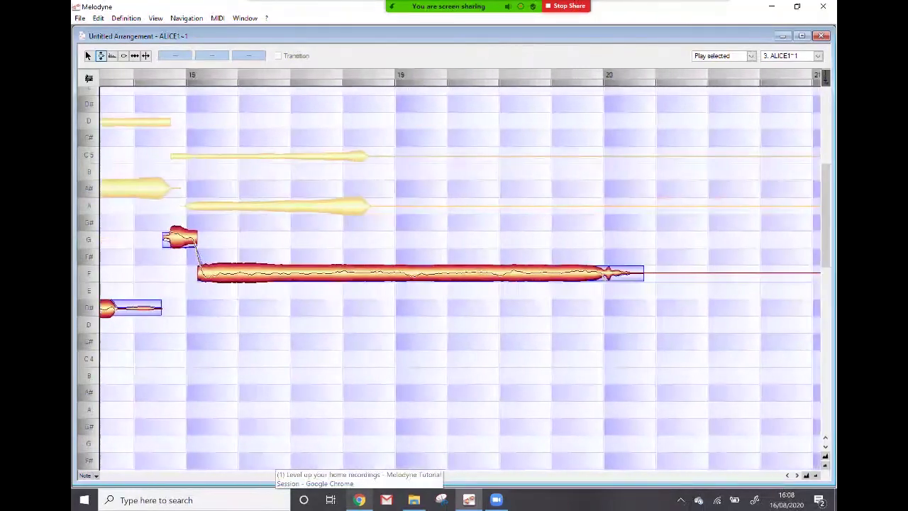
scroll(460, 279, left, 10)
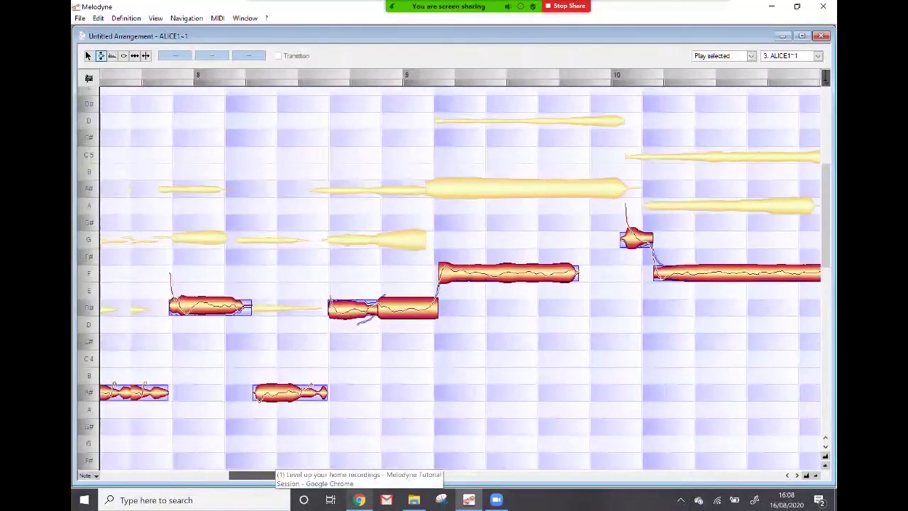
scroll(459, 278, left, 7)
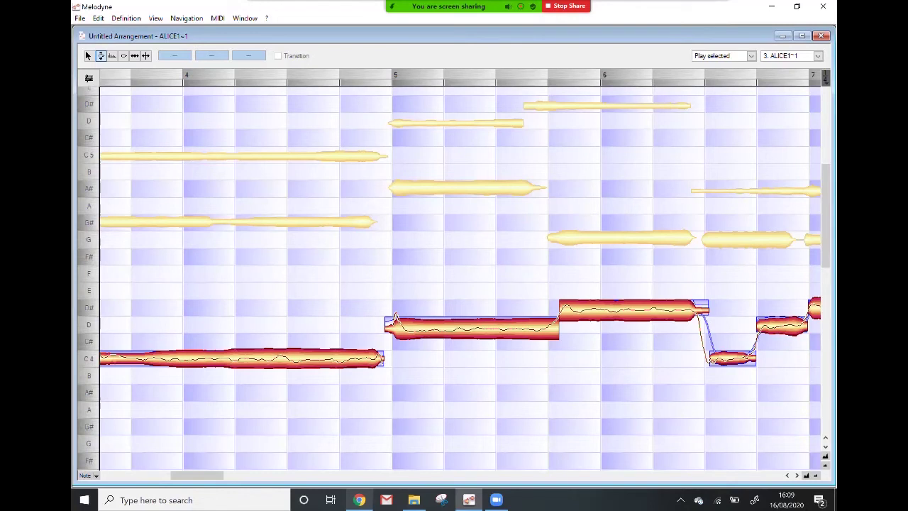
click(395, 318)
drag(436, 329, 436, 325)
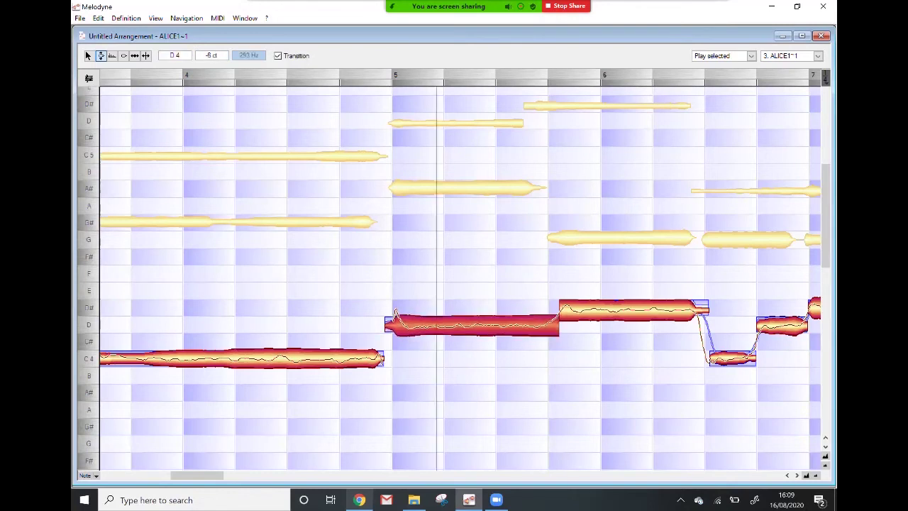
key(space)
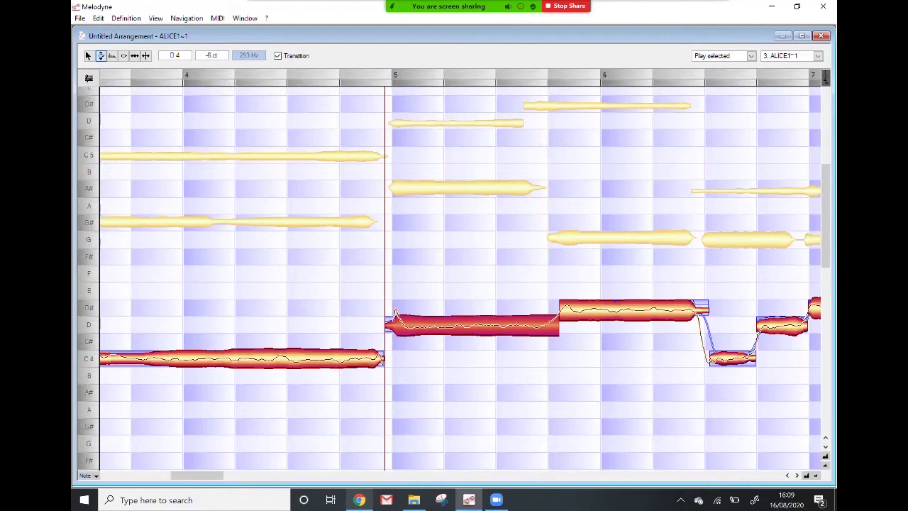
Try snapping the bar 5 note exactly to D 4, and try lowering it to C# 4 at 0 ct
mouse_move(472, 325)
mouse_down()
mouse_move(471, 337)
mouse_move(472, 327)
mouse_up()
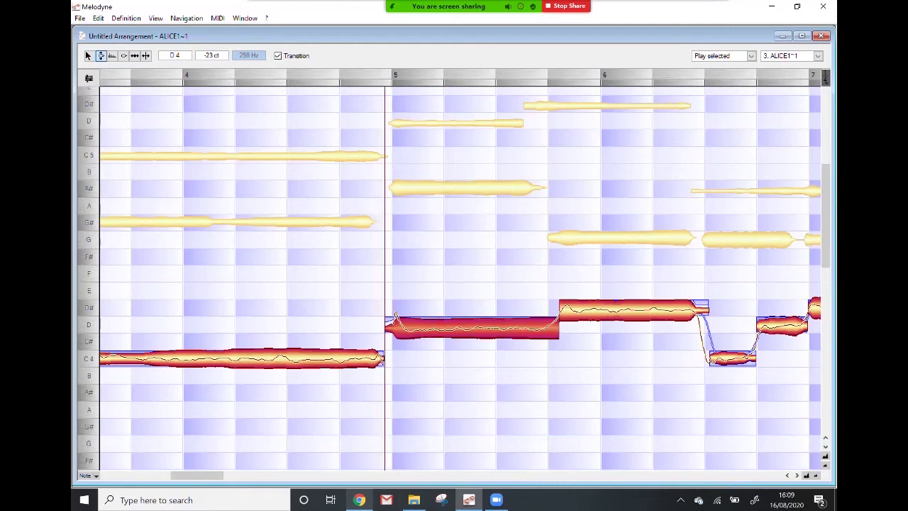
double_click(472, 328)
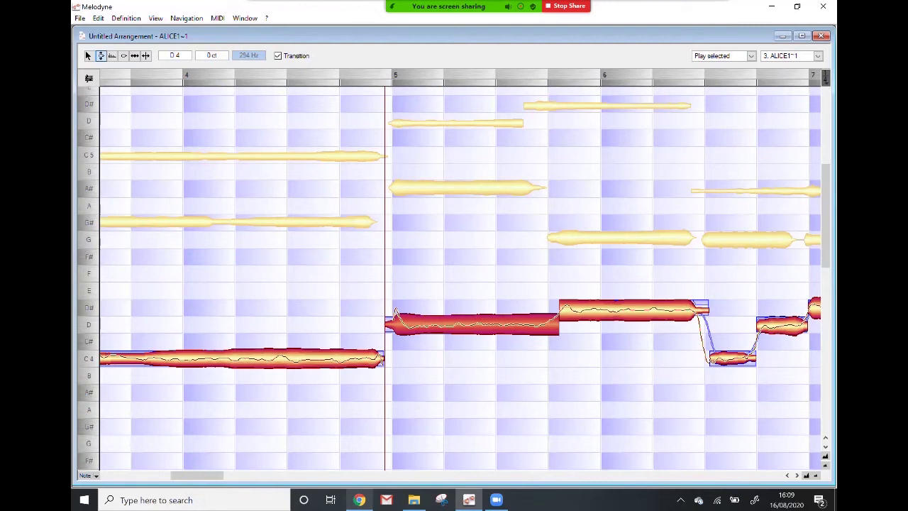
drag(473, 326, 474, 336)
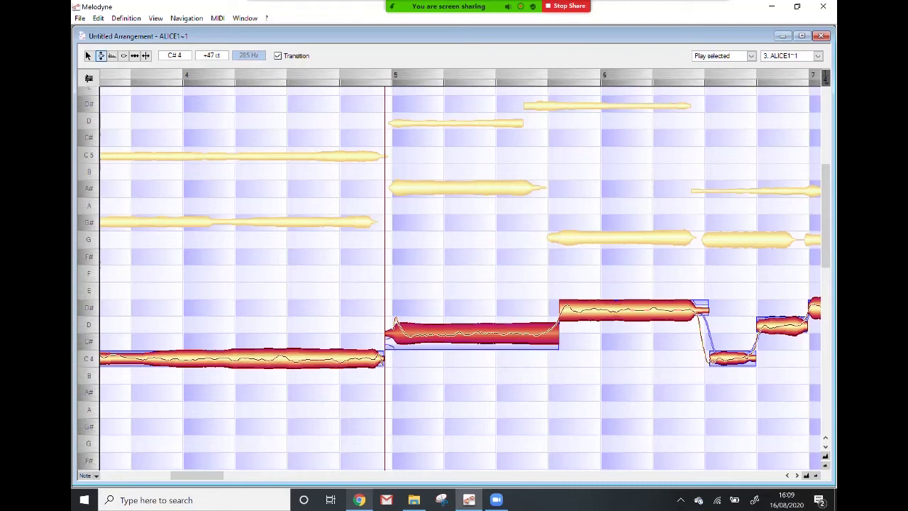
double_click(473, 333)
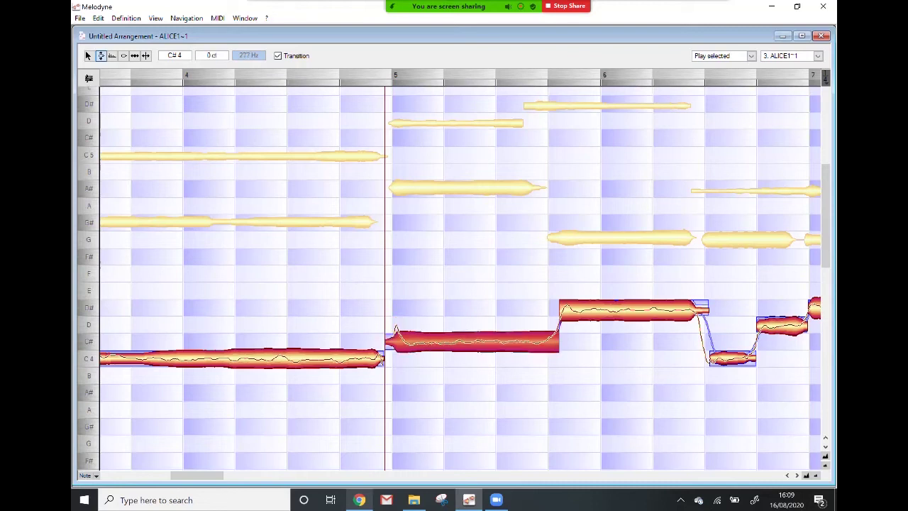
scroll(461, 278, down, 2)
scroll(461, 278, up, 2)
Play the passage in Play visible mode and raise the bar 5 note back to D 4 at -8 ct
key(space)
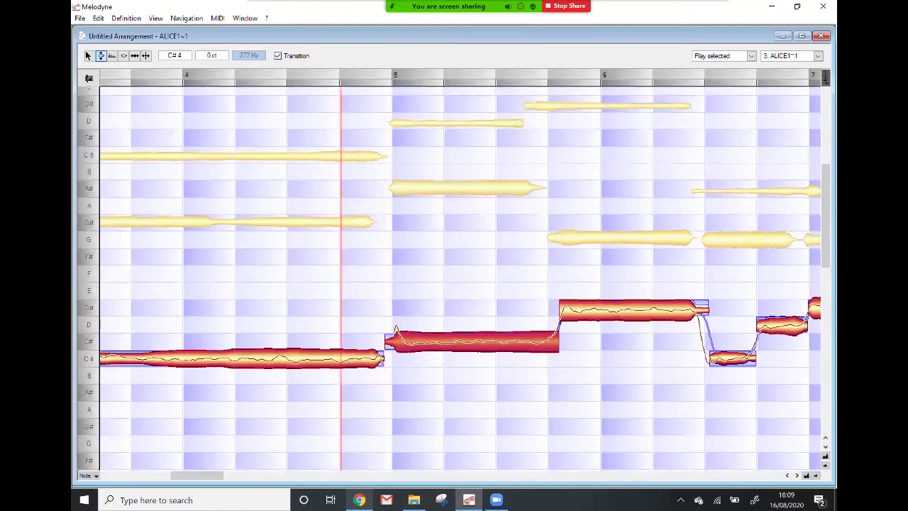
click(751, 56)
click(721, 65)
key(space)
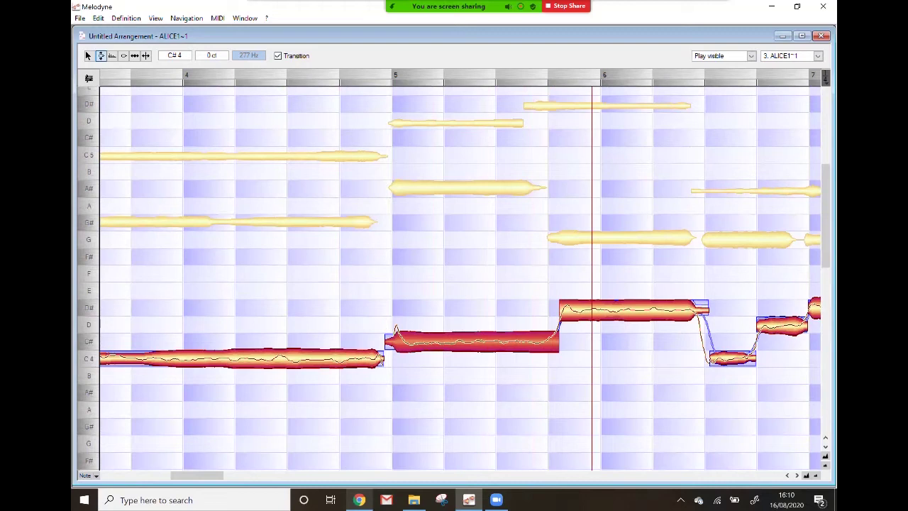
drag(458, 342, 458, 327)
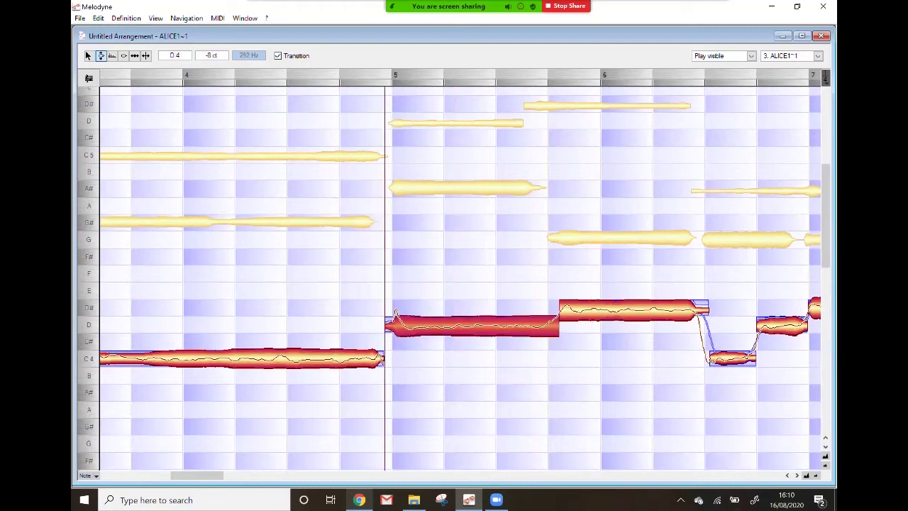
Delete the silent C 4 segment before the first sung note at bar 3 and activate the note separation tool
drag(197, 476, 178, 475)
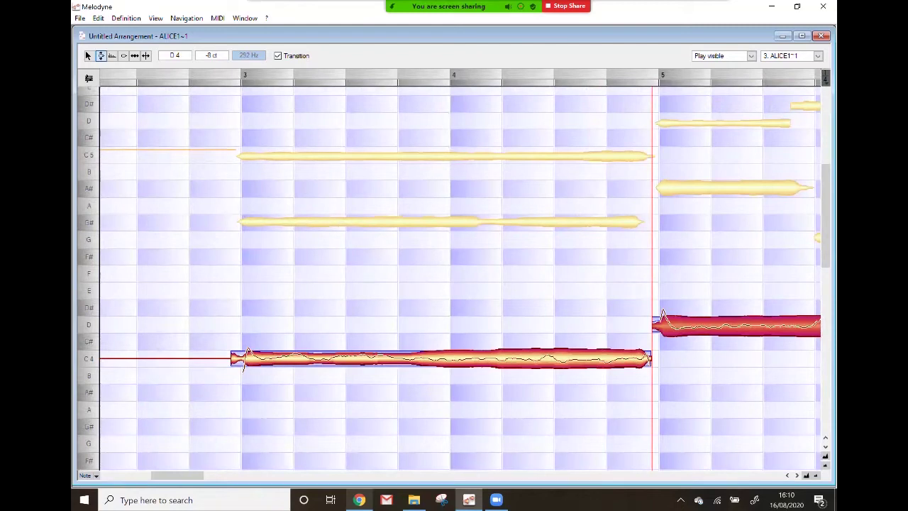
drag(177, 475, 239, 475)
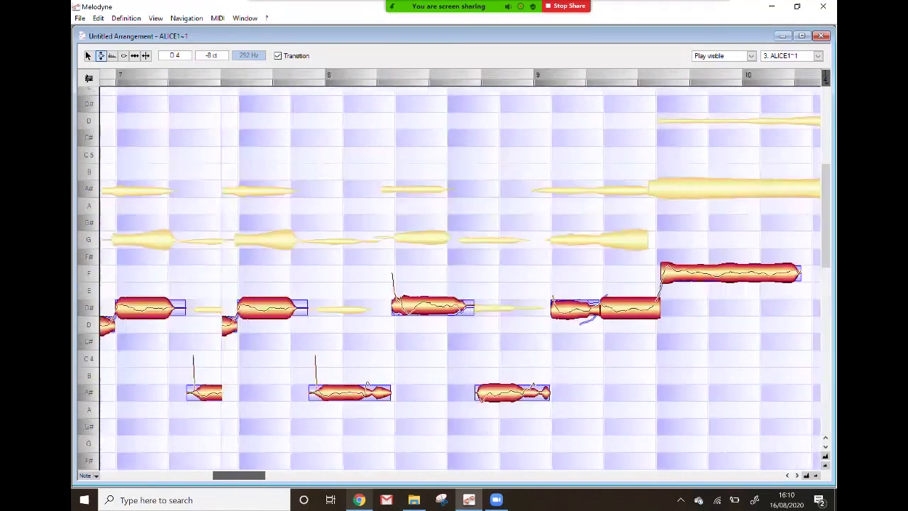
scroll(461, 277, left, 10)
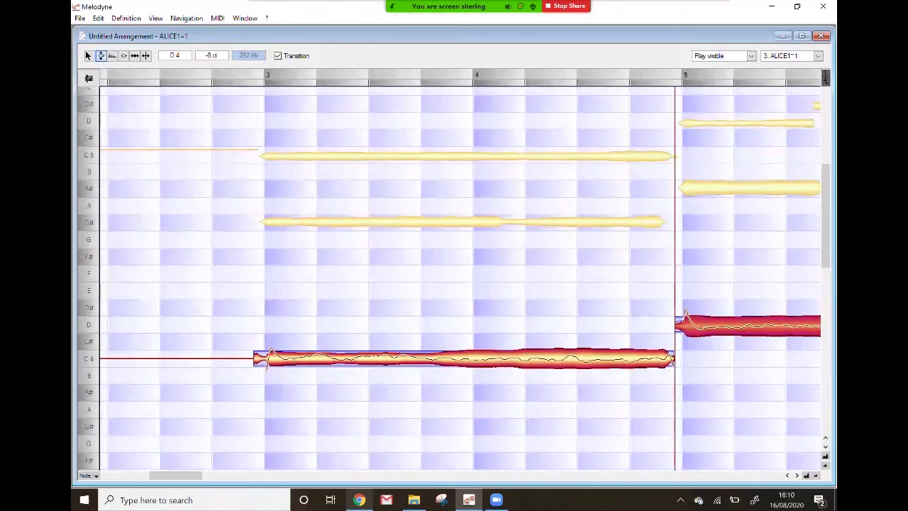
scroll(462, 277, left, 1)
click(247, 283)
key(F6)
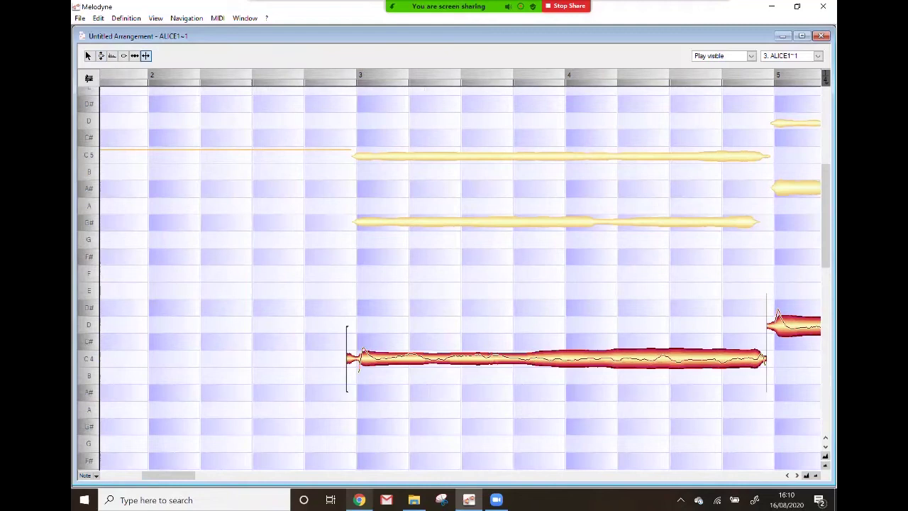
Play the entry from just before bar 3 and set the playback mode to Play selected
click(342, 76)
key(space)
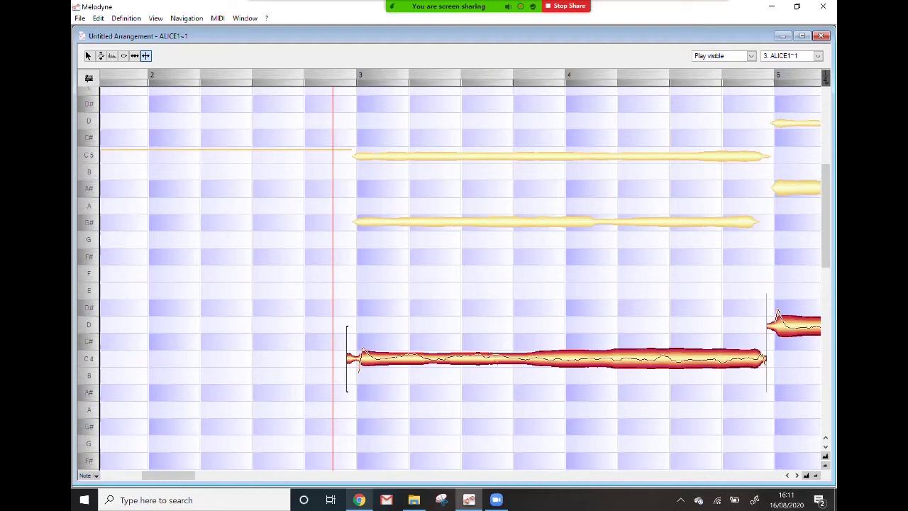
key(space)
click(724, 55)
click(720, 46)
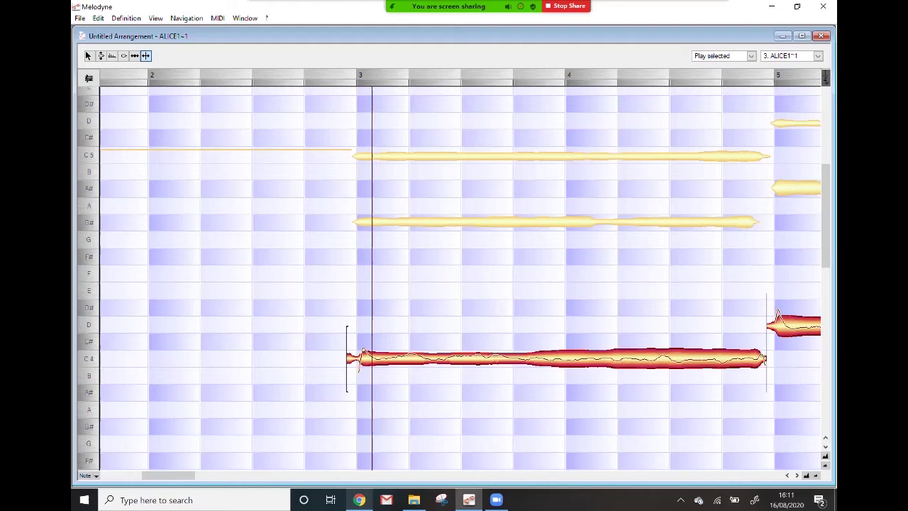
Trim the start of the first C 4 note to the beginning of bar 3 and play the entry
key(space)
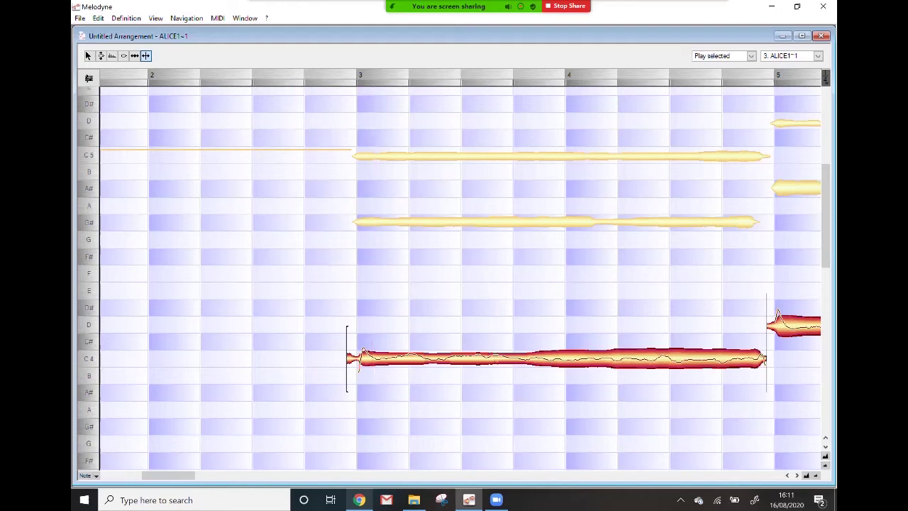
key(space)
key(space)
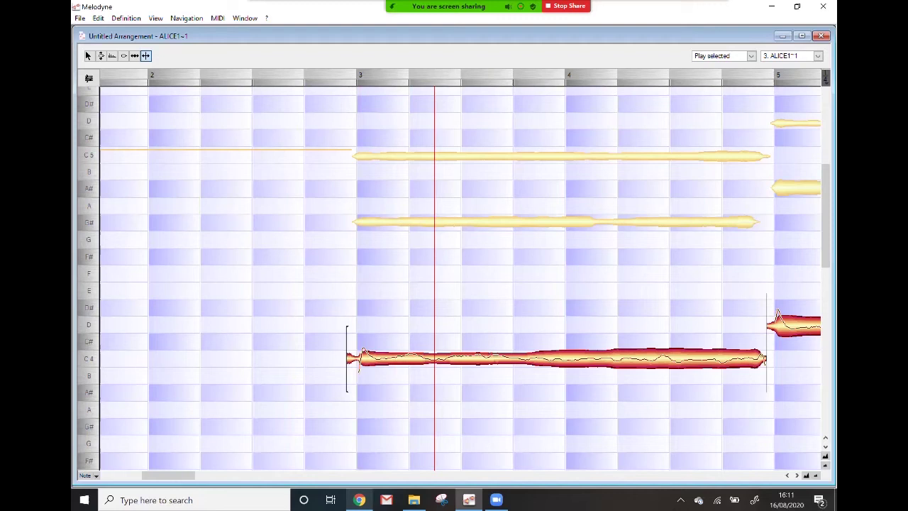
drag(347, 358, 359, 358)
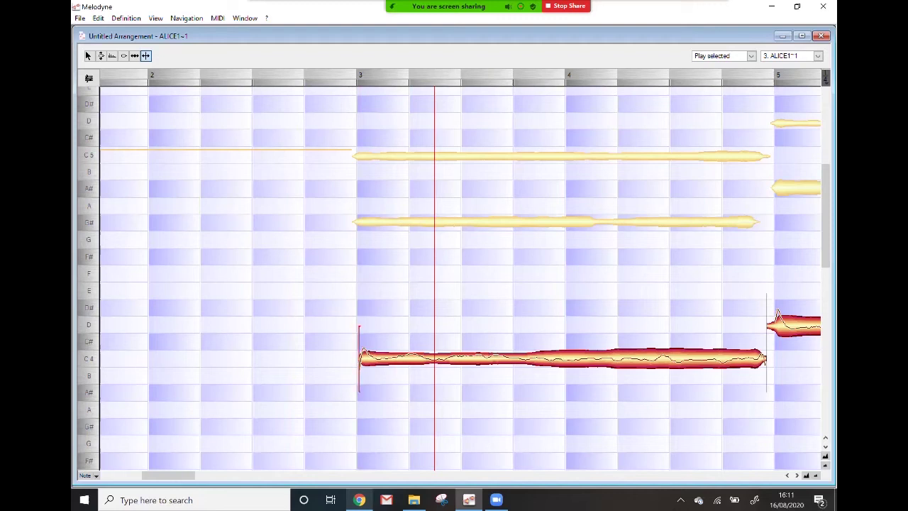
key(space)
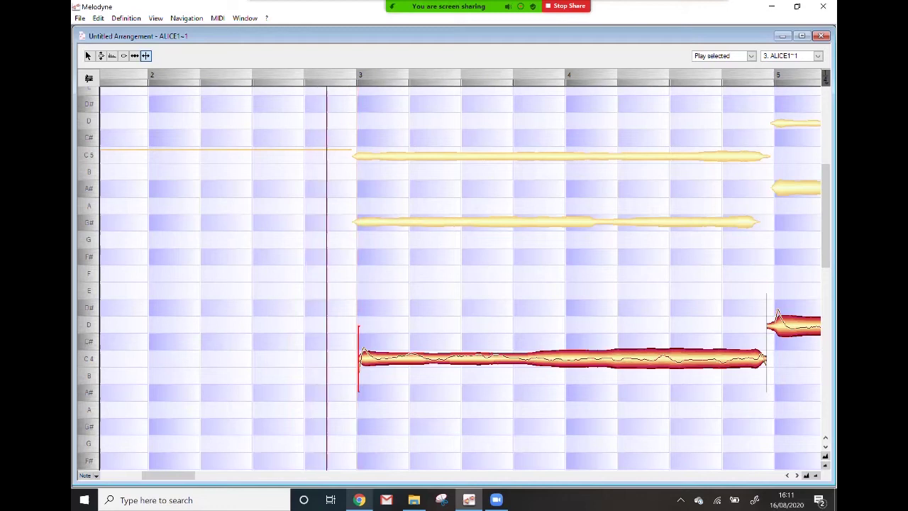
key(space)
key(space)
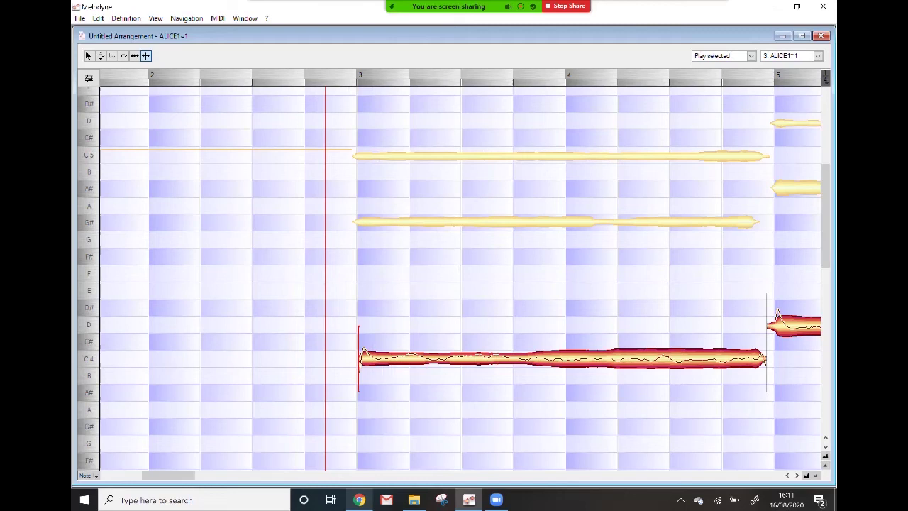
Set the playback mode to Play visible and play the bar 3 entry with all visible voices
click(724, 55)
click(716, 64)
key(space)
key(space)
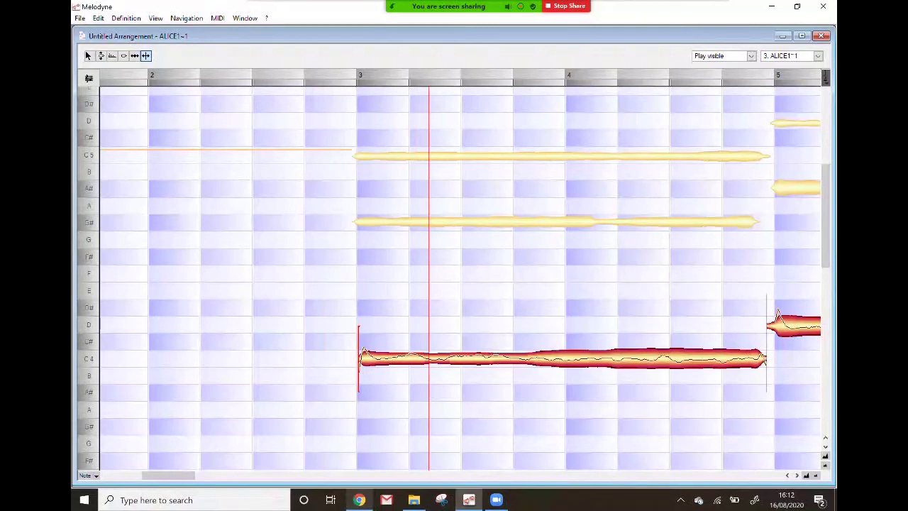
Set the playback mode to Play selected and listen to the trimmed bar 3 entry on its own
click(722, 56)
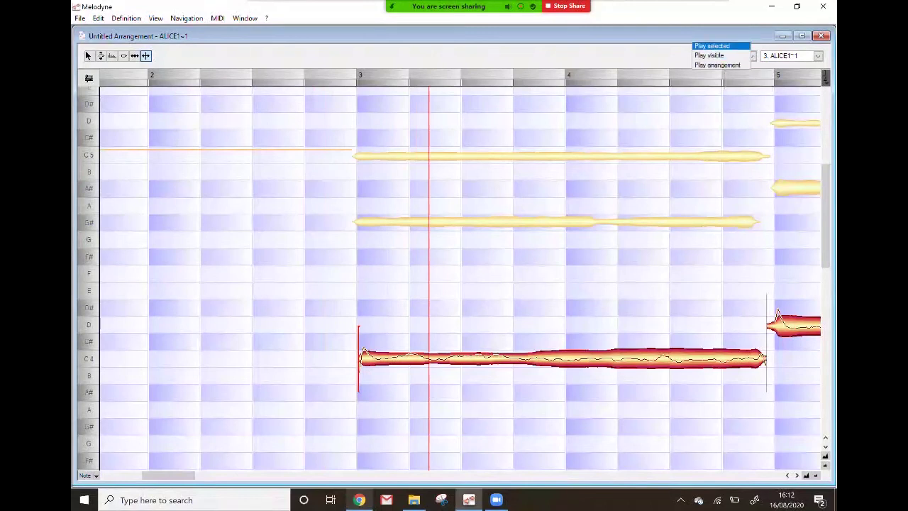
click(712, 45)
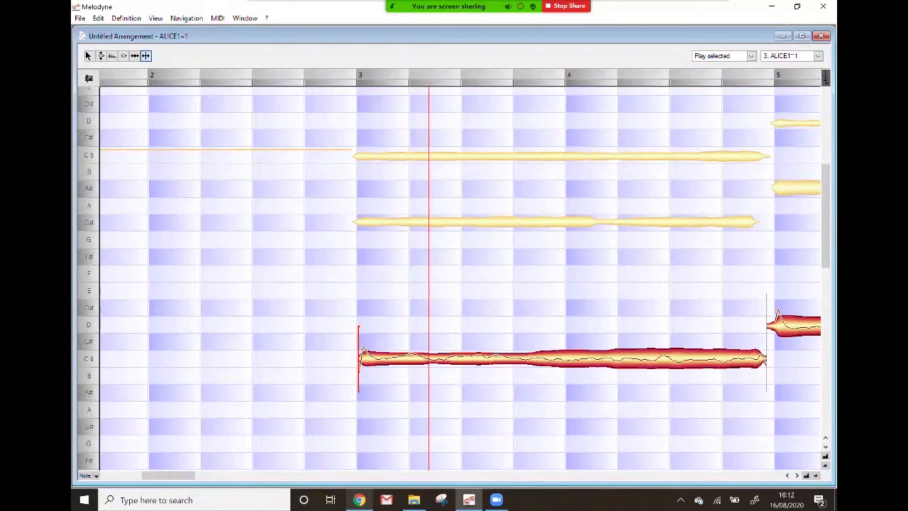
key(space)
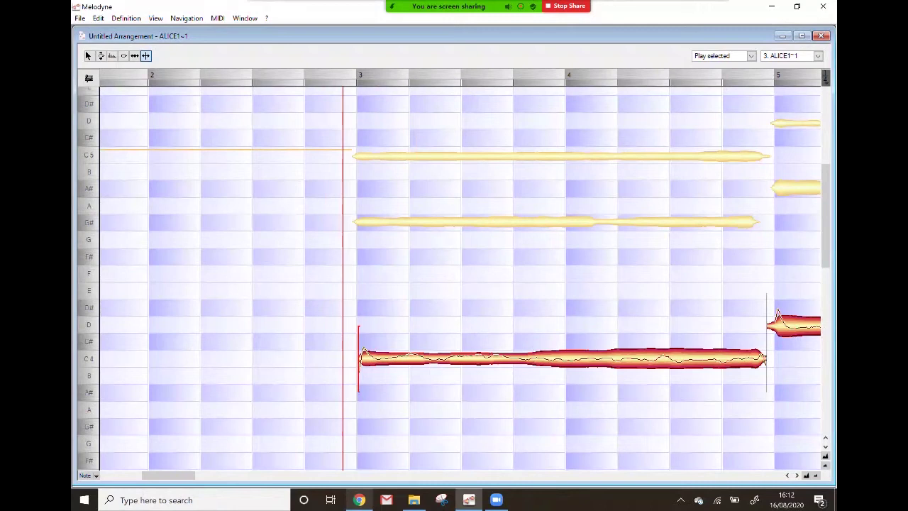
key(space)
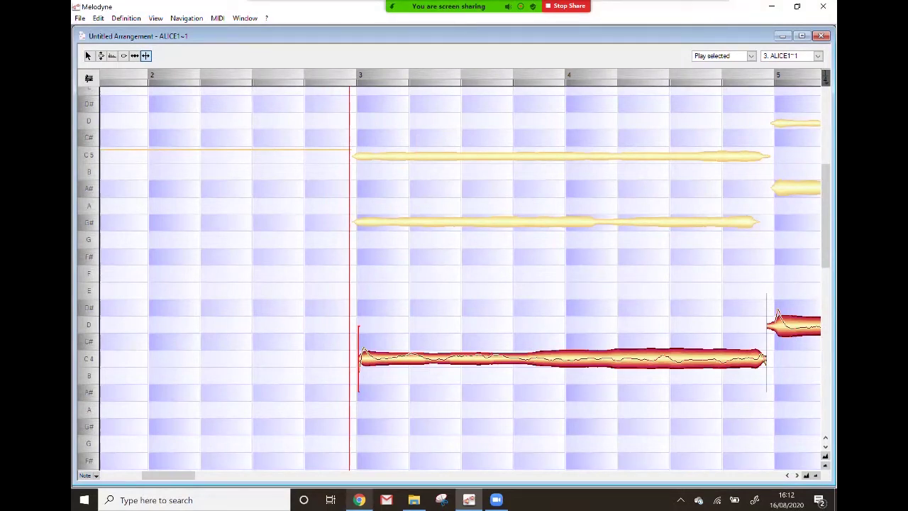
key(space)
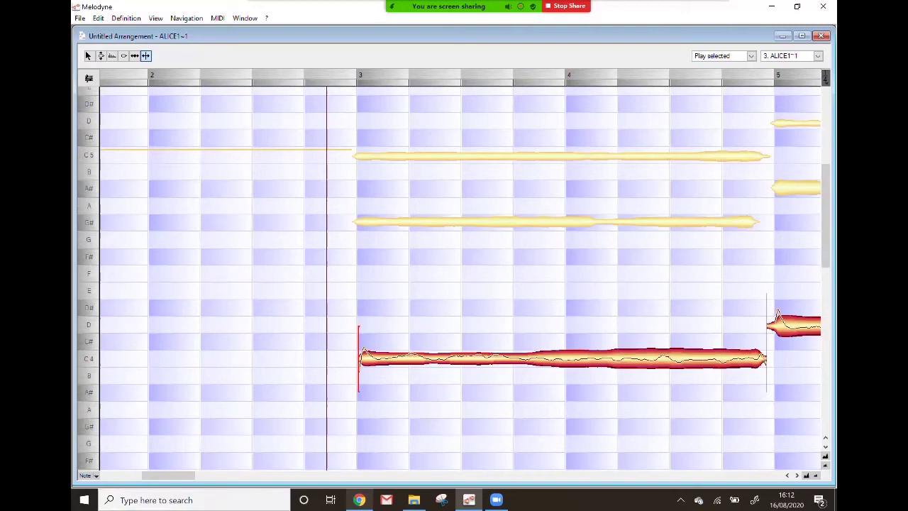
Set the playback mode to Play visible and play the passage in bars 7 to 9
drag(168, 475, 235, 475)
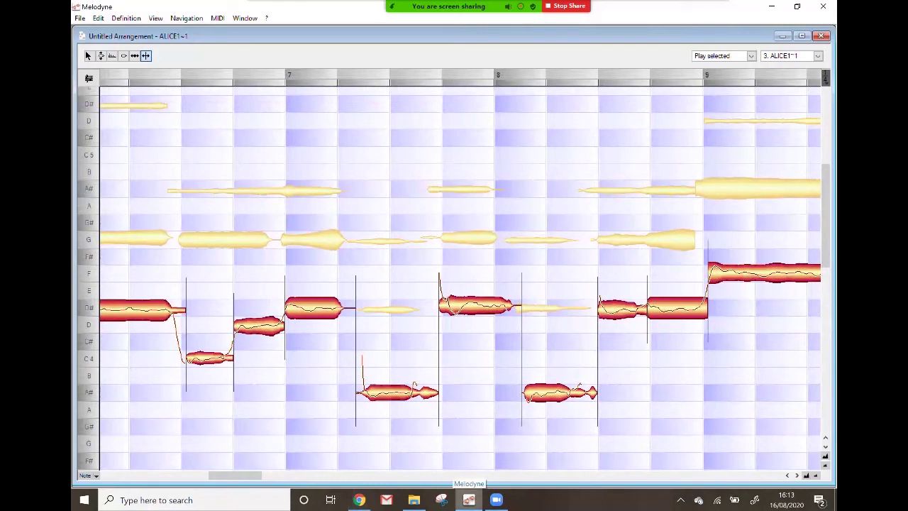
click(751, 56)
click(710, 63)
key(space)
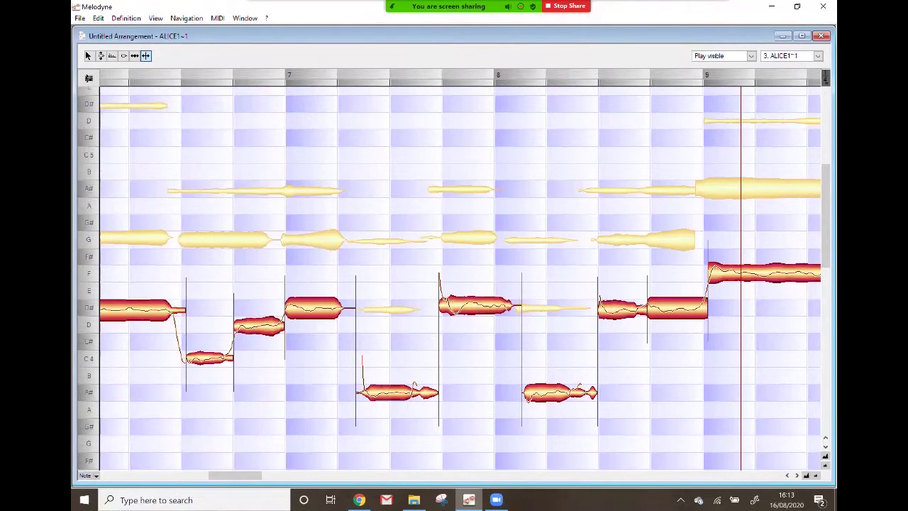
click(245, 19)
click(267, 31)
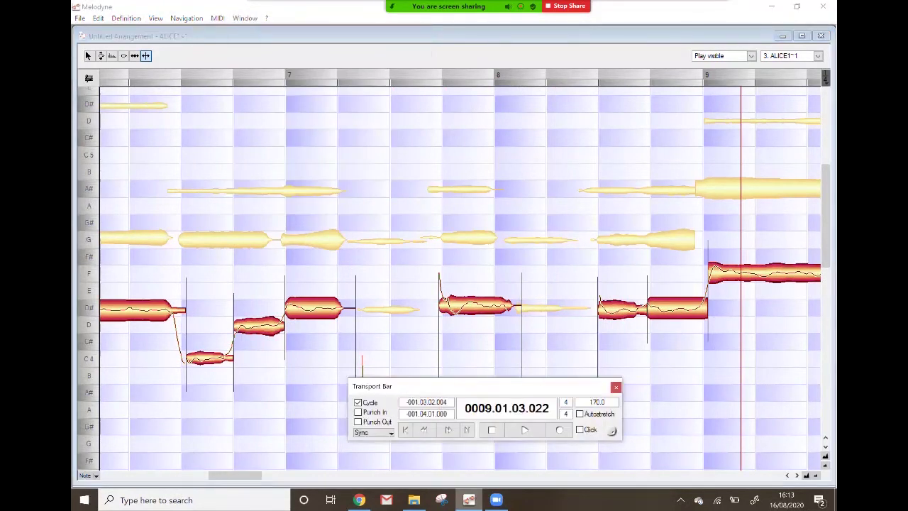
click(616, 387)
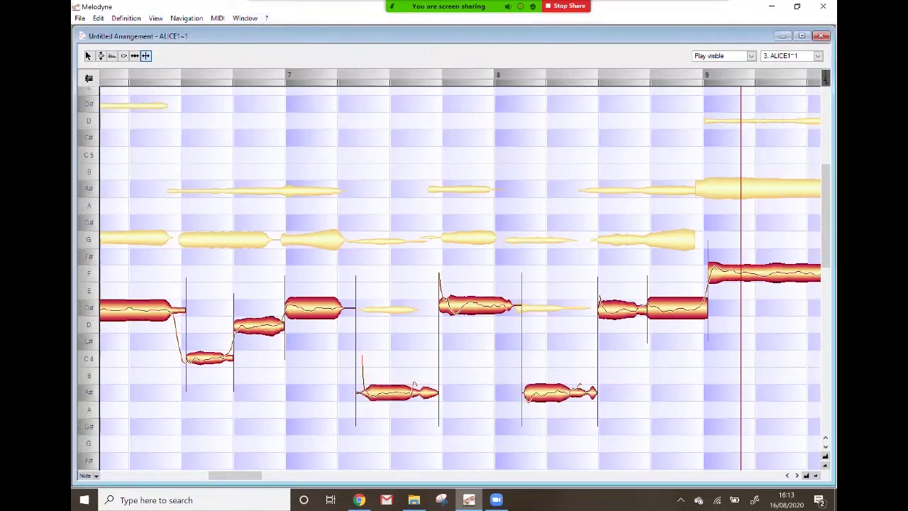
Apply Quantize Time with a 1/8 groove reference, no reference track and 20 % intensity
click(80, 18)
mouse_move(98, 18)
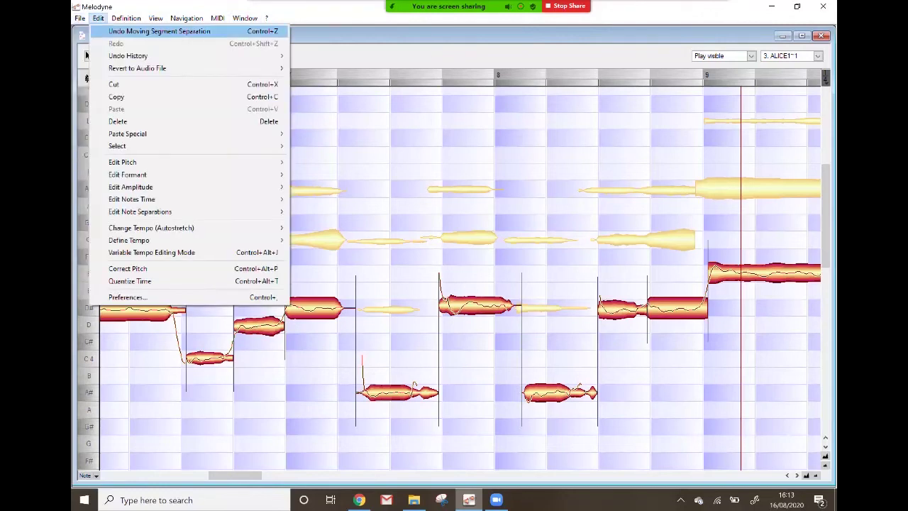
click(130, 281)
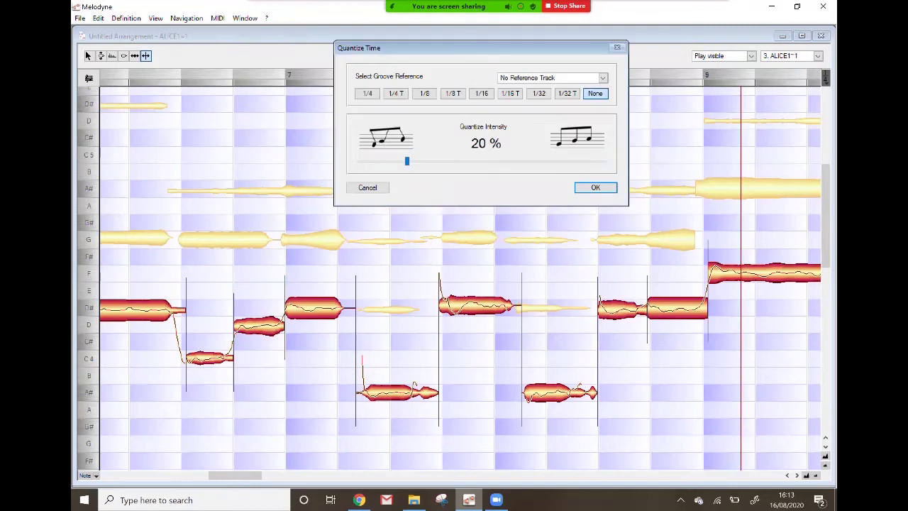
drag(481, 47, 530, 120)
click(476, 168)
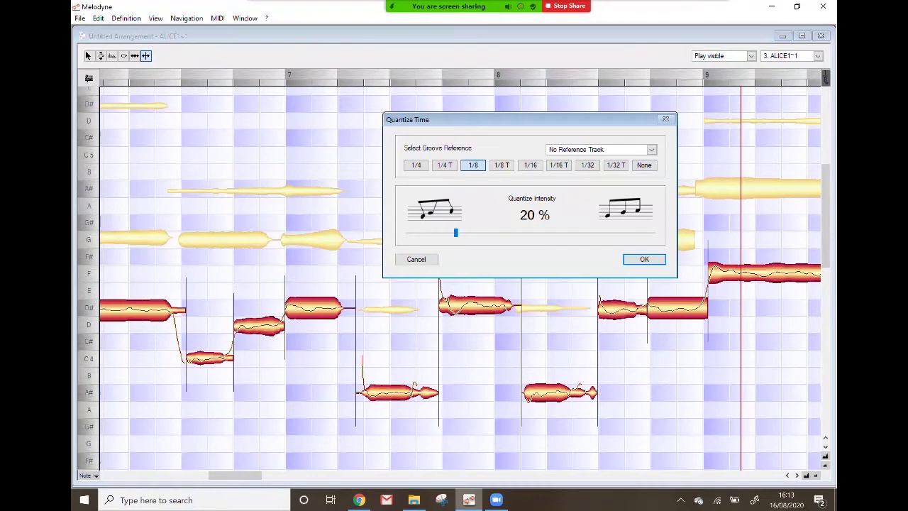
key(Return)
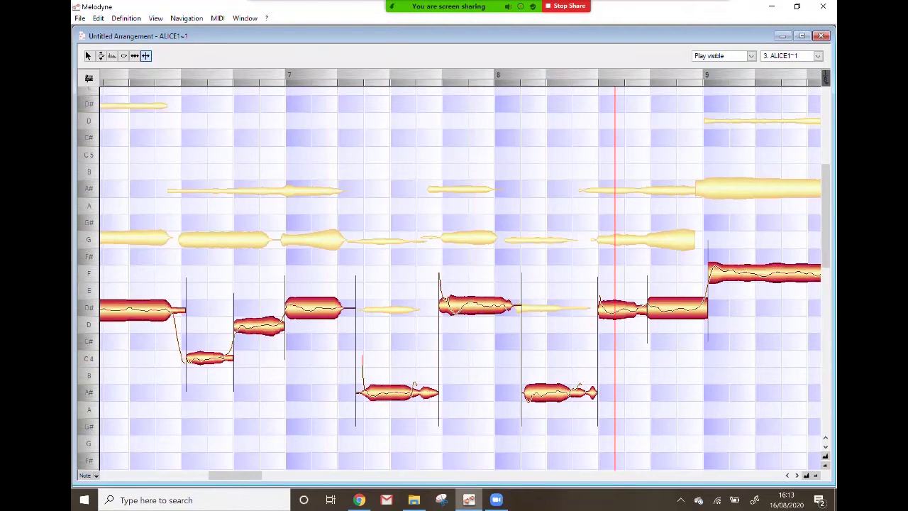
Activate the note timing tool for editing the notes in bars 6 to 9
right_click(402, 133)
click(355, 131)
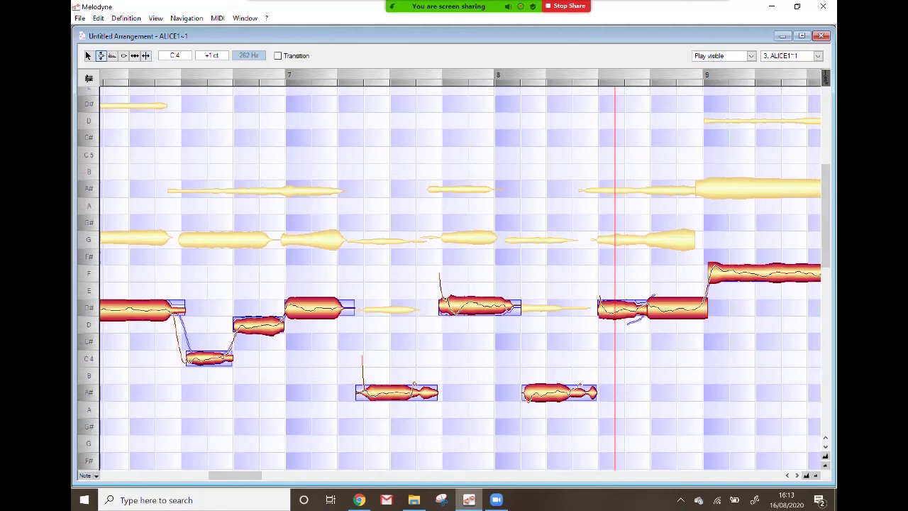
right_click(304, 355)
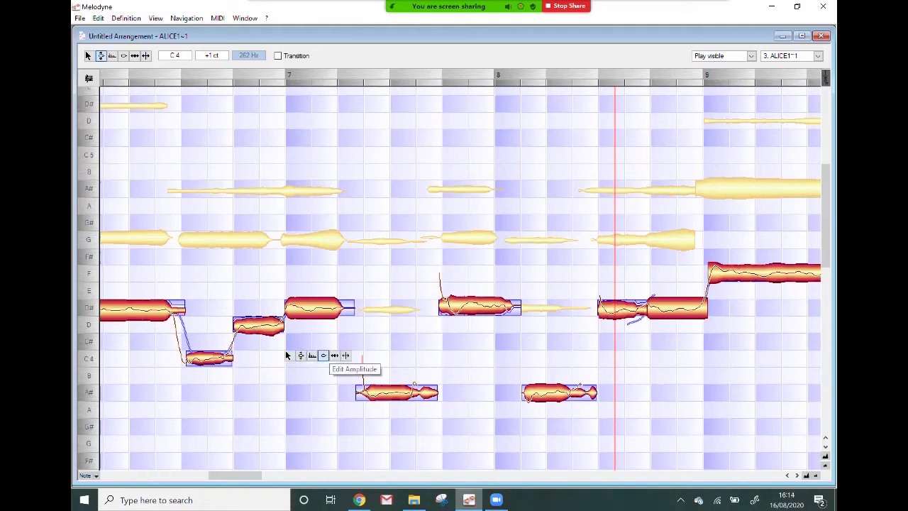
click(337, 355)
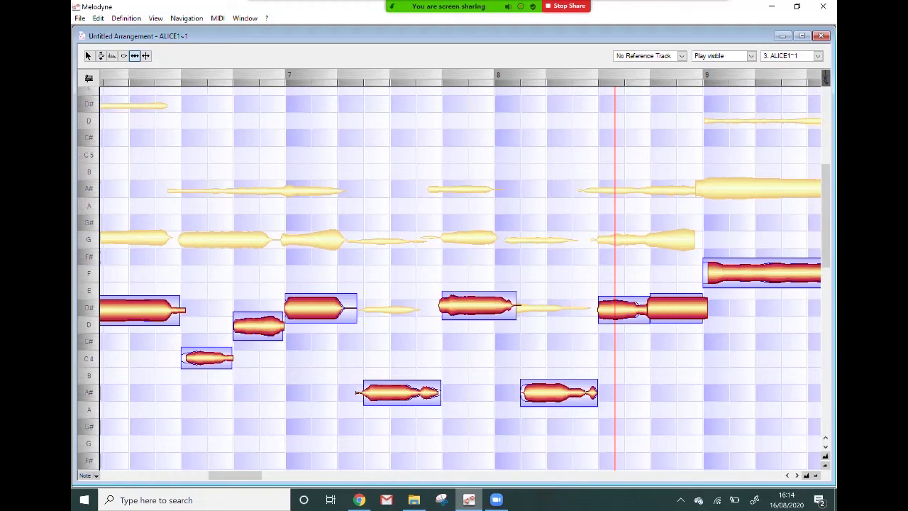
Select the low A# note in bar 7 and play the passage around it
click(399, 393)
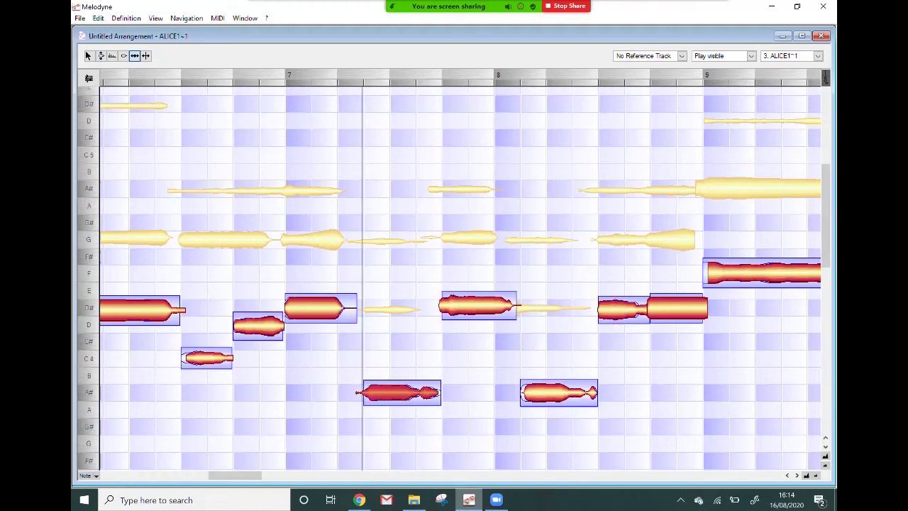
key(space)
key(space)
key(space)
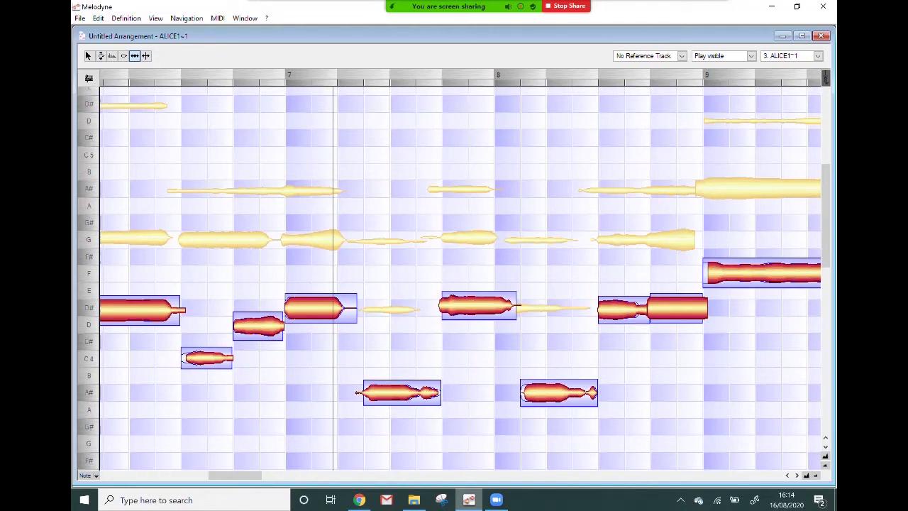
Undo the timing change on the low A# note in bar 8, reselect the note and play the passage
double_click(546, 393)
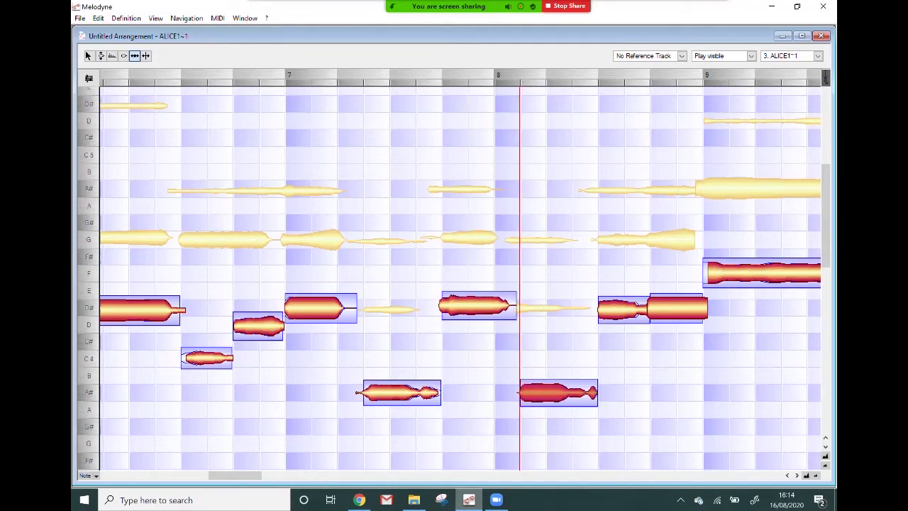
key(ctrl+z)
click(489, 354)
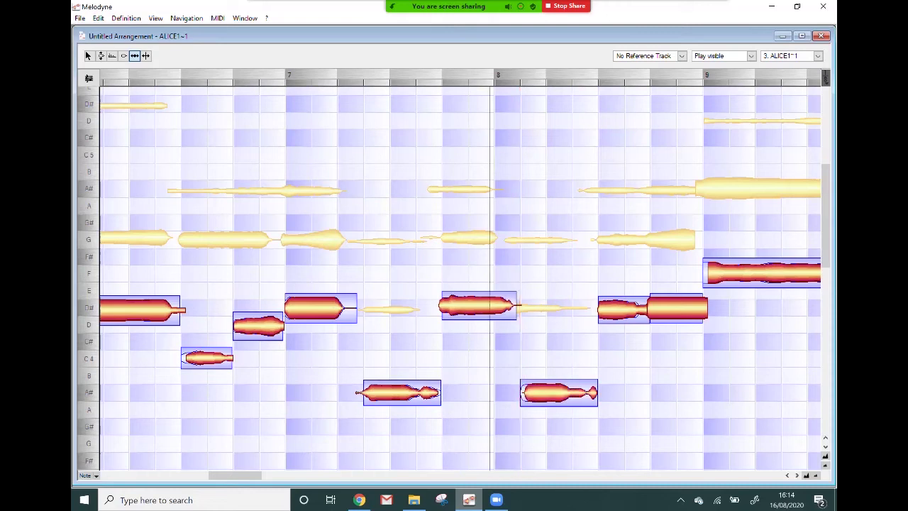
click(559, 393)
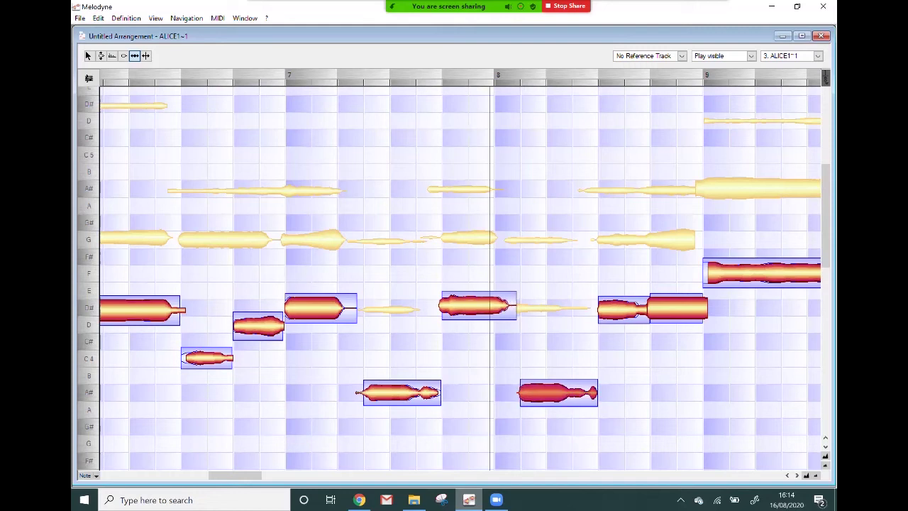
key(space)
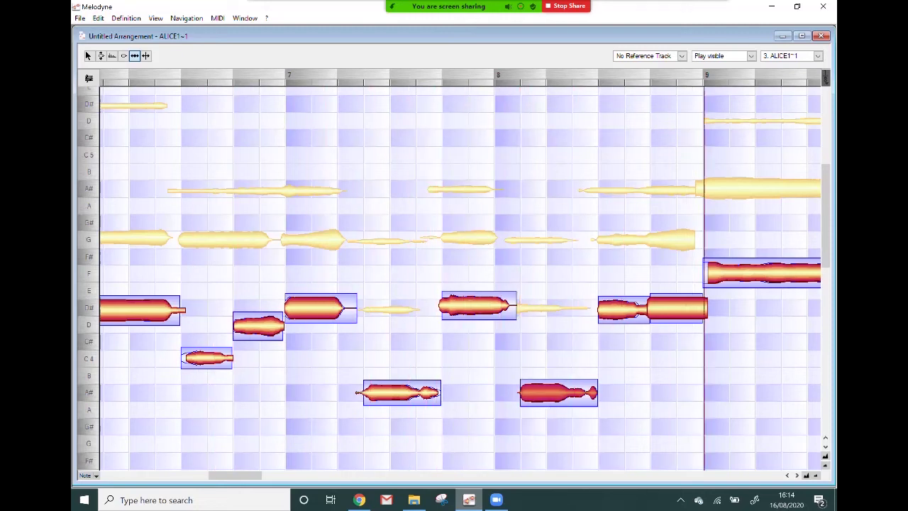
Set the playback mode to Play selected and turn on the metronome click in the Transport Bar
click(723, 57)
click(716, 46)
click(244, 18)
click(257, 30)
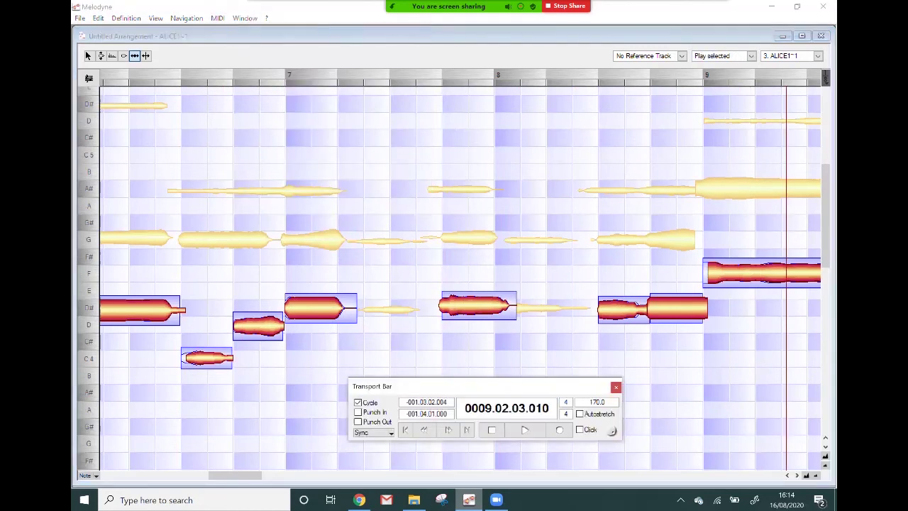
click(580, 429)
click(616, 387)
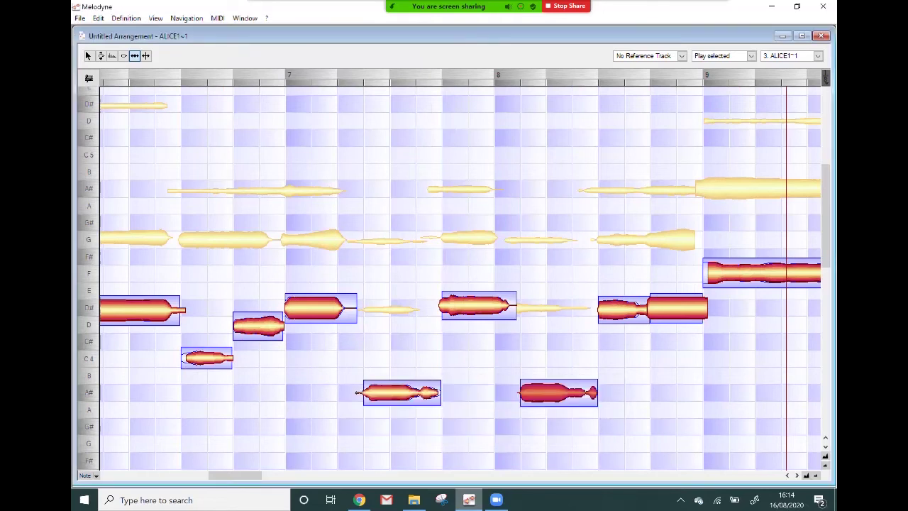
Move the playback position back to the third beat of bar 6
click(231, 78)
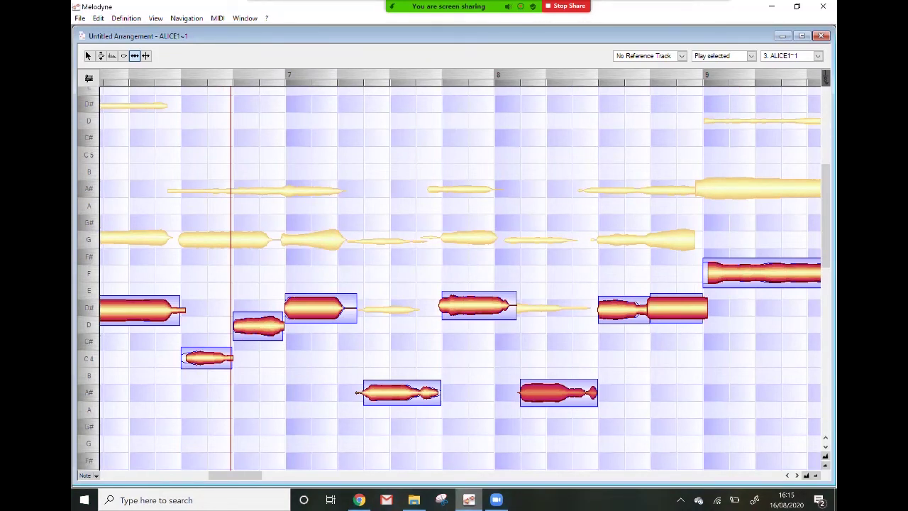
click(205, 78)
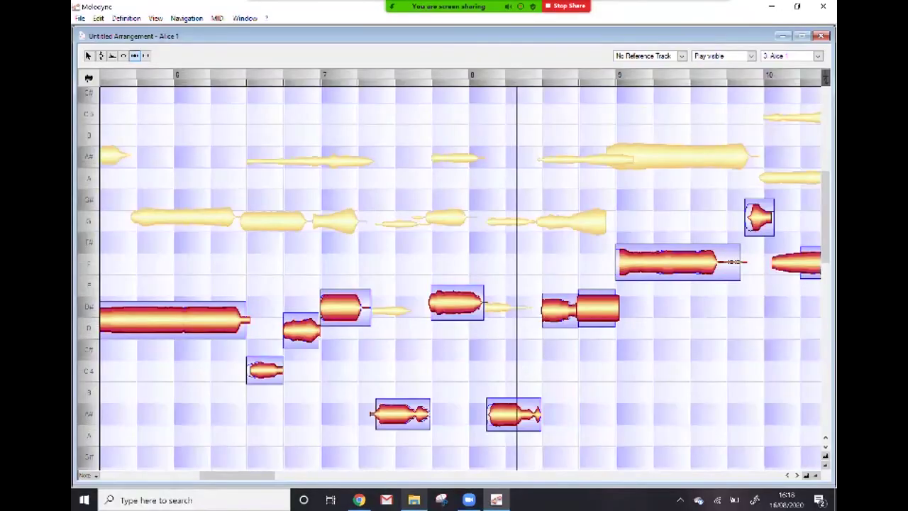
Select the low A# note in bar 8, reopen the Transport Bar and play the passage from that note
click(512, 415)
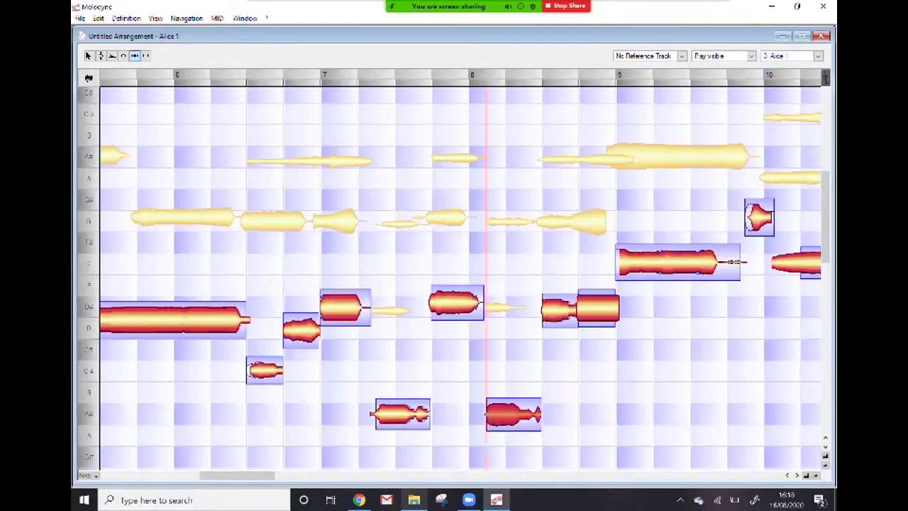
click(245, 18)
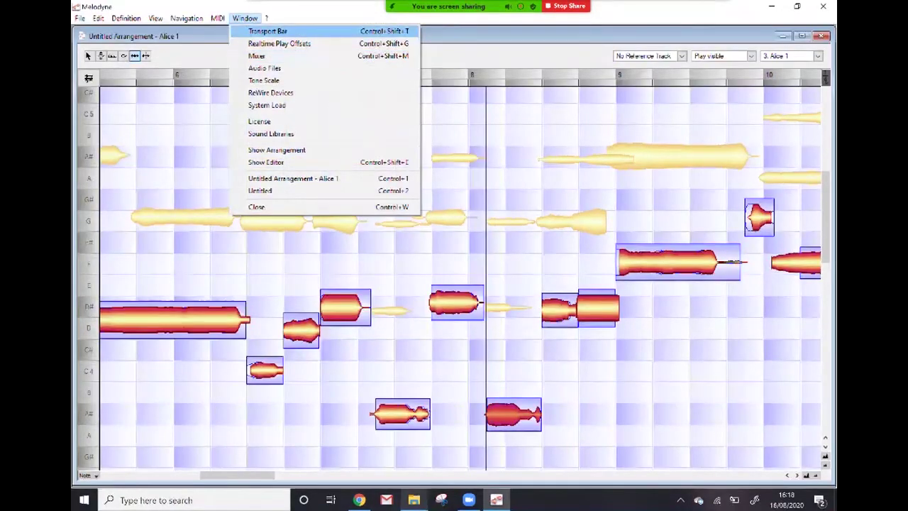
key(Return)
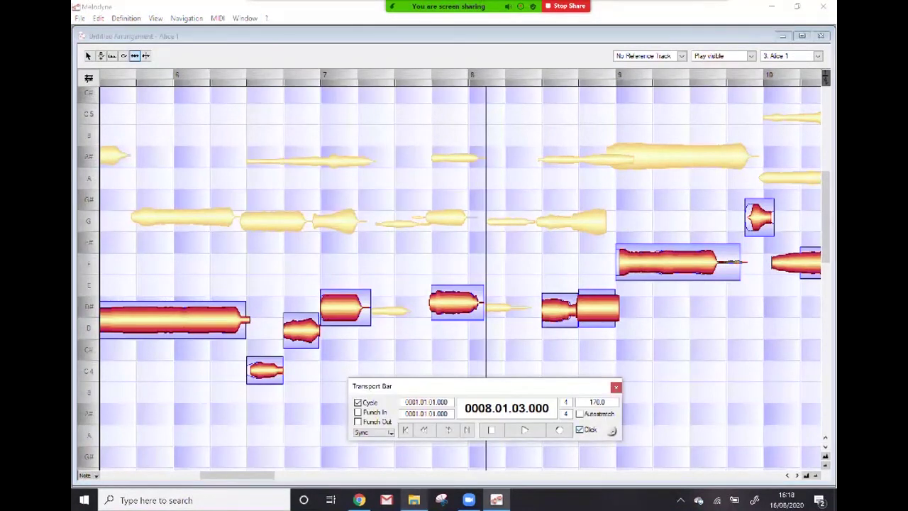
key(space)
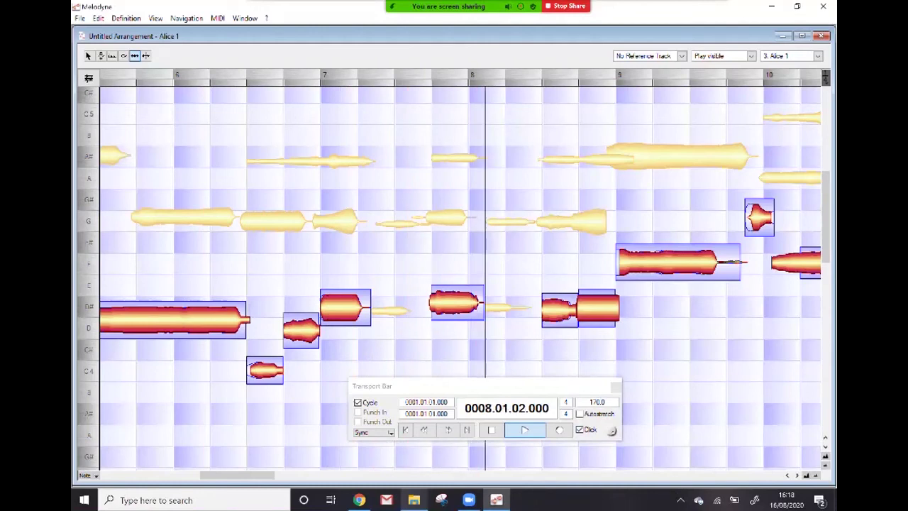
drag(426, 386, 524, 204)
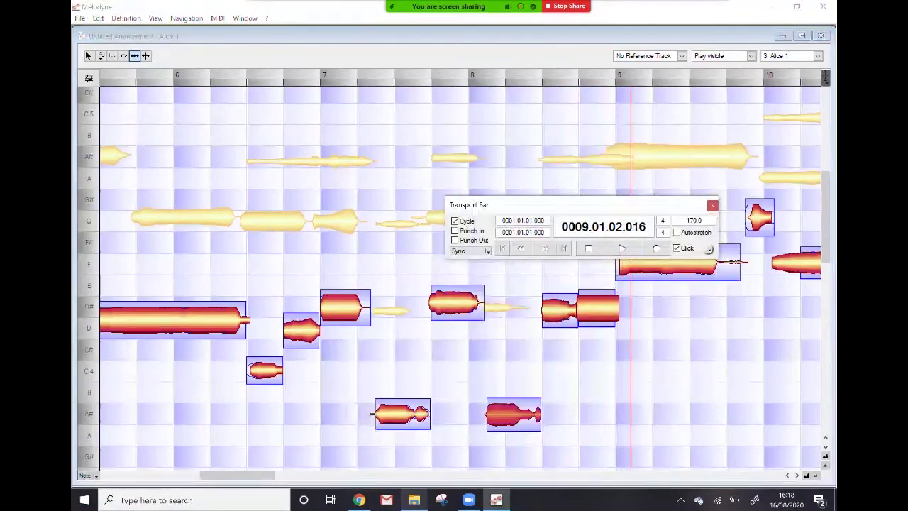
Set the playback mode to Play selected and play track 3 from the start of bar 9
click(724, 56)
click(722, 46)
key(space)
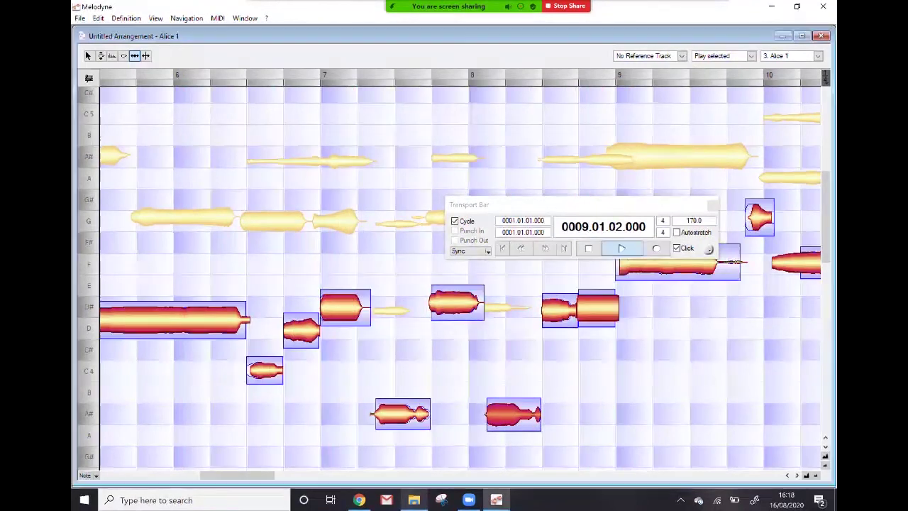
key(space)
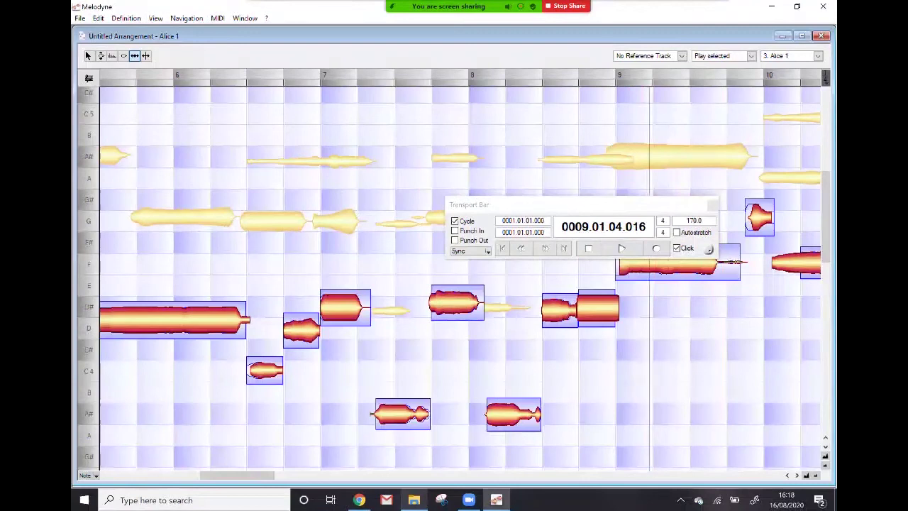
Switch the editor to track 2, keeping the Play selected mode, and move the Transport Bar aside
drag(580, 204, 445, 176)
click(724, 56)
click(724, 56)
click(791, 56)
click(779, 45)
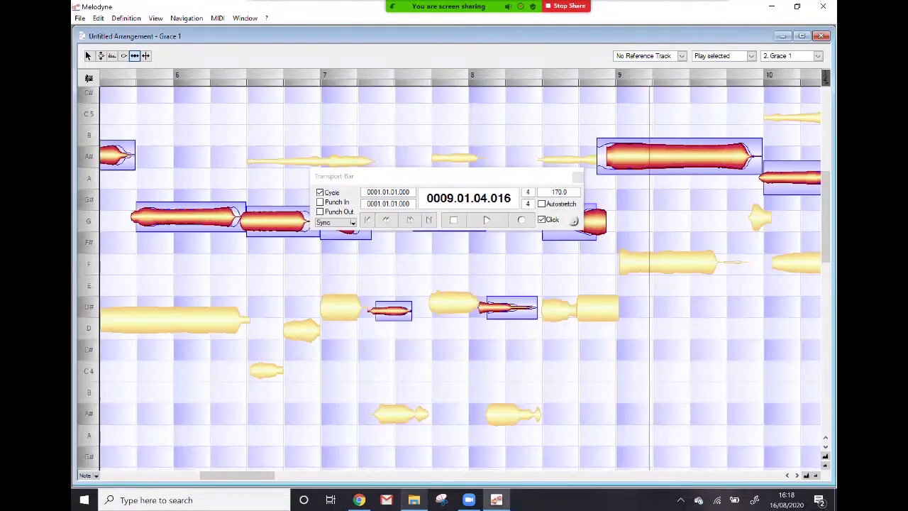
Clear the Transport Bar from the G notes and play track 2 through bar 6
double_click(228, 78)
drag(445, 176, 559, 308)
double_click(140, 78)
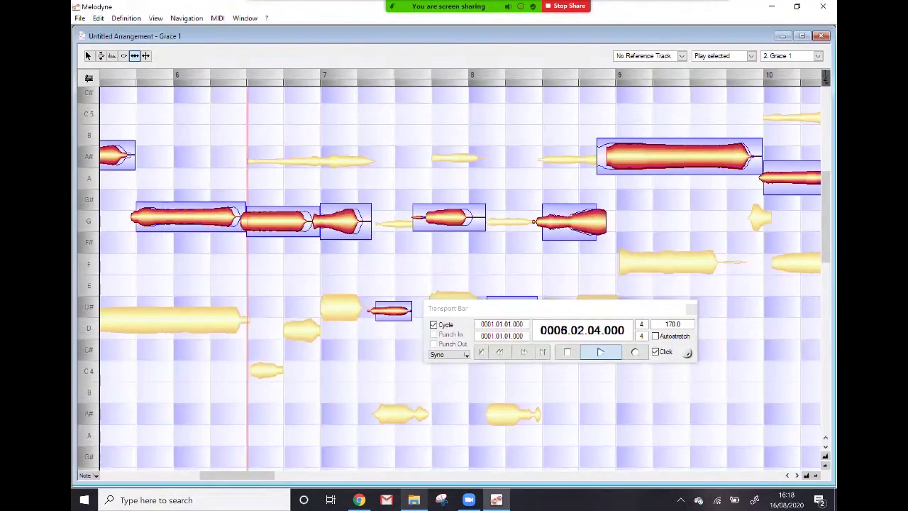
key(space)
Move the start of the G note at the beginning of bar 7 onto the bar line and quantize it to 1/8 at 80% intensity
drag(338, 220, 344, 221)
key(space)
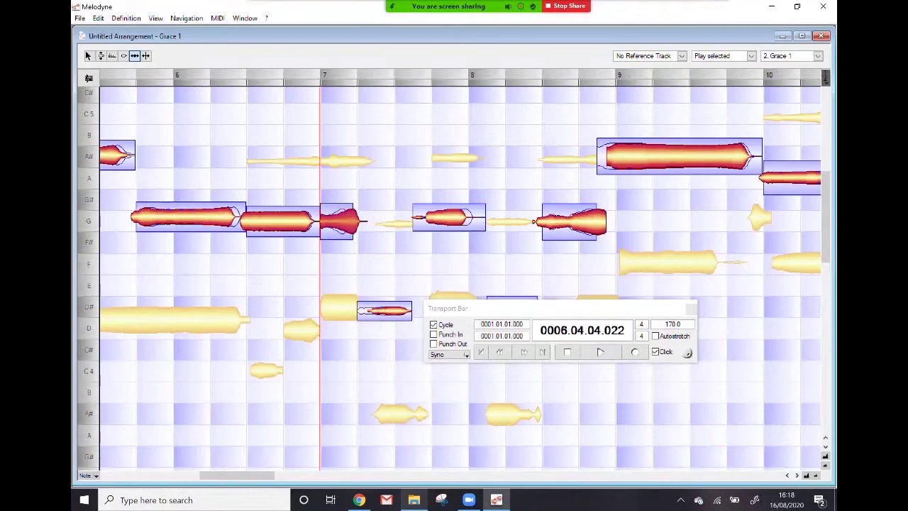
click(98, 18)
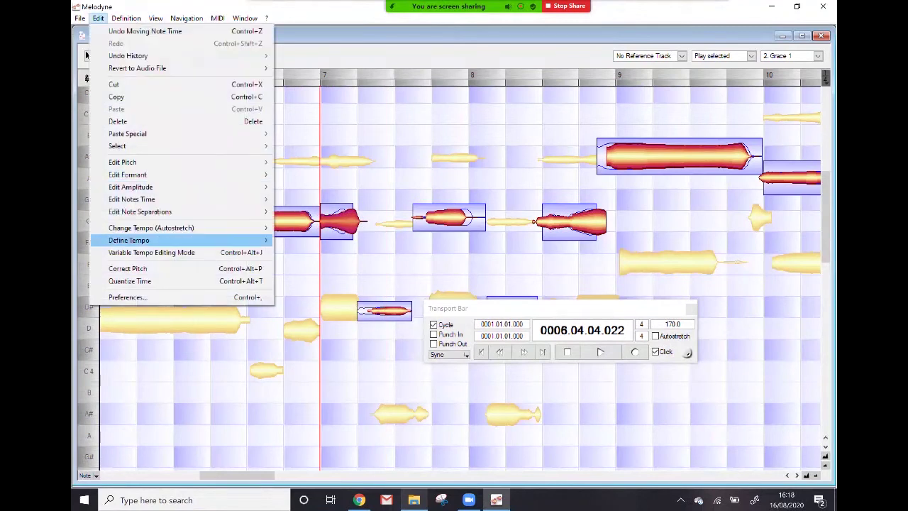
click(131, 280)
click(400, 196)
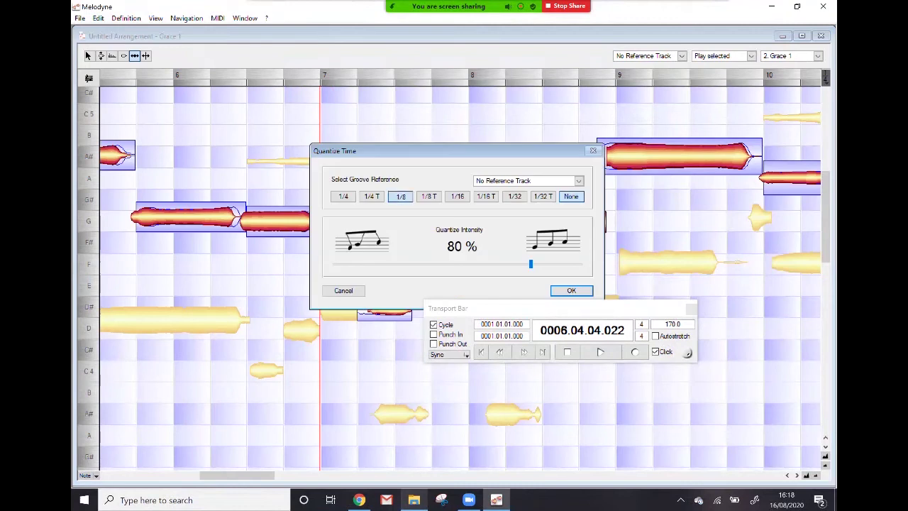
click(571, 290)
key(space)
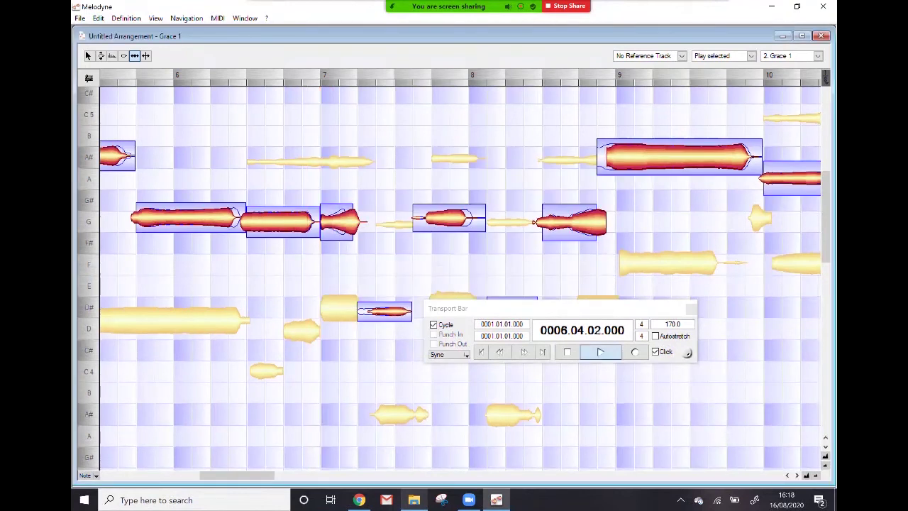
key(space)
Move the start of the D# note in bar 7 about half a beat later and play the passage
drag(359, 311, 376, 311)
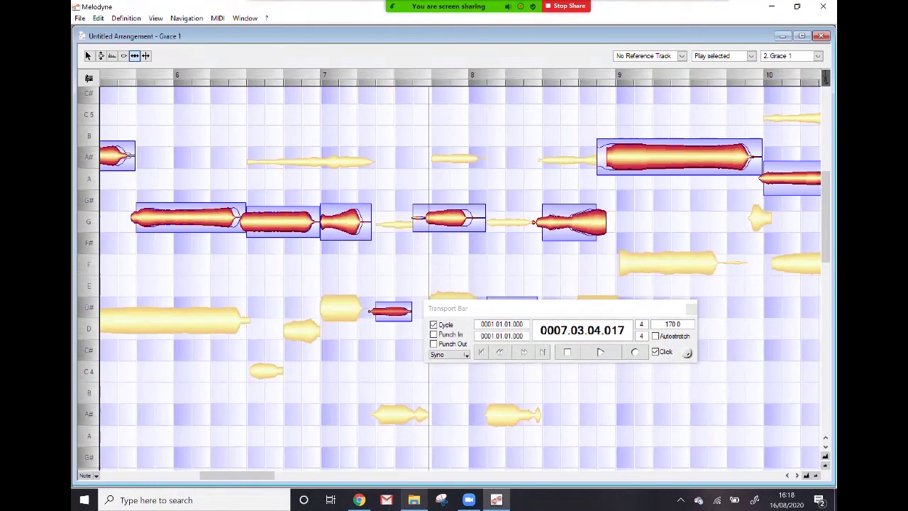
key(space)
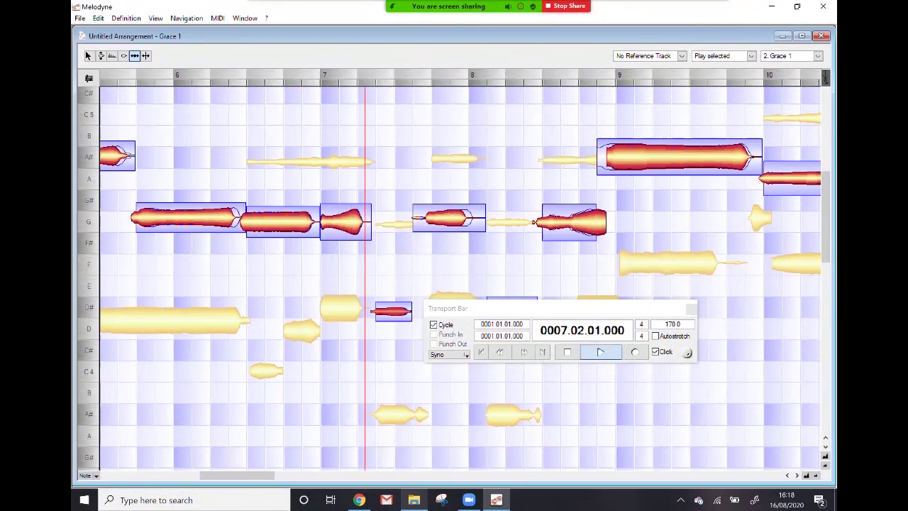
key(space)
Shift the start of the short G note late in bar 7 slightly later and play it
click(446, 218)
drag(418, 218, 426, 218)
key(space)
Uncover the D# note in bar 8, move its start slightly later and play the passage
drag(512, 308, 578, 401)
key(space)
drag(481, 308, 486, 308)
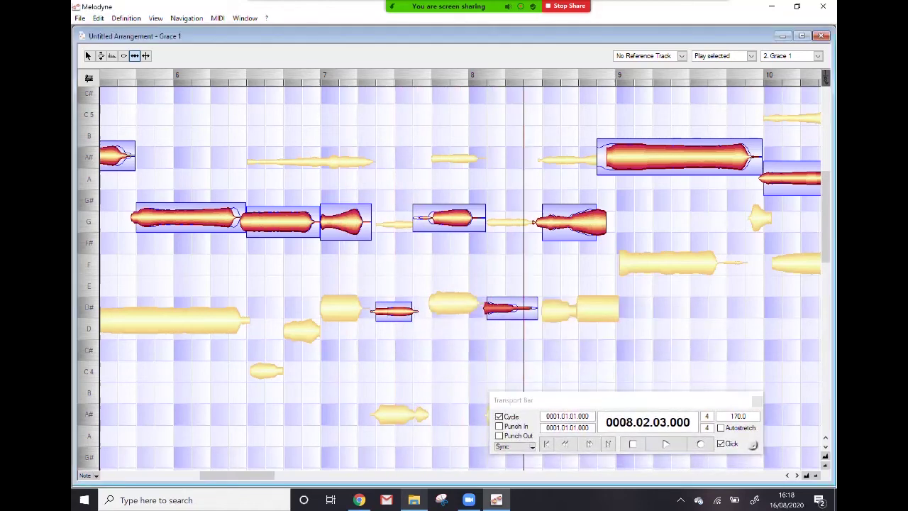
key(space)
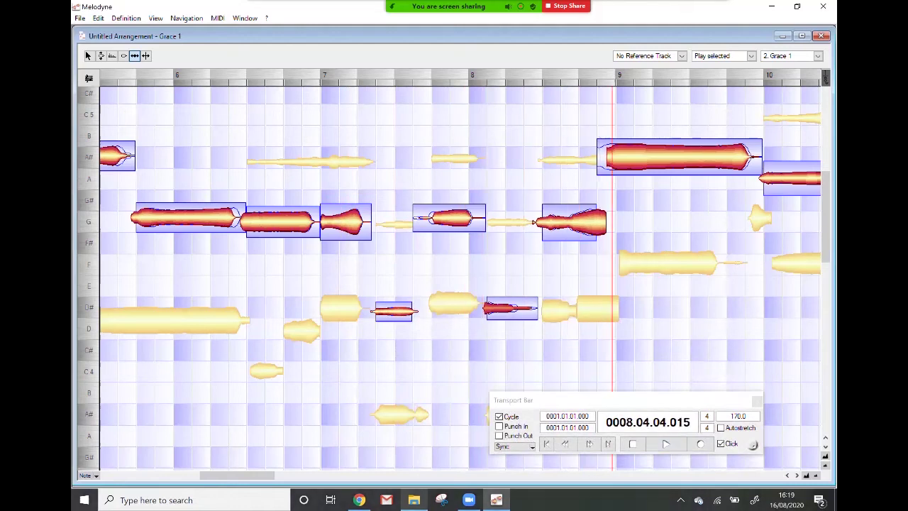
key(space)
Switch the editor to track 1 and play it from bar 8
click(818, 56)
click(780, 46)
key(space)
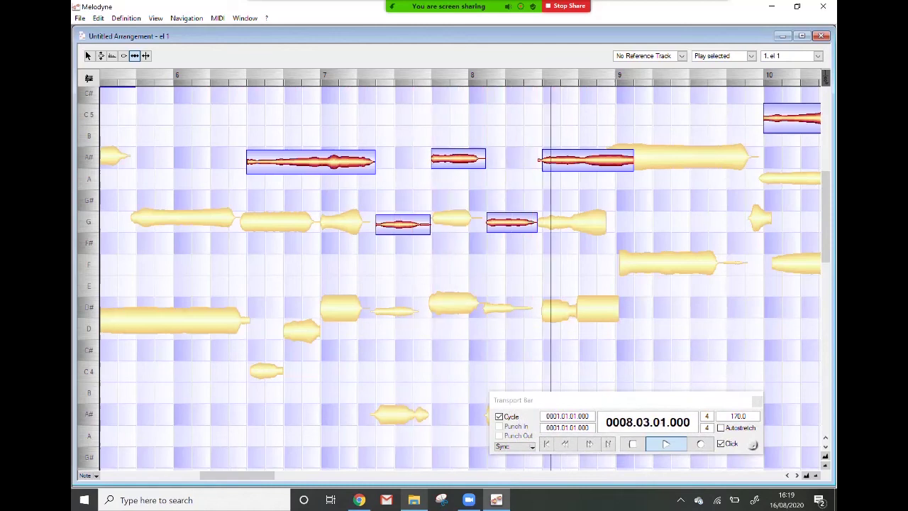
key(space)
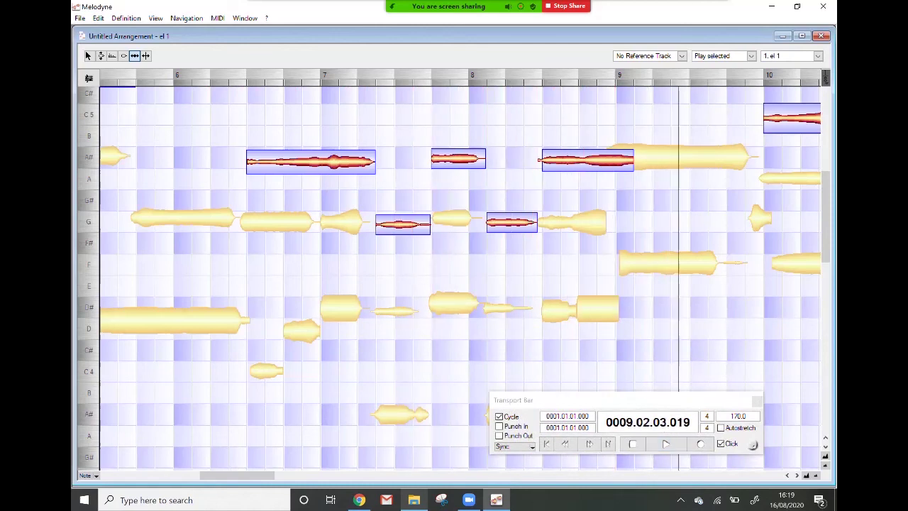
Set the playback mode to Play visible and play all visible tracks together with the Transport Bar moved off the lower notes
scroll(450, 279, up, 3)
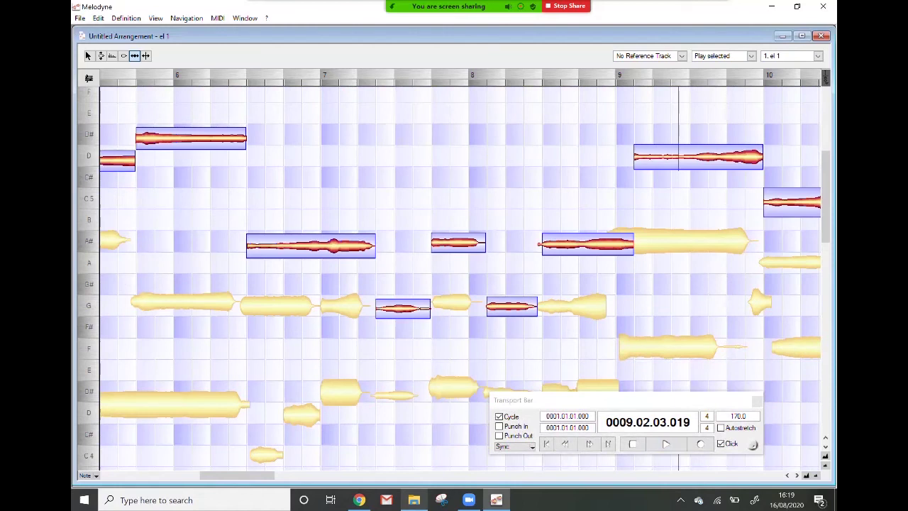
drag(540, 400, 329, 96)
scroll(450, 278, down, 2)
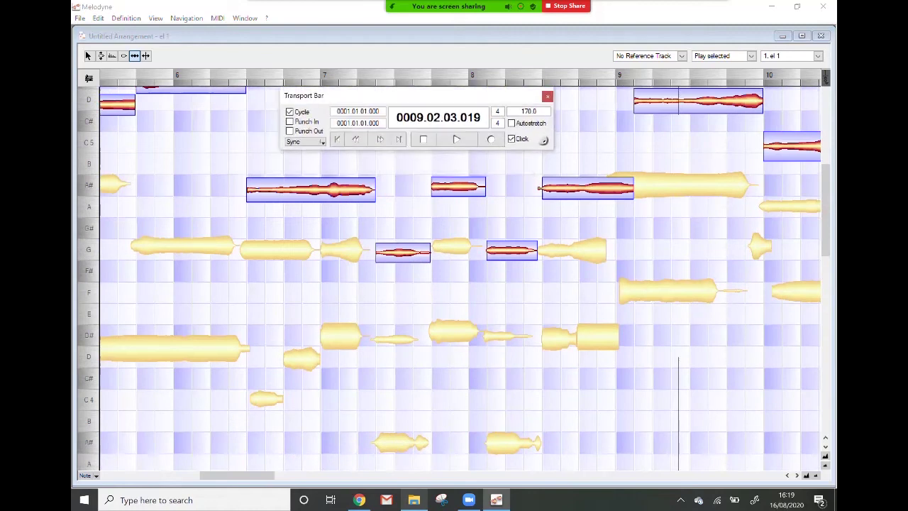
click(721, 55)
click(717, 70)
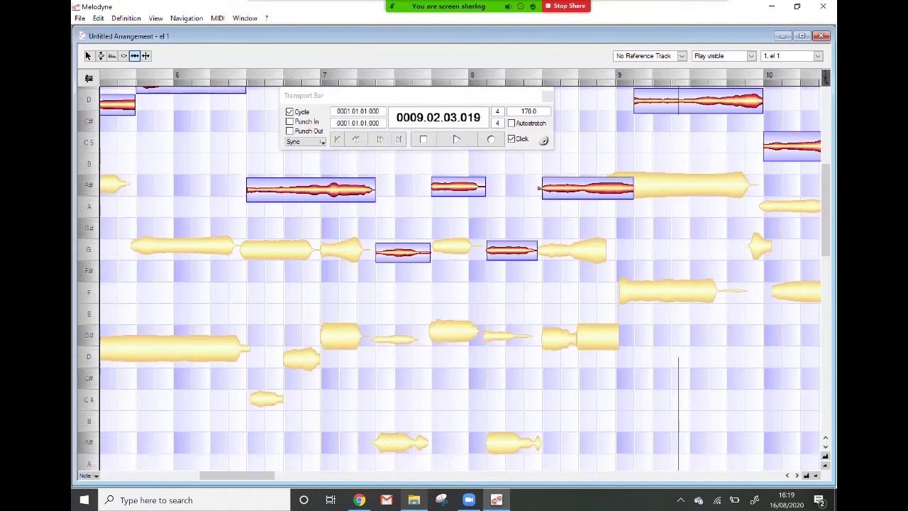
key(space)
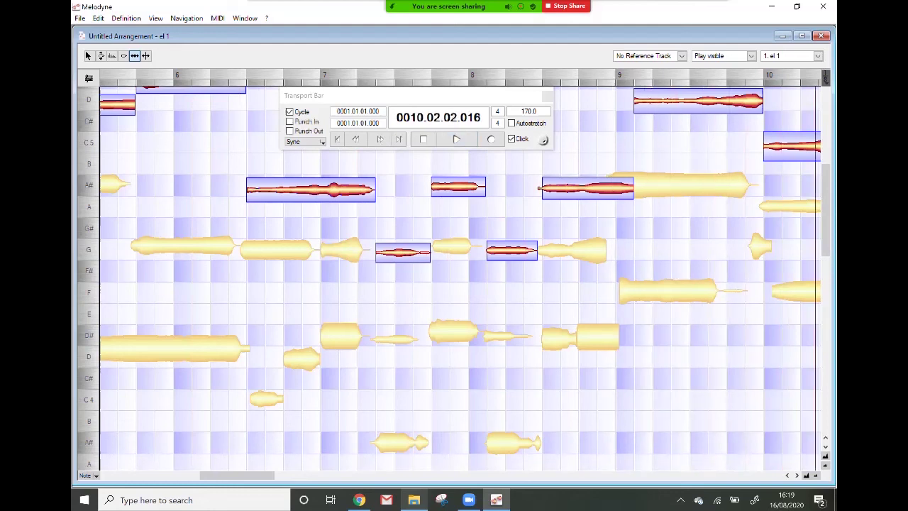
Switch back to track 2 in Play selected mode and move the Transport Bar away from its notes
click(791, 56)
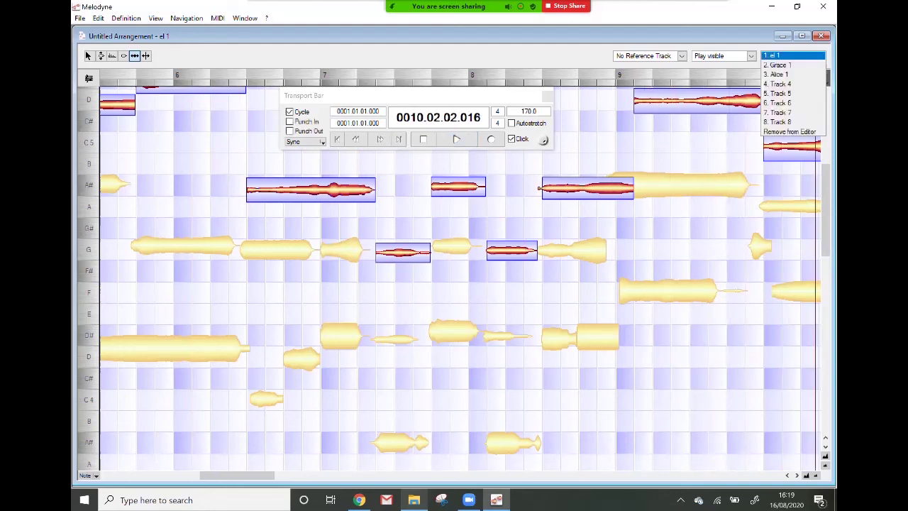
click(788, 66)
click(720, 55)
click(718, 55)
drag(305, 95, 537, 374)
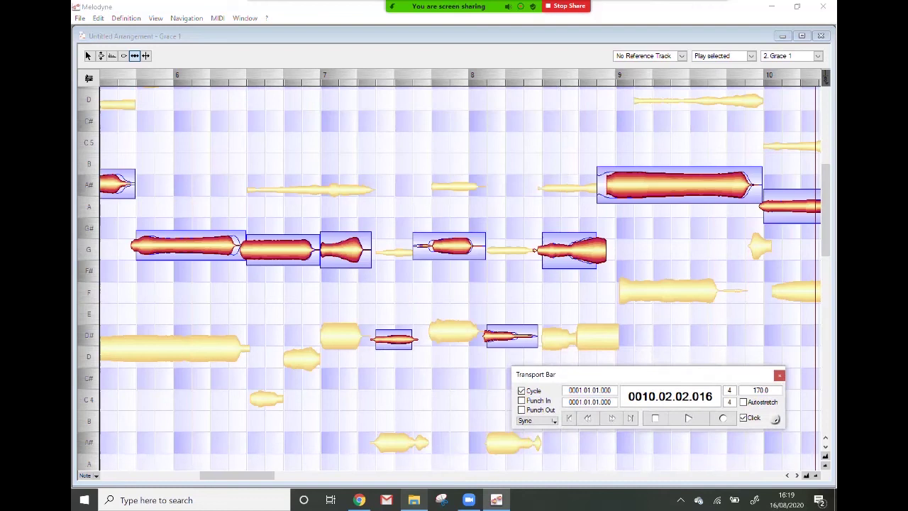
Play track 2 from late in bar 7 into bar 8
click(440, 77)
key(space)
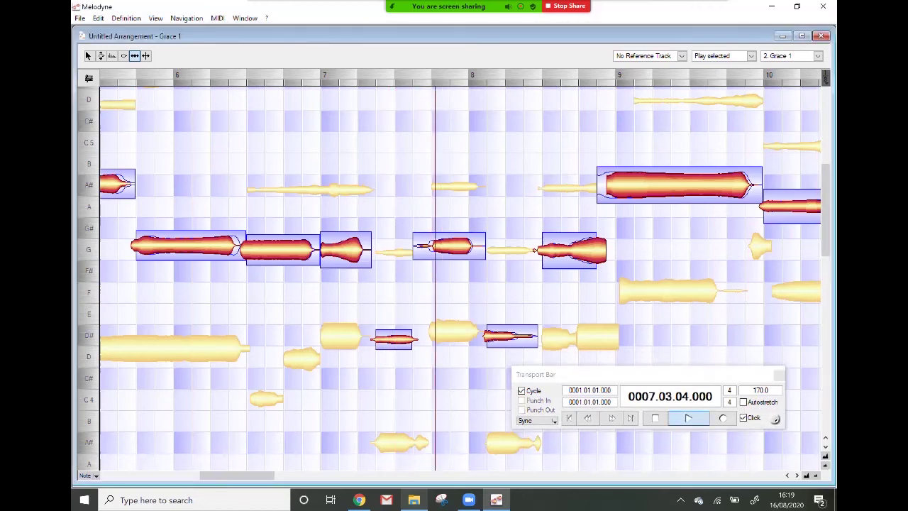
key(space)
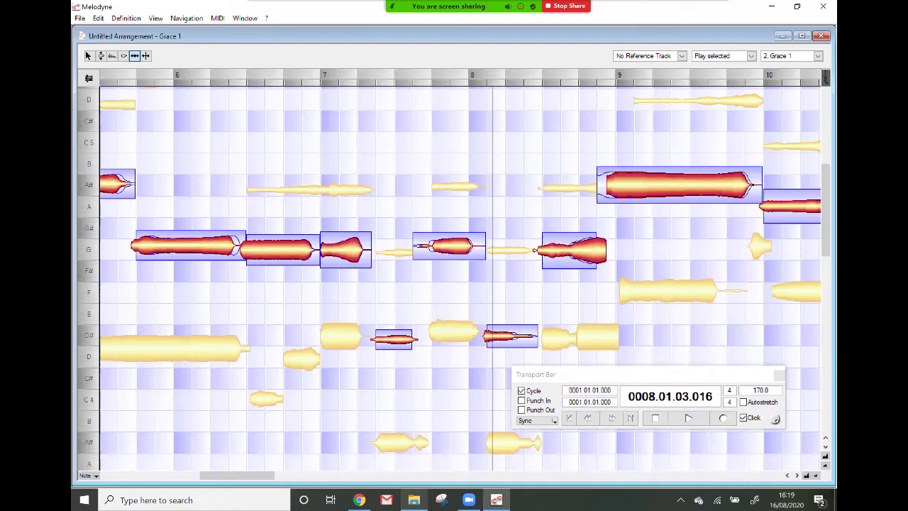
Split the D# note in bar 8 just past its middle with the Note Separation tool and return to the note timing tool
key(F6)
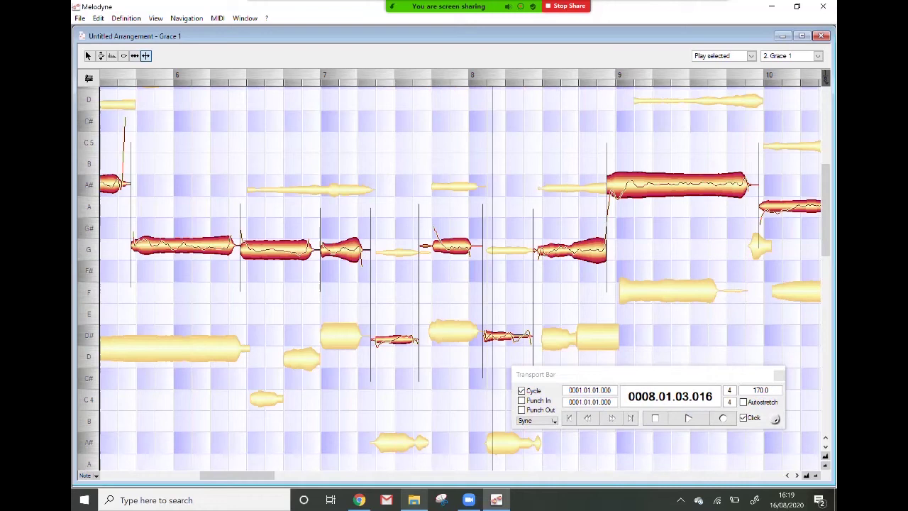
double_click(512, 336)
right_click(484, 355)
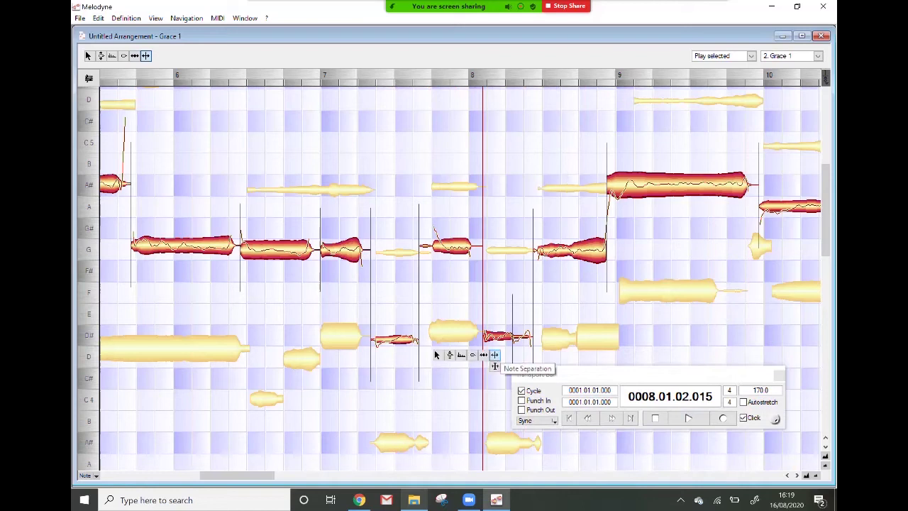
click(483, 355)
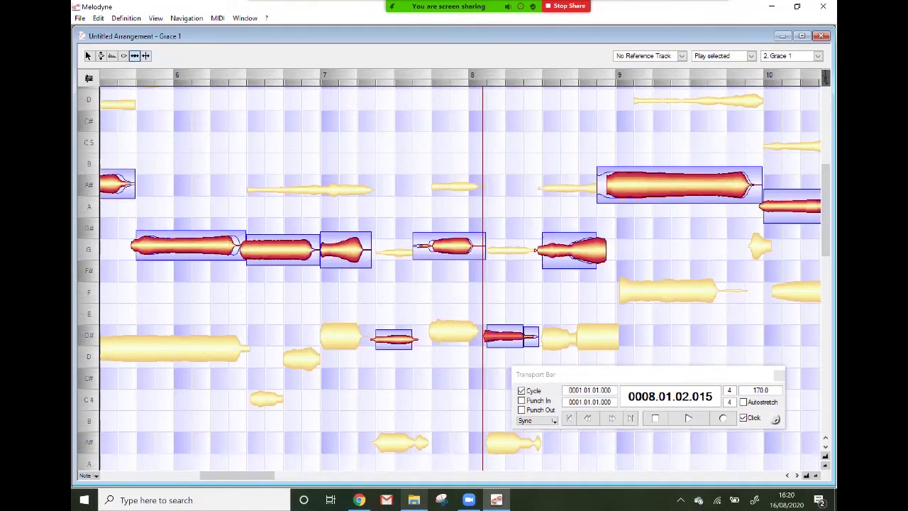
Play the passage around the split D# note from the end of bar 7 and again from beat 2 of bar 8
key(space)
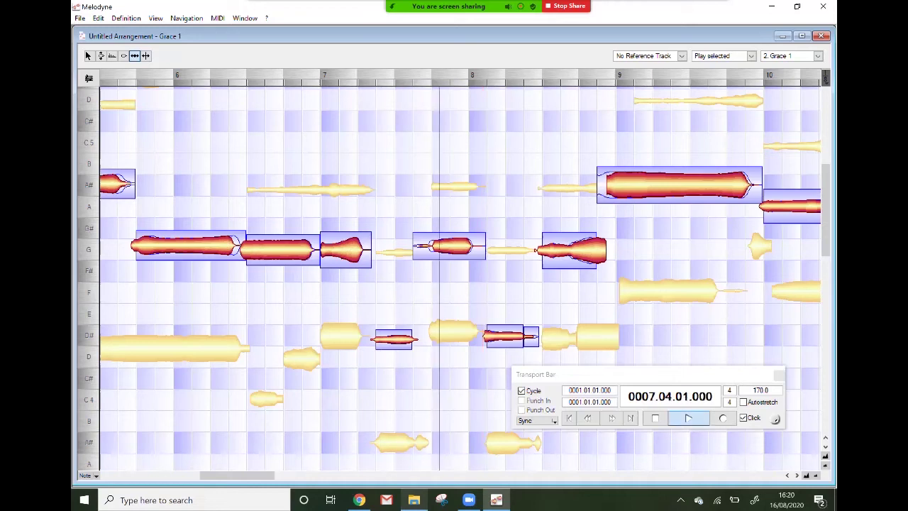
key(space)
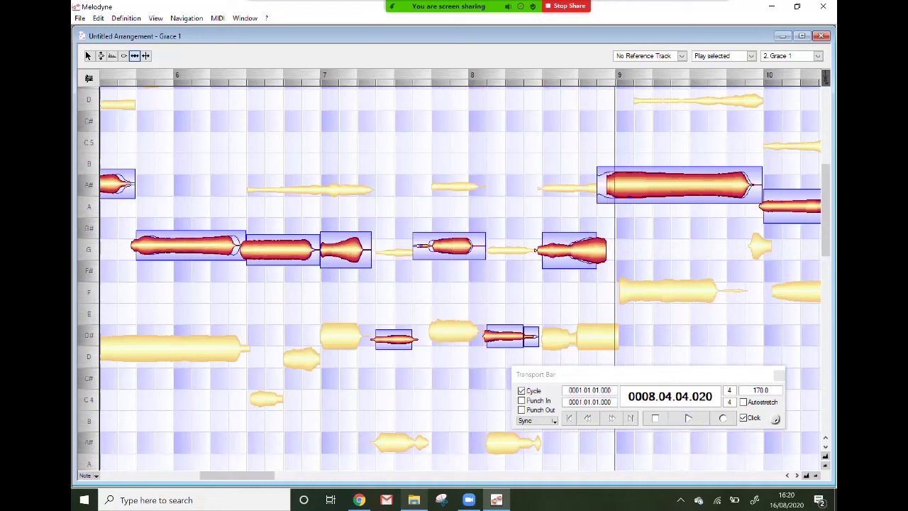
click(520, 77)
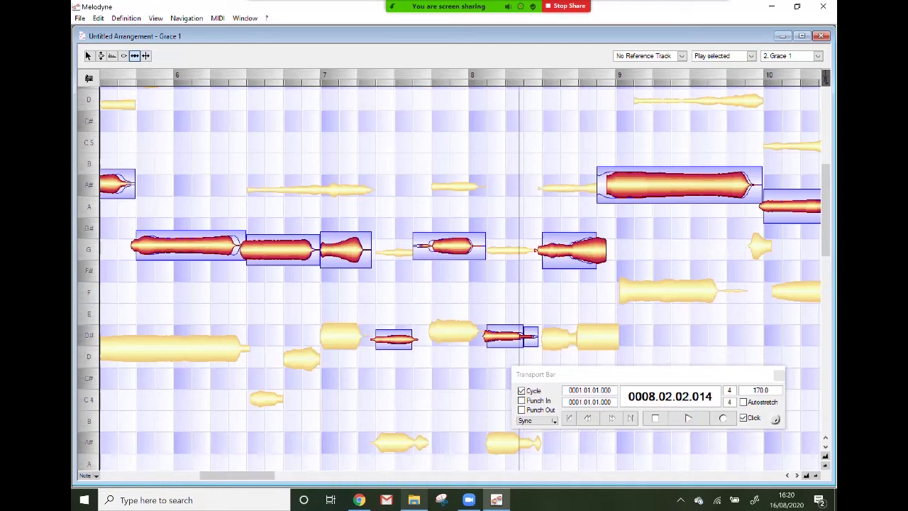
key(space)
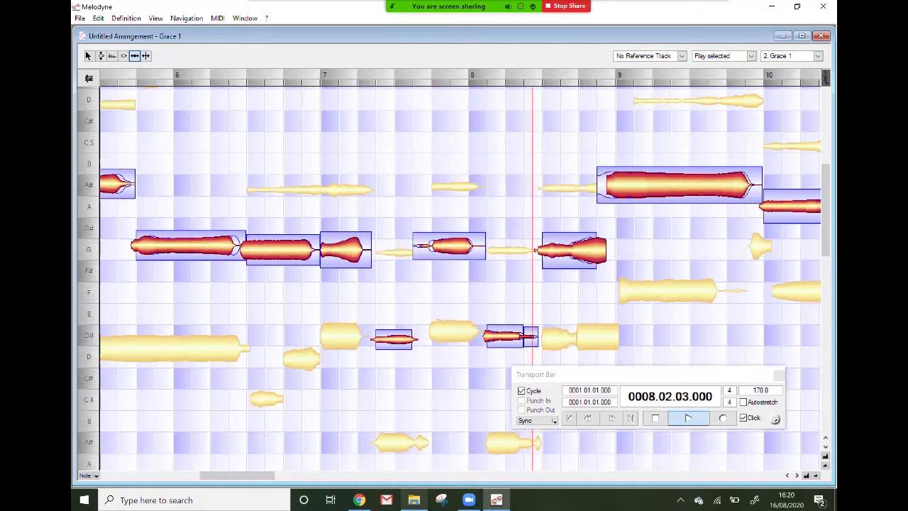
Move the Transport Bar above the notes and switch the editor to track 3
drag(568, 374, 244, 118)
click(817, 55)
click(788, 81)
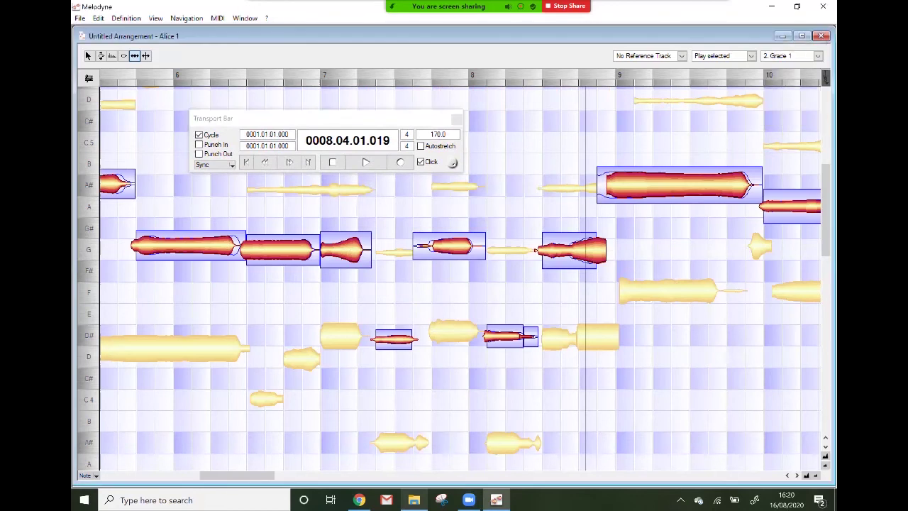
Split the A# note in bar 7 just before its short tail with the Note Separation tool and return to the note timing tool
key(space)
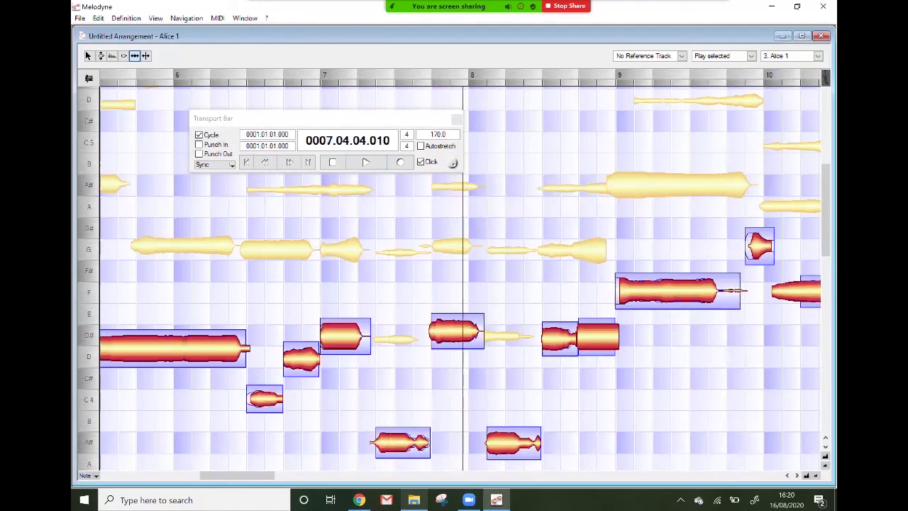
right_click(374, 382)
click(429, 386)
double_click(415, 441)
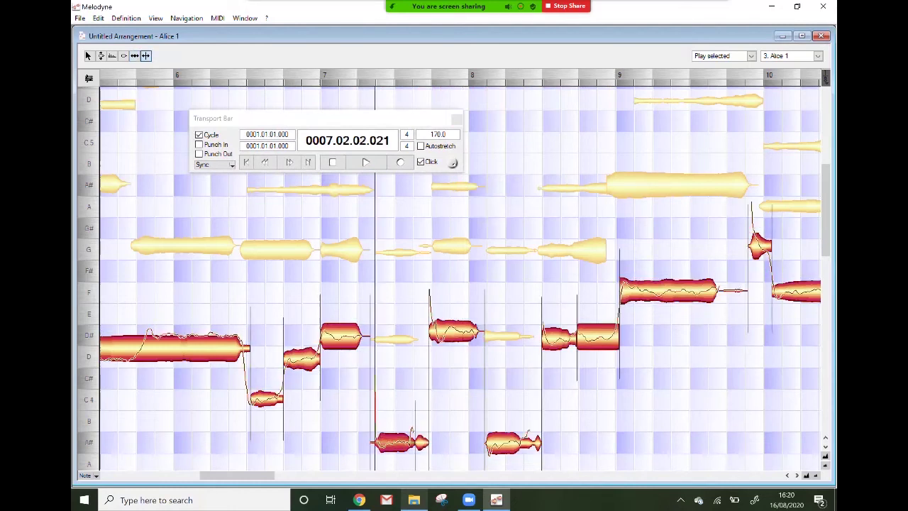
right_click(415, 407)
click(432, 404)
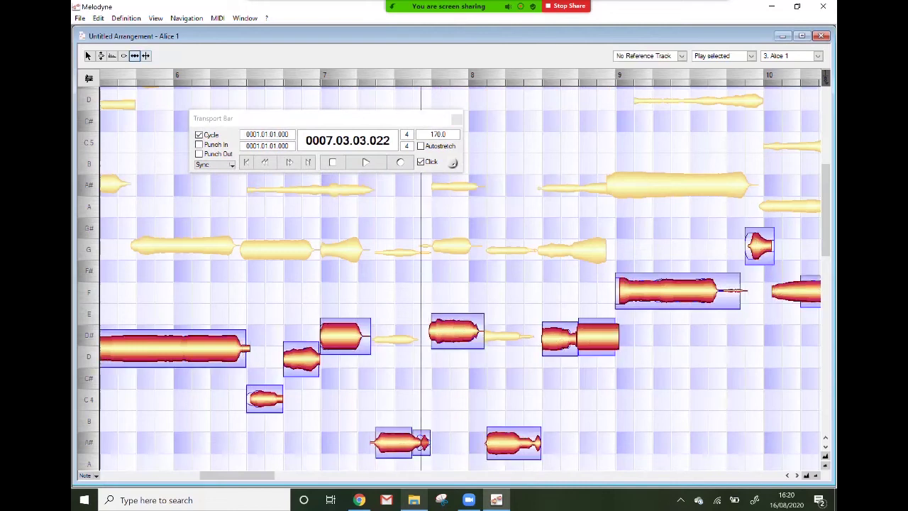
Select the split-off tail of the A# note in bar 7 and play track 3 from there through bar 9
click(416, 442)
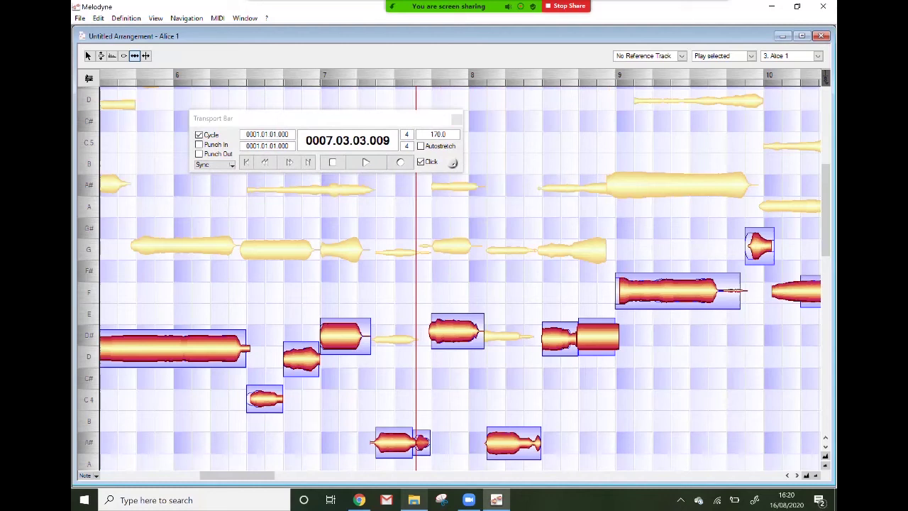
click(418, 443)
key(space)
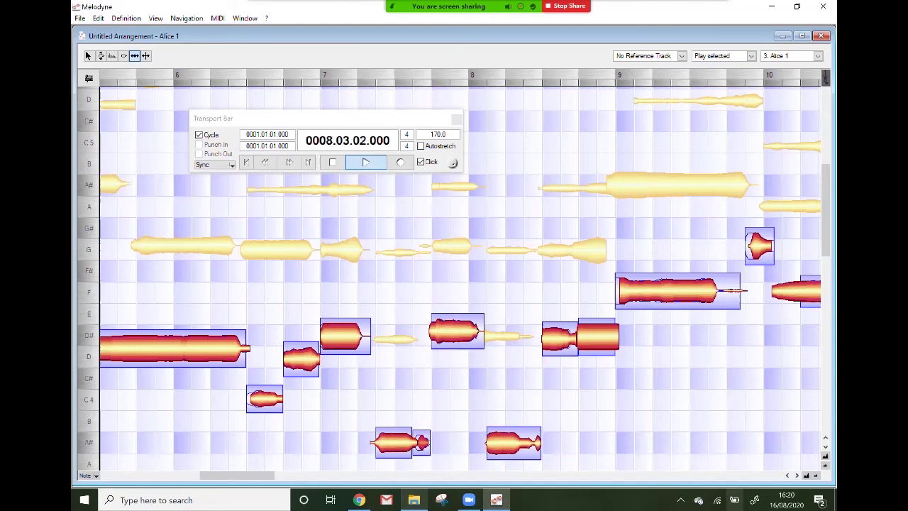
key(space)
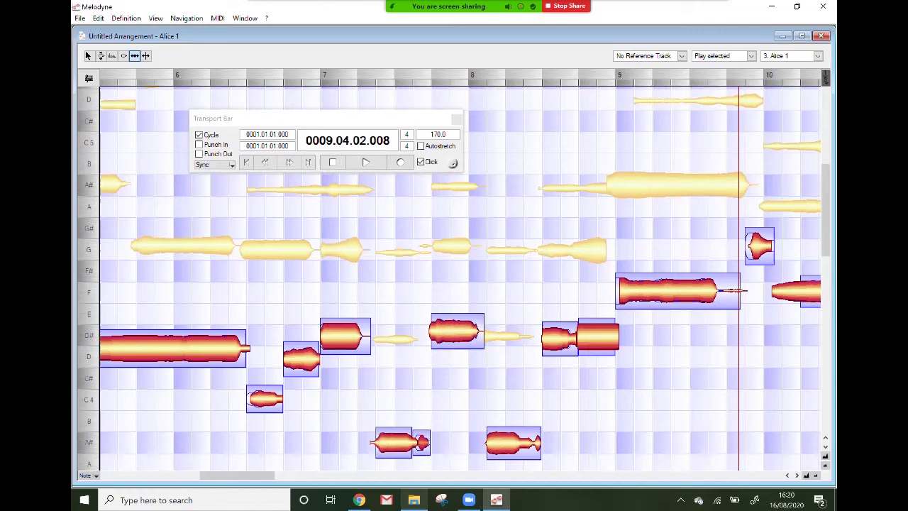
Set playback to Play visible, move the Transport Bar below the notes of bars 9 to 11, and play from late bar 9 into bar 11
scroll(461, 277, right, 8)
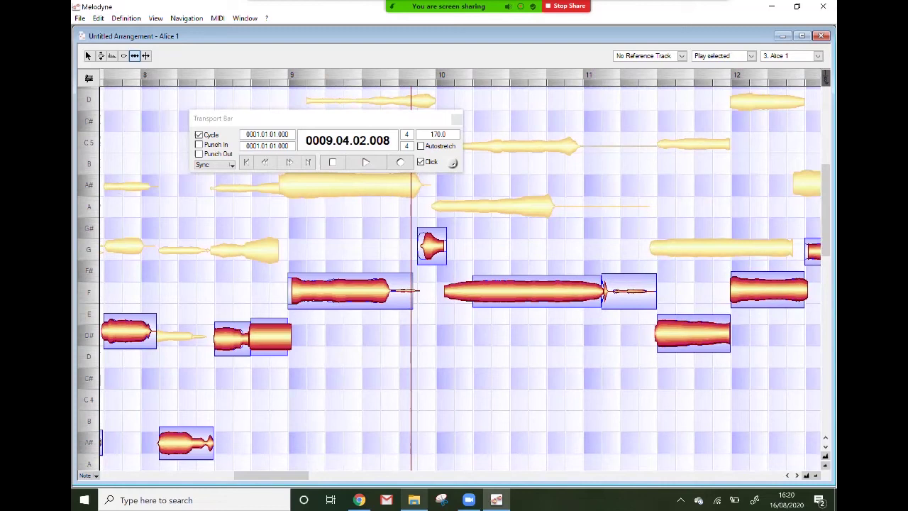
drag(213, 117, 388, 357)
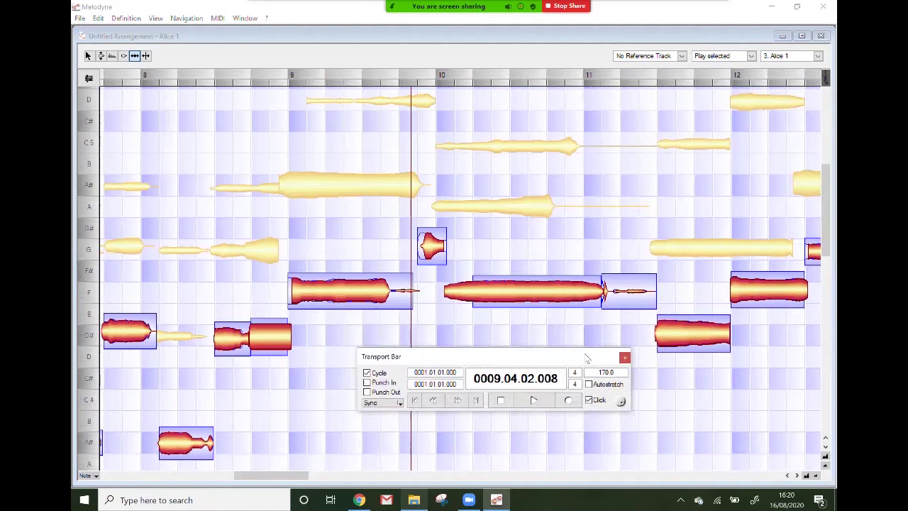
click(723, 55)
click(710, 65)
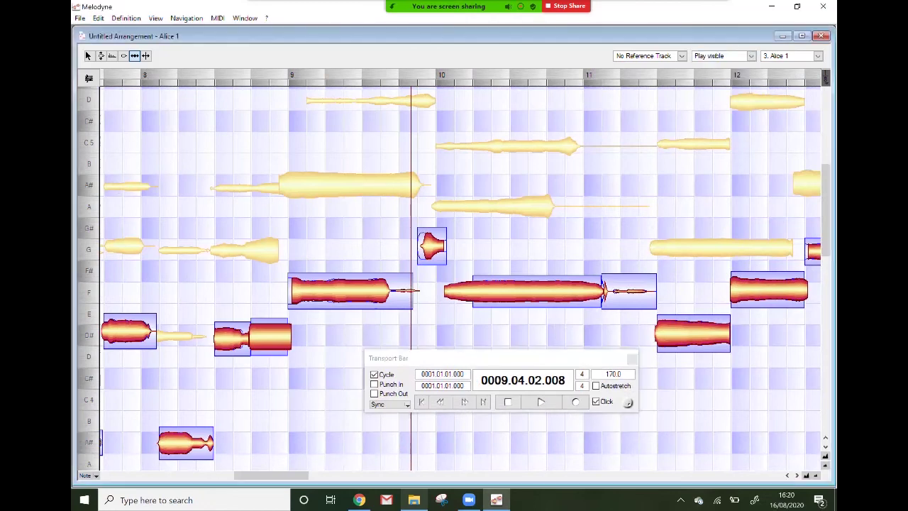
key(space)
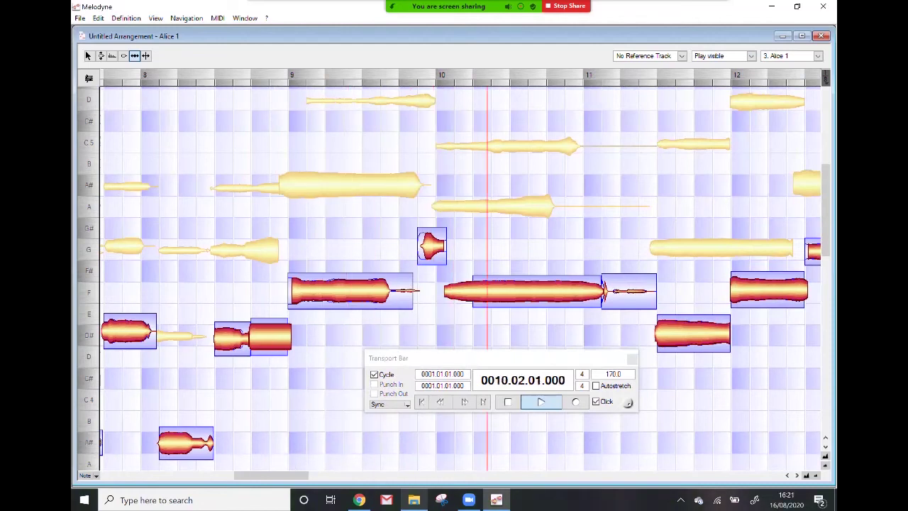
key(space)
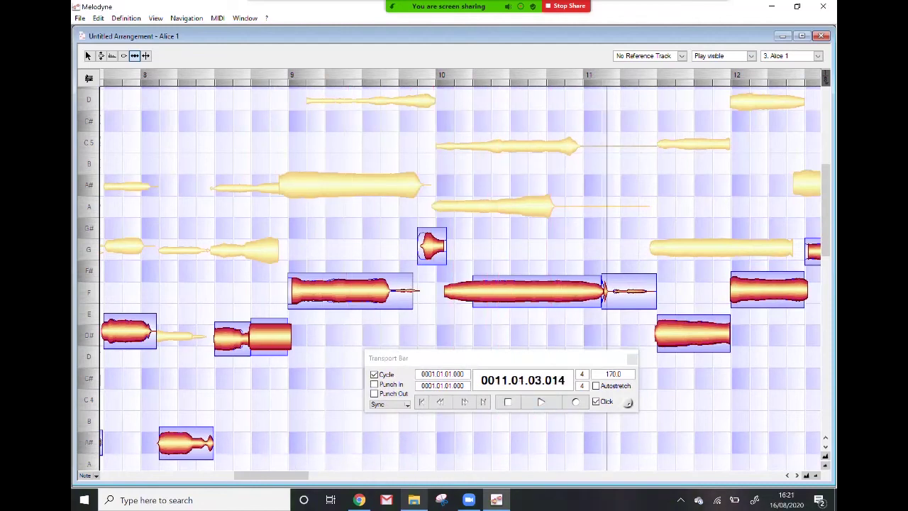
Delete the thin tail of the long F note in bar 11 of track 3 and switch to the pitch editing tool
key(F6)
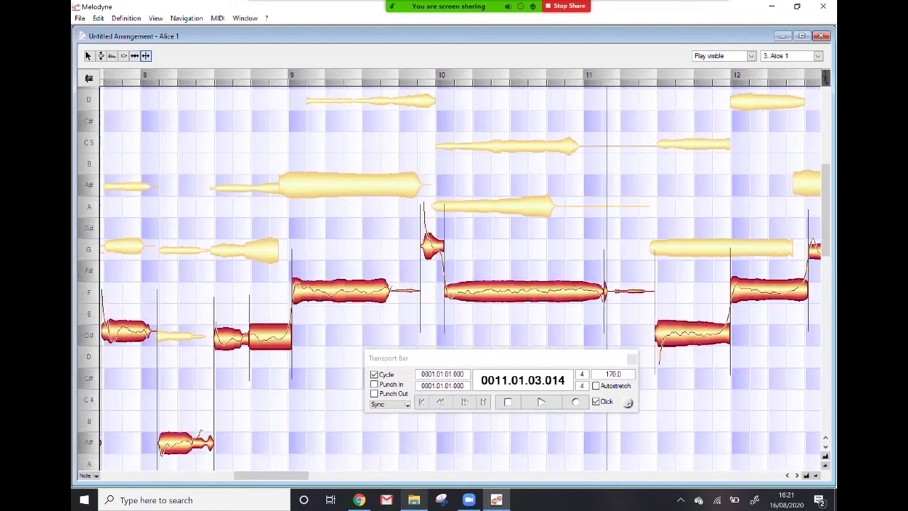
key(Delete)
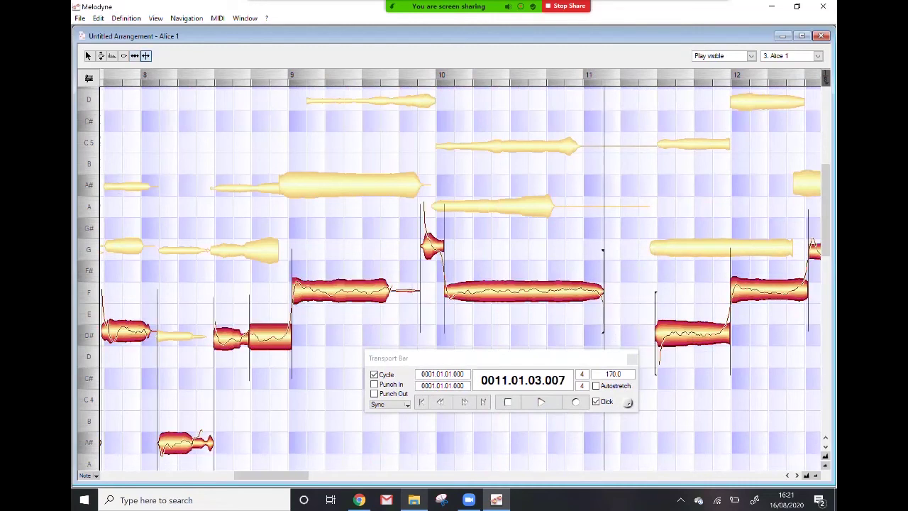
right_click(521, 246)
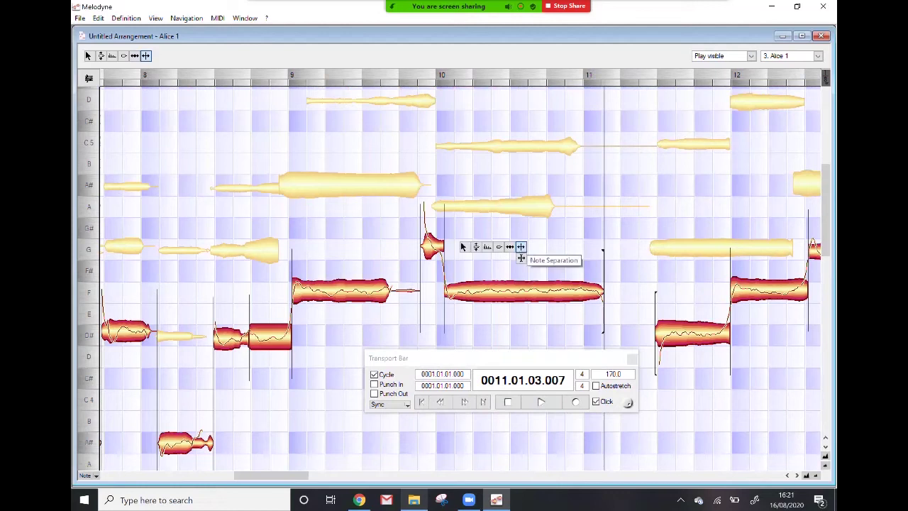
click(476, 247)
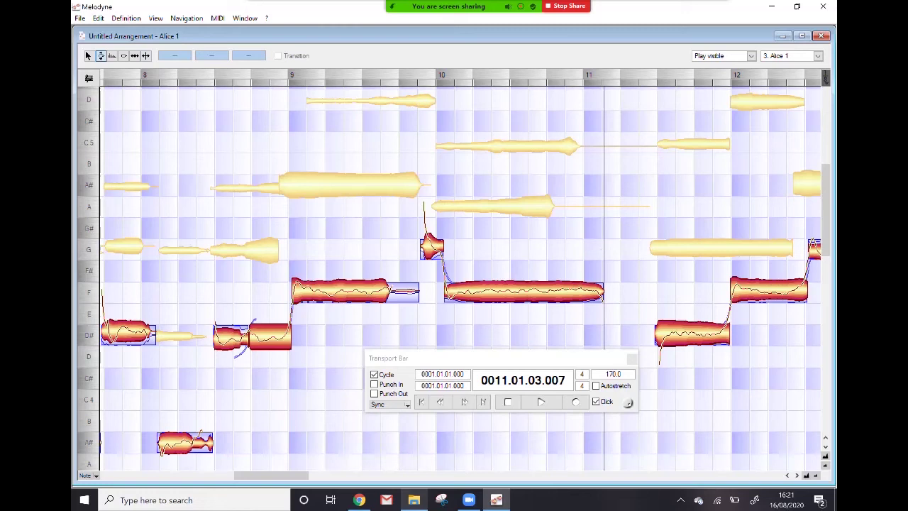
Move the Transport Bar further below the notes and play all parts from late bar 9 through bar 10
drag(455, 359, 467, 390)
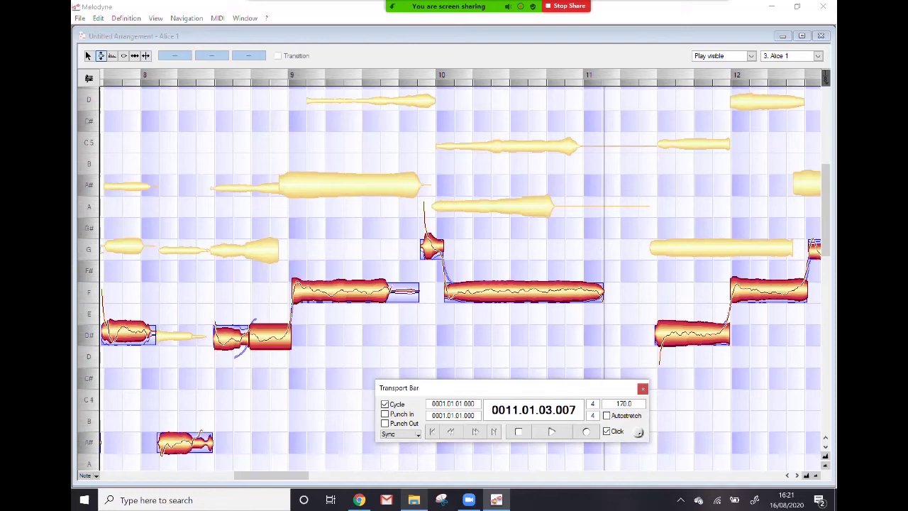
click(412, 78)
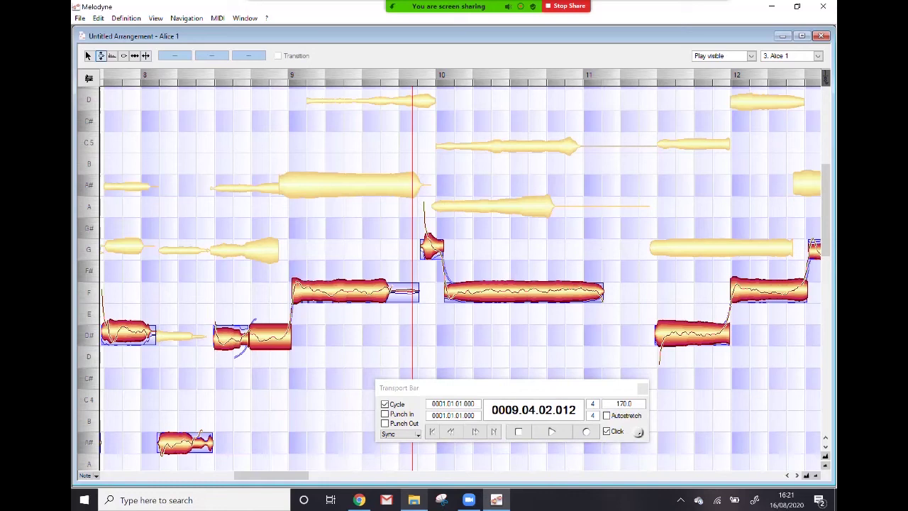
key(space)
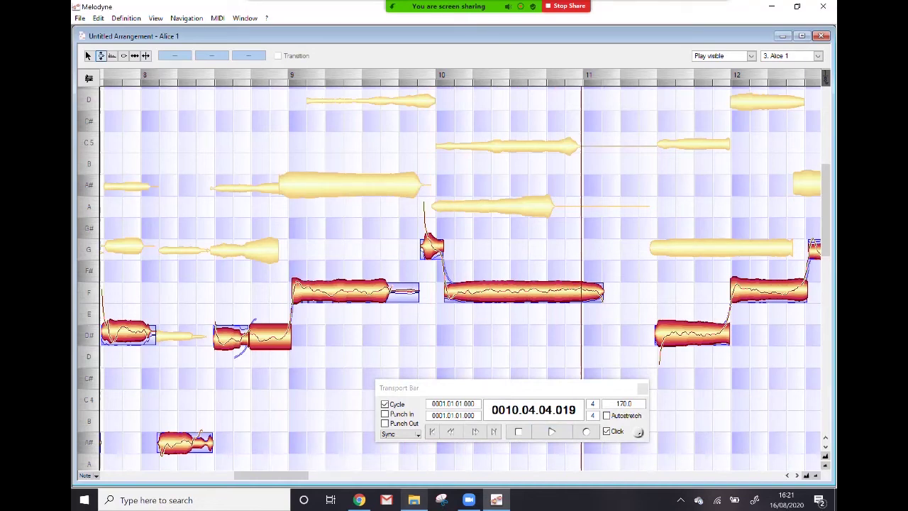
click(476, 75)
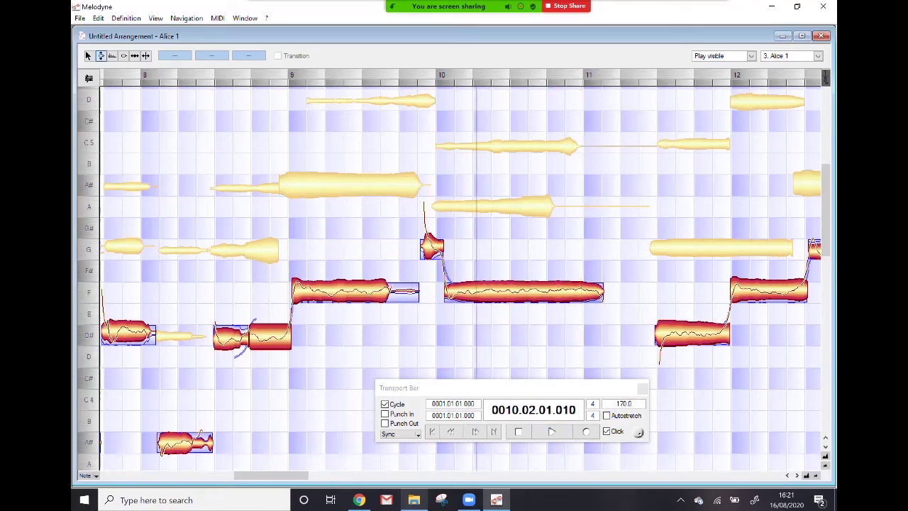
Delete the long F note in bar 10 of track 3 together with the short G note just before it
click(469, 291)
shift+click(424, 247)
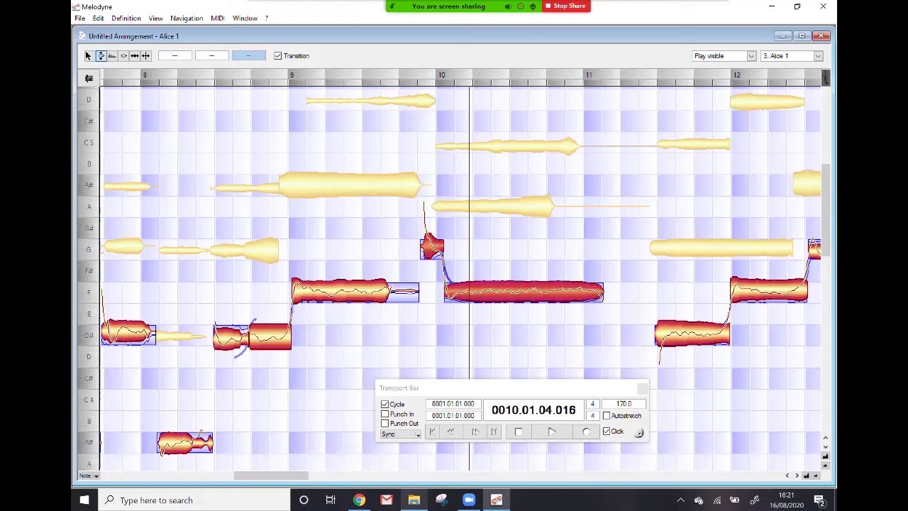
key(Delete)
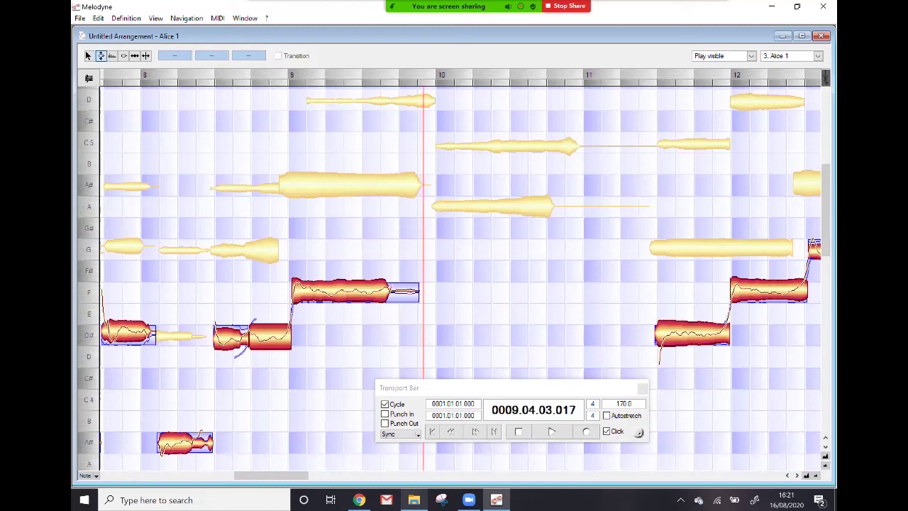
Copy the A note in bar 10 of track 2, paste it into track 3 and lower it four semitones to F
double_click(471, 206)
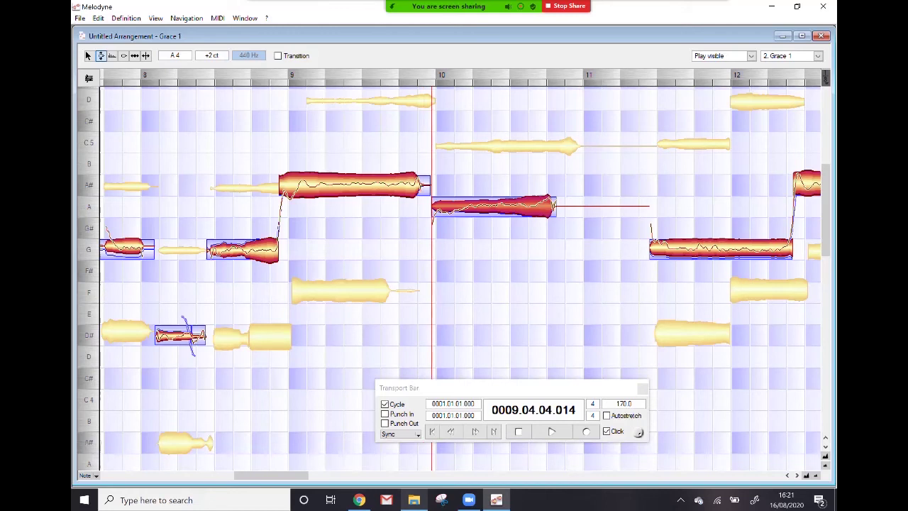
click(791, 56)
click(779, 65)
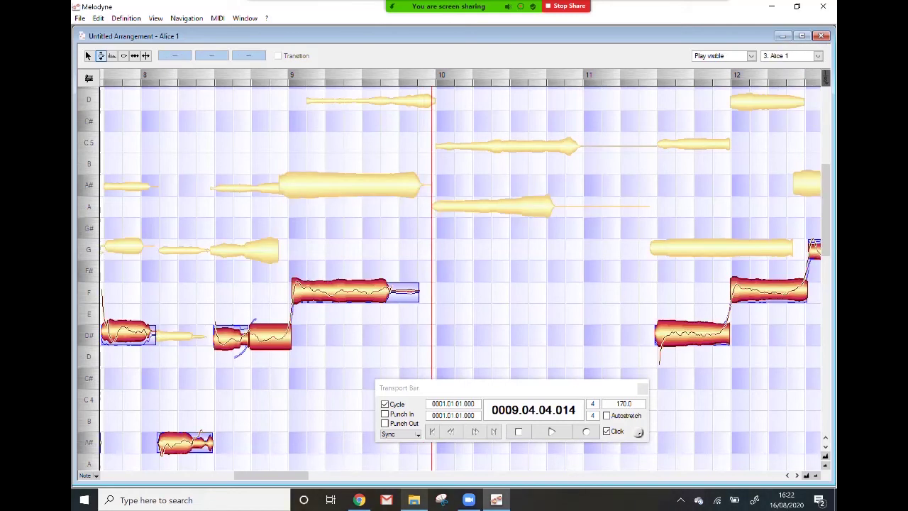
key(ctrl+v)
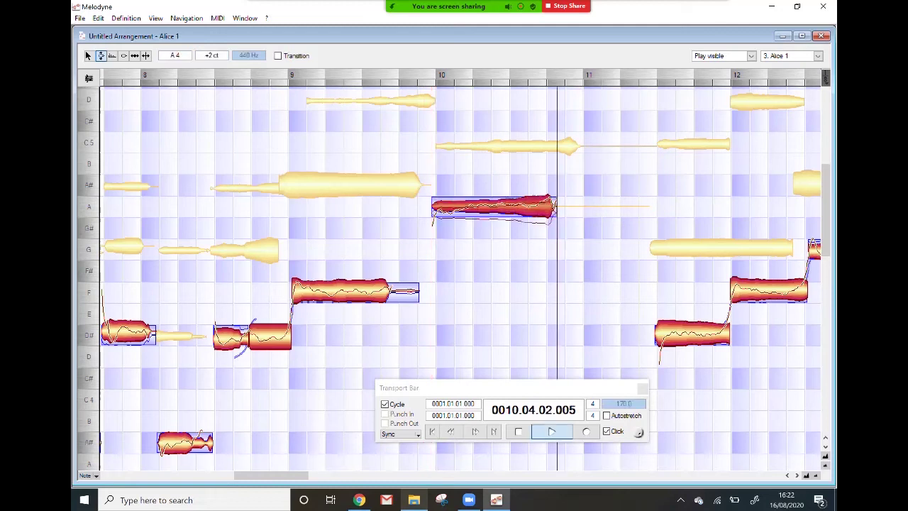
key(Down)
key(Down)
key(Down)
key(Down)
Split the thin tail off the F note in bar 9 with the Note Separation tool and delete the tail
right_click(436, 321)
click(481, 321)
double_click(394, 291)
click(407, 290)
key(Delete)
Return to the note timing tool and stretch the end of the F note in bar 9 almost to bar 10
right_click(377, 362)
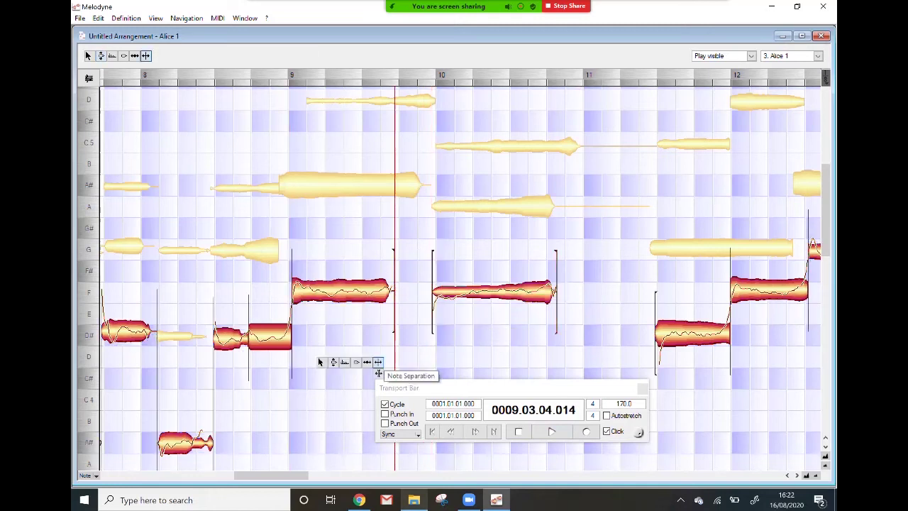
click(367, 362)
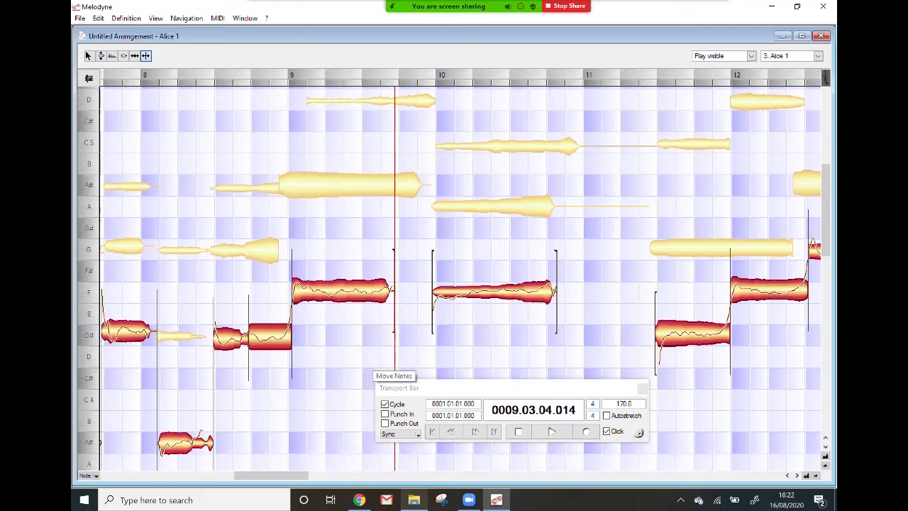
drag(355, 290, 353, 291)
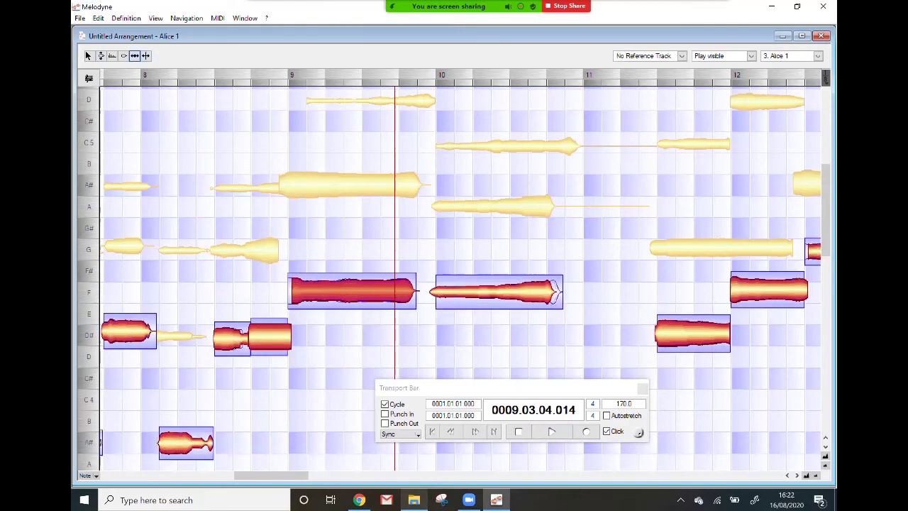
Play all visible parts from beat 4 of bar 8 through bar 9 to check the stretched F note
click(263, 78)
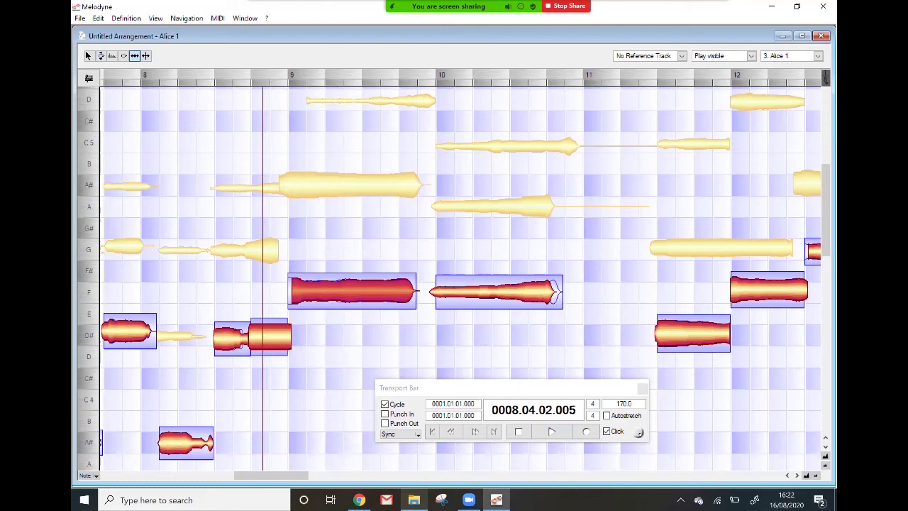
key(space)
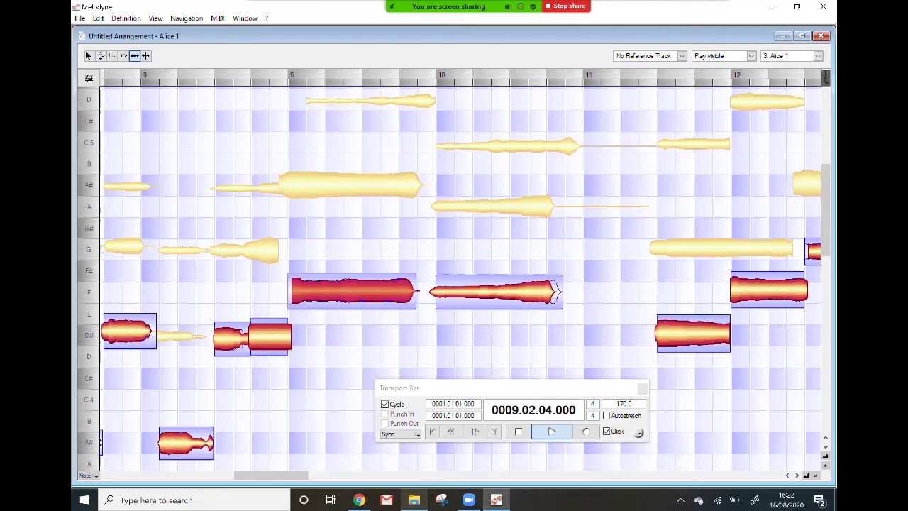
key(space)
Switch to track 1, split the C 5 note just before bar 11 with the Note Separation tool and delete its thin tail
double_click(506, 146)
right_click(544, 183)
click(603, 190)
double_click(581, 148)
click(614, 149)
key(Delete)
Shorten the end of the C 5 note in bar 10 to line up with the other parts and play the passage
right_click(571, 185)
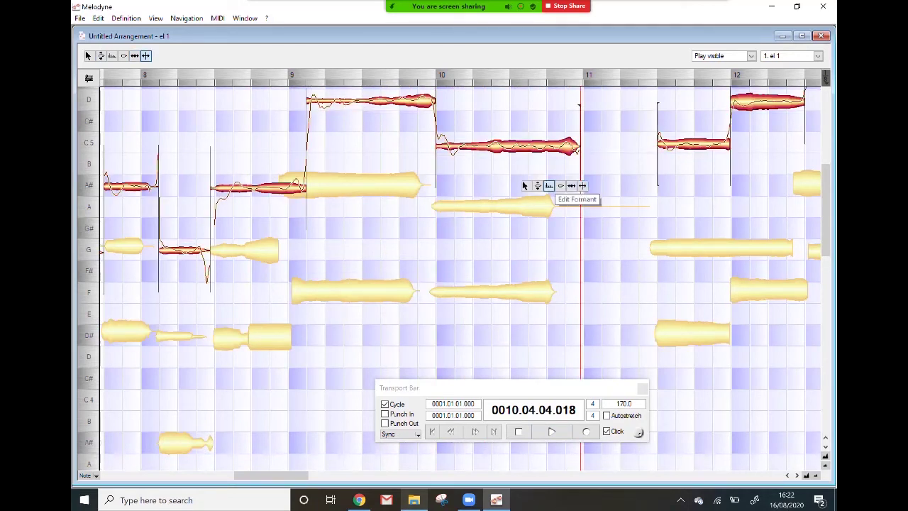
click(571, 186)
drag(577, 146, 554, 146)
key(space)
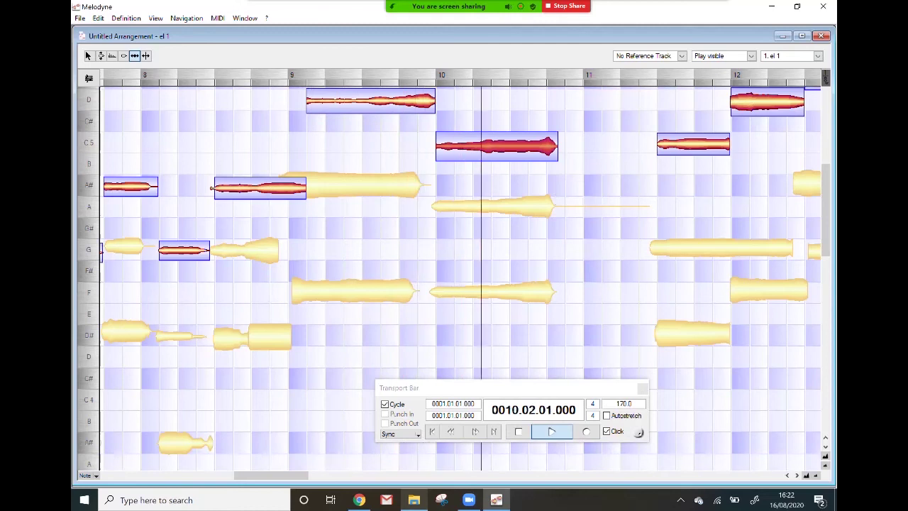
key(space)
Nudge the A note in bar 10 of track 2 slightly later and play the passage to check its timing
click(497, 205)
drag(497, 206, 499, 206)
key(space)
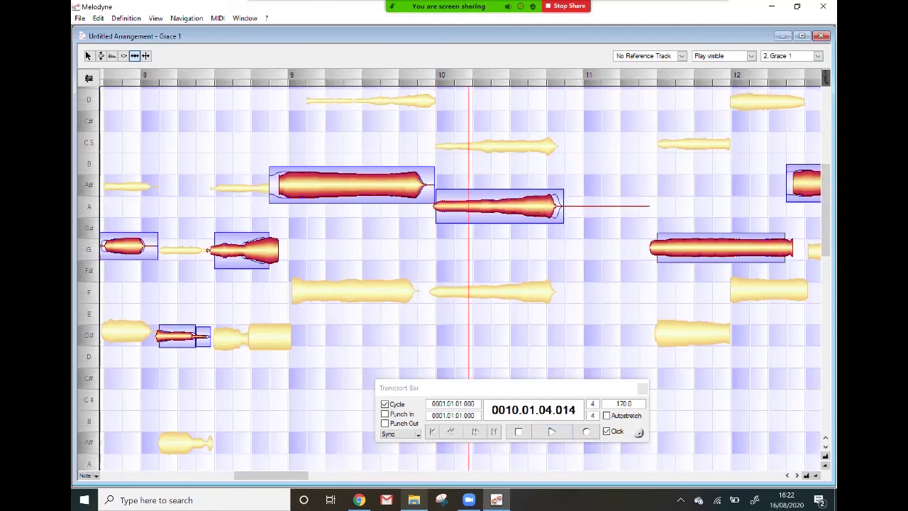
key(space)
key(space)
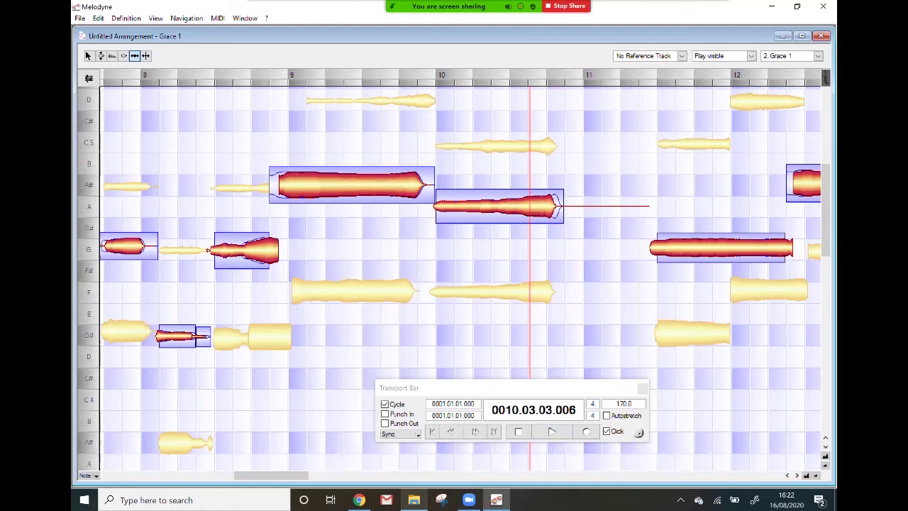
key(space)
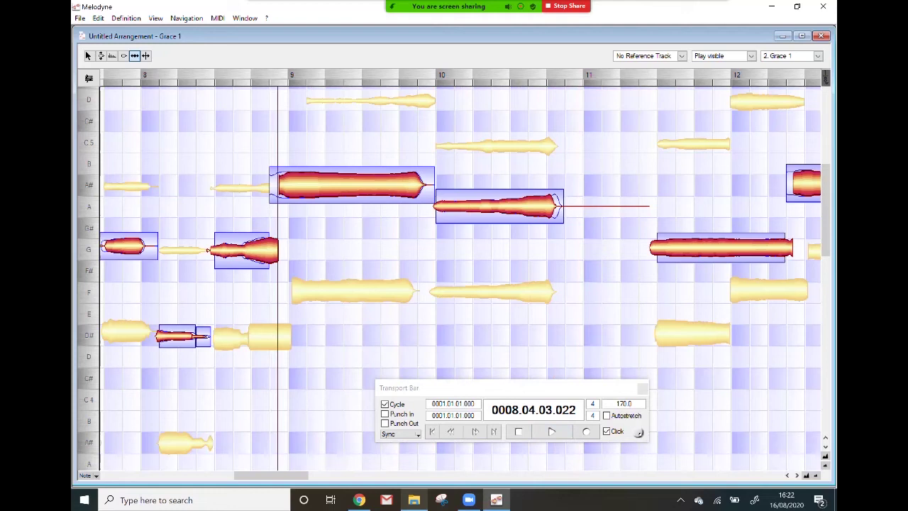
Switch to track 3 and play its notes across bars 9 and 10 in Play selected mode with the Edit Pitch tool active
double_click(489, 292)
click(342, 76)
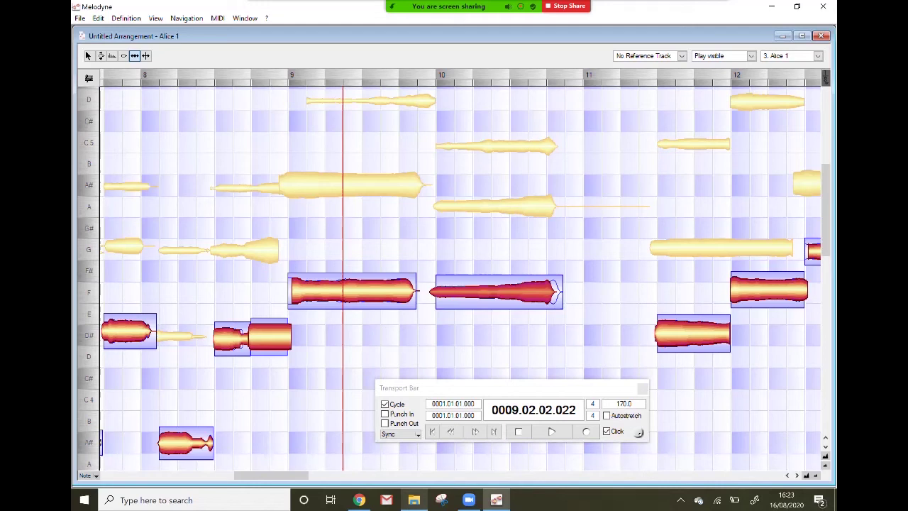
key(F2)
click(724, 55)
click(721, 45)
key(space)
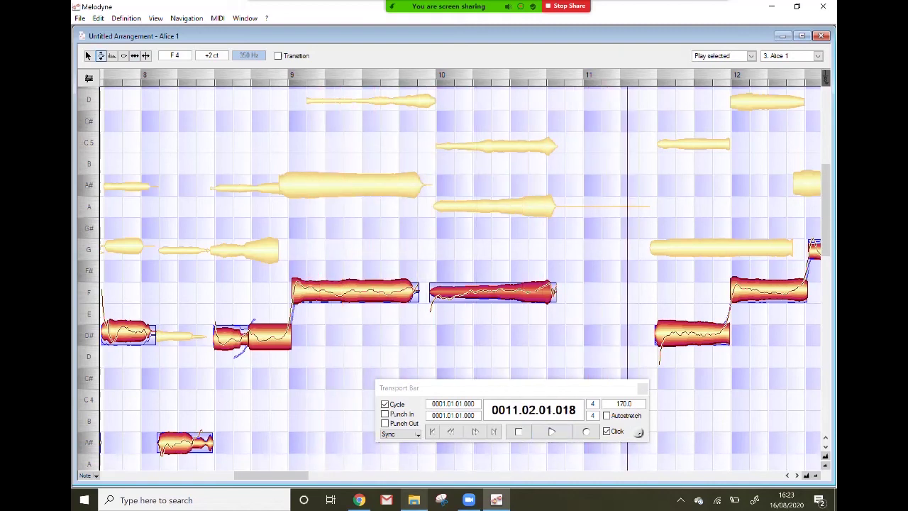
Set playback back to Play visible and play all parts from beat 4 of bar 8 through bar 10
click(722, 55)
click(709, 64)
key(space)
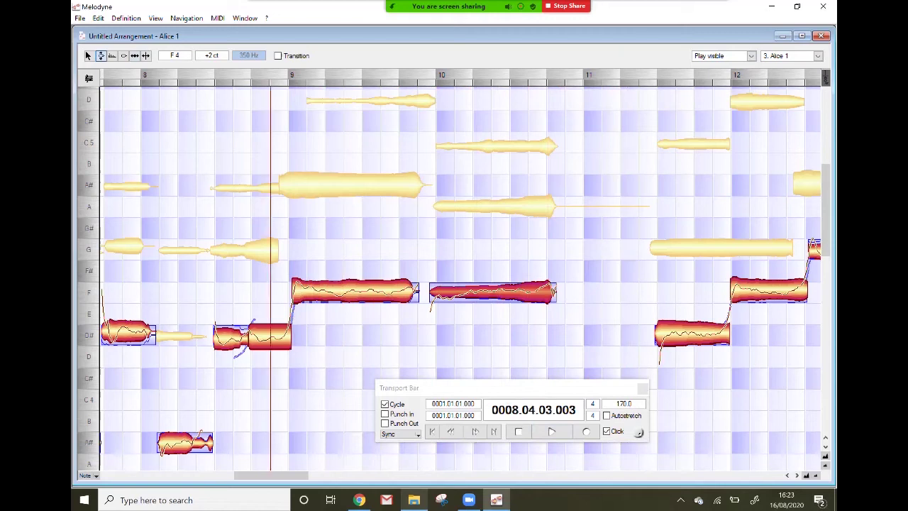
key(space)
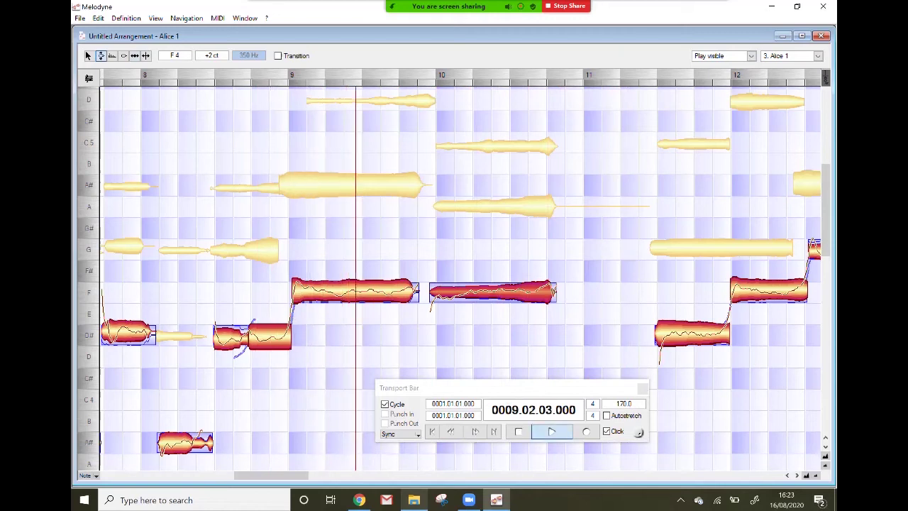
key(space)
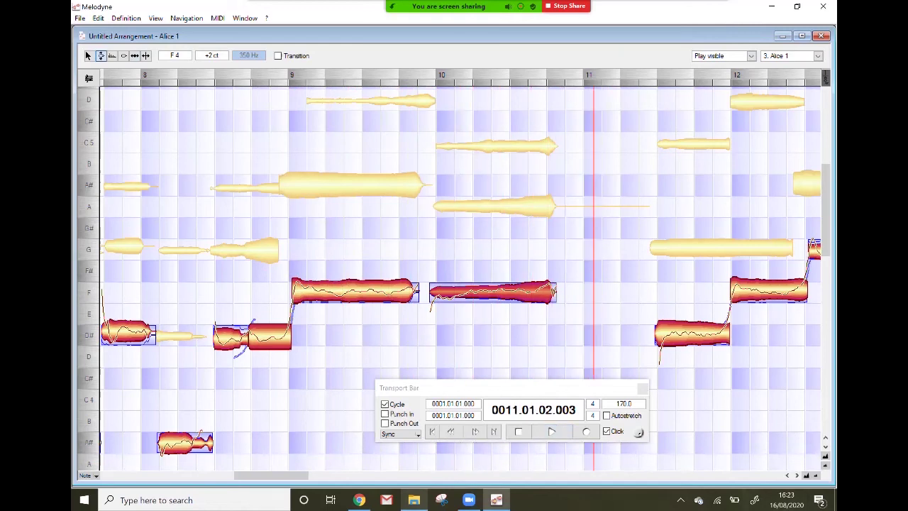
Delete the old track 3 notes around the start of bar 18
drag(558, 388, 497, 361)
drag(272, 476, 399, 475)
click(420, 292)
shift+click(387, 246)
key(Delete)
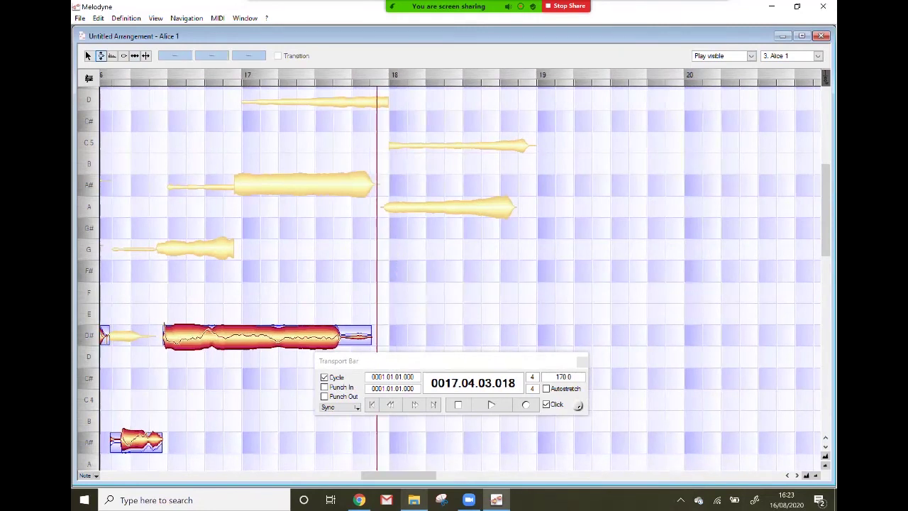
Copy the bar 18 A note from track 2 into track 3, transpose it down four semitones to F 4 and play it
click(818, 56)
click(788, 65)
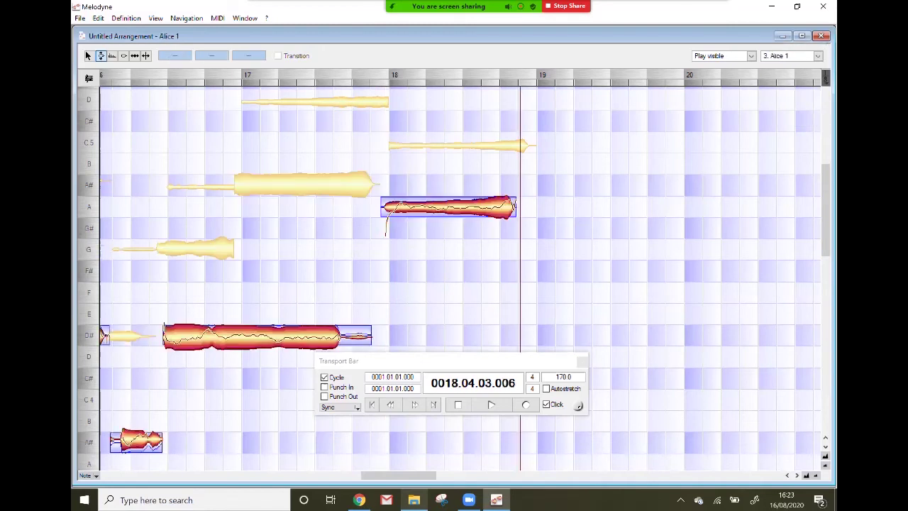
key(Down)
key(Down)
key(Down)
key(Down)
key(space)
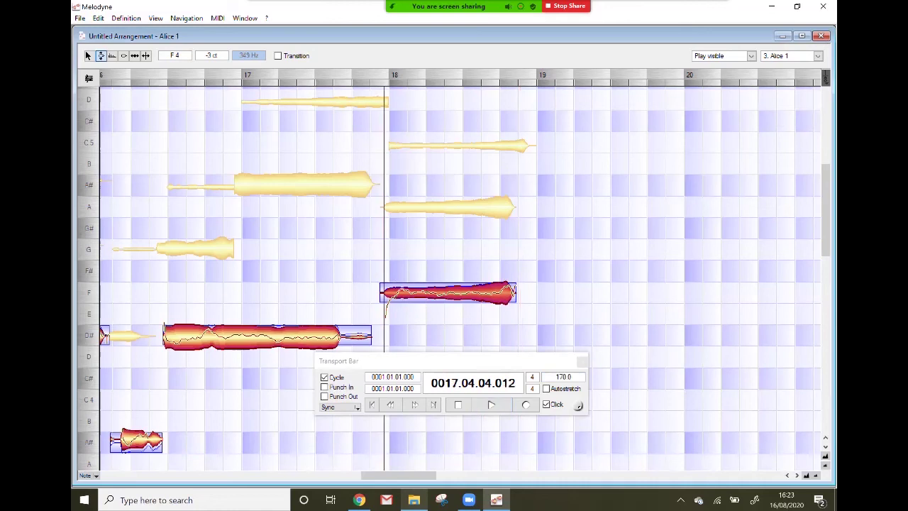
Switch to track 1, shorten the end of the C 5 note in bar 18 to match the other parts and play the passage
double_click(518, 145)
right_click(519, 182)
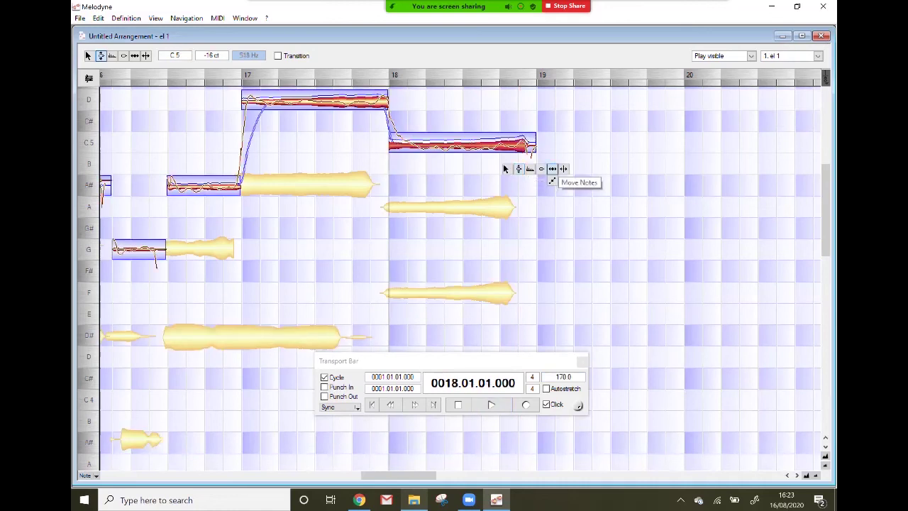
click(553, 170)
drag(461, 145, 443, 146)
key(ctrl+z)
drag(534, 145, 522, 146)
key(space)
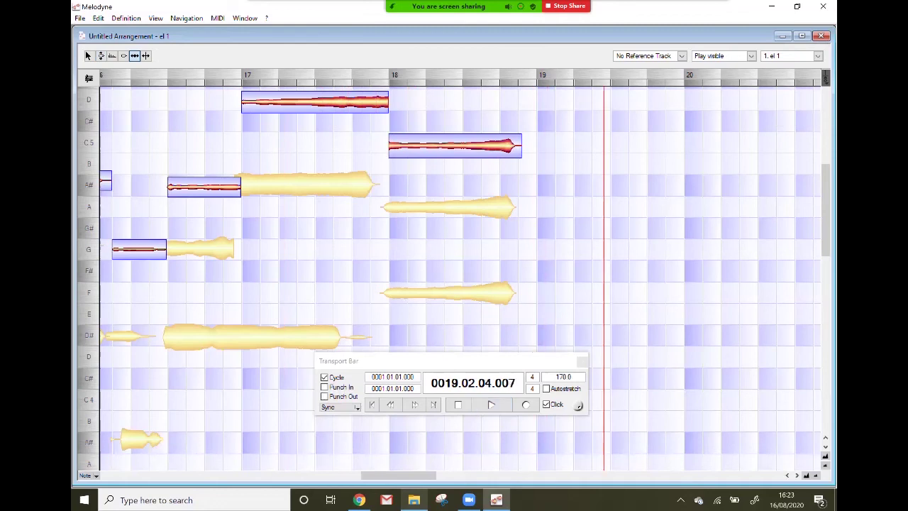
Look through the arrangement from bar 18 back to bar 2 to examine how the notes of the three tracks line up
drag(536, 363, 545, 281)
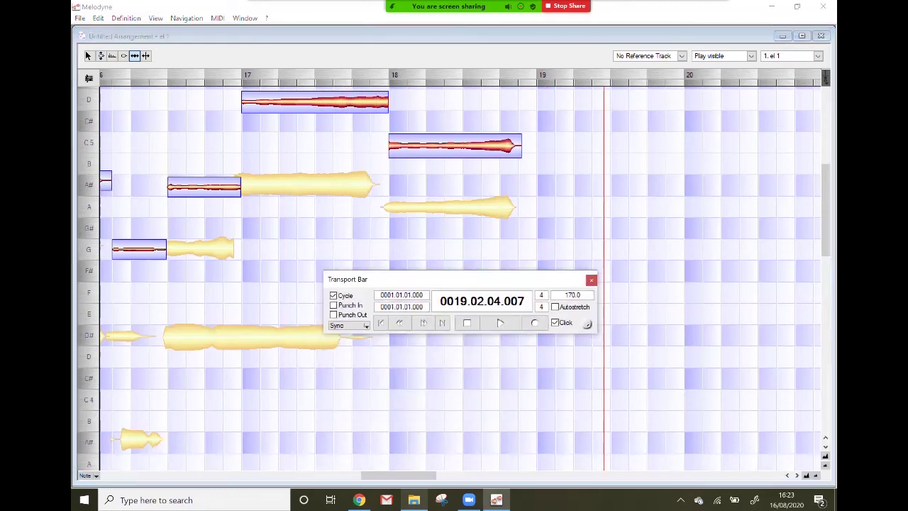
drag(399, 476, 195, 475)
scroll(461, 269, left, 3)
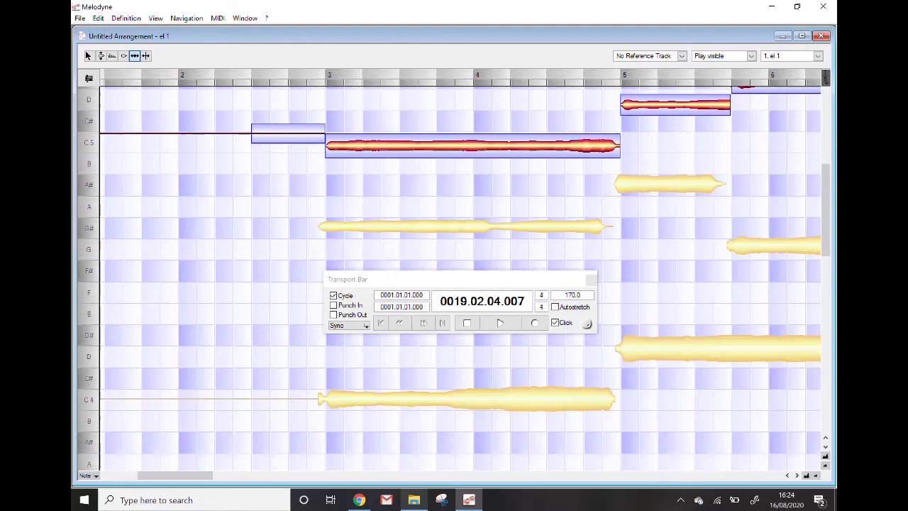
drag(391, 280, 267, 291)
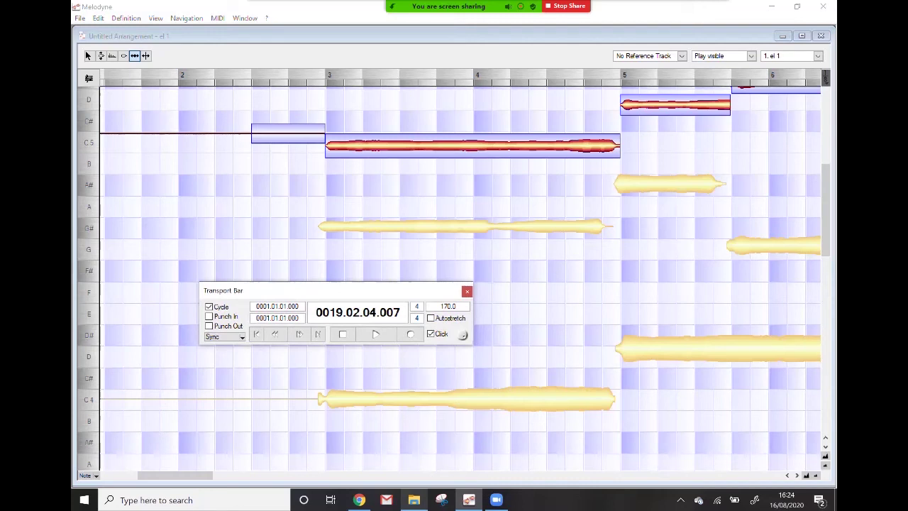
drag(175, 475, 325, 475)
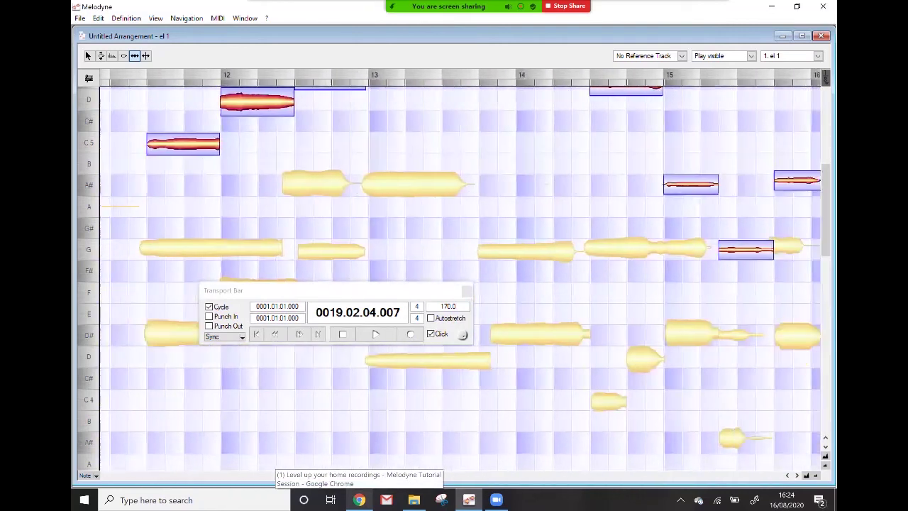
scroll(460, 269, right, 4)
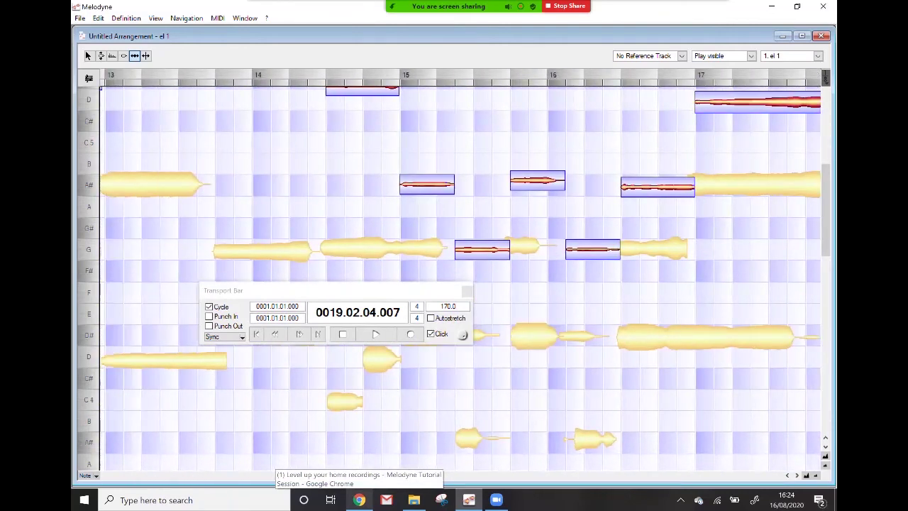
scroll(461, 270, left, 12)
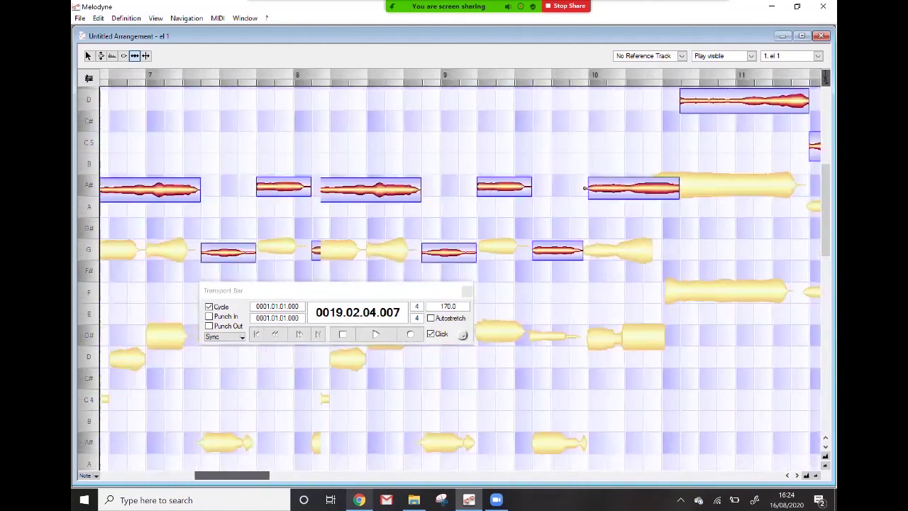
scroll(460, 269, left, 3)
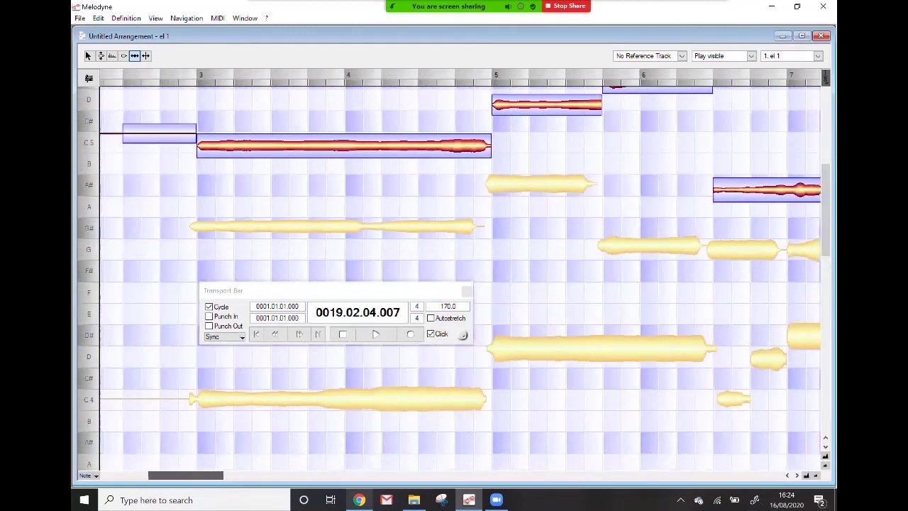
drag(405, 293, 523, 303)
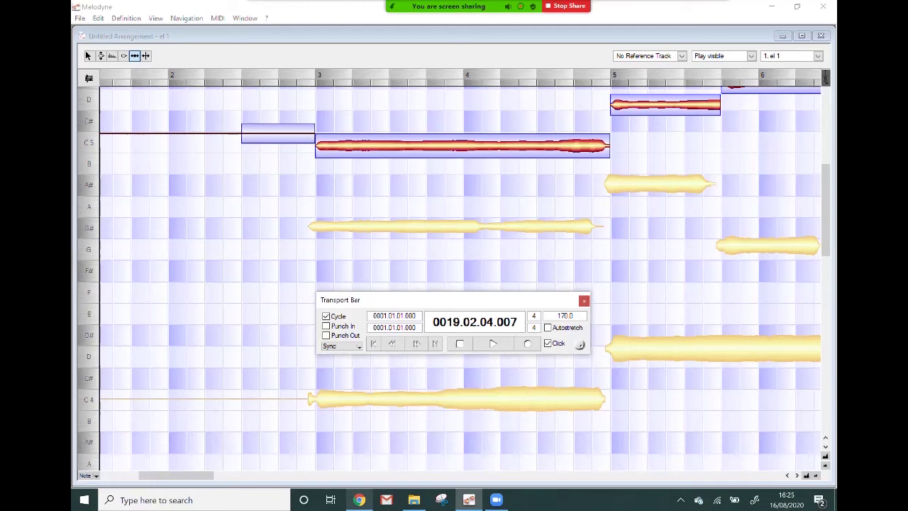
Activate the Edit Pitch tool and play the chord in bars 3 and 4 to check the tuning of track 1's C 5 note
right_click(392, 171)
click(357, 170)
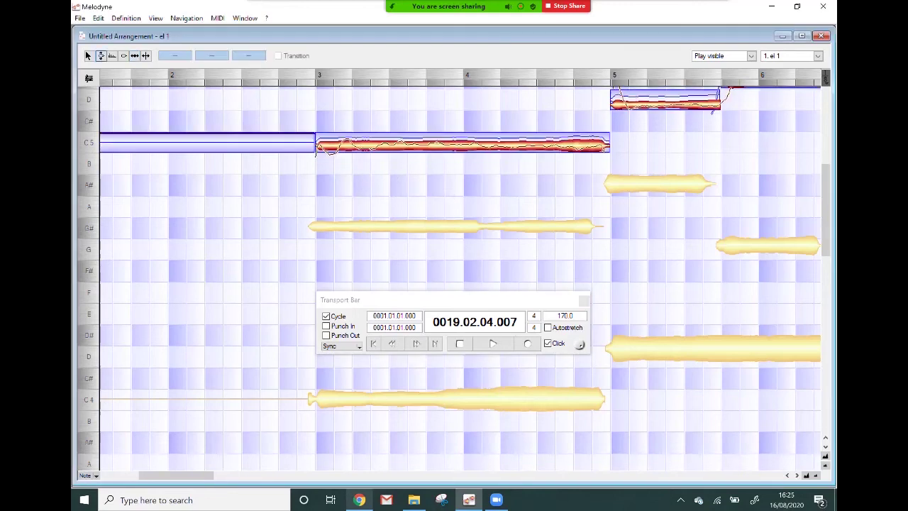
scroll(460, 279, up, 4)
scroll(461, 278, down, 1)
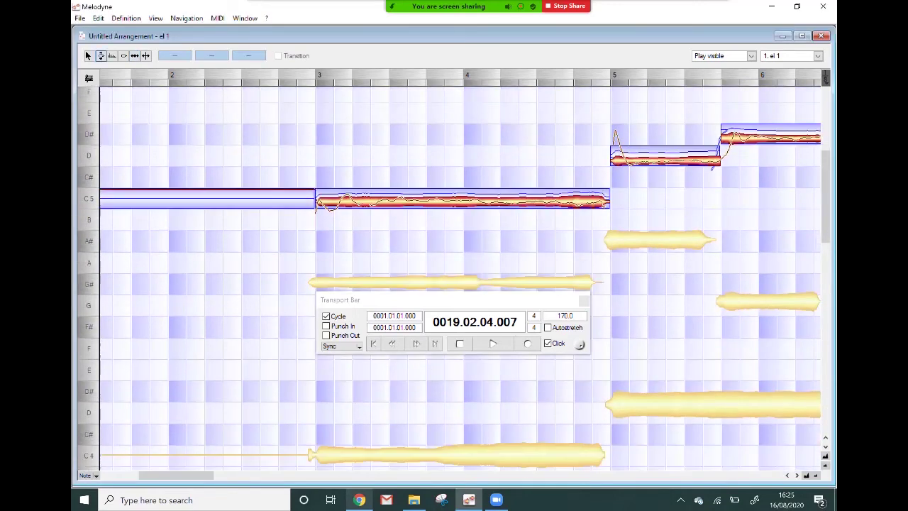
click(460, 201)
key(space)
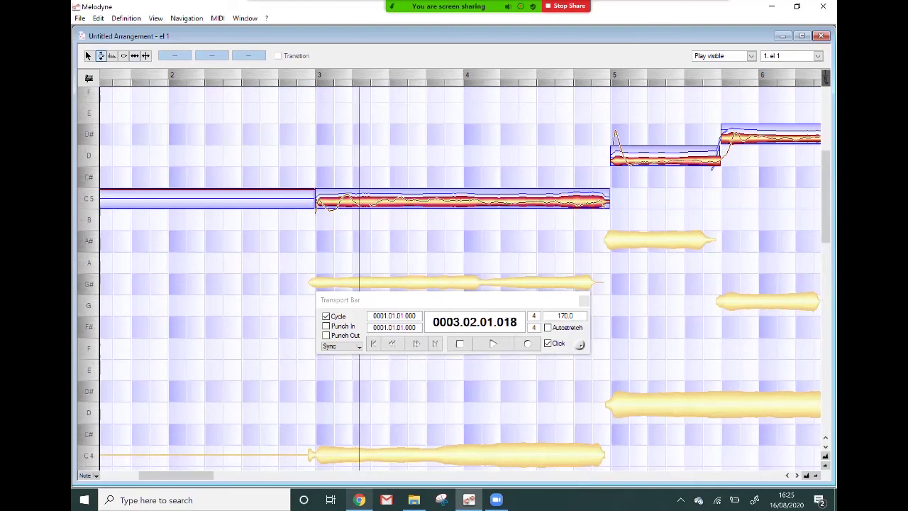
click(274, 78)
key(space)
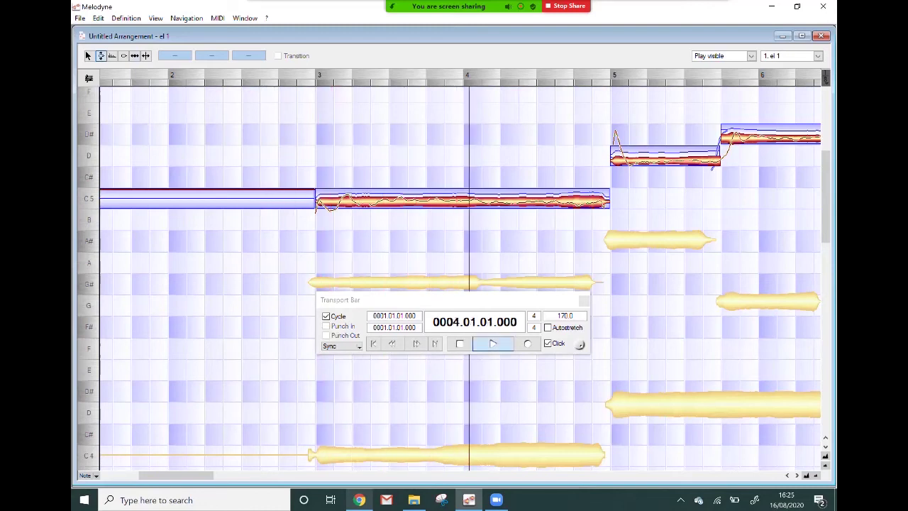
key(space)
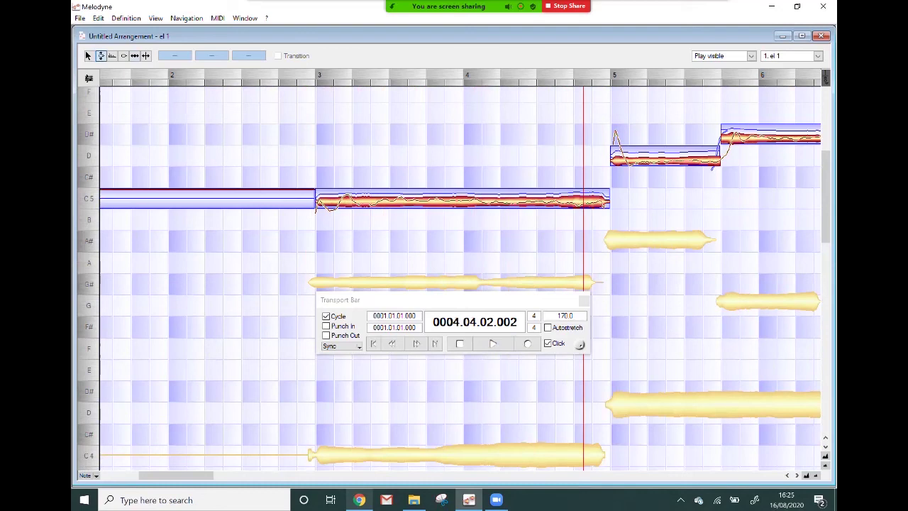
Raise the long C 5 note in bars 3 and 4 of track 1 to -11 ct and play the chord from beat 4 of bar 2
click(462, 201)
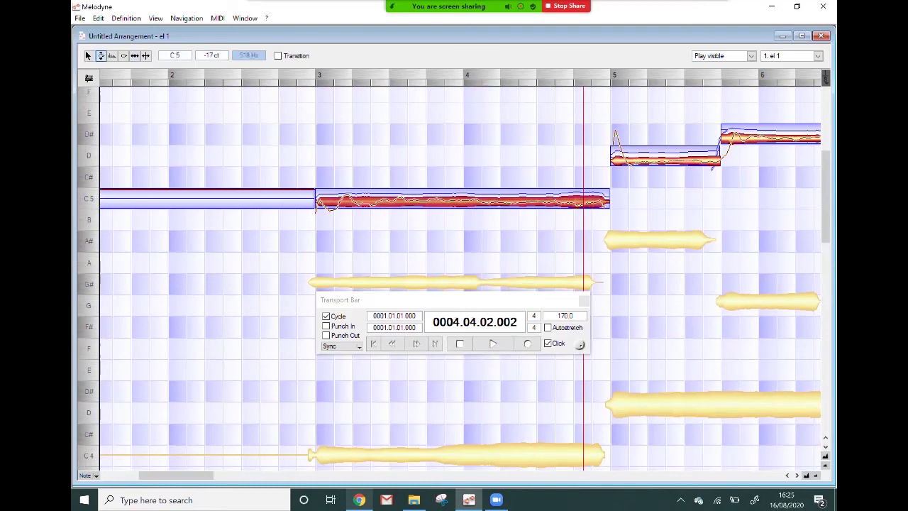
key(space)
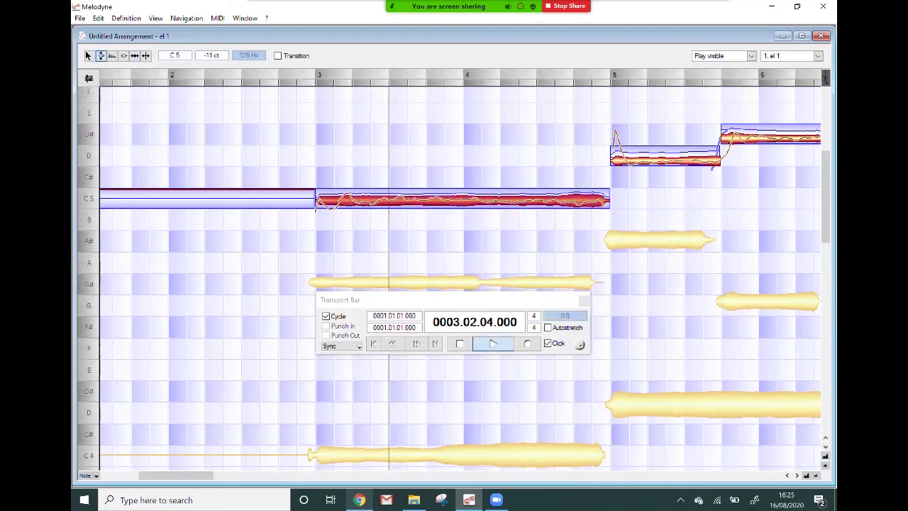
key(space)
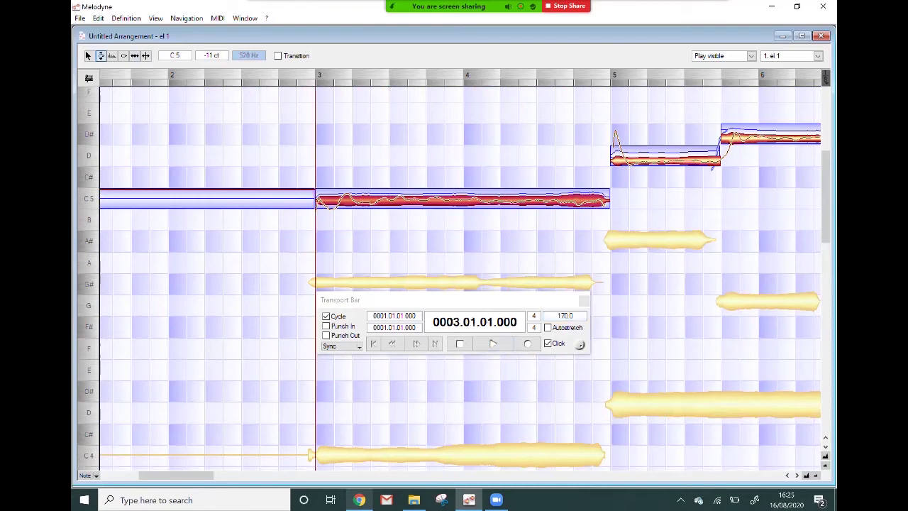
drag(455, 299, 593, 339)
scroll(460, 278, down, 1)
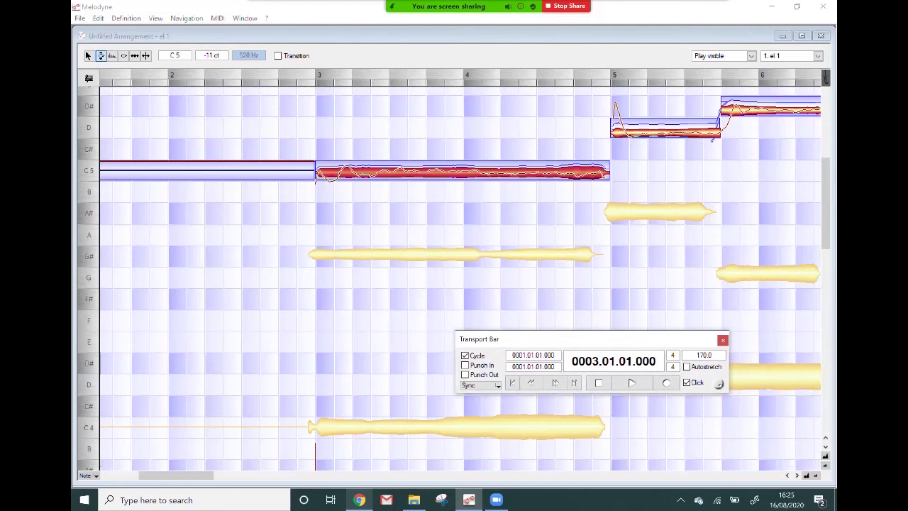
click(298, 77)
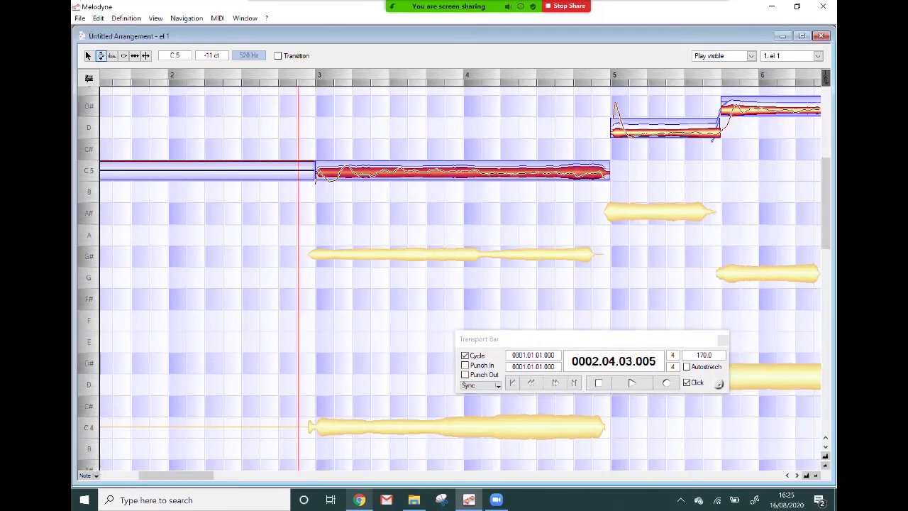
key(space)
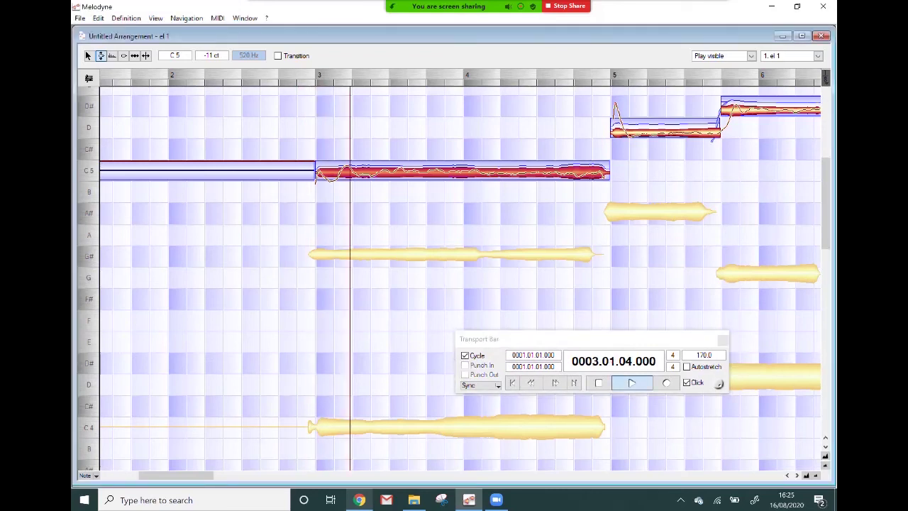
key(space)
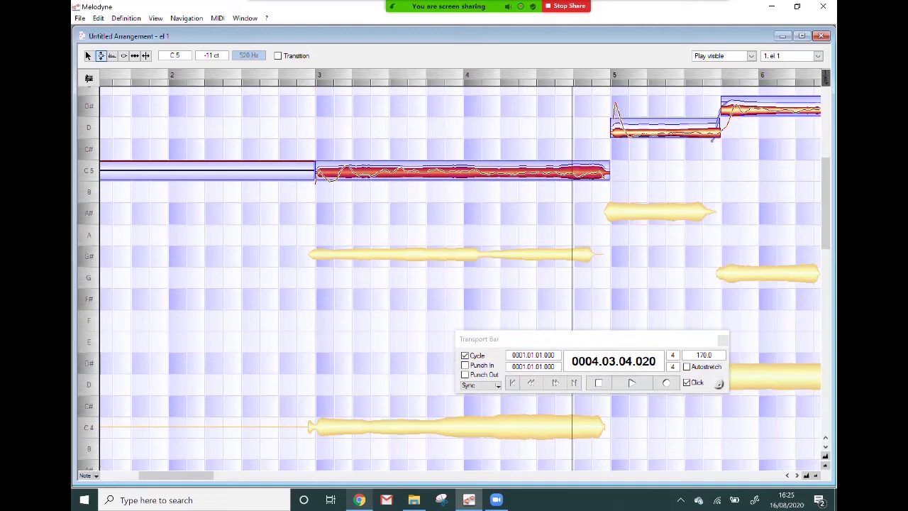
Snap the long C 5 note of track 1 and the G# 4 note of track 2 in bars 3 and 4 to exact pitch
double_click(463, 172)
double_click(456, 255)
double_click(456, 256)
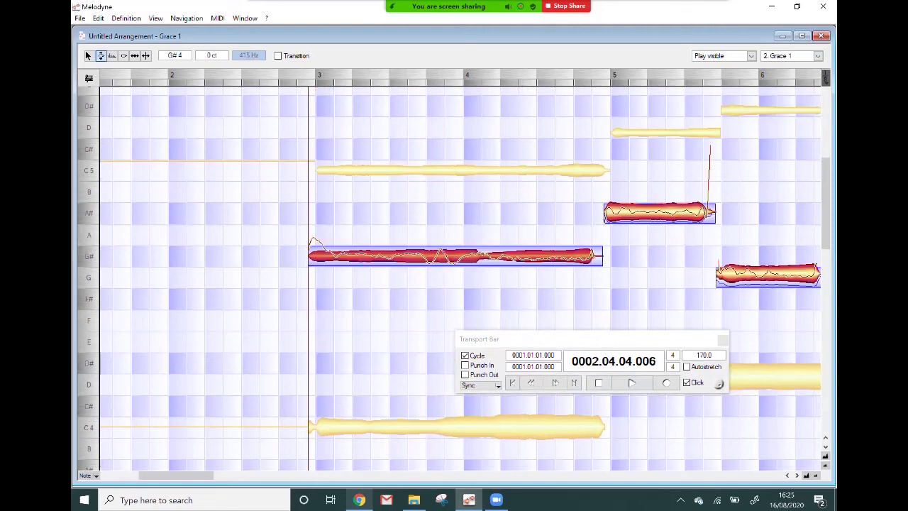
Switch to track 3 and reduce the pitch modulation of the C 4 note in bars 3 and 4
double_click(454, 427)
right_click(350, 346)
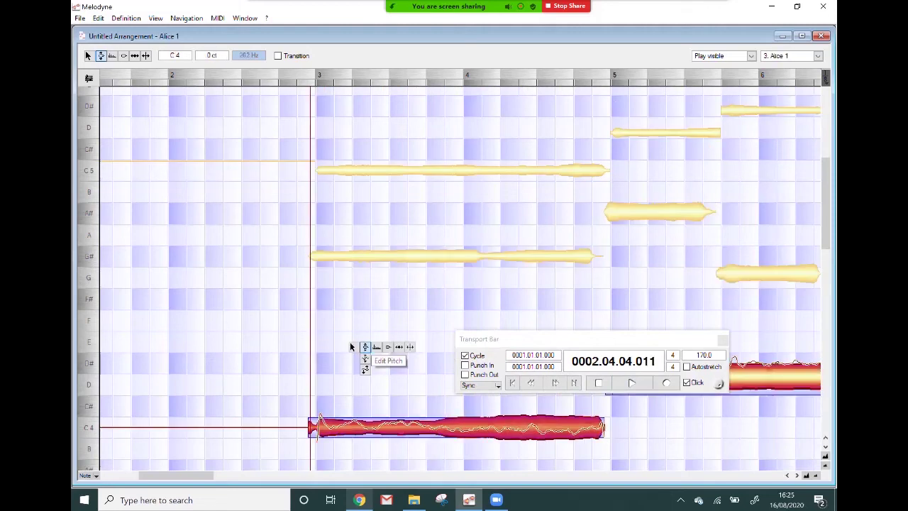
click(365, 359)
drag(389, 427, 389, 459)
right_click(367, 383)
click(381, 384)
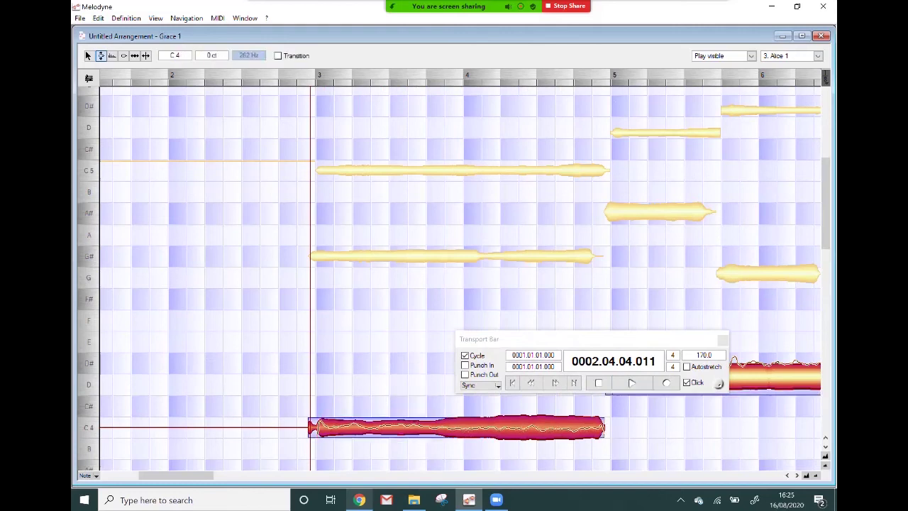
Switch to track 2 and reduce the pitch modulation of its long G# 4 note in bars 3 and 4
double_click(426, 256)
right_click(374, 283)
click(389, 300)
drag(389, 256, 389, 288)
Reduce the pitch modulation of track 1's long C 5 note to 58.2 % and play bars 3 and 4
double_click(389, 170)
drag(389, 170, 388, 196)
key(space)
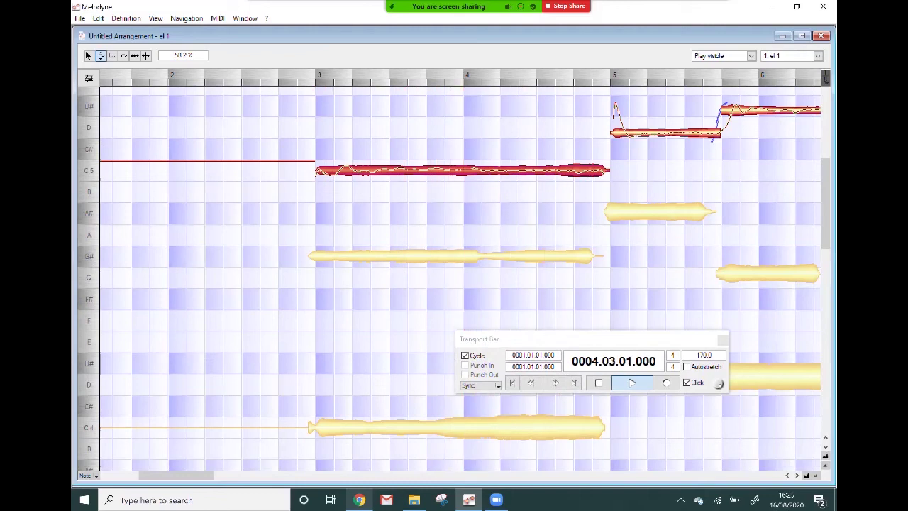
key(space)
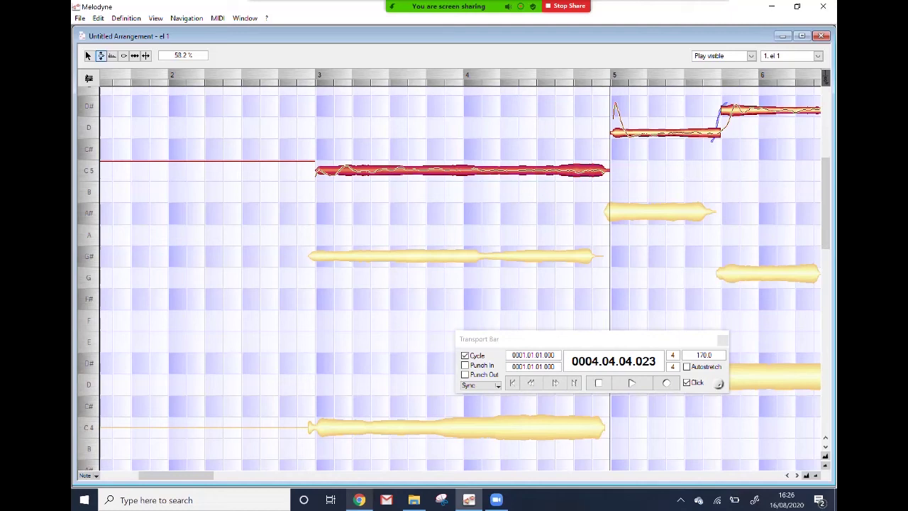
Transpose track 1's A# 4 note at the end of bar 7 up to F 5 with the Edit Pitch tool
drag(176, 476, 218, 475)
drag(553, 339, 255, 158)
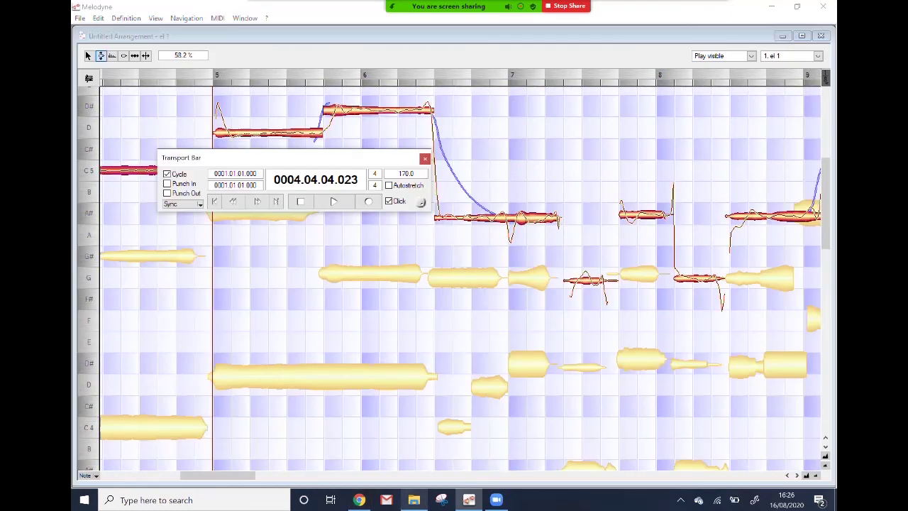
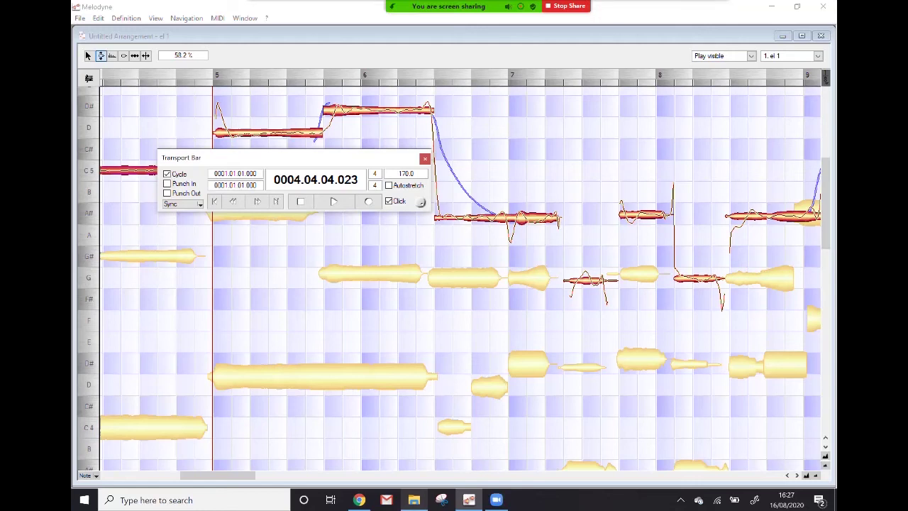
right_click(336, 320)
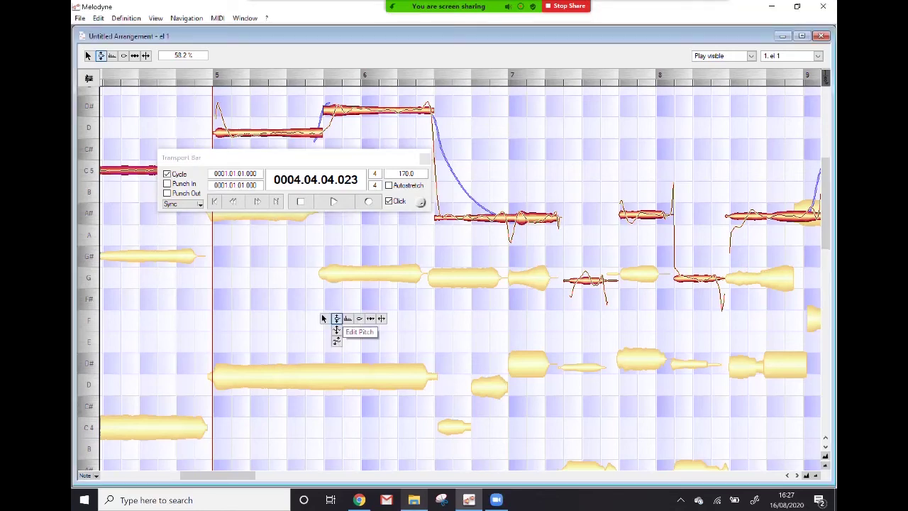
click(337, 320)
key(ctrl+a)
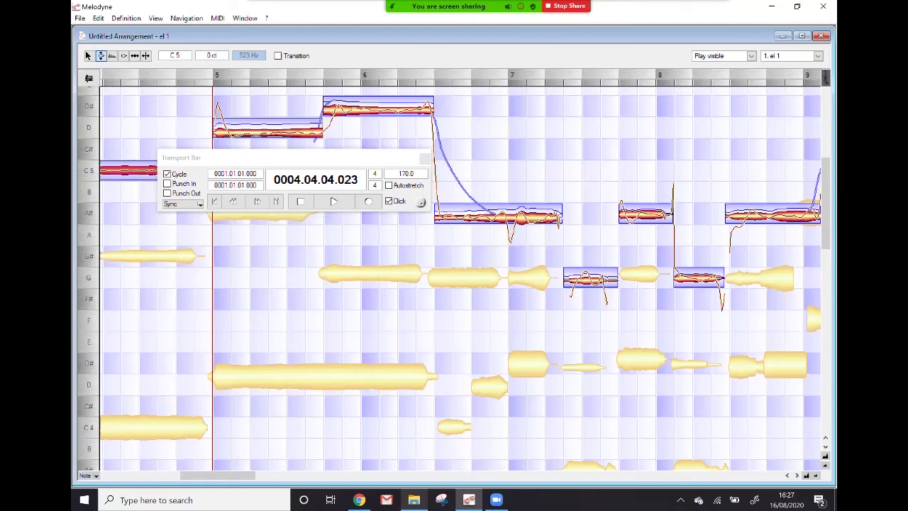
click(643, 213)
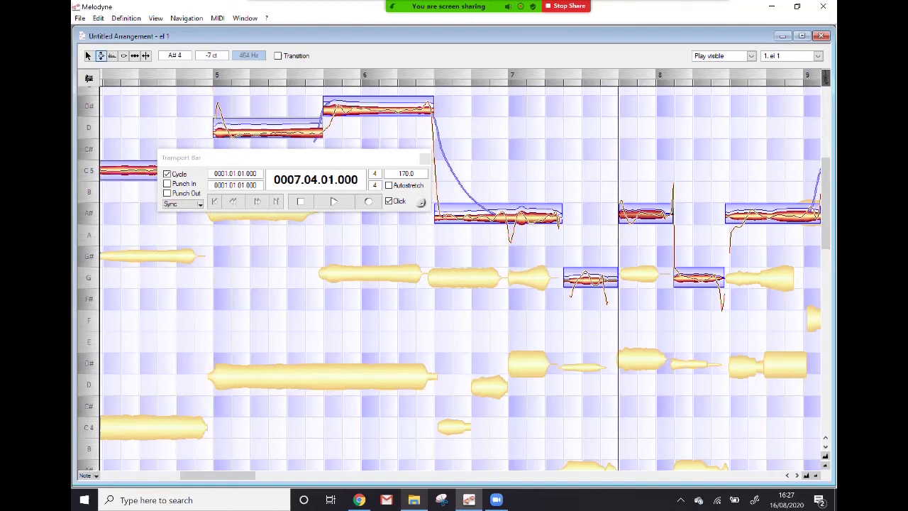
scroll(454, 281, up, 1)
scroll(454, 281, up, 1)
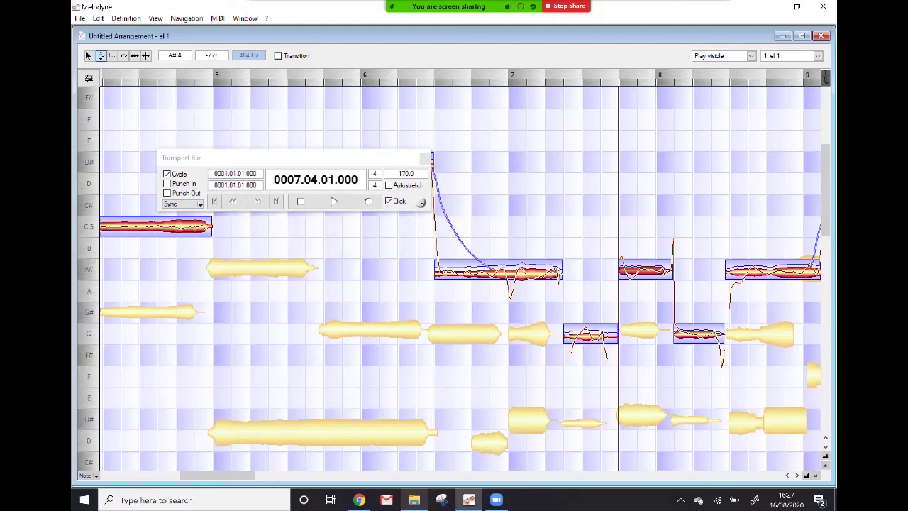
drag(646, 270, 646, 120)
click(646, 120)
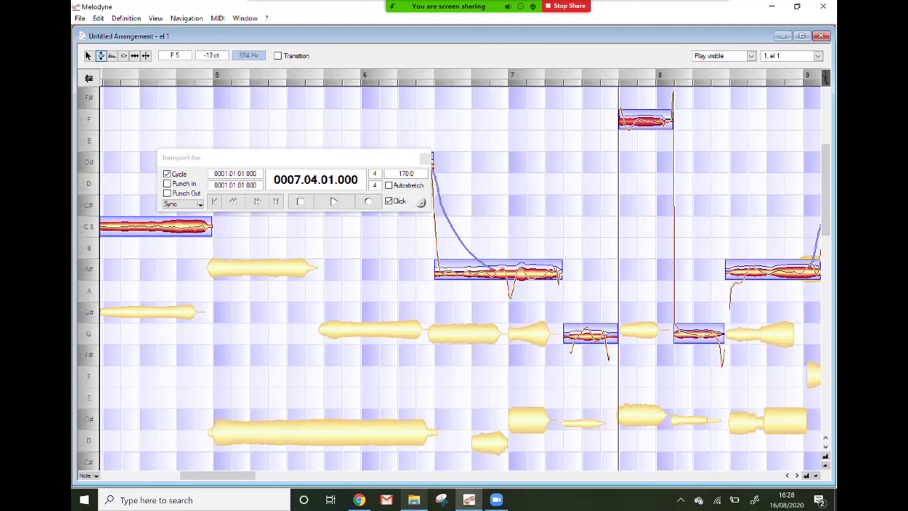
Nudge the raised F 5 note at the end of bar 7 to -9 cents
right_click(642, 149)
click(642, 149)
drag(641, 121, 641, 119)
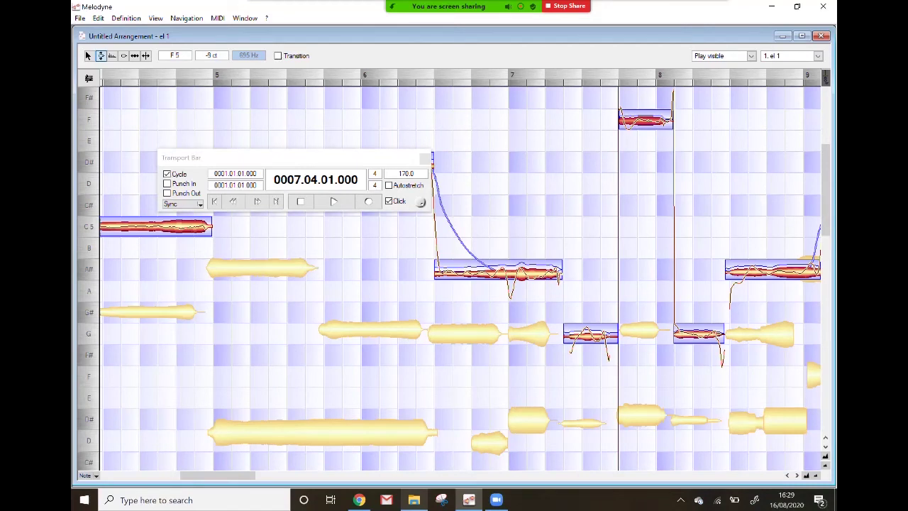
Place the playback position in bar 7, select all notes of track 1 and switch to Correct Detection mode
click(539, 77)
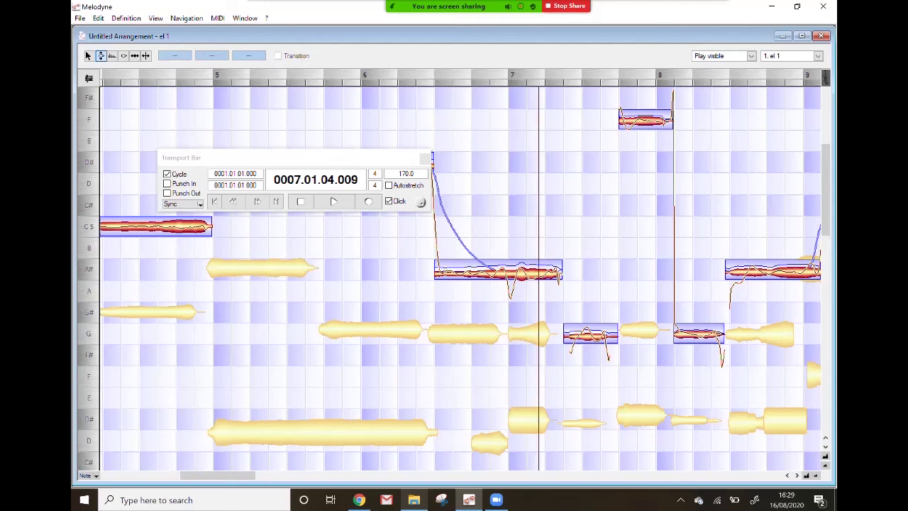
click(524, 77)
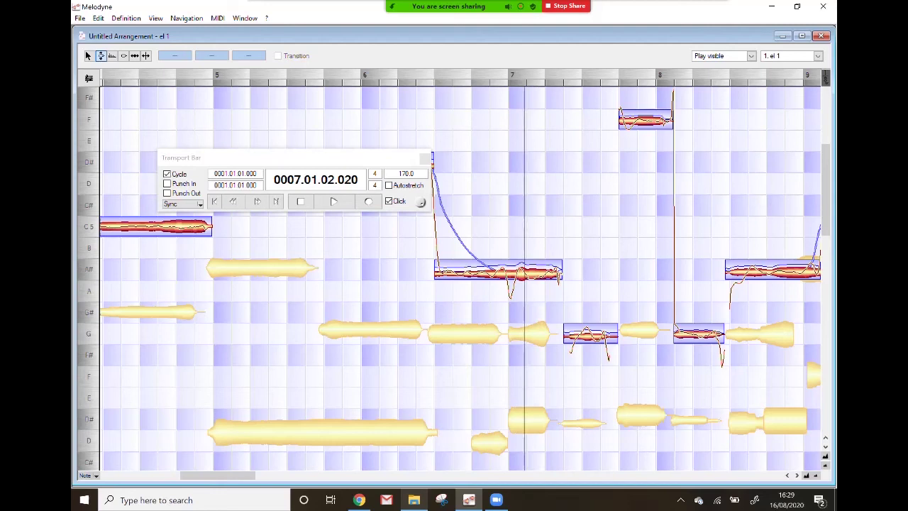
key(ctrl+a)
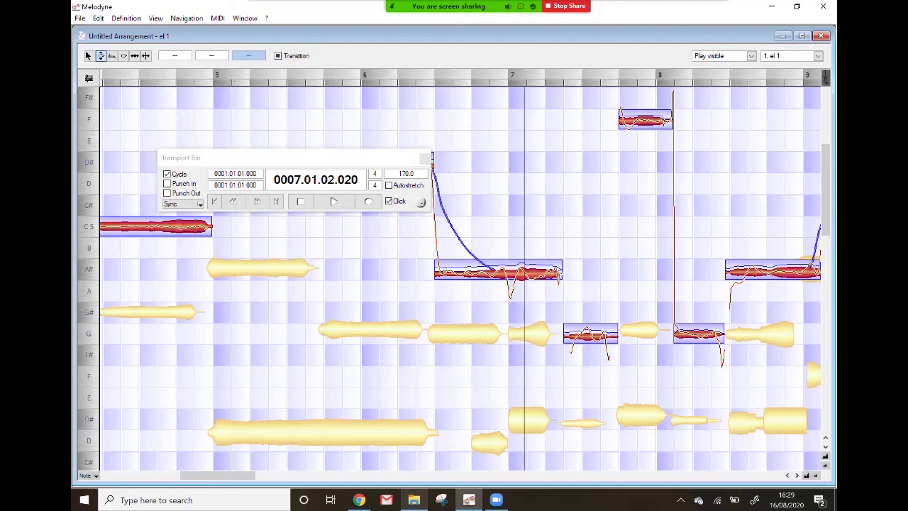
click(125, 17)
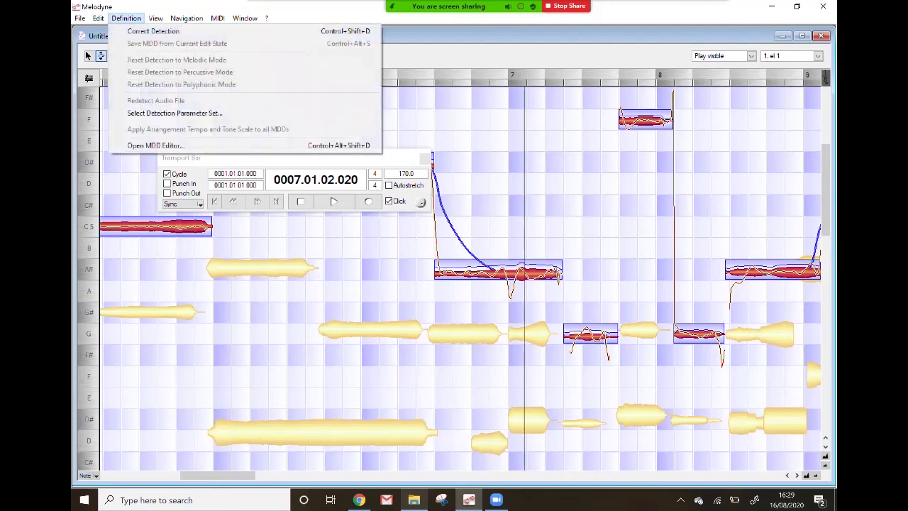
key(Escape)
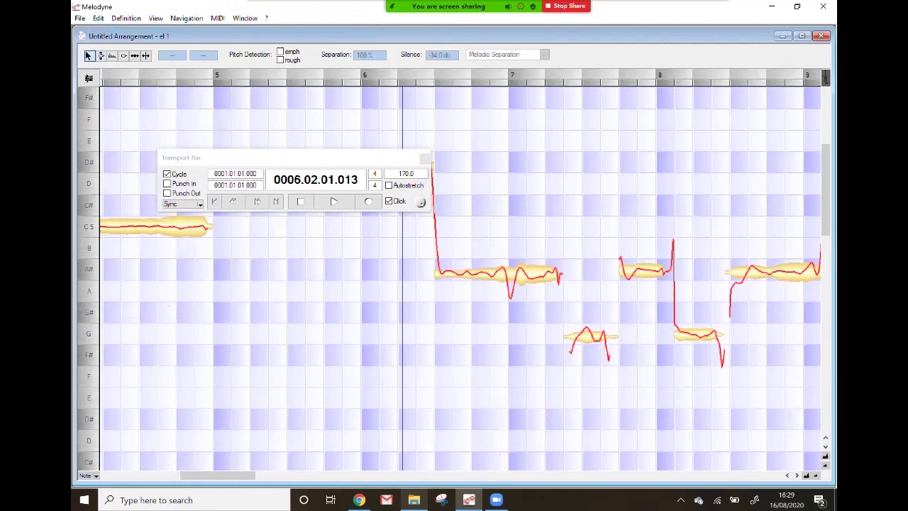
Undo the transposition of the note at the end of bar 7 and leave Correct Detection mode
key(ctrl+z)
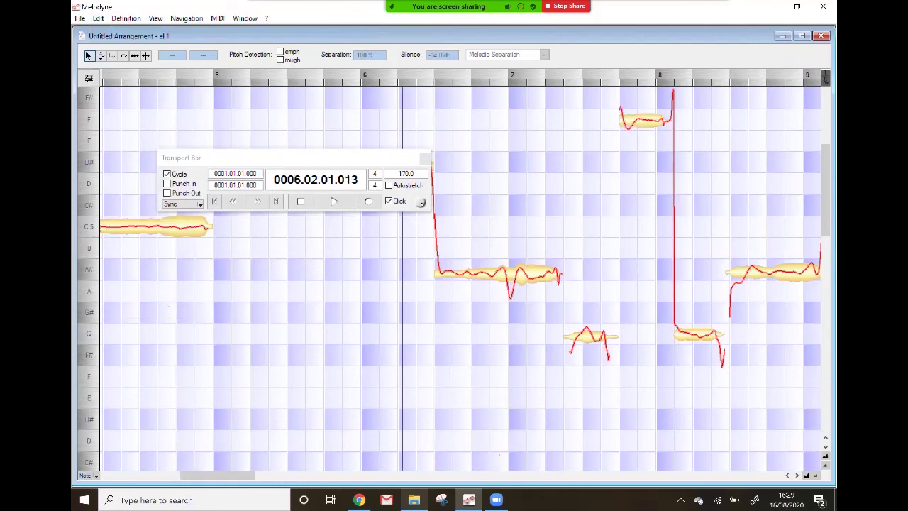
key(ctrl+z)
click(126, 18)
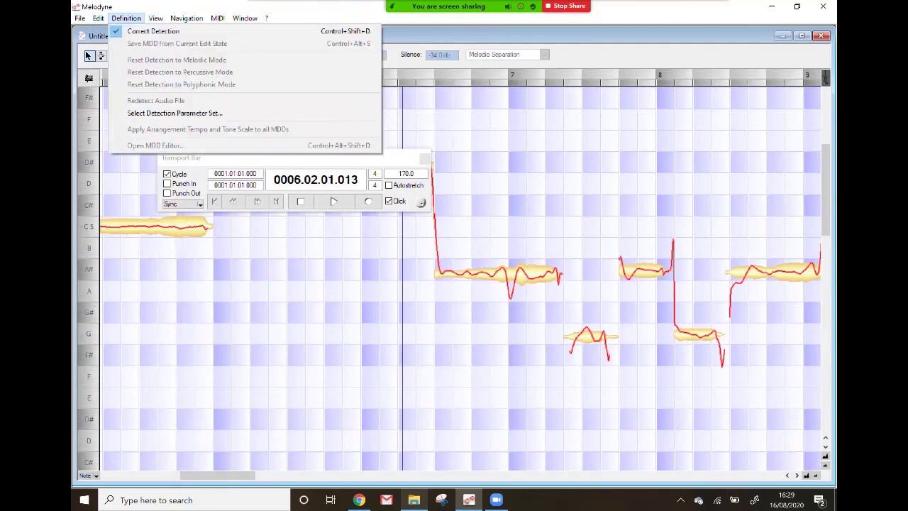
key(Return)
key(alt+v)
key(Right)
key(Right)
key(Right)
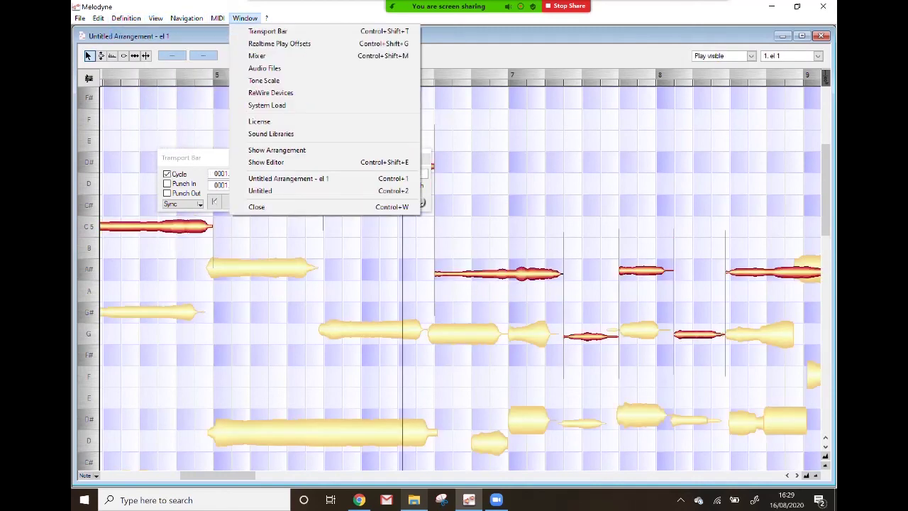
key(alt+d)
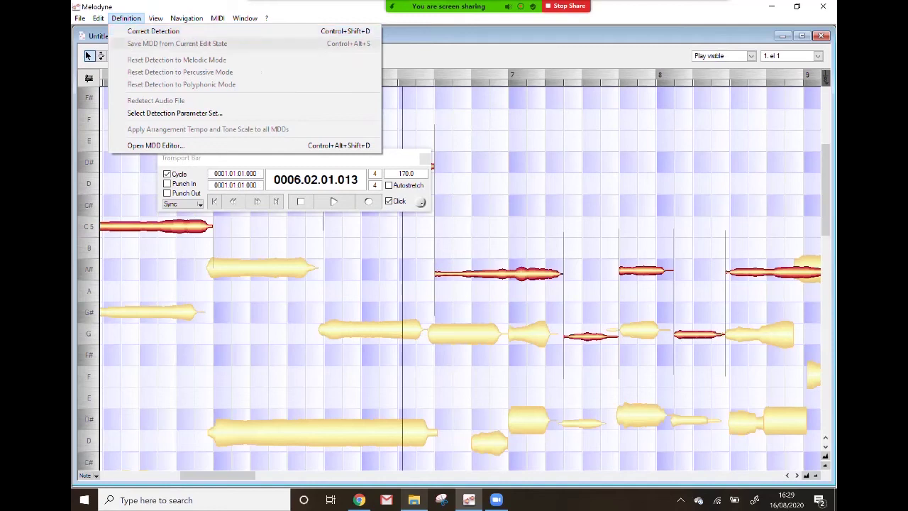
key(alt+f)
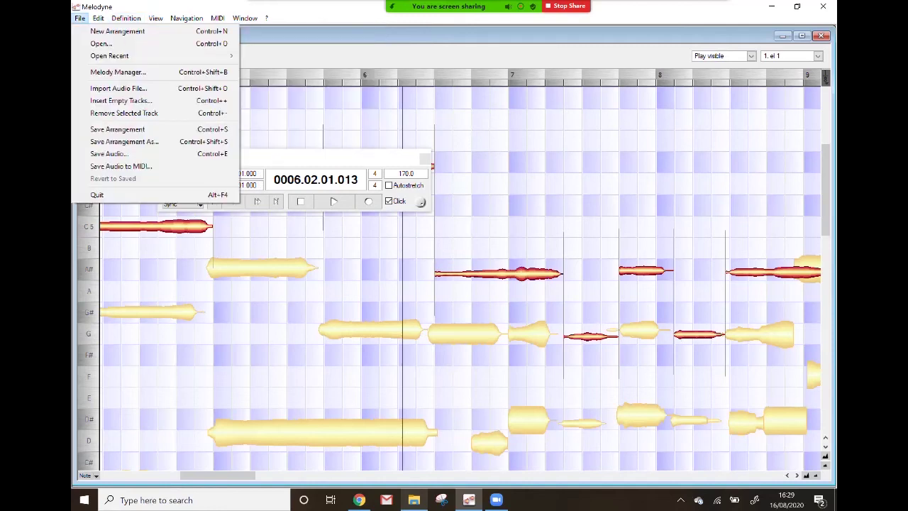
key(Escape)
key(alt+e)
key(Down)
key(Down)
key(Down)
key(Down)
key(Down)
key(Down)
key(Down)
key(Down)
key(Down)
key(Down)
key(Down)
key(Down)
key(Down)
key(Down)
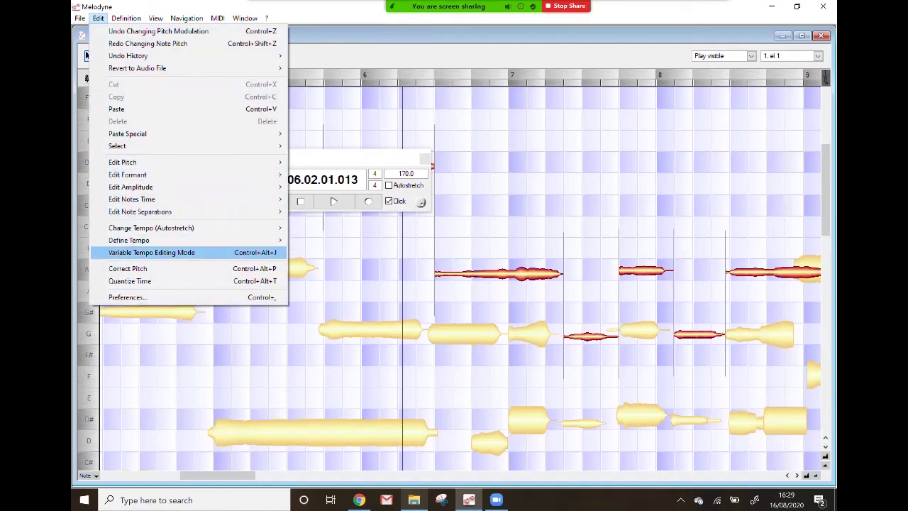
mouse_move(155, 18)
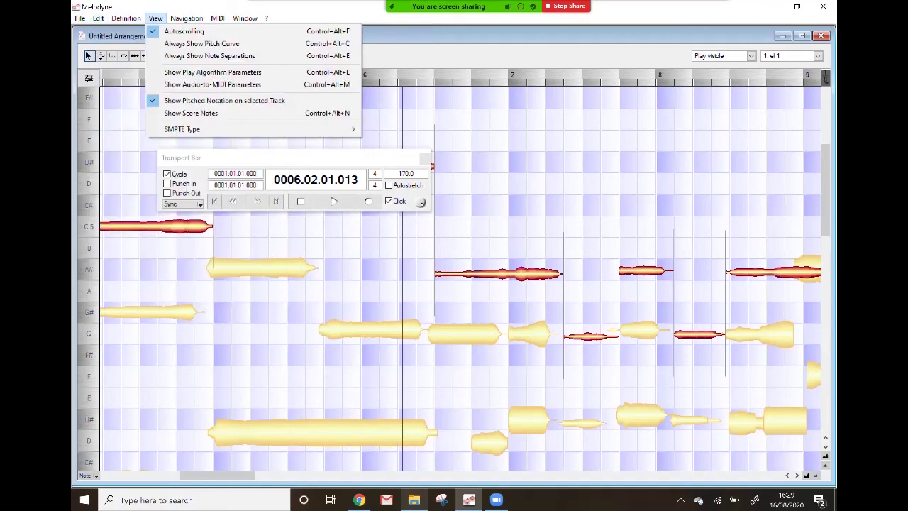
key(Escape)
key(Left)
key(Escape)
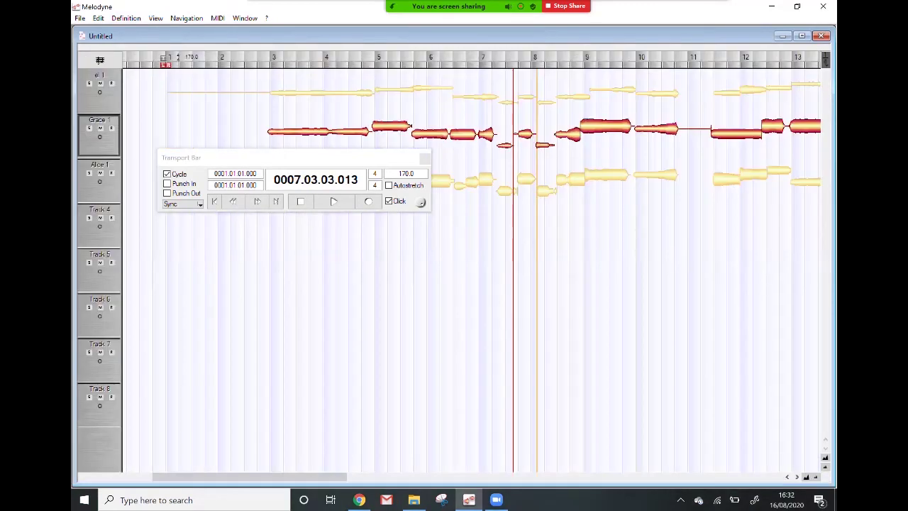
Close the untitled arrangement without saving its changes and open All I Ask from the Solo line folder of Melodyne Tutorial
click(821, 35)
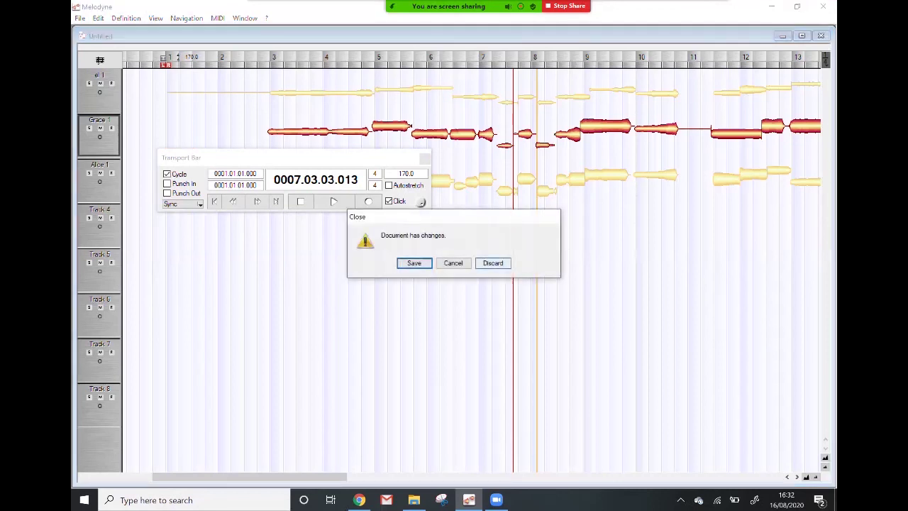
click(493, 262)
click(414, 500)
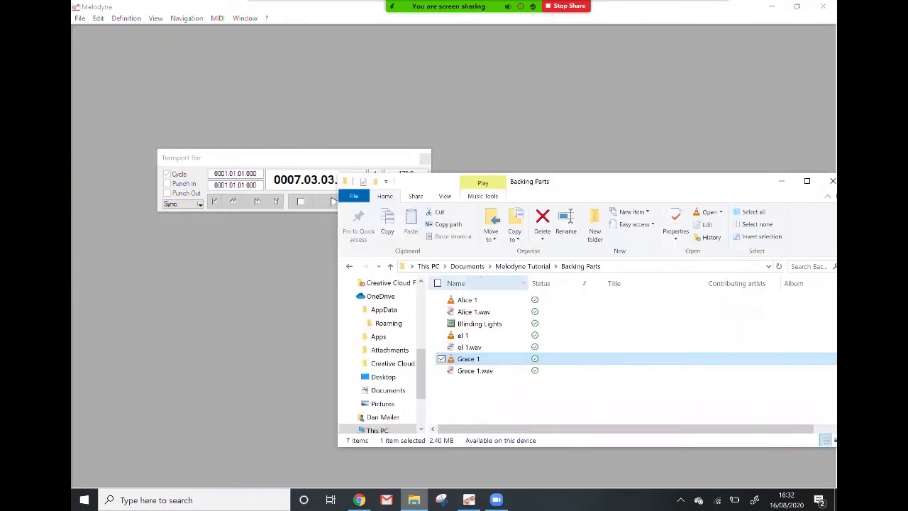
click(523, 266)
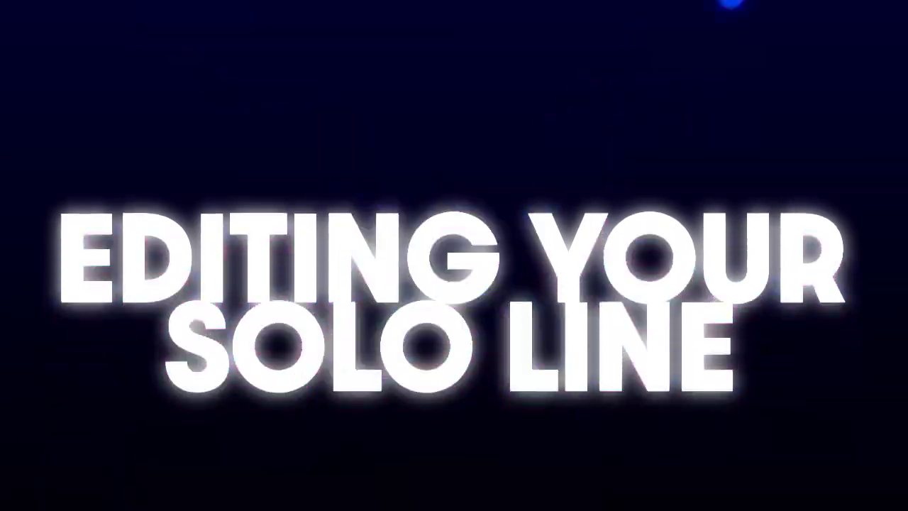
double_click(598, 312)
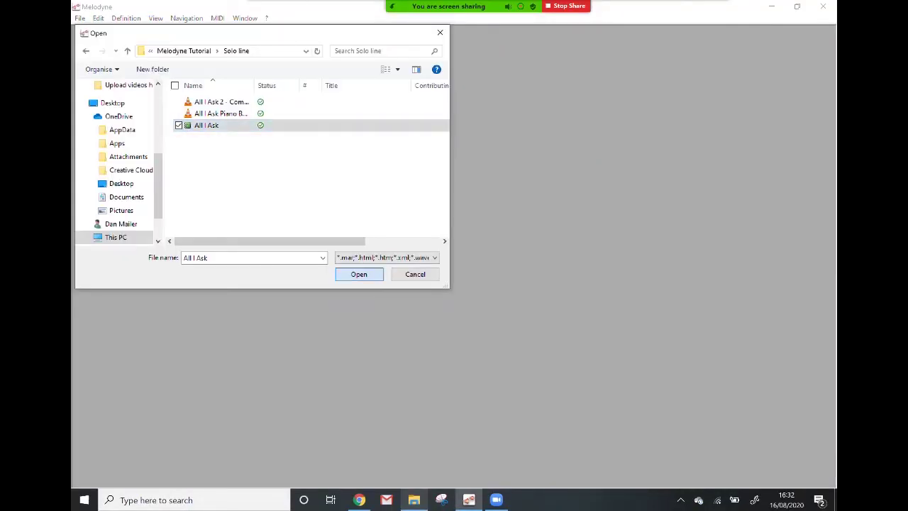
key(Return)
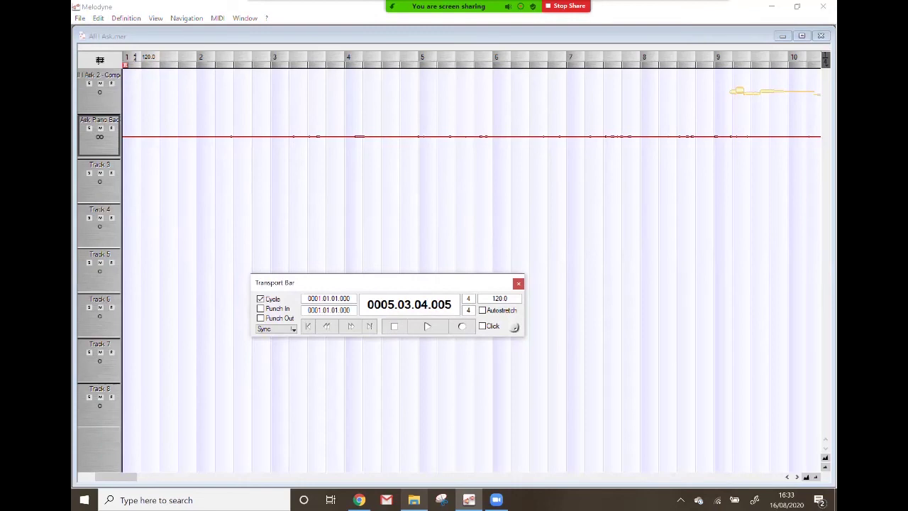
Play the start of the arrangement, and listen again from the middle of bar 10 where the solo vocal sings
click(163, 60)
key(space)
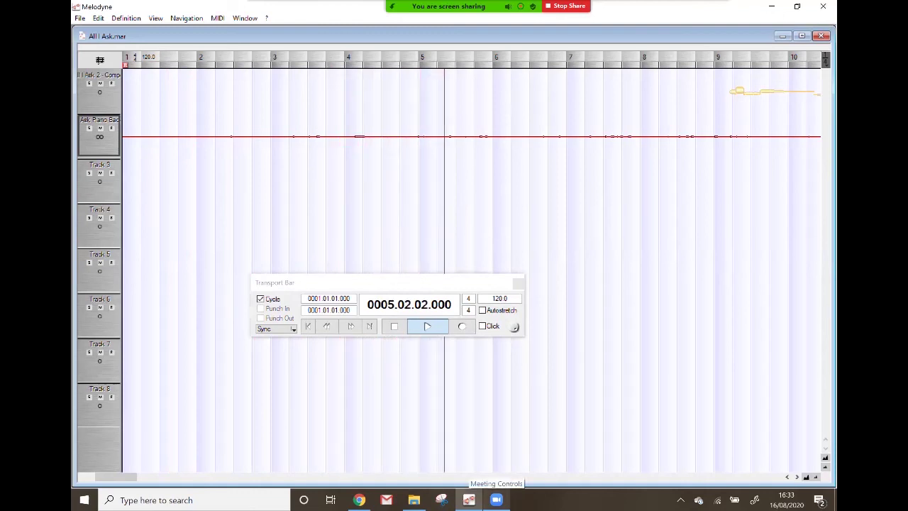
key(space)
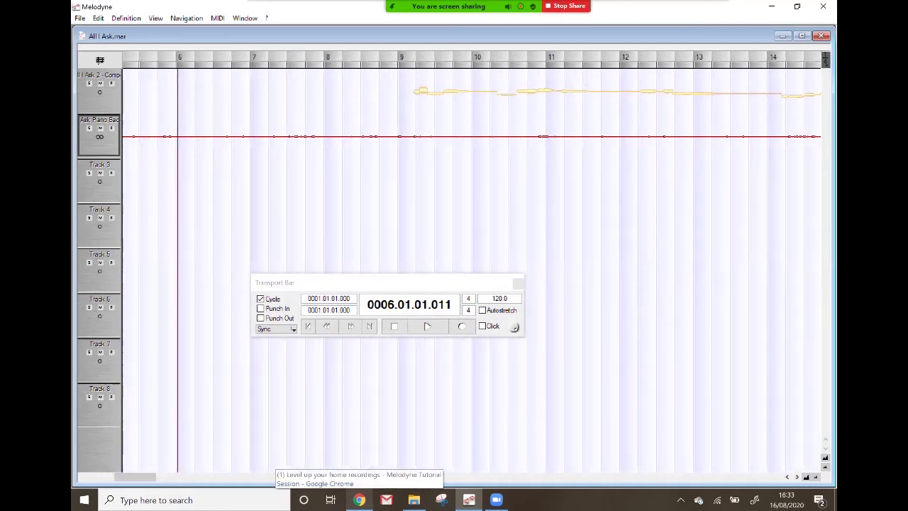
double_click(525, 56)
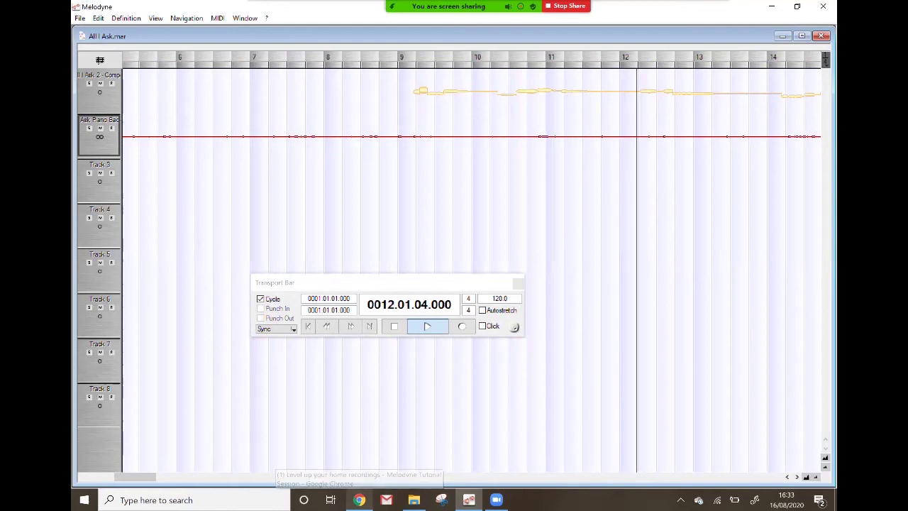
key(space)
Open the All I Ask 2 - Comped vocal track in the note editor at bar 9 and activate the Edit Pitch tool
double_click(423, 91)
drag(338, 289, 452, 402)
click(825, 455)
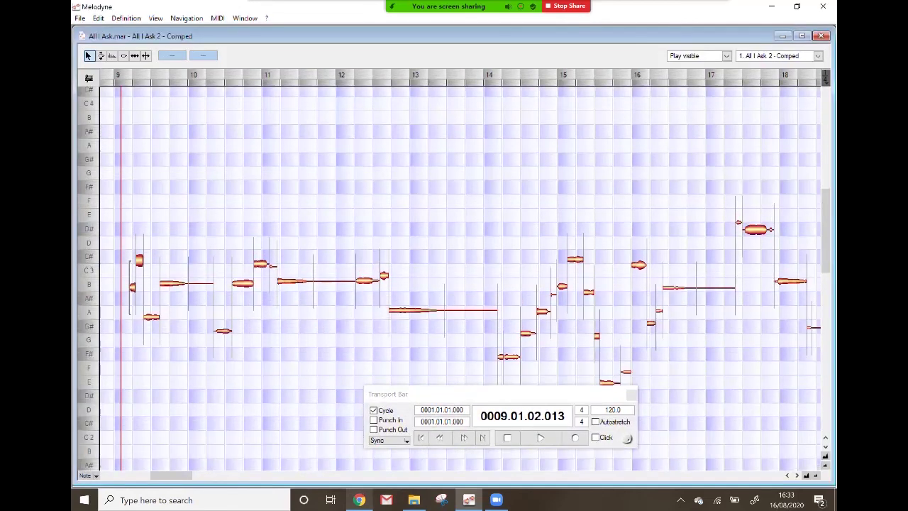
drag(172, 476, 163, 475)
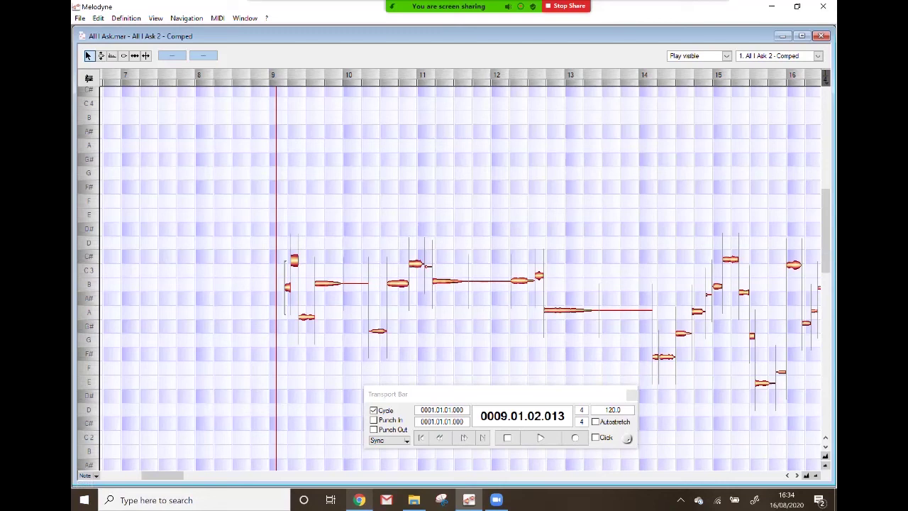
click(807, 475)
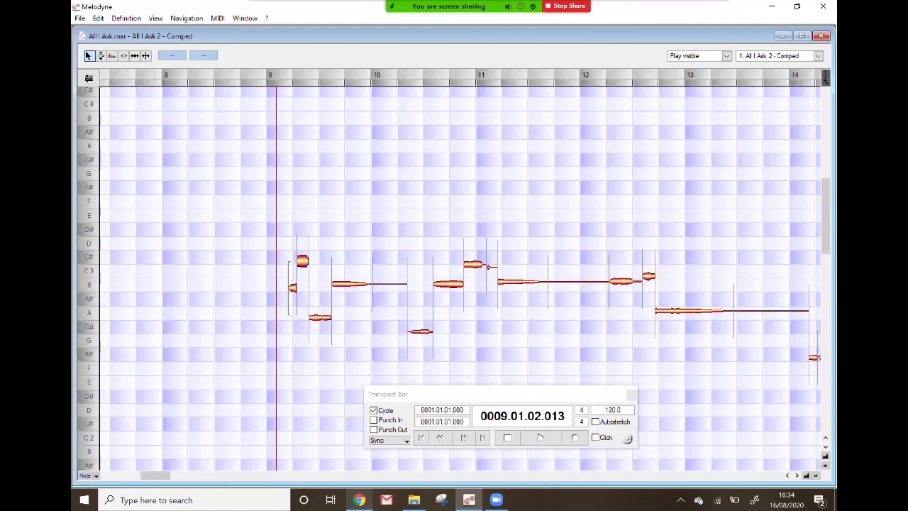
click(826, 456)
click(825, 456)
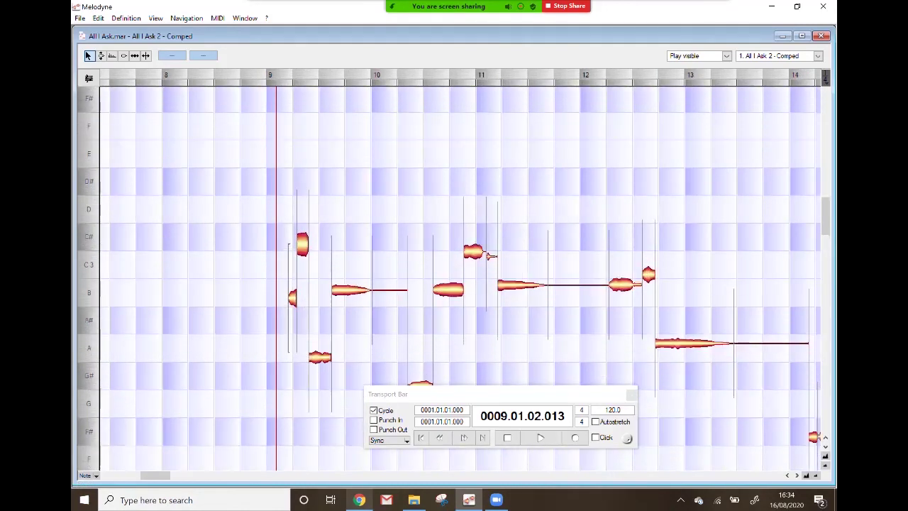
click(816, 475)
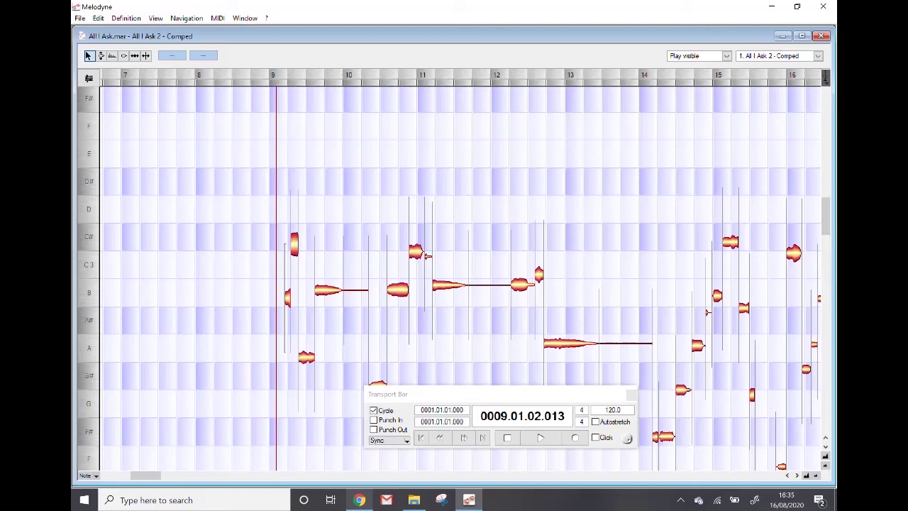
right_click(464, 186)
click(475, 186)
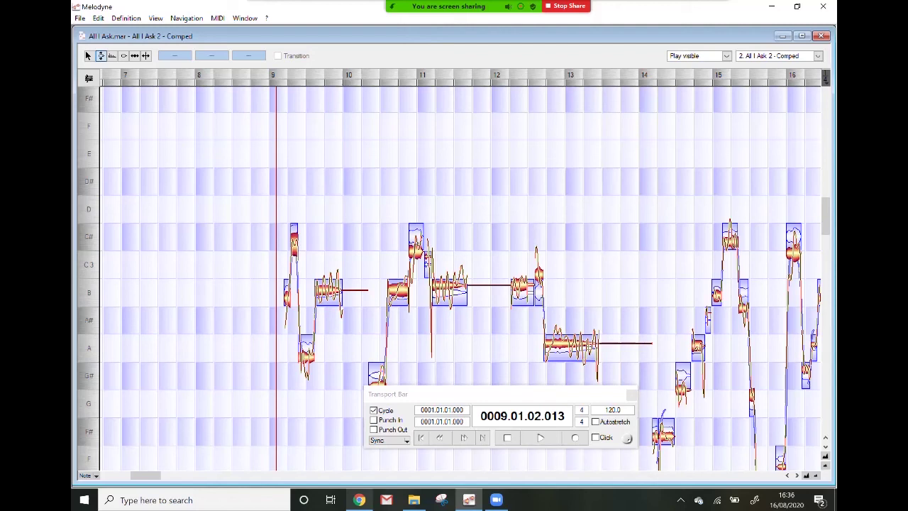
Choose the Edit Pitch tool, place the playhead in bar 10 and move the Transport Bar clear of the vocal notes
right_click(335, 186)
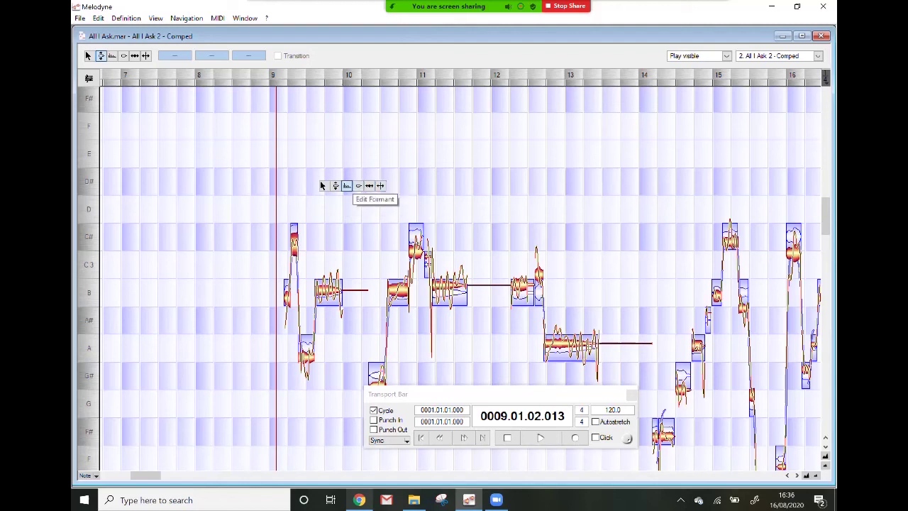
click(335, 186)
click(394, 75)
drag(546, 394, 303, 100)
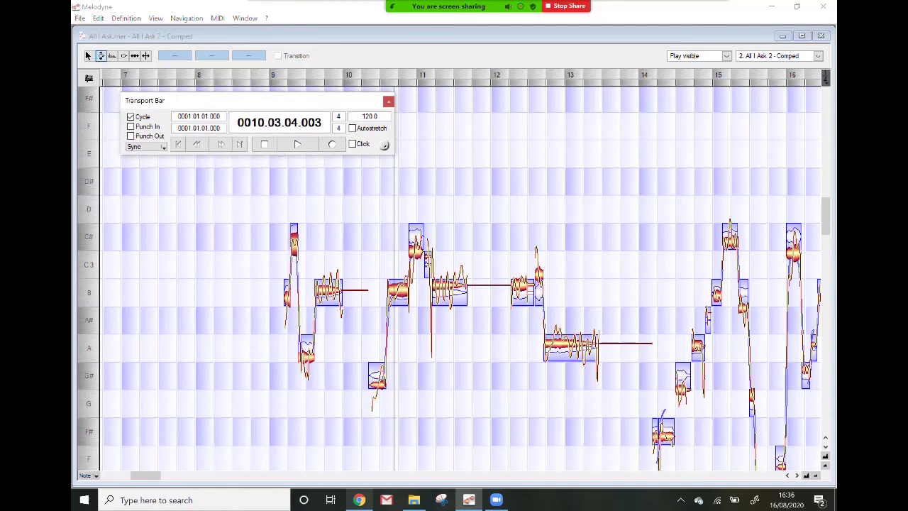
Select all notes of the vocal track and apply Correct Pitch with pitch center at 8 % and pitch drift at 8 %
click(482, 184)
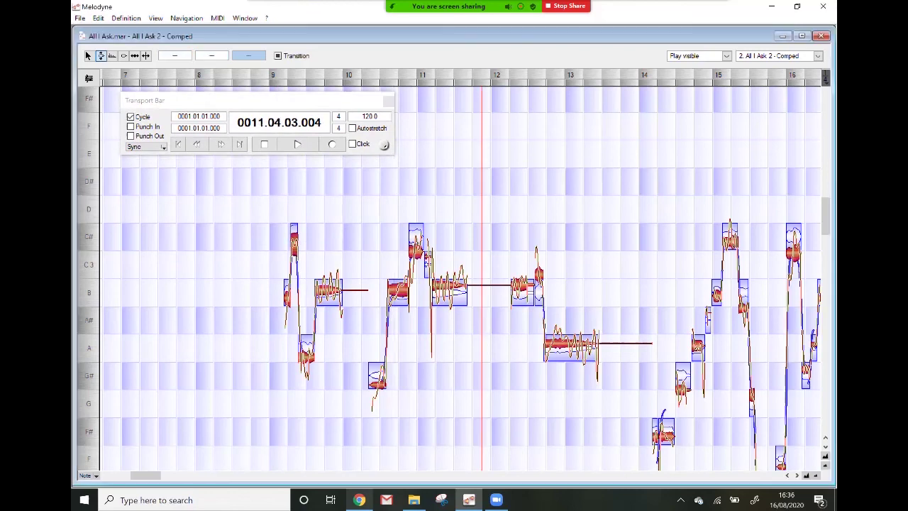
click(98, 18)
click(127, 269)
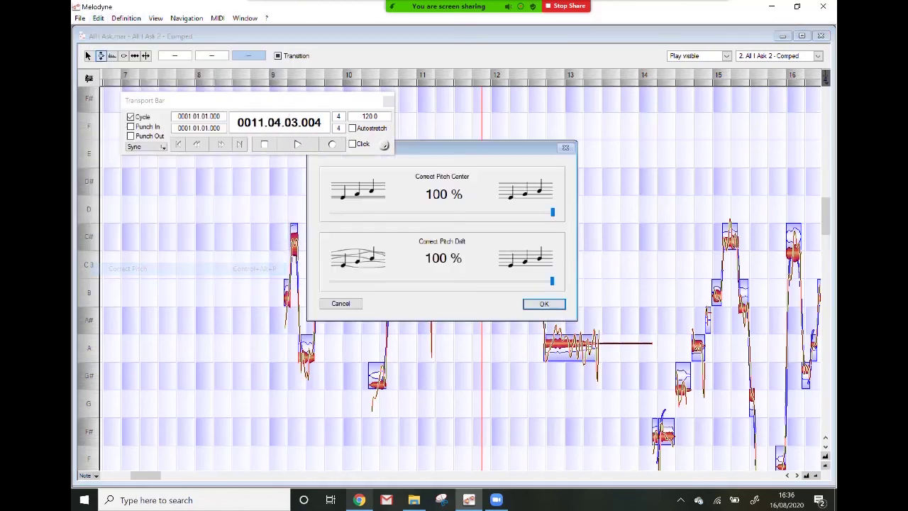
drag(553, 211, 349, 211)
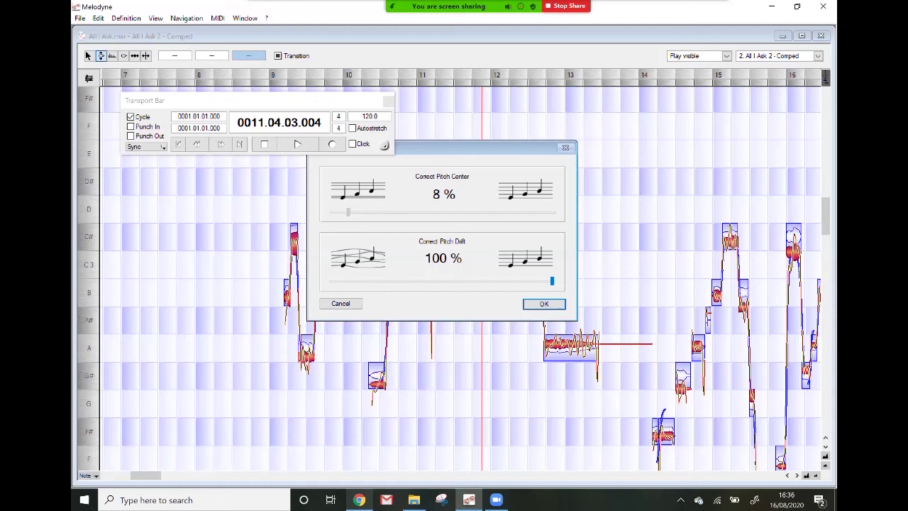
drag(348, 281, 348, 281)
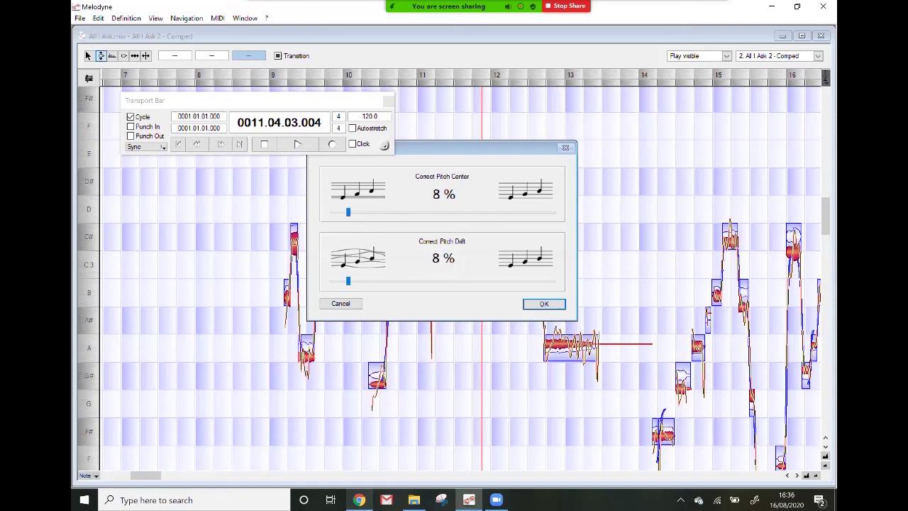
click(544, 304)
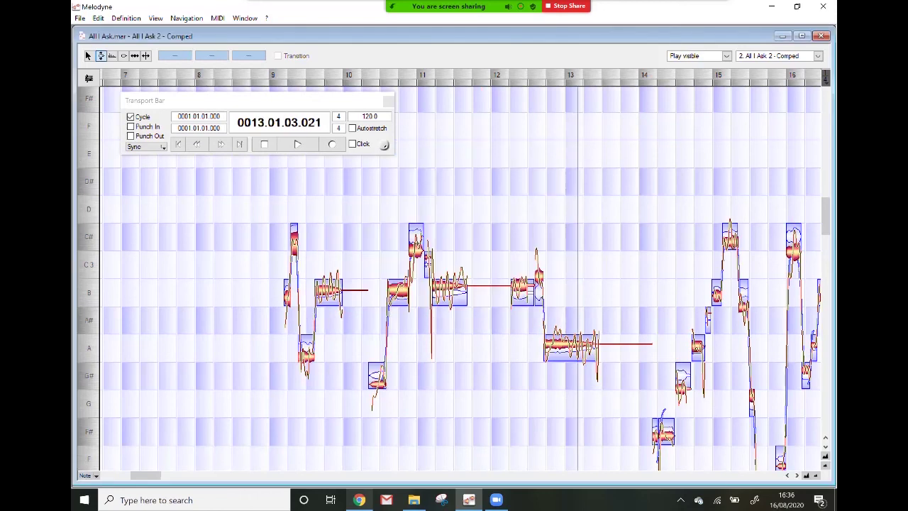
Play the visible All I Ask 2 - Comped track from just before bar 9 to the start of bar 10
drag(298, 109, 300, 121)
click(266, 77)
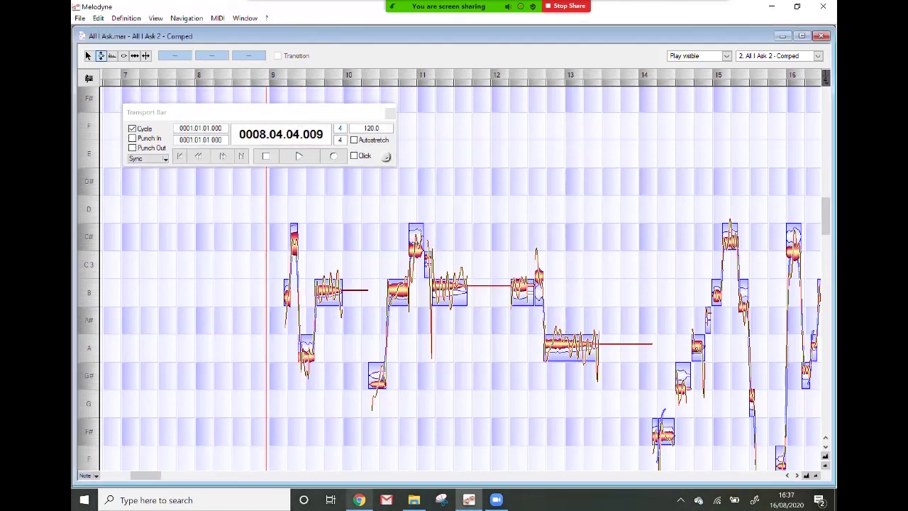
click(777, 55)
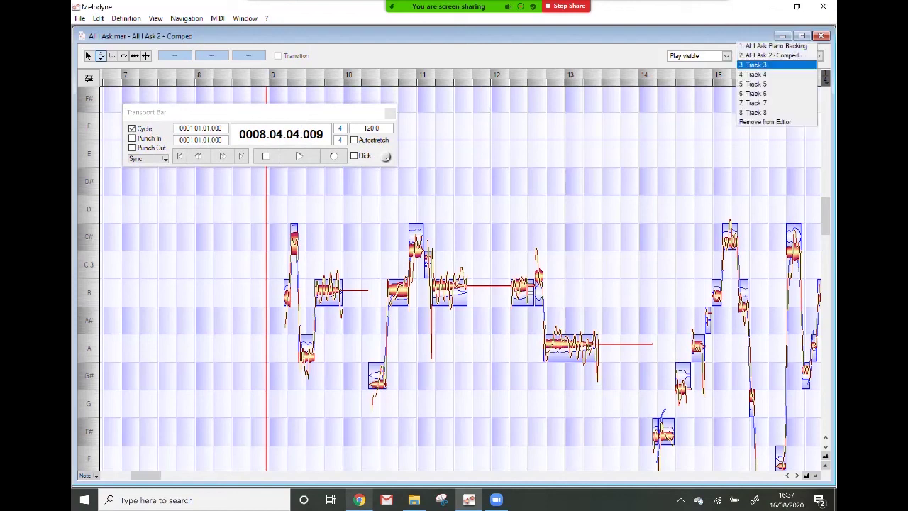
click(778, 56)
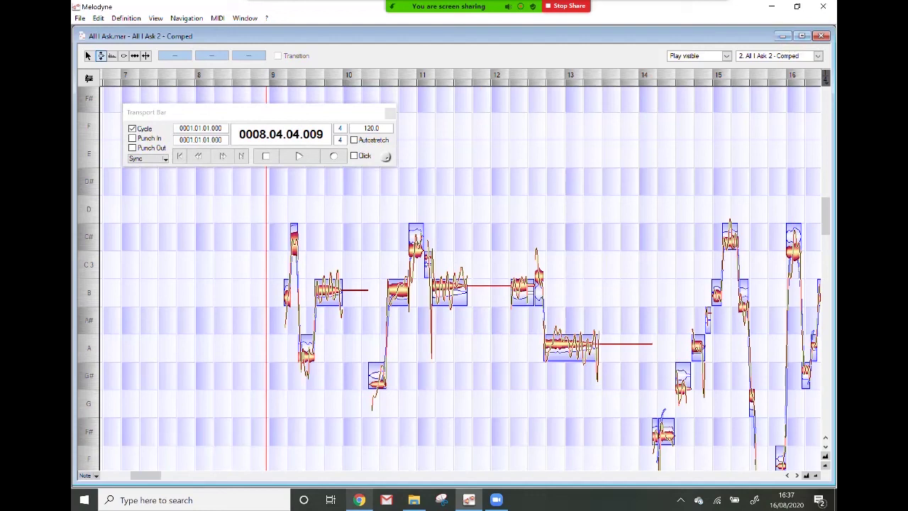
drag(825, 216, 825, 120)
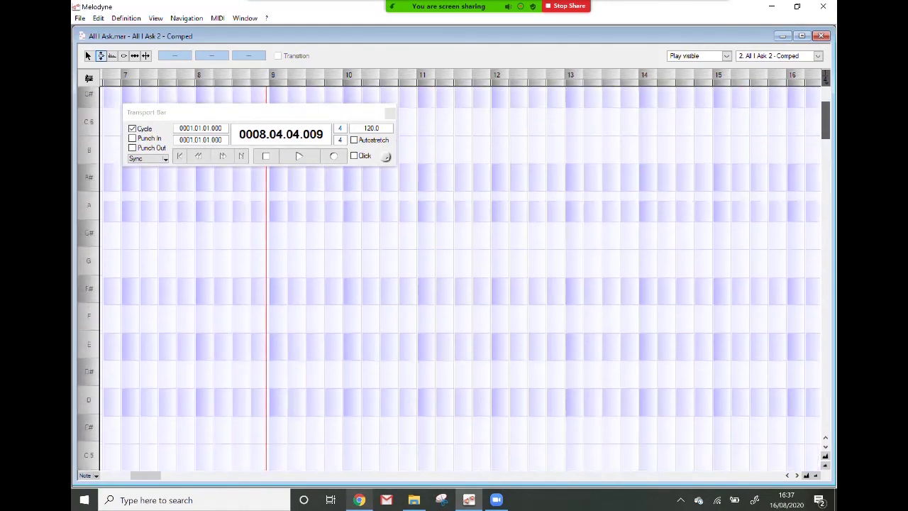
scroll(454, 278, down, 10)
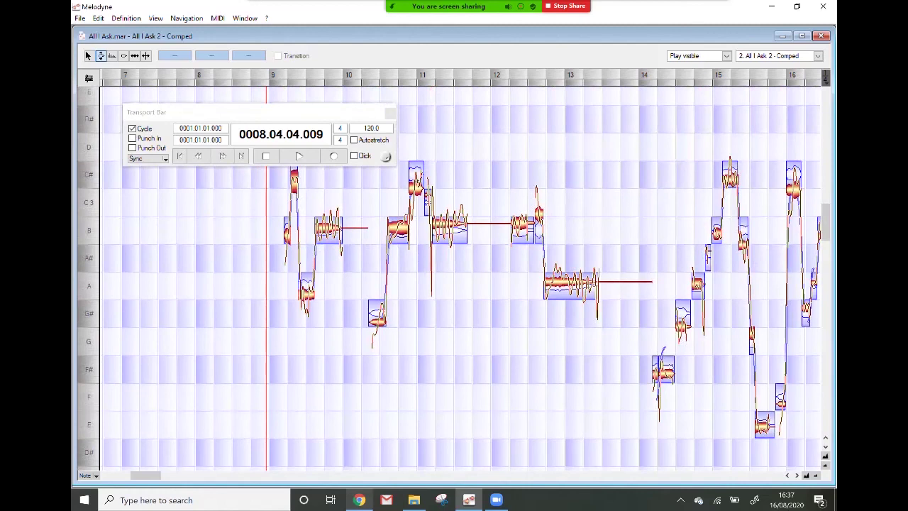
click(779, 56)
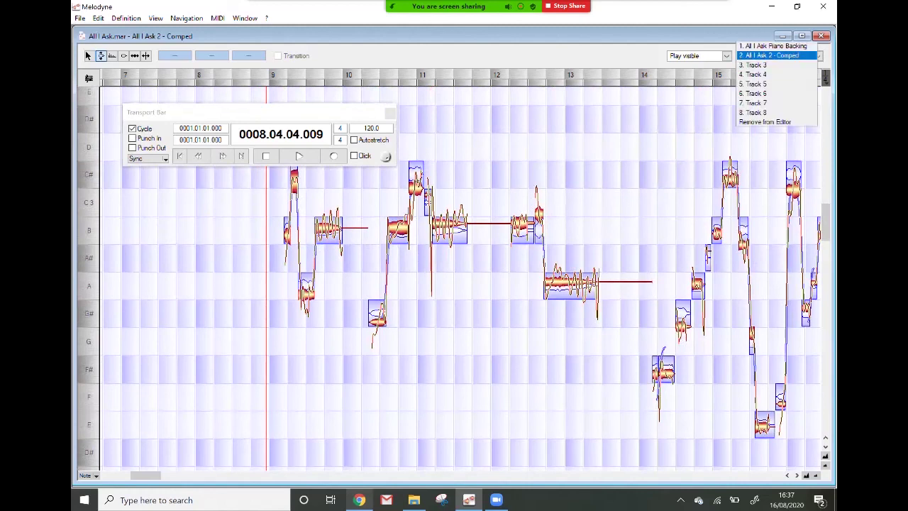
key(Escape)
key(space)
drag(317, 113, 677, 117)
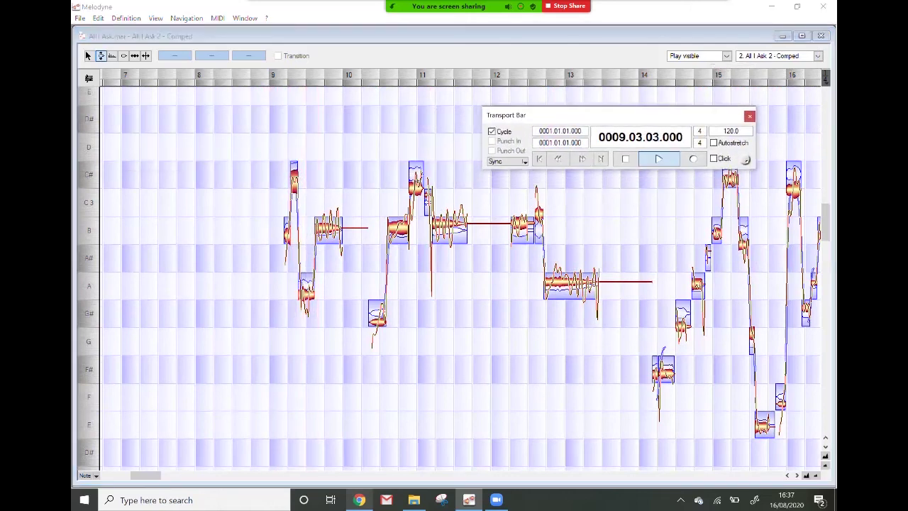
key(space)
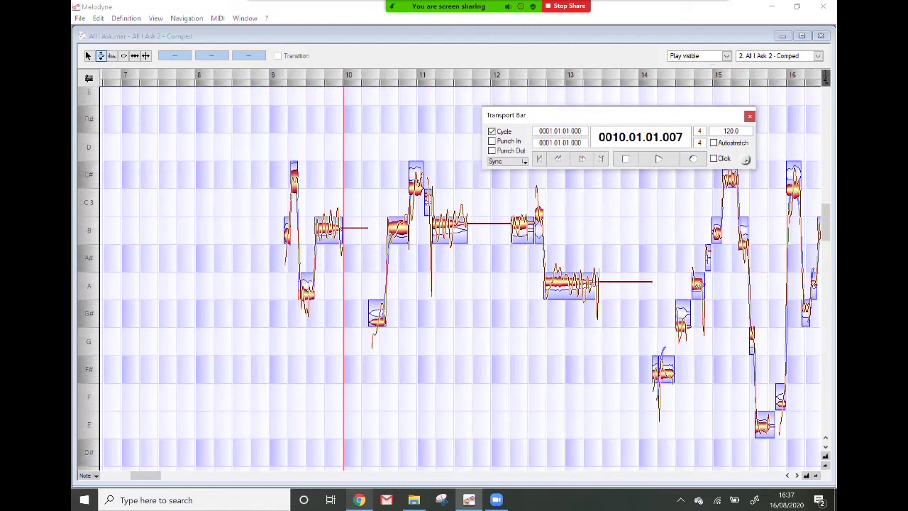
Set the editor's playback mode to Play arrangement and listen to the passage leading into bar 9
click(699, 56)
click(692, 65)
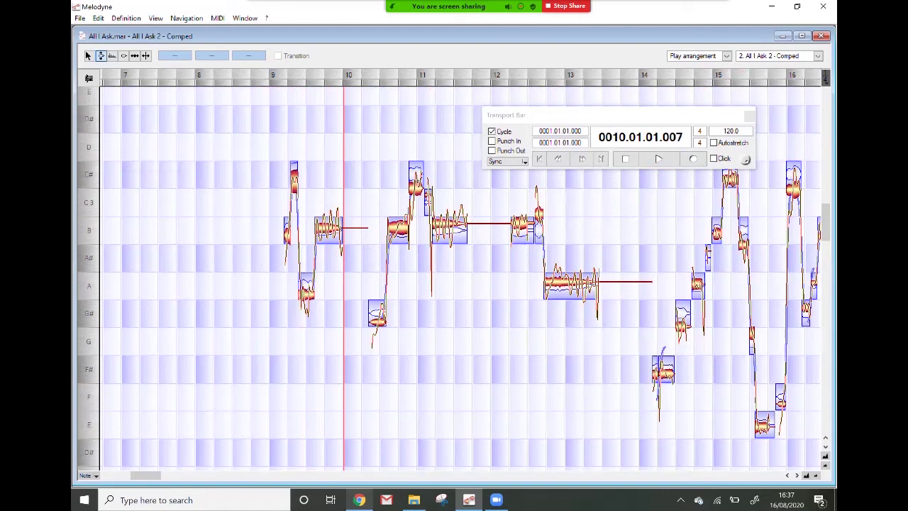
key(space)
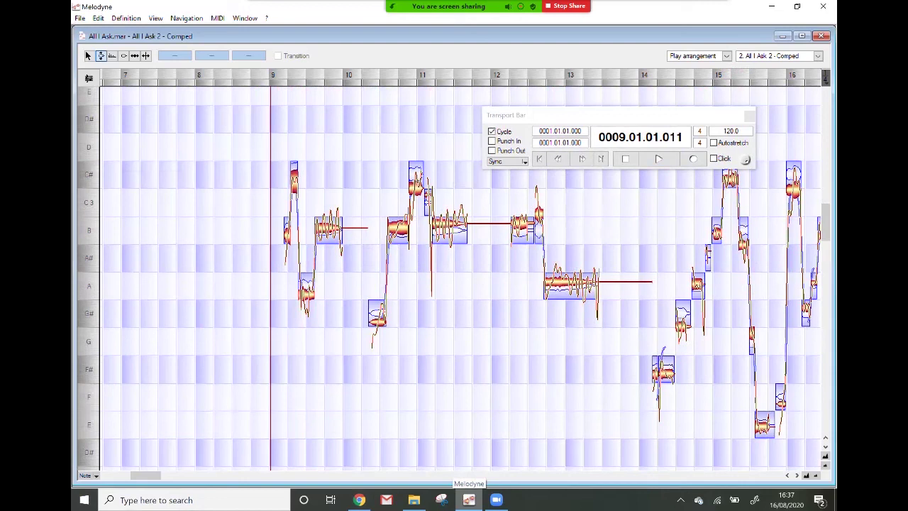
key(space)
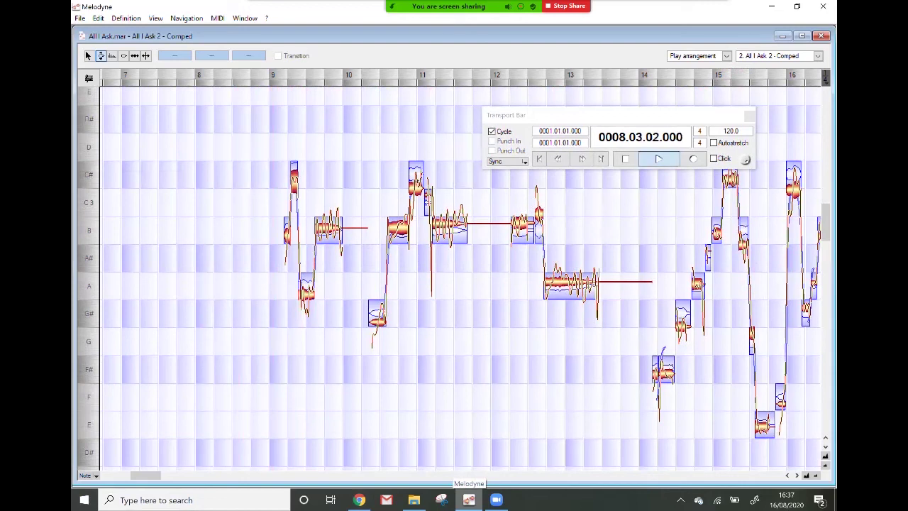
key(space)
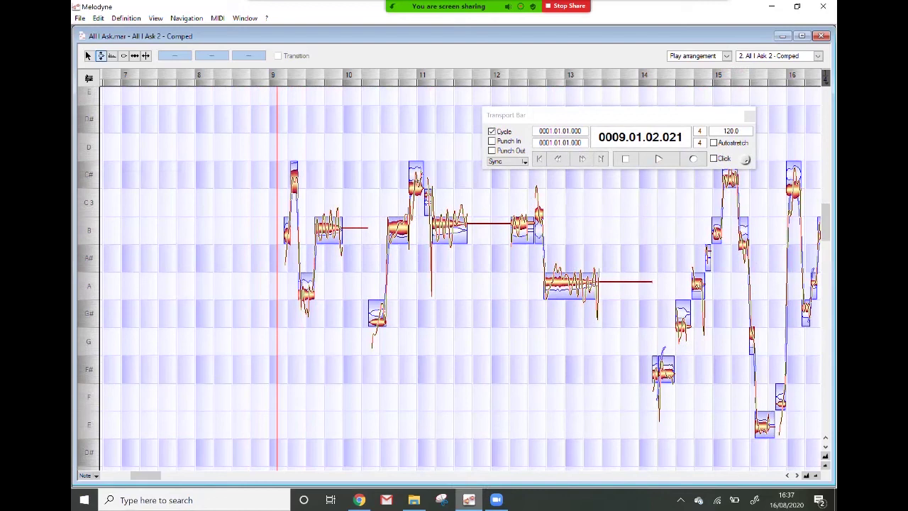
Move the Transport Bar below the vocal notes and listen to bar 9 with the full arrangement
drag(525, 115, 369, 386)
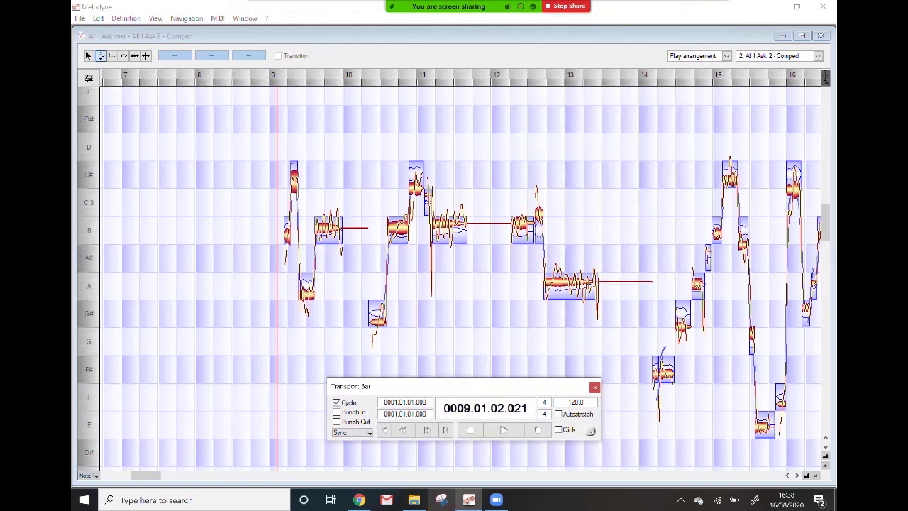
click(270, 75)
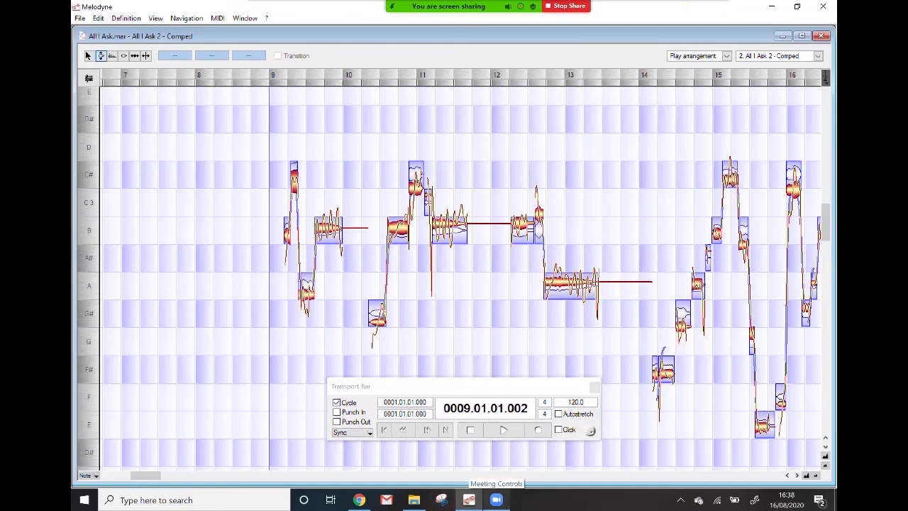
key(space)
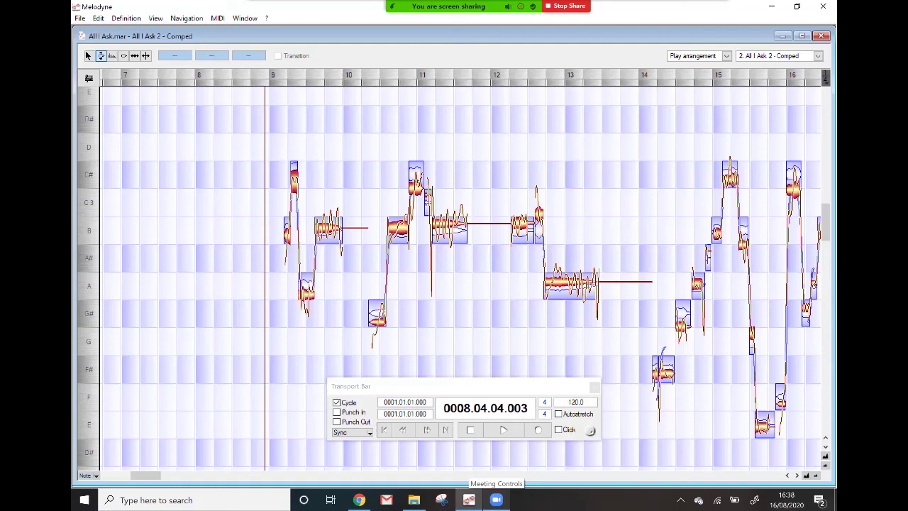
key(space)
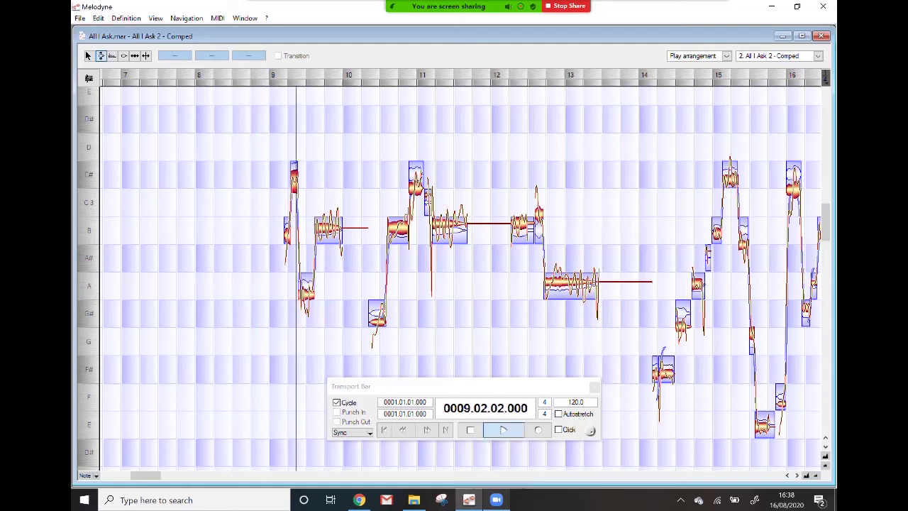
key(space)
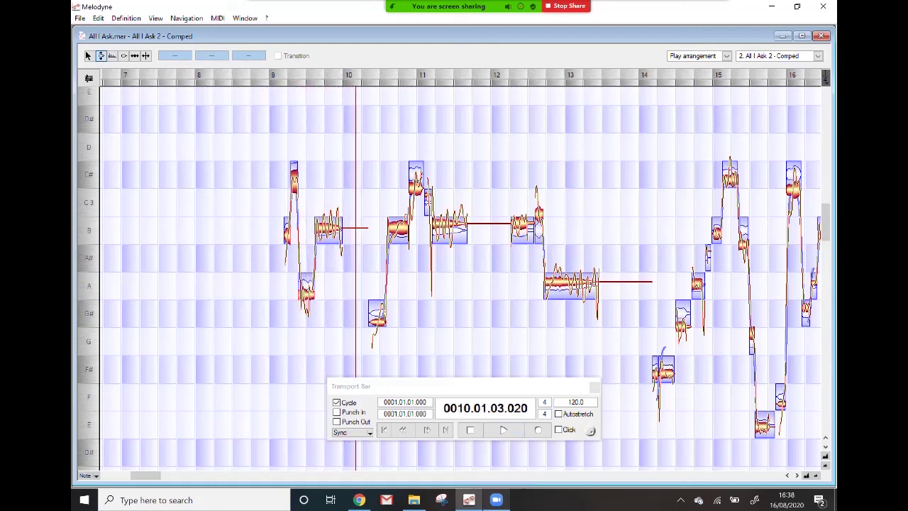
Try lowering the third note of bar 9 to G# 2, listen to it, and undo the change
drag(306, 287, 307, 313)
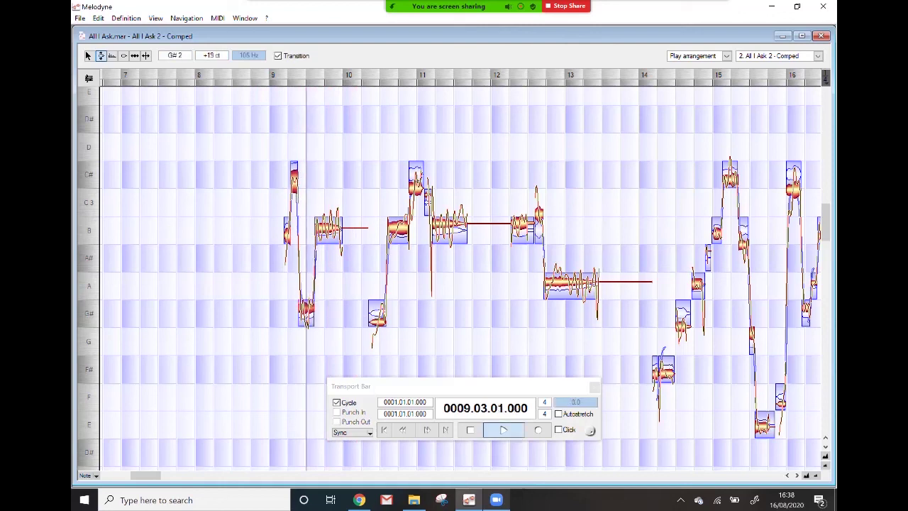
key(space)
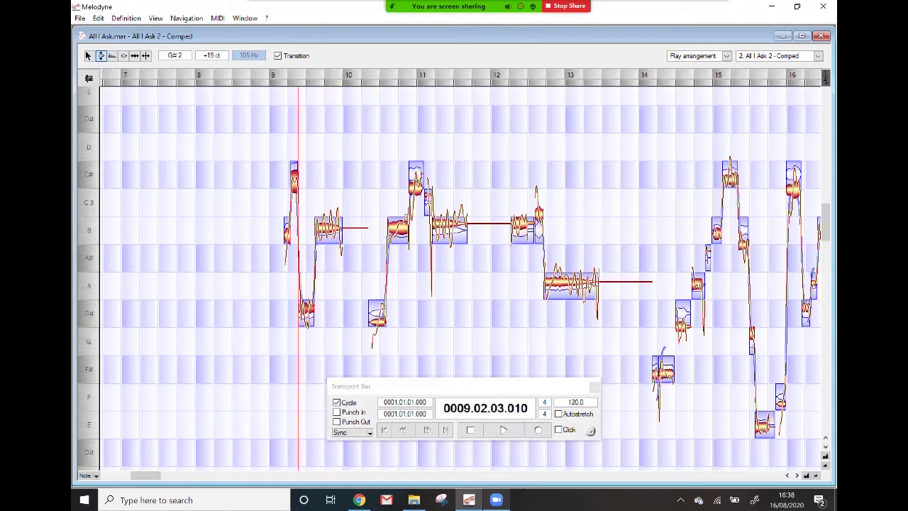
key(ctrl+z)
key(space)
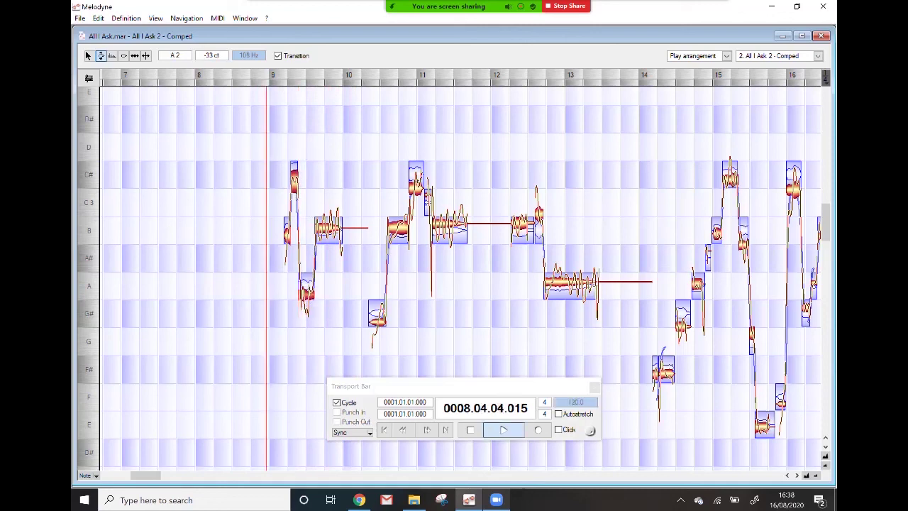
key(space)
Zoom in on bar 9 and split its third vocal note into two notes with the note separation tool
right_click(324, 307)
click(381, 309)
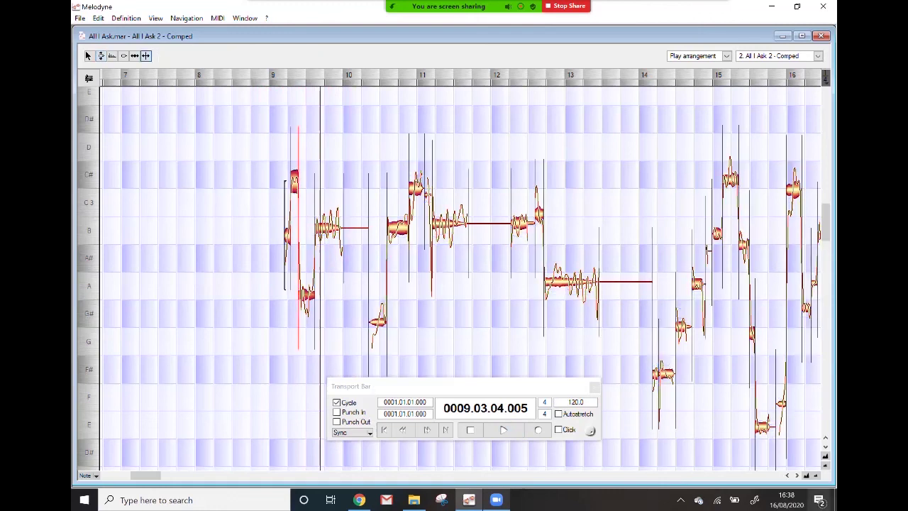
click(807, 476)
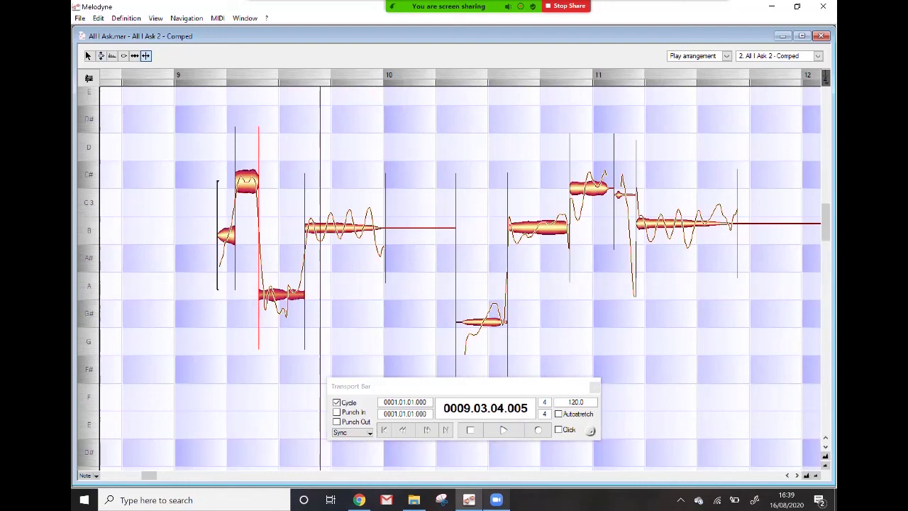
double_click(288, 294)
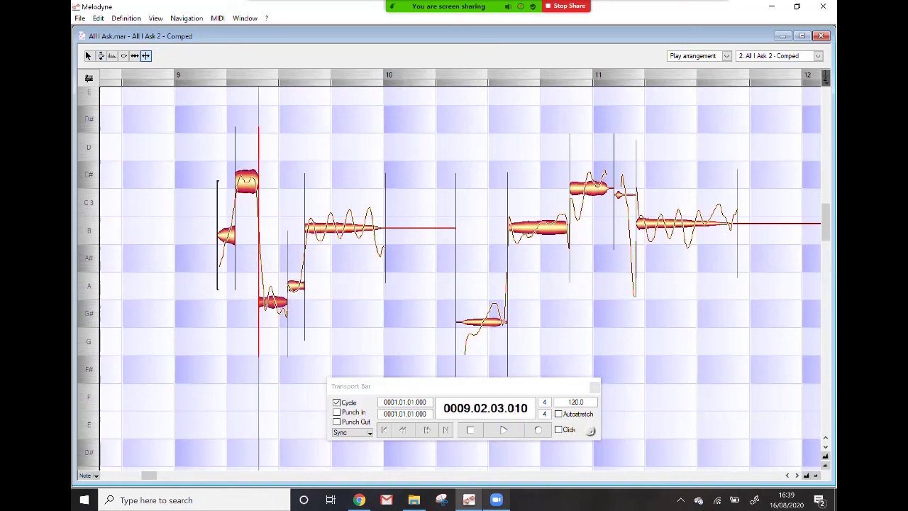
Try the first part of the split note at G 2 with the Edit Pitch tool, listen, and set it to G# 2 at 0 ct
right_click(343, 333)
click(295, 334)
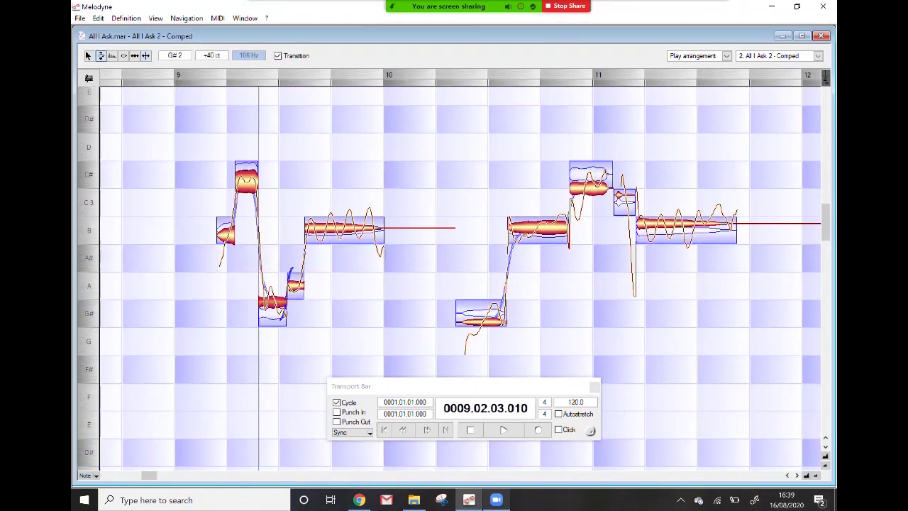
key(space)
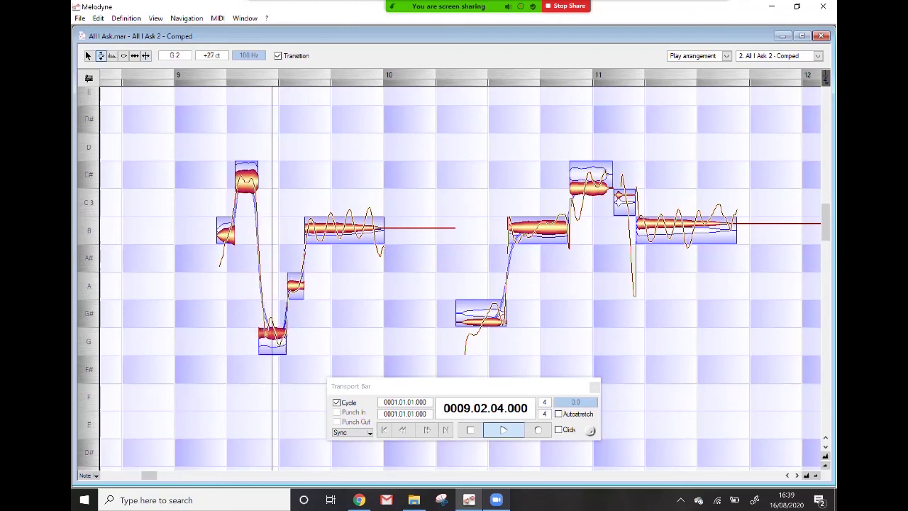
key(space)
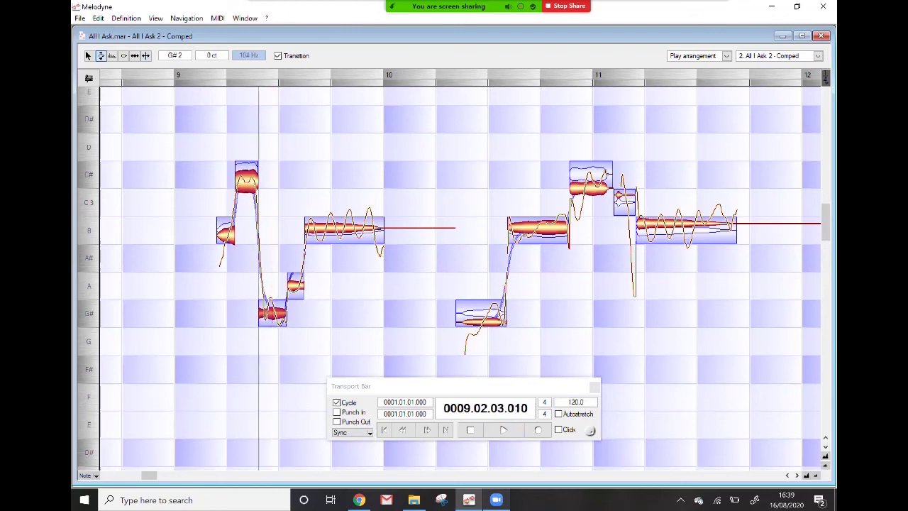
Lower the first part of the split note in bar 9 to G 2 +17 ct and play the phrase
key(space)
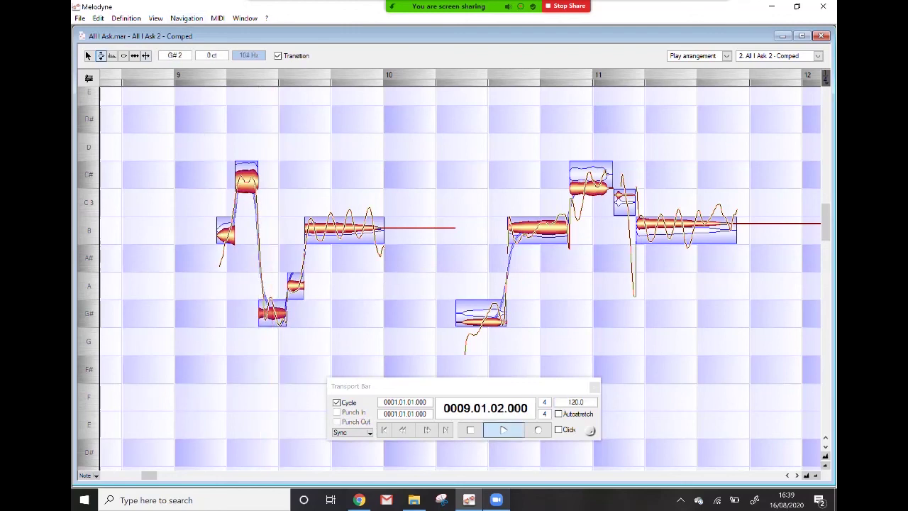
drag(276, 314, 277, 337)
key(space)
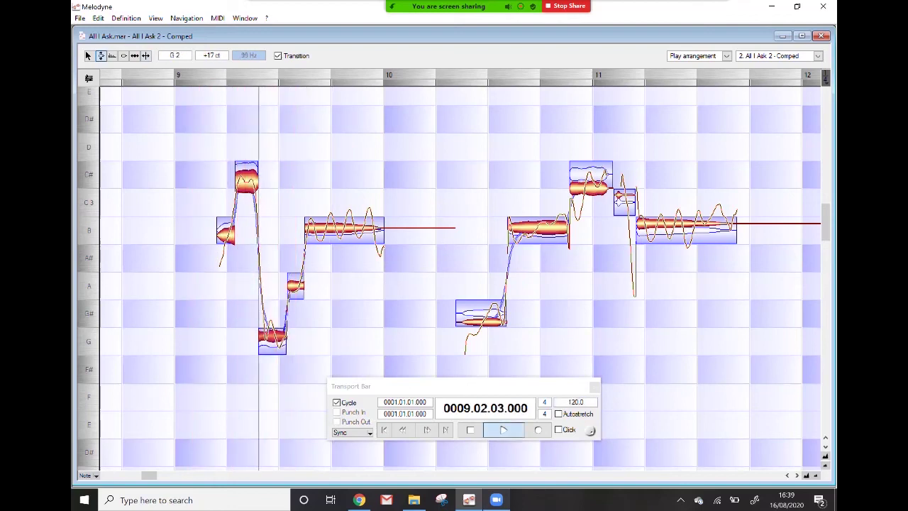
Raise the first part of the split note in bar 9 to G# 2 -24 ct and play the phrase
drag(275, 336, 275, 321)
key(space)
key(space)
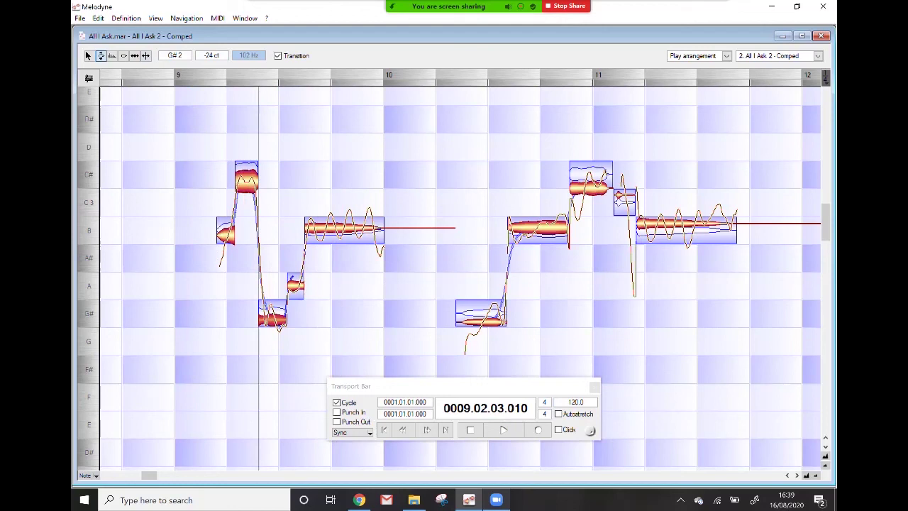
key(space)
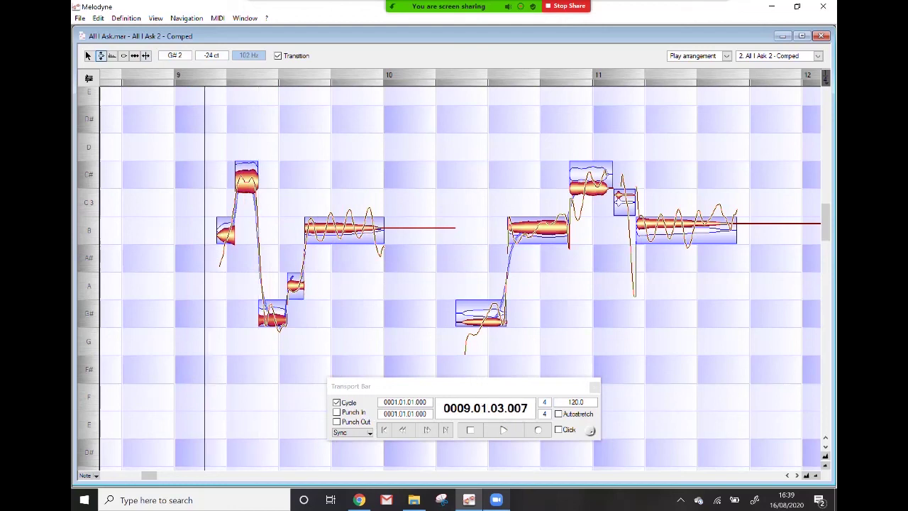
key(space)
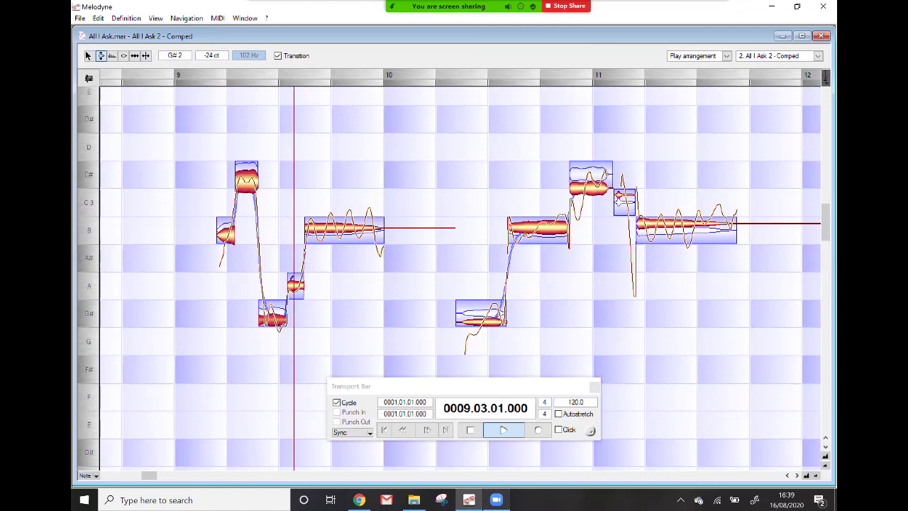
key(space)
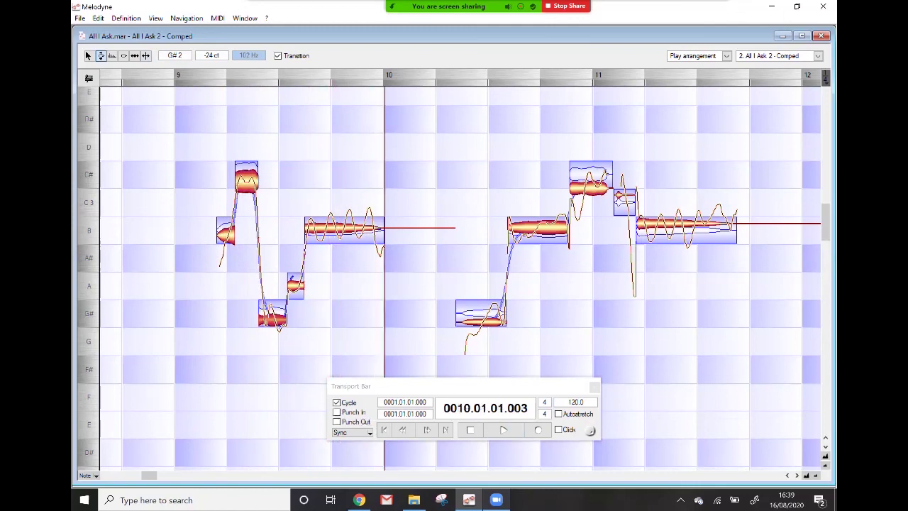
drag(272, 320, 272, 313)
key(ctrl+z)
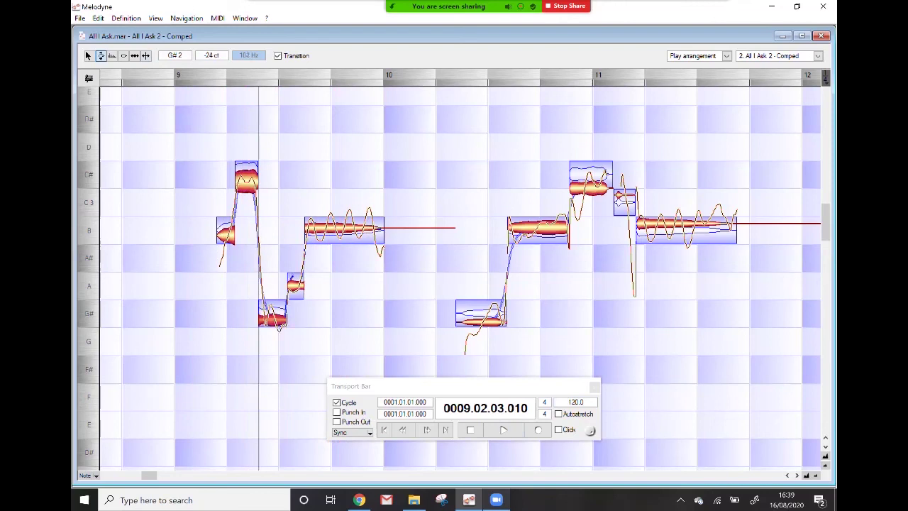
Set the pitch modulation of the G# 2 note in bar 9 to 71.8 % and play the phrase again
right_click(319, 312)
click(319, 323)
drag(273, 320, 273, 332)
click(216, 76)
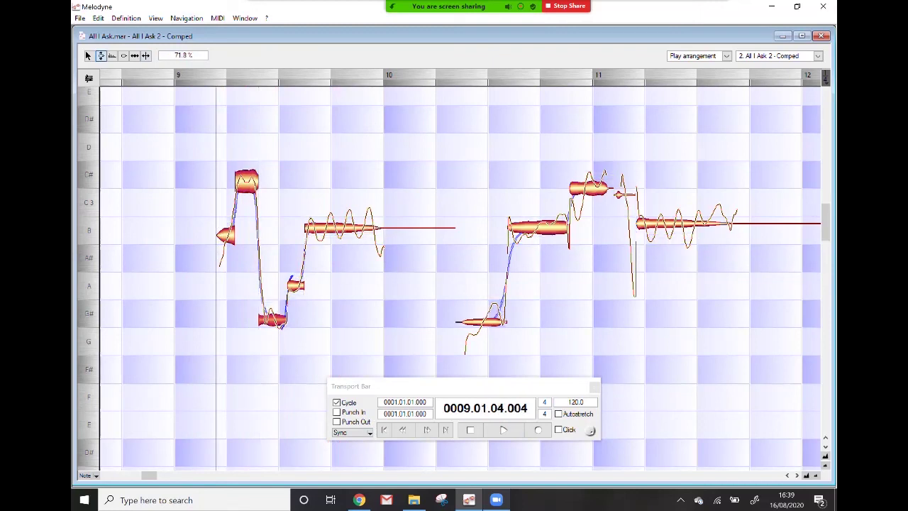
key(space)
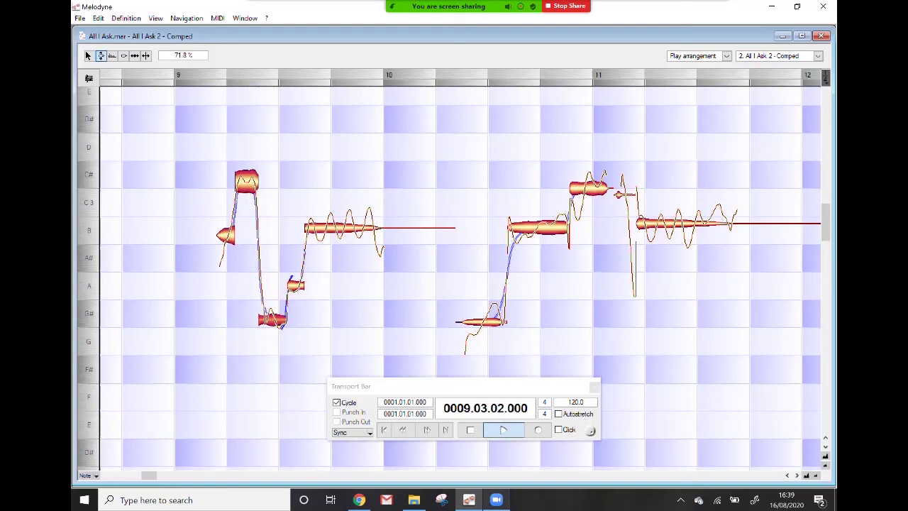
key(space)
Try the short note after the G# 2 in bar 9 at A# 2 +11 ct, listen, and set it to A 2 at 0 ct
right_click(326, 307)
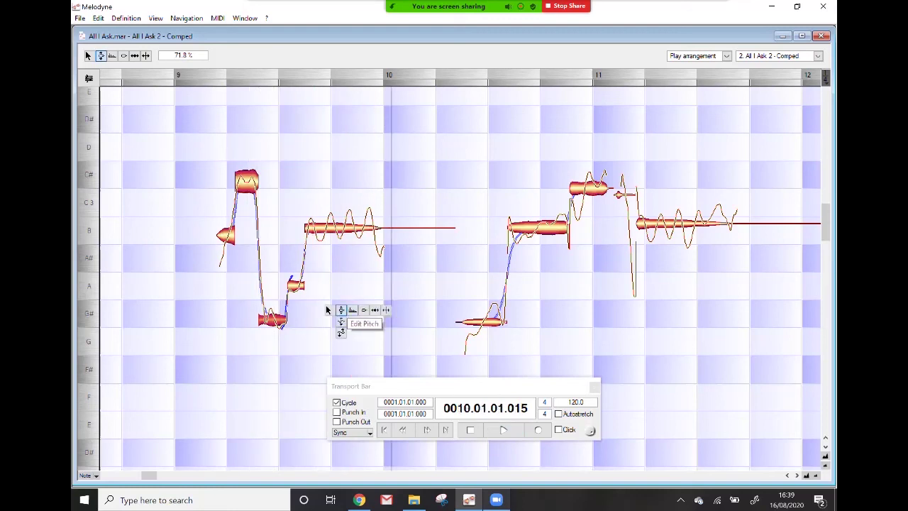
click(341, 310)
drag(296, 286, 296, 255)
key(space)
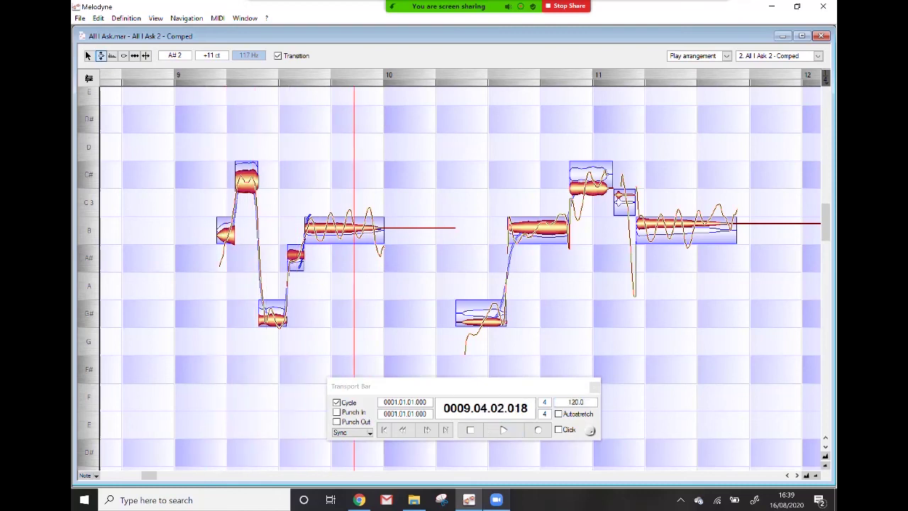
drag(299, 256, 296, 284)
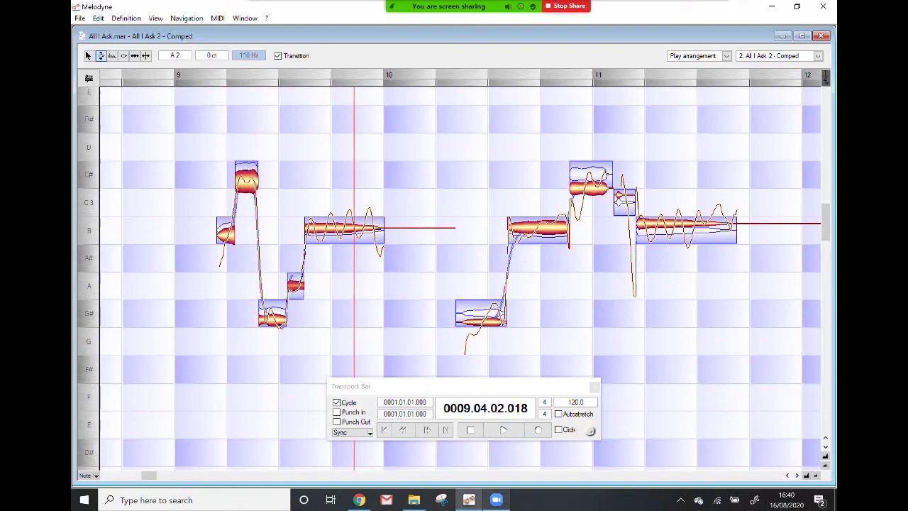
Move the Transport Bar clear of the notes and play the vocal line from bar 9 onward
drag(393, 386, 467, 403)
key(space)
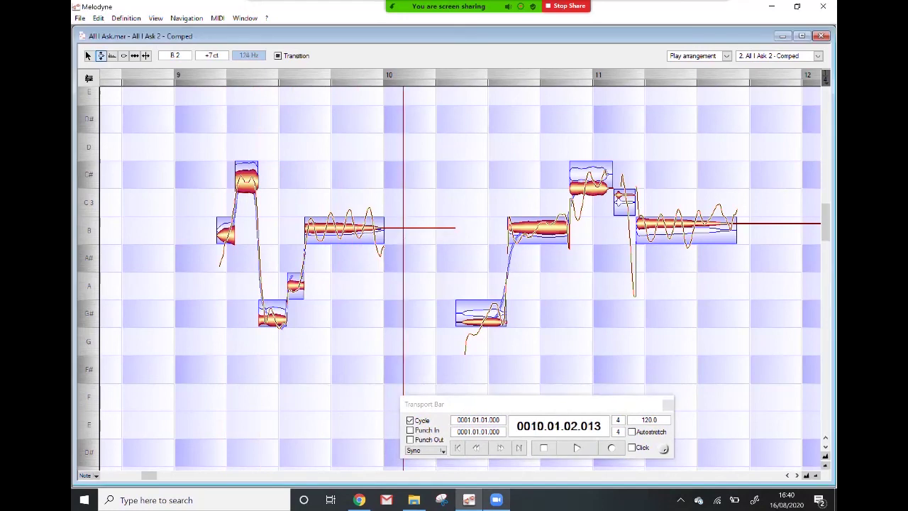
scroll(461, 277, down, 3)
scroll(460, 277, up, 3)
scroll(461, 277, right, 3)
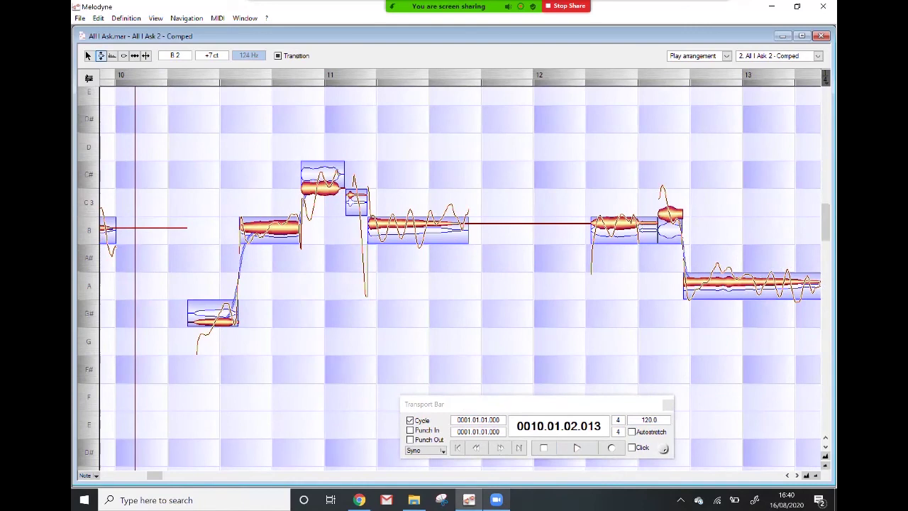
key(space)
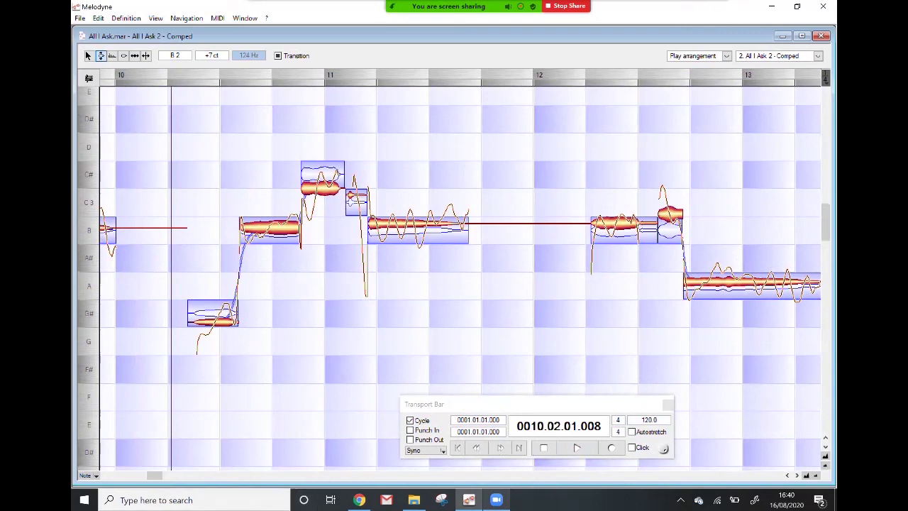
key(space)
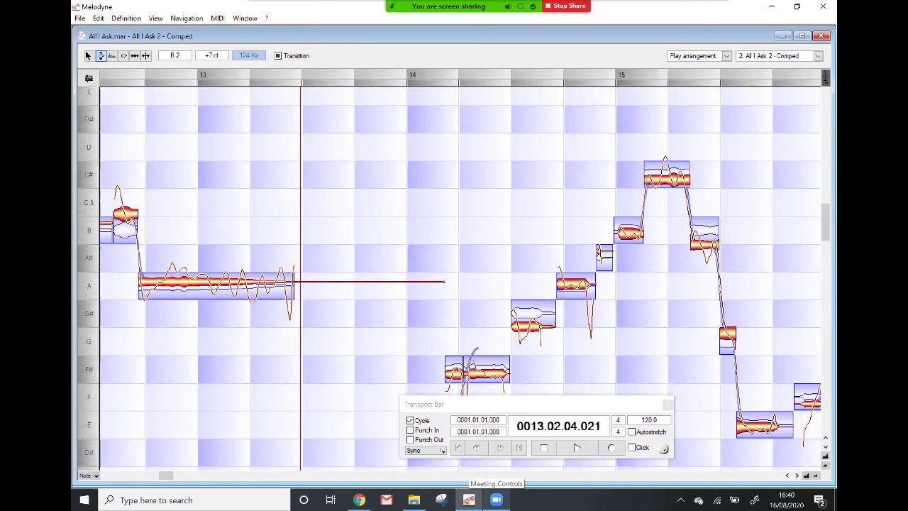
scroll(460, 278, down, 1)
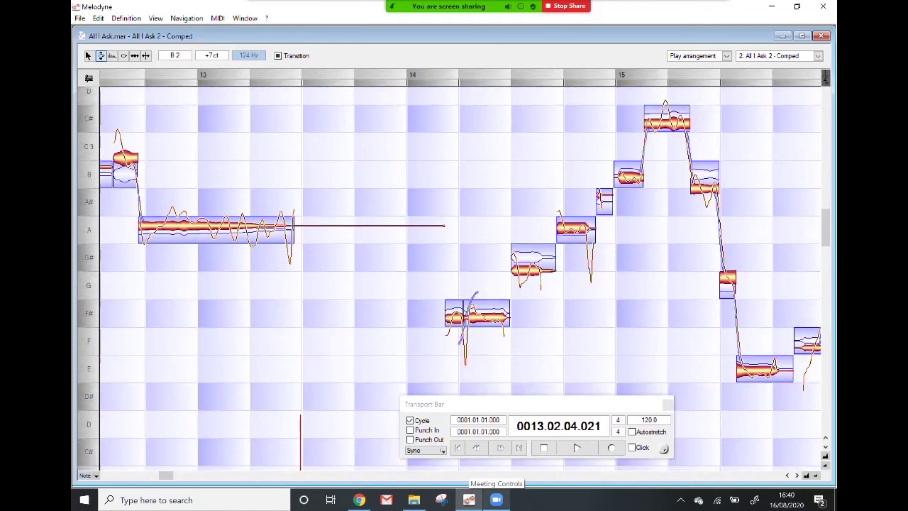
scroll(459, 270, right, 5)
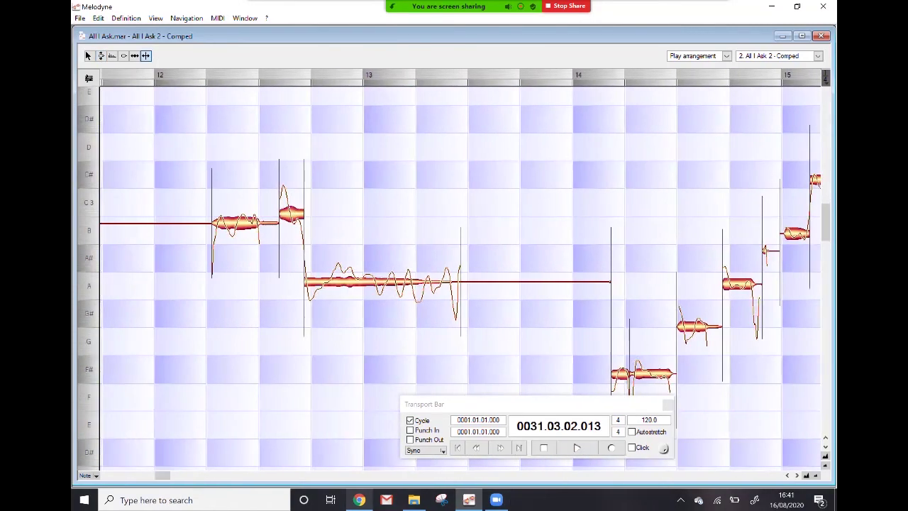
Shorten the long A 2 note across bars 12 and 13 with the Move Notes tool to end just after beat 2, checking it by ear
click(307, 76)
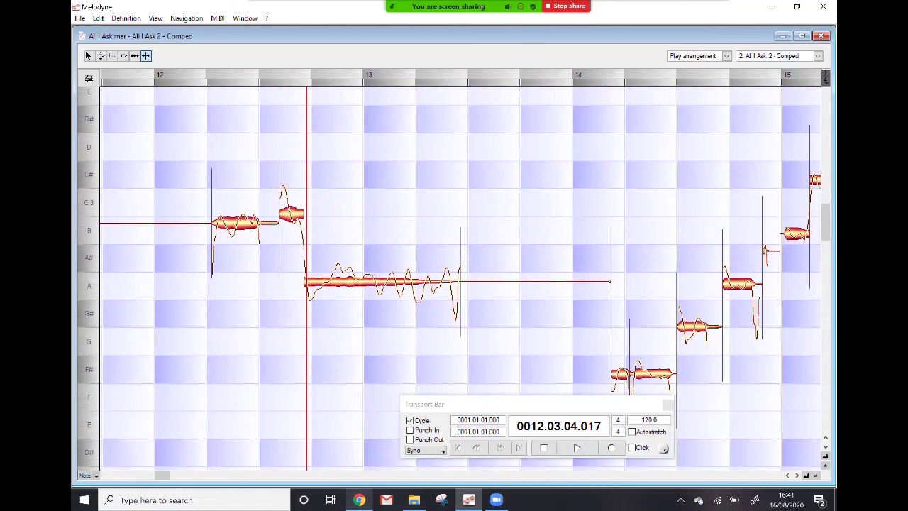
right_click(412, 337)
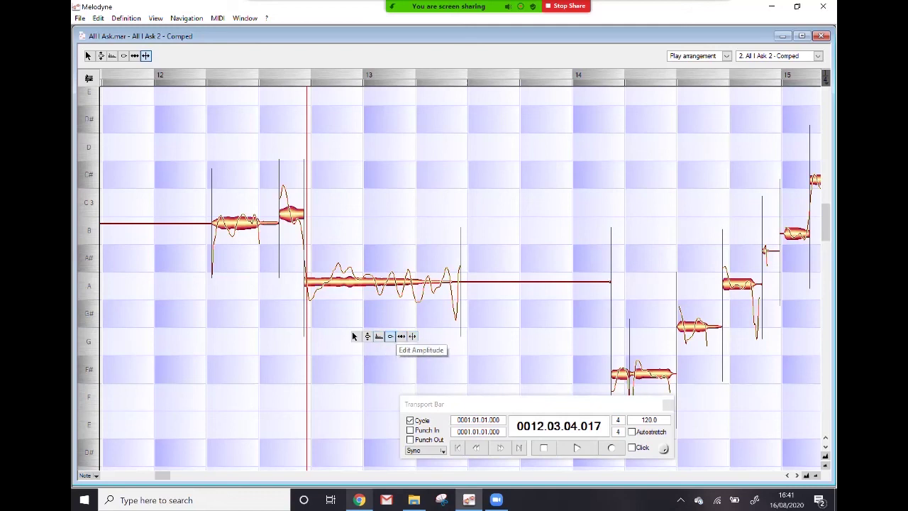
click(401, 336)
drag(461, 286, 438, 282)
key(space)
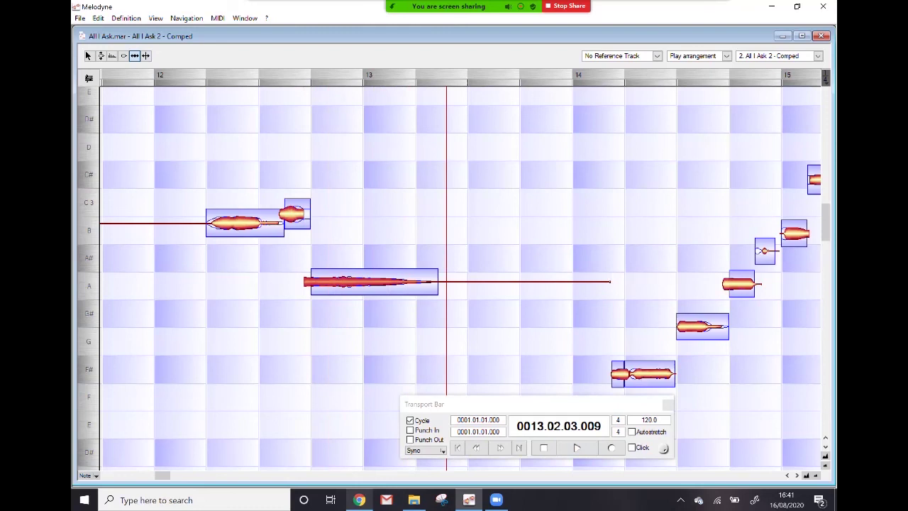
drag(437, 282, 425, 282)
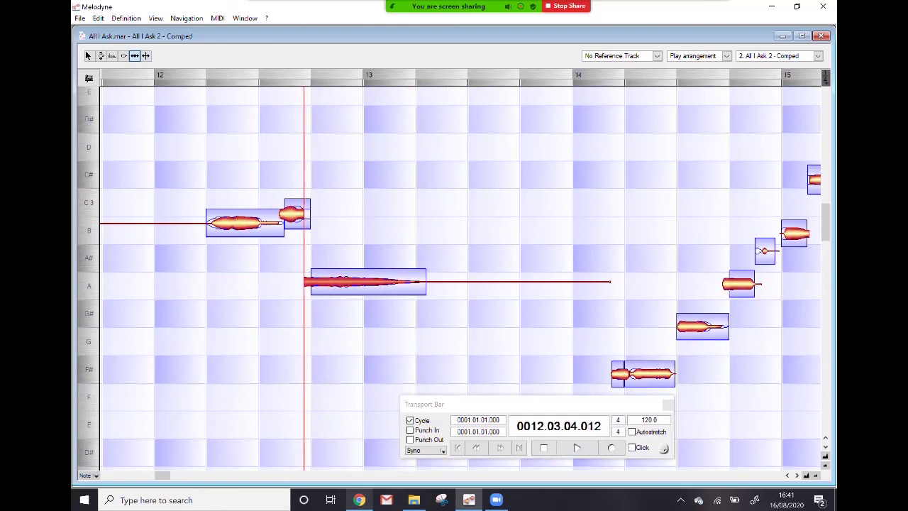
Try shortening the B 2 note at the start of bar 18 with the Move Notes tool, listen to it, and undo the change
right_click(222, 423)
click(192, 423)
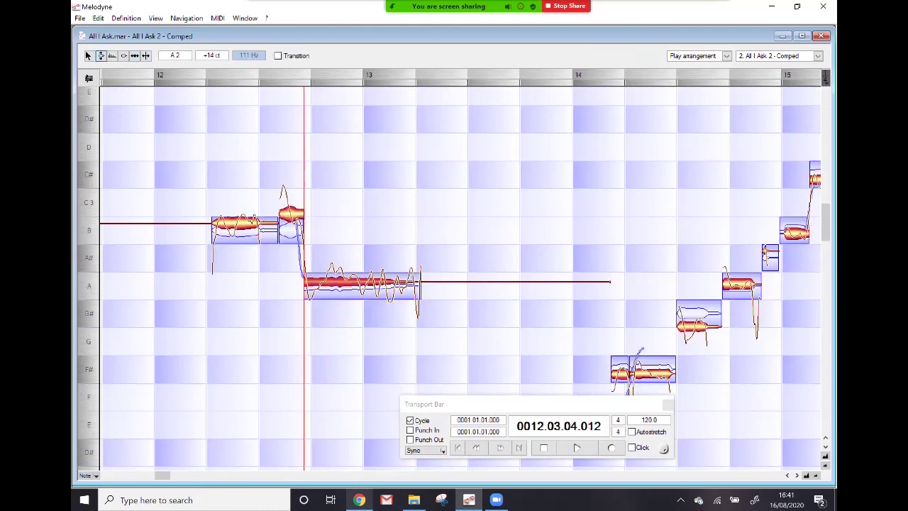
scroll(454, 277, up, 2)
scroll(454, 277, right, 15)
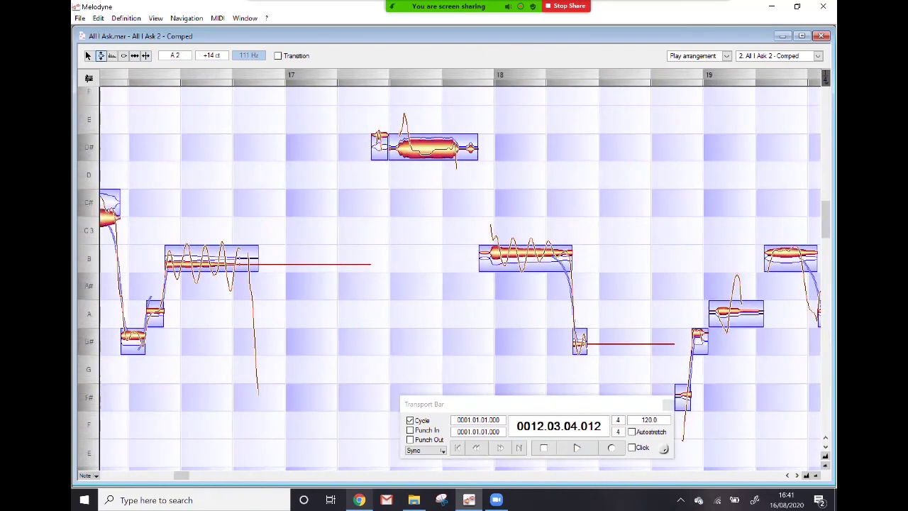
right_click(581, 239)
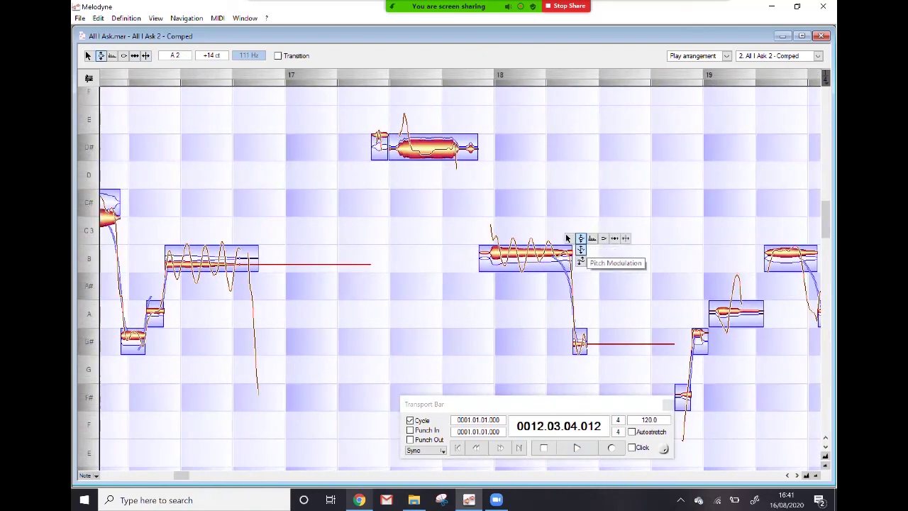
click(615, 238)
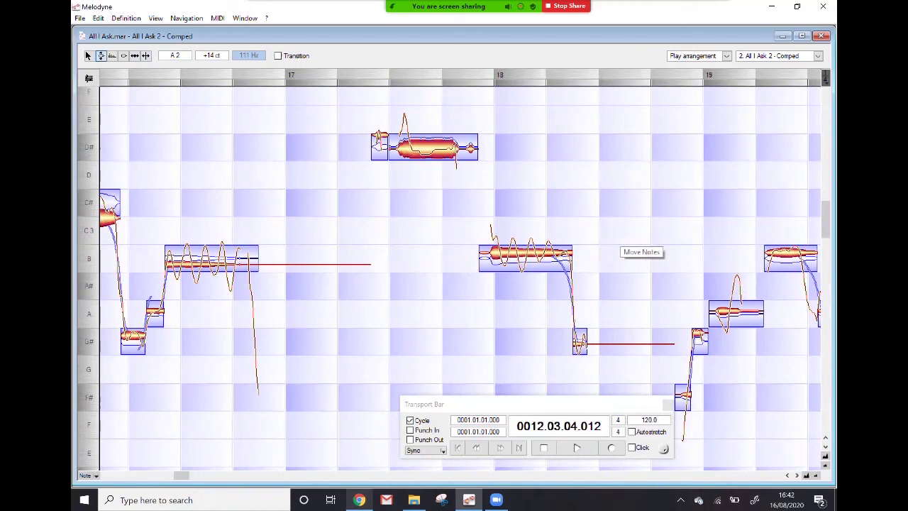
drag(568, 253, 535, 253)
key(space)
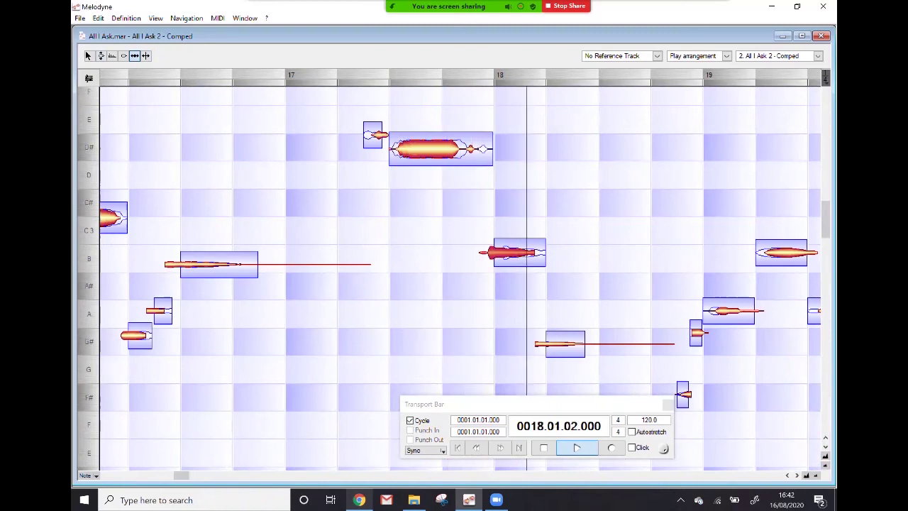
key(space)
key(space)
key(space)
key(space)
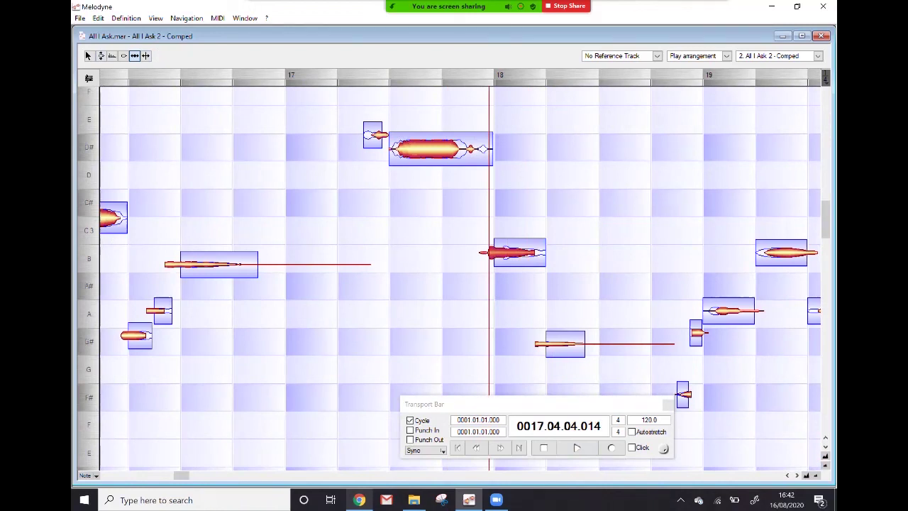
key(space)
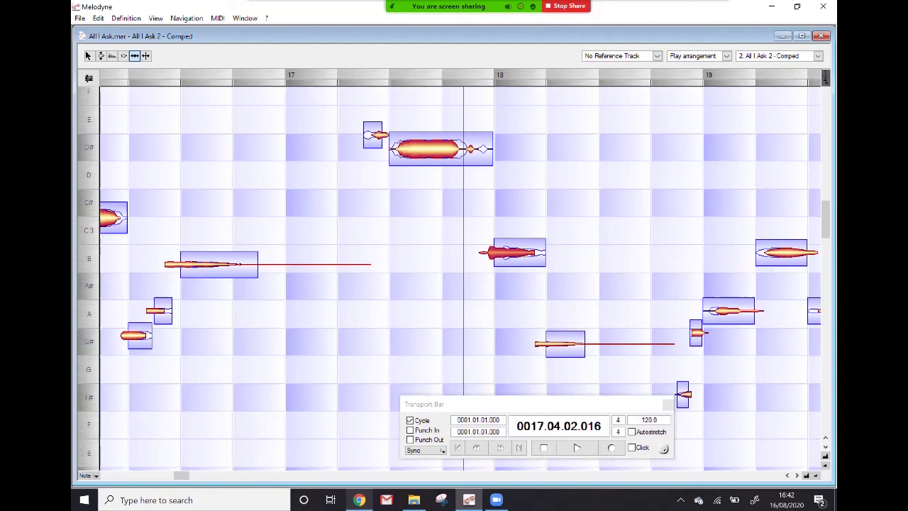
key(space)
key(space)
key(ctrl+z)
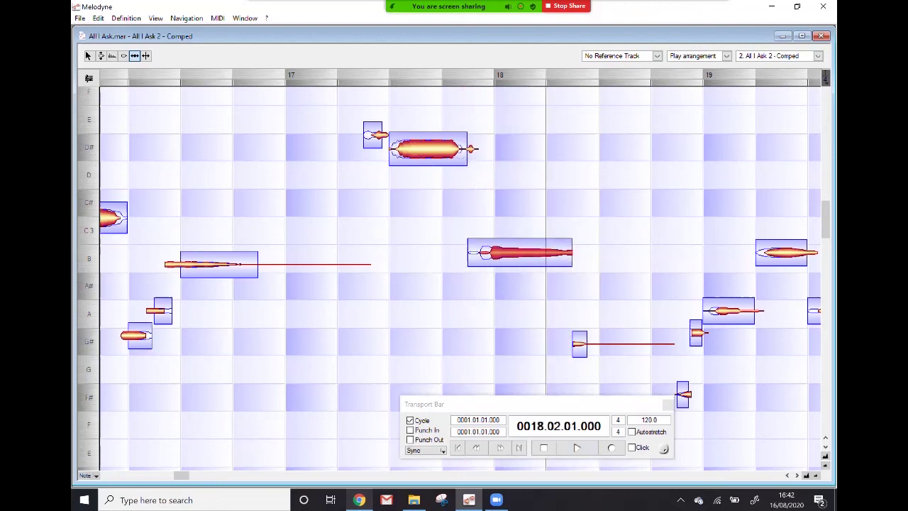
Split the long A 2 note across bars 12 and 13 just before bar 13 with the note separation tool
scroll(417, 168, left, 10)
right_click(417, 169)
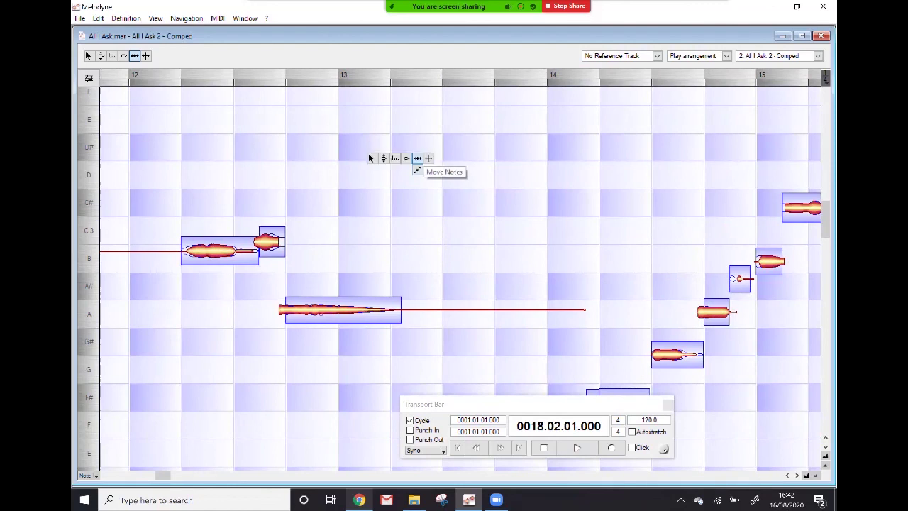
click(417, 158)
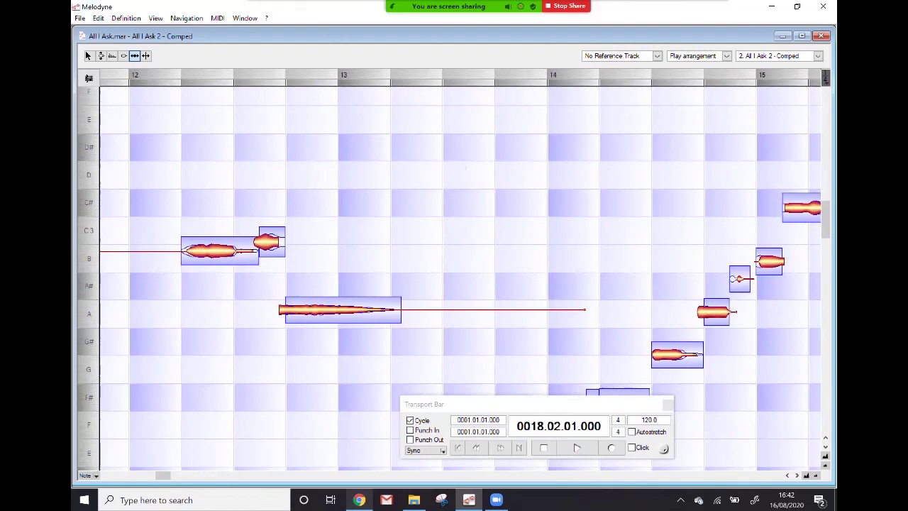
right_click(365, 177)
click(376, 178)
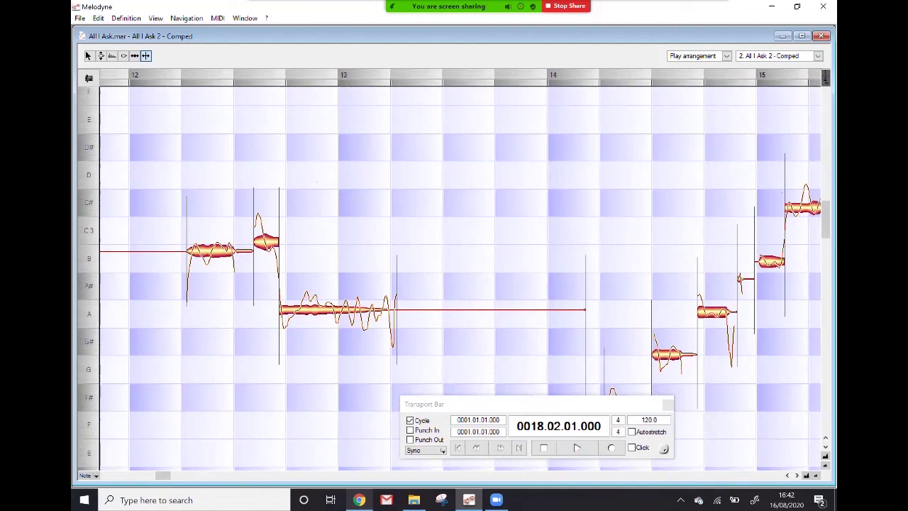
double_click(329, 310)
Reduce the pitch modulation of the first part of the split A 2 note to 46.6 %
right_click(329, 200)
mouse_move(285, 200)
click(329, 201)
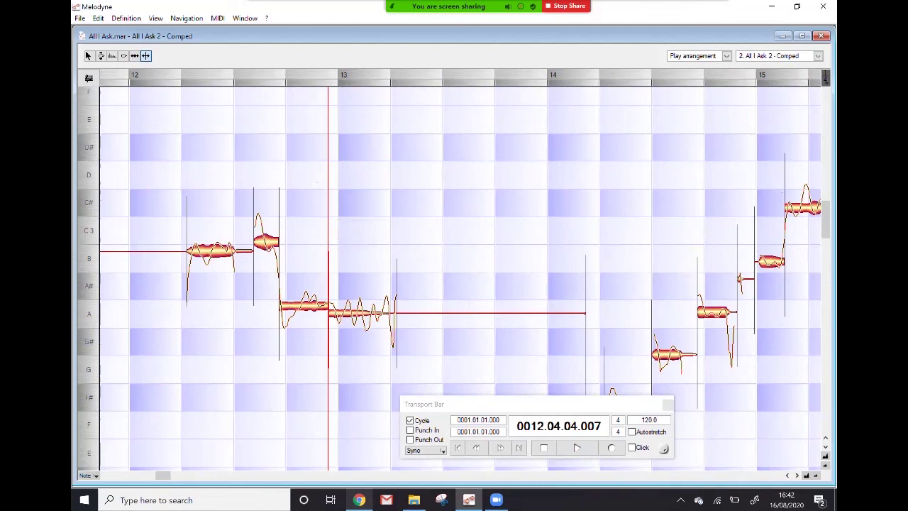
right_click(348, 186)
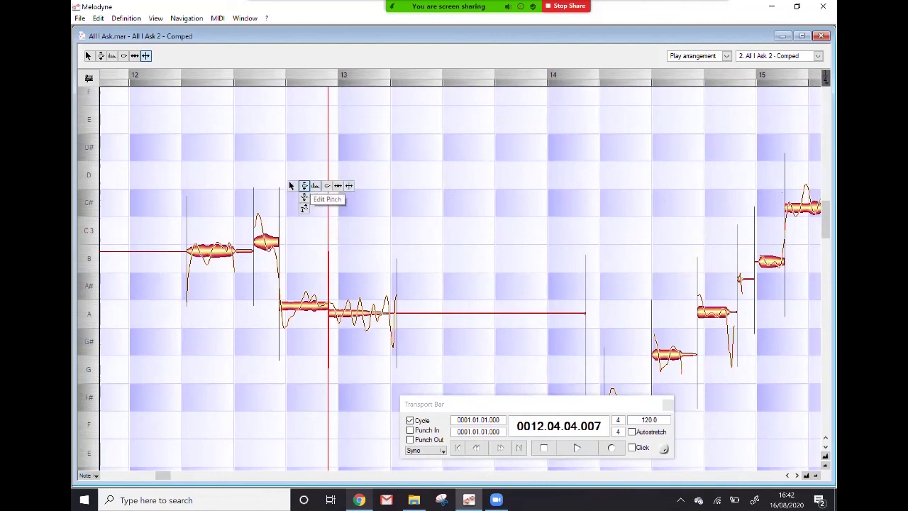
click(304, 207)
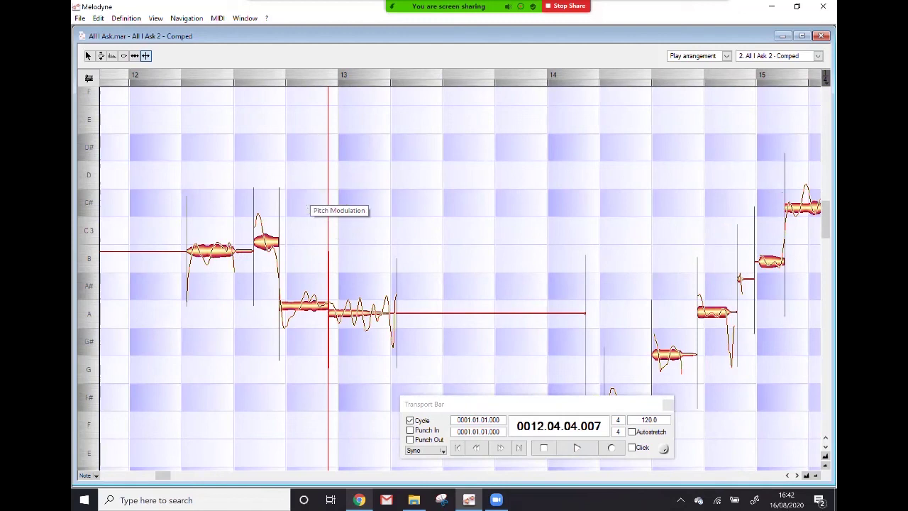
drag(305, 306, 306, 338)
right_click(319, 248)
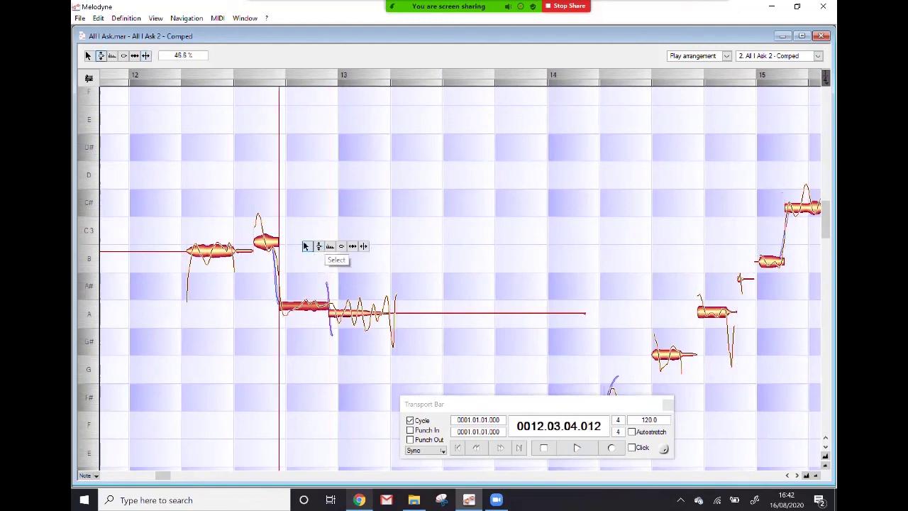
Show the pitch curves with the Edit Pitch tool and listen to the two split A 2 notes across bars 12 and 13
click(318, 258)
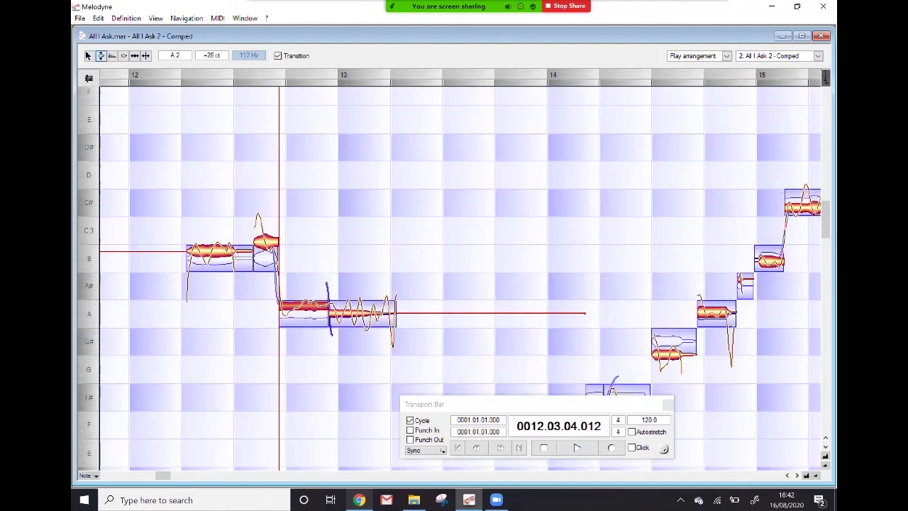
key(space)
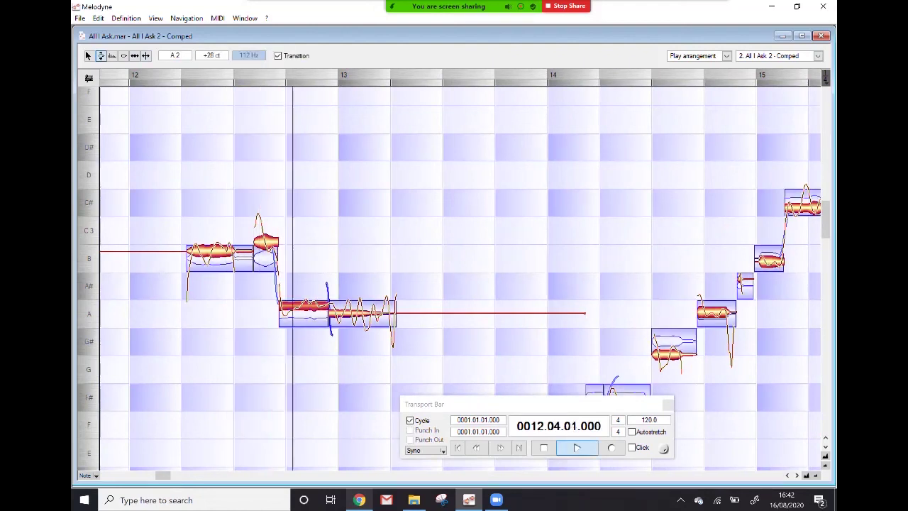
key(space)
key(space)
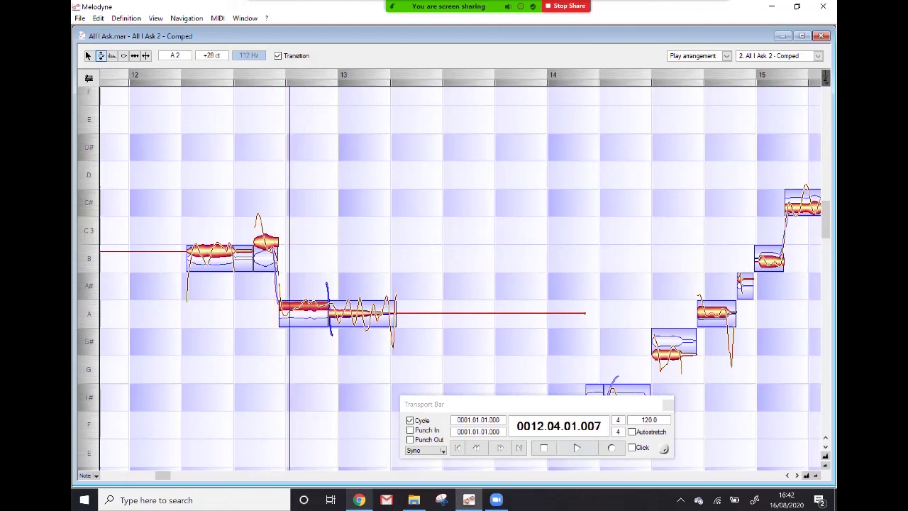
Try shifting the boundary between the split A 2 notes and the second note's end with the Move Notes tool, listening to each change
right_click(352, 206)
click(397, 207)
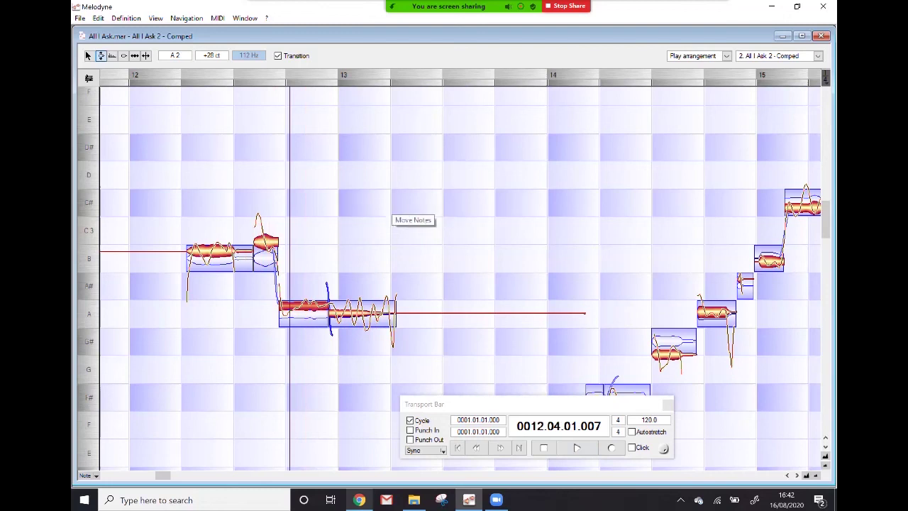
drag(330, 309, 311, 309)
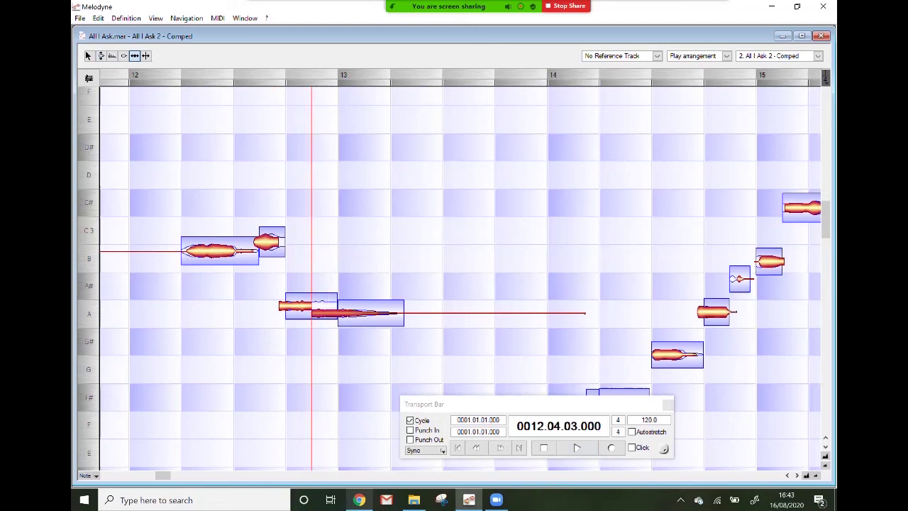
key(space)
key(space)
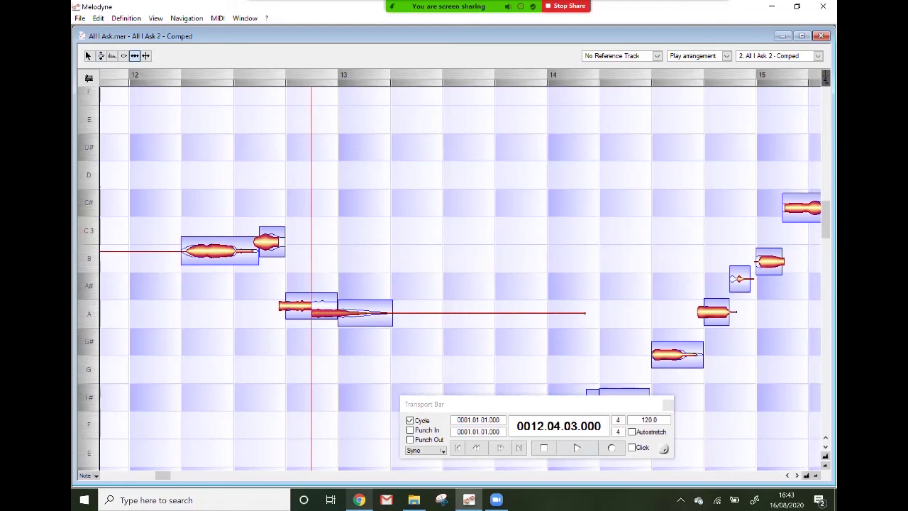
drag(393, 313, 415, 313)
key(space)
key(space)
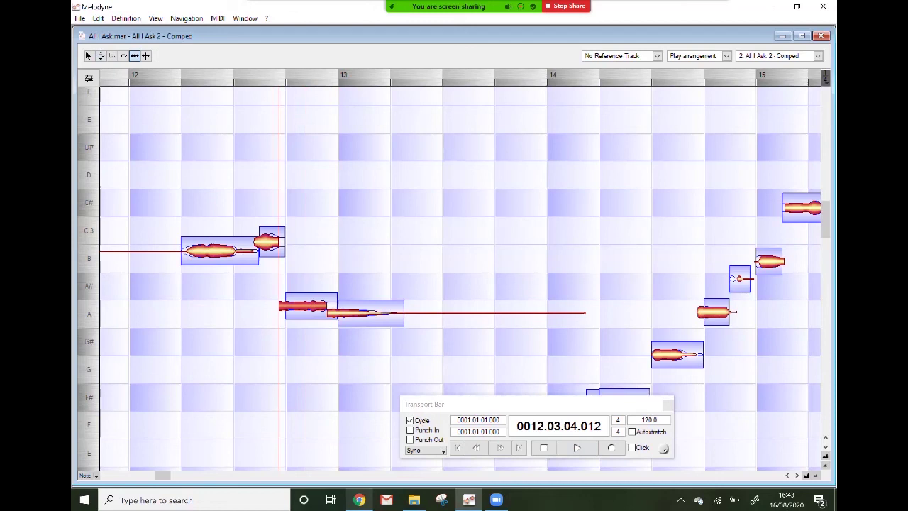
Try moving the second A 2 note's start and end earlier, listen to the result, and undo both changes
drag(327, 309, 311, 309)
drag(402, 313, 379, 313)
key(space)
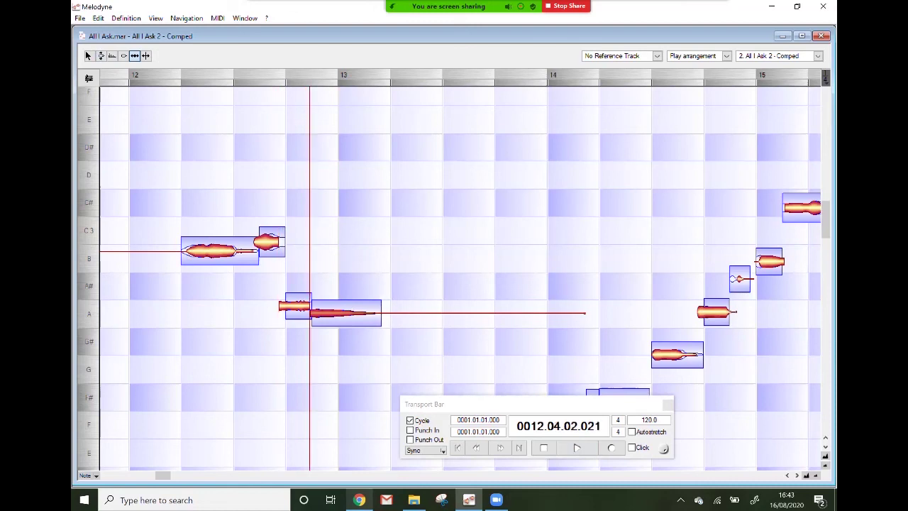
key(ctrl+z)
key(ctrl+z)
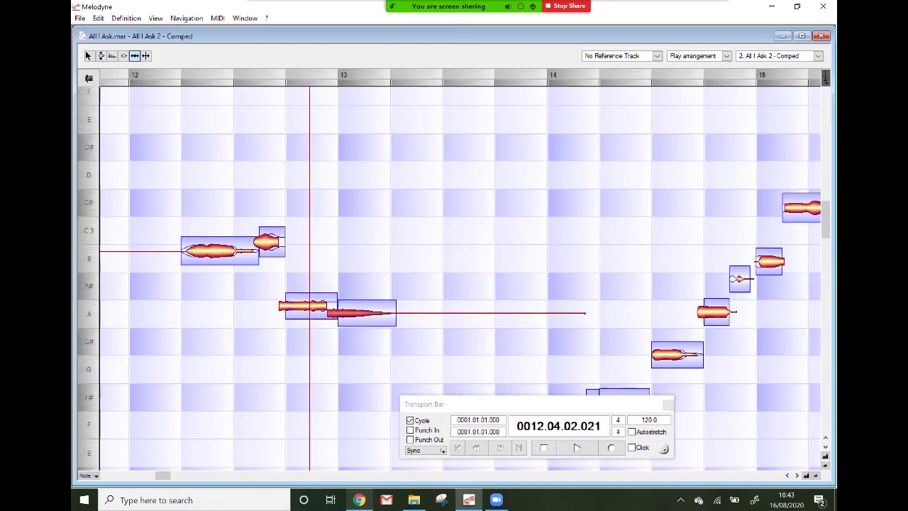
key(super)
key(super)
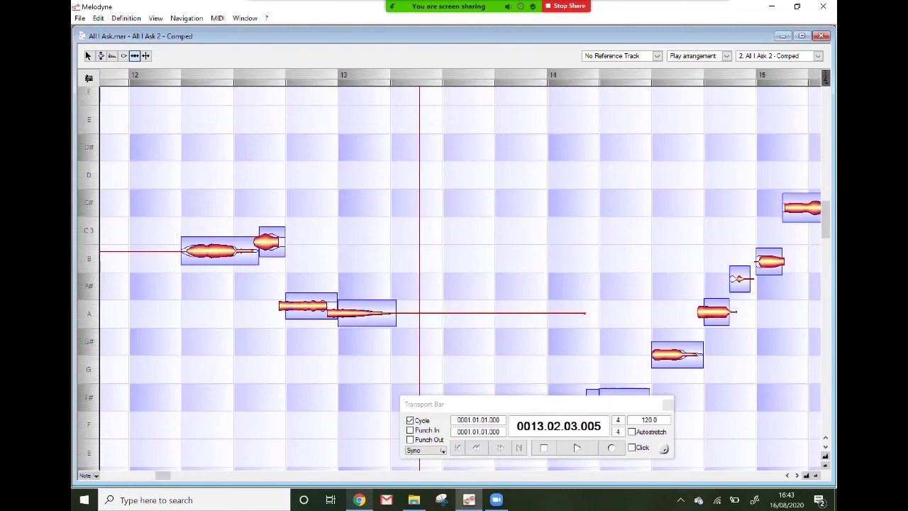
Try nudging the start of the second A 2 note slightly earlier and return it to its place before bar 13
drag(328, 313, 321, 313)
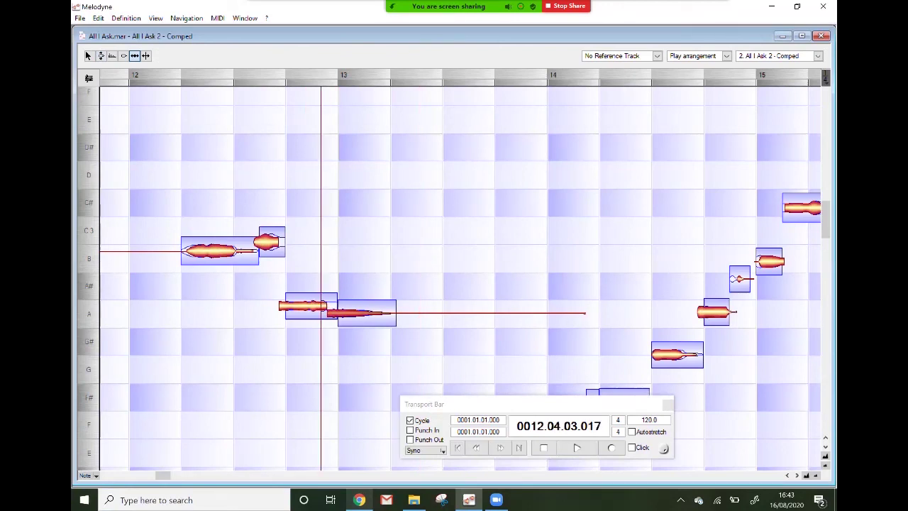
click(318, 310)
drag(318, 312, 327, 312)
Separate the silent tail of the A 2 note in bar 13 with the note separation tool and delete the piece right after the note
key(F6)
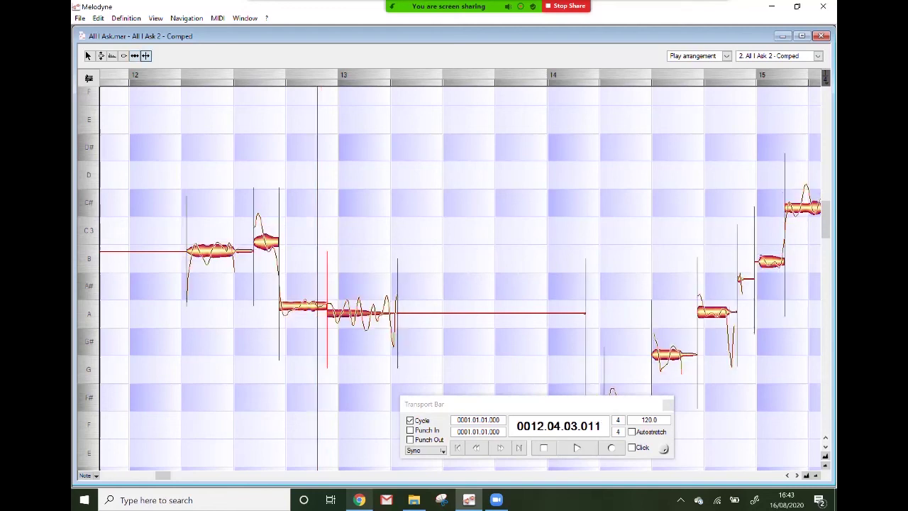
double_click(424, 312)
click(410, 312)
key(Delete)
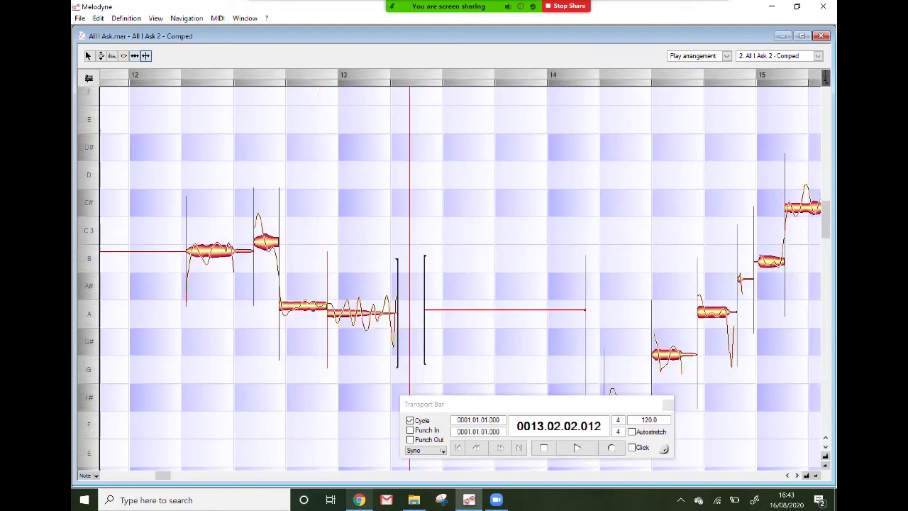
Move the second A 2 note about half a beat earlier with the Move Notes tool, shortening the first part, and listen to it
right_click(293, 371)
click(338, 372)
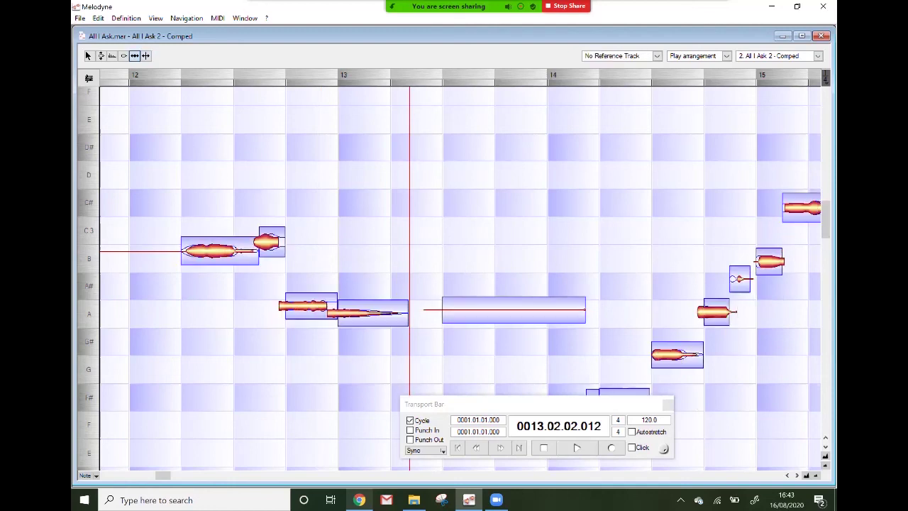
drag(347, 312, 319, 313)
key(space)
key(space)
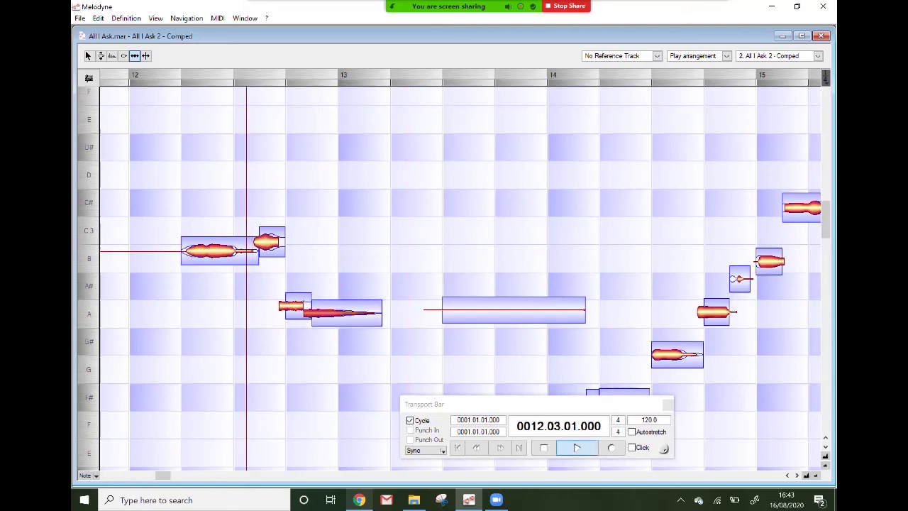
Move the Transport Bar clear of the notes and play the vocal line from late in beat 3 of bar 9 into bar 11
right_click(245, 354)
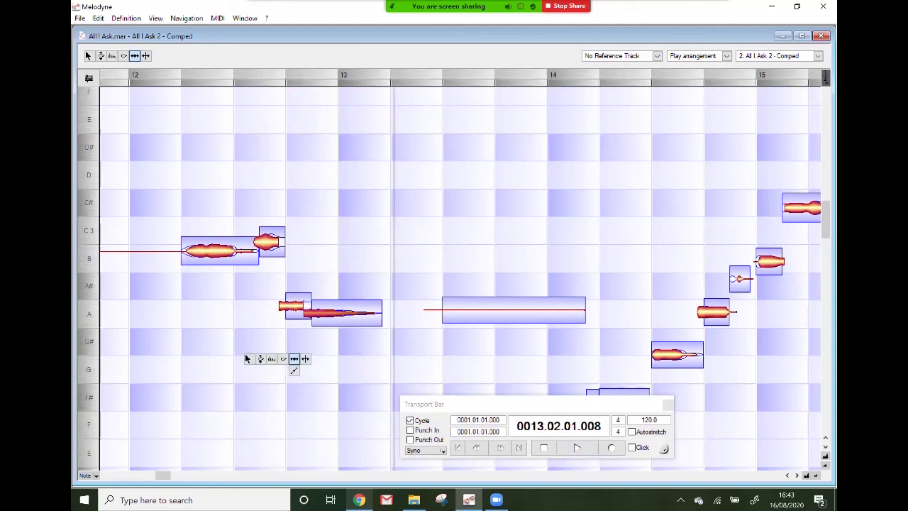
click(283, 359)
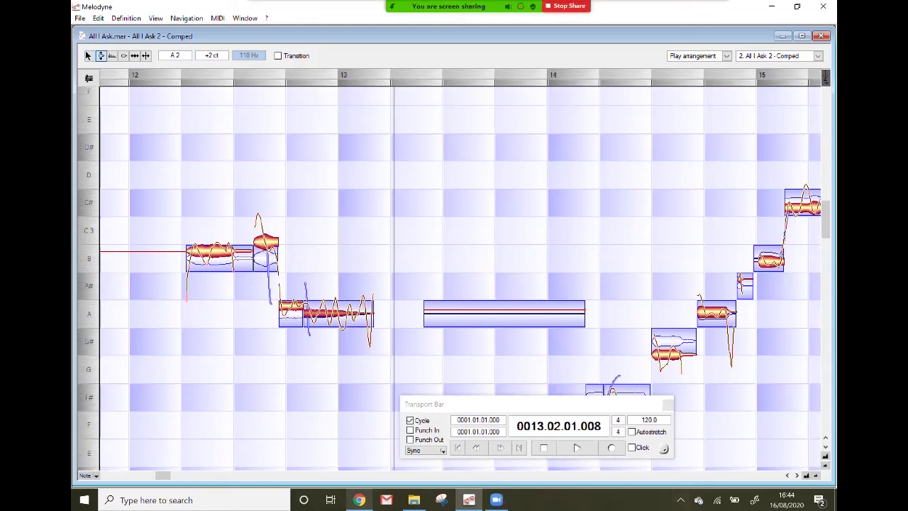
drag(455, 404, 453, 154)
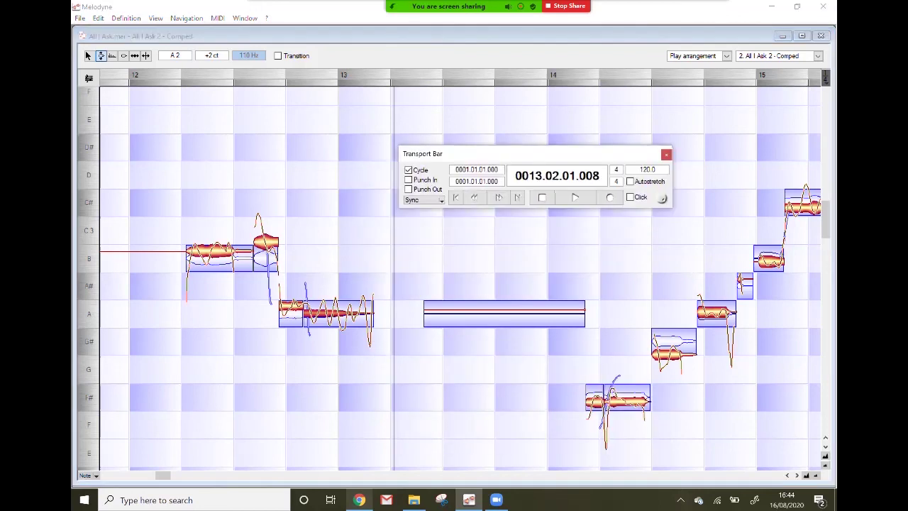
drag(509, 157, 510, 211)
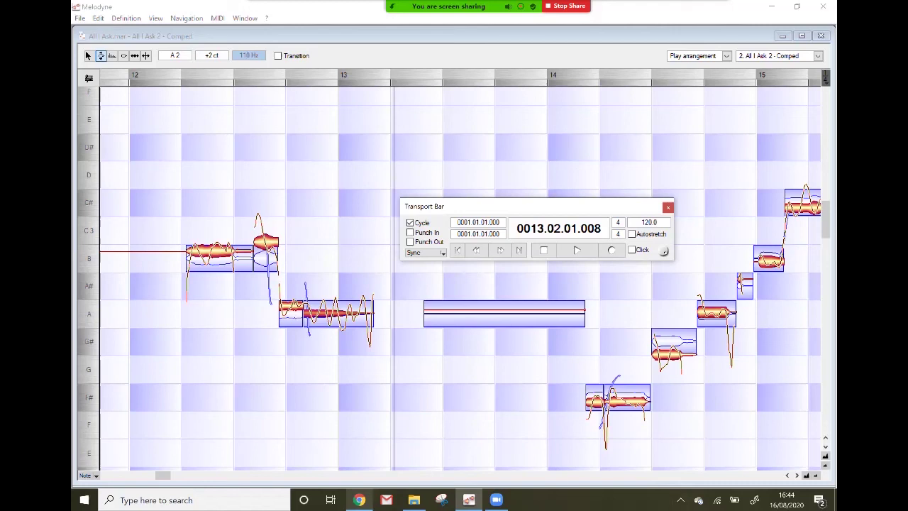
click(547, 78)
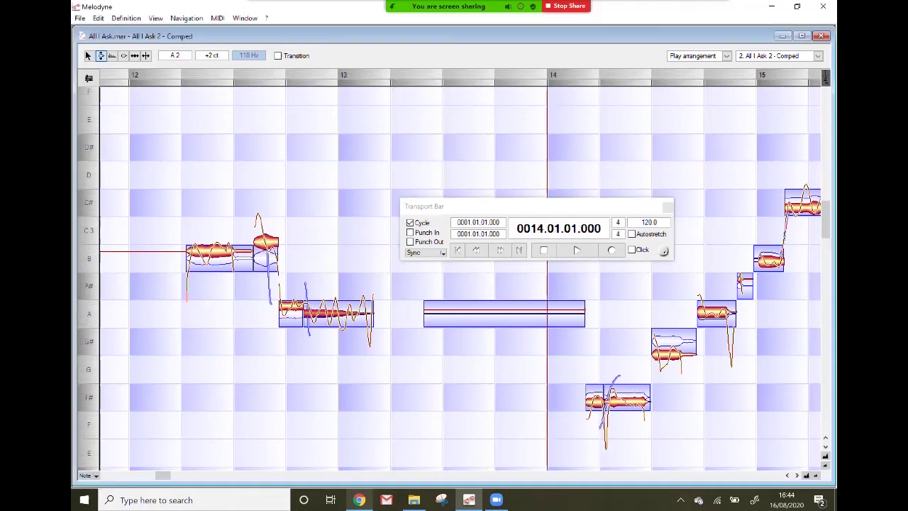
scroll(460, 274, left, 6)
drag(440, 207, 466, 418)
click(353, 78)
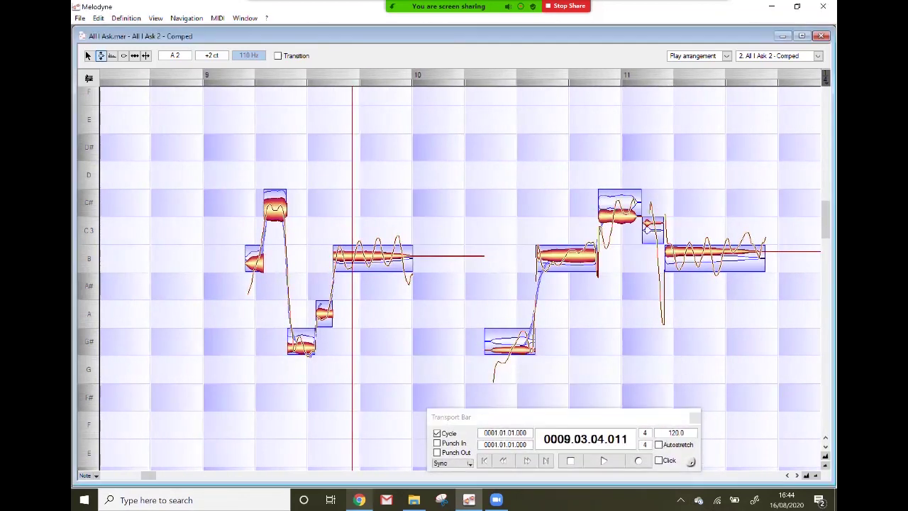
key(space)
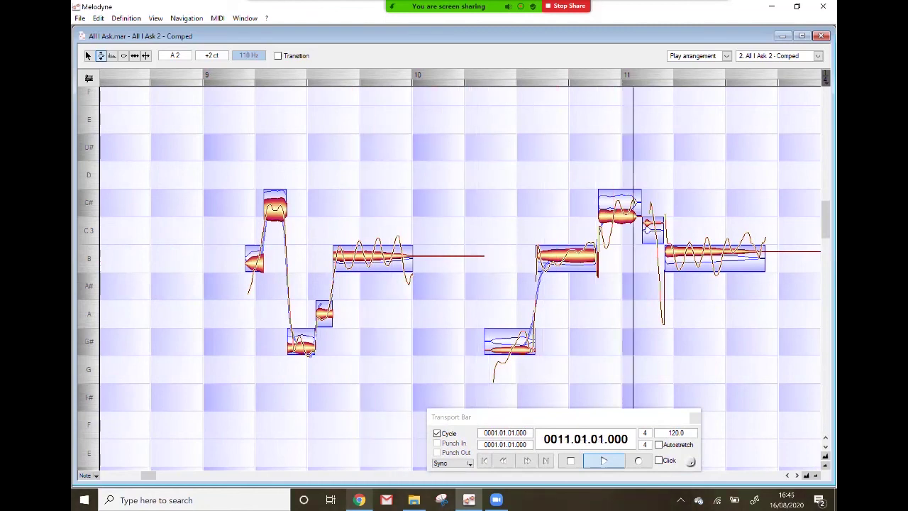
Split the G# 2 note in bar 10 near its middle and move the start of its first part slightly later
right_click(565, 355)
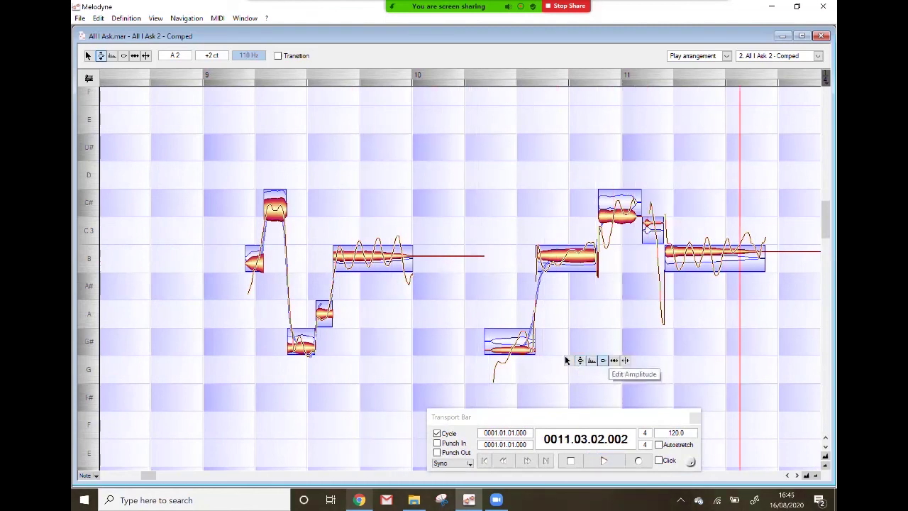
click(627, 359)
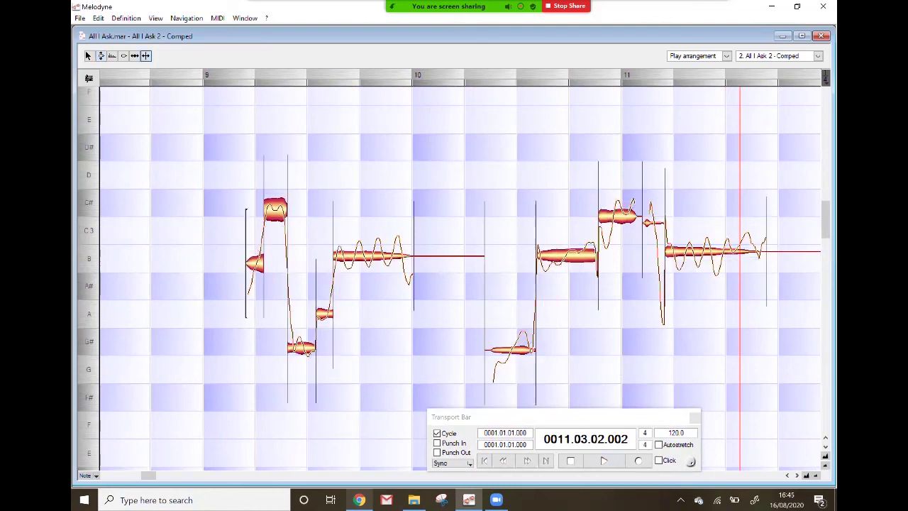
double_click(509, 350)
right_click(550, 361)
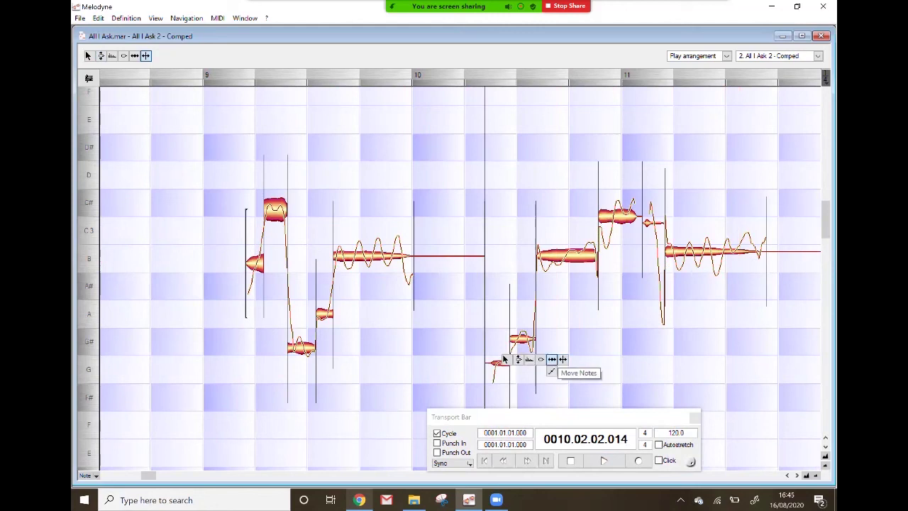
click(552, 361)
drag(484, 362, 497, 363)
Listen to the split note in bar 10 and lower the pitch of its second part to G# 2, -2 ct
right_click(557, 348)
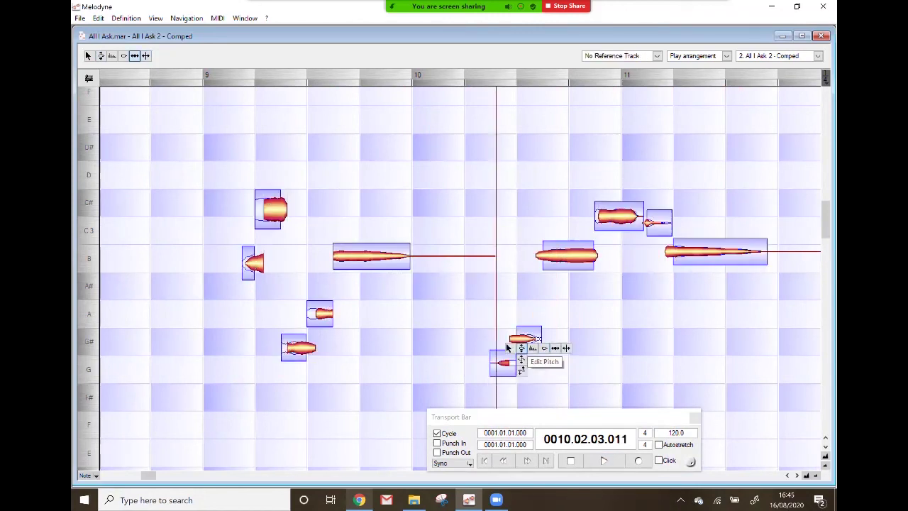
click(523, 348)
key(space)
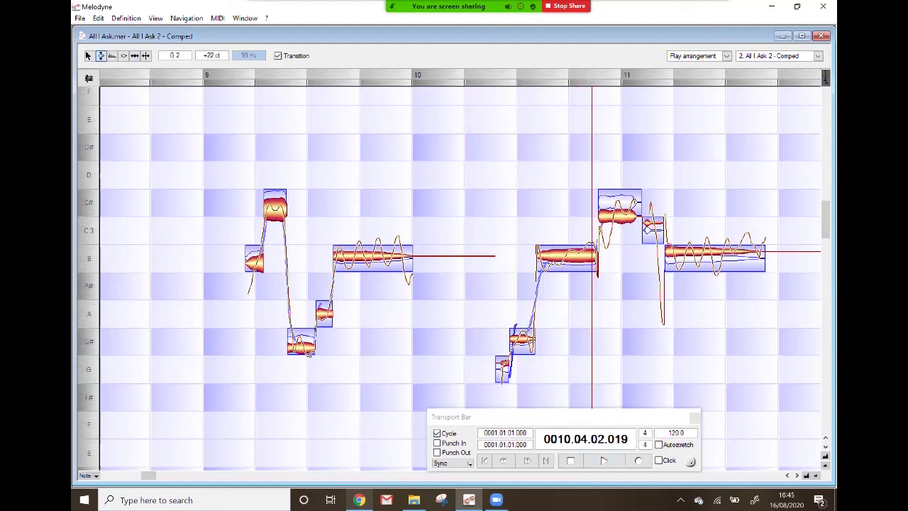
drag(523, 339, 523, 342)
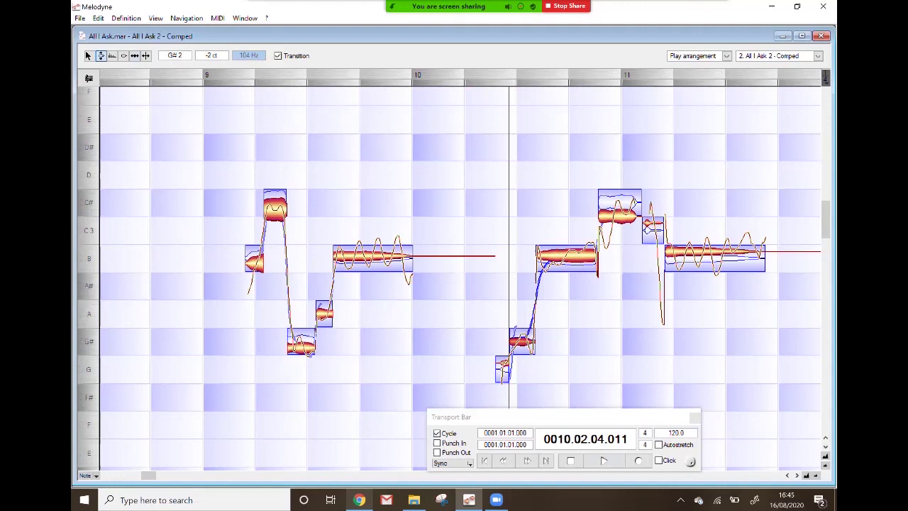
Delete the leftover silent A 2 segment between bars 13 and 14
drag(148, 475, 163, 475)
scroll(460, 277, down, 3)
scroll(461, 277, up, 2)
click(479, 285)
key(Delete)
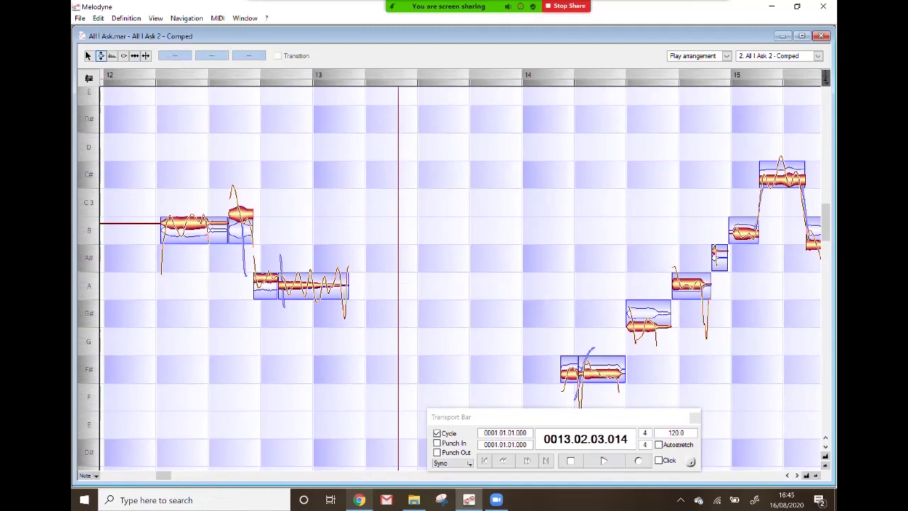
Look over the vocal line from bar 14 to bar 27 at a wider zoom and return to the opening phrases
scroll(461, 269, right, 6)
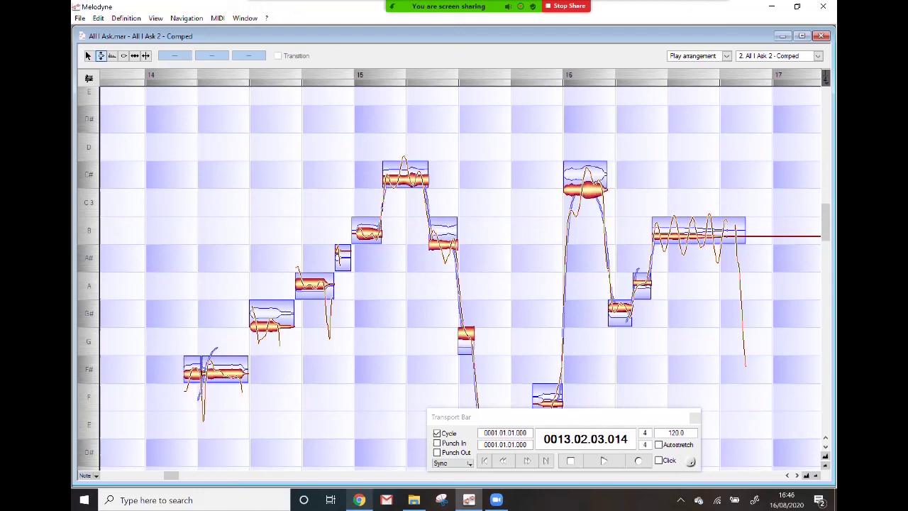
drag(171, 476, 190, 476)
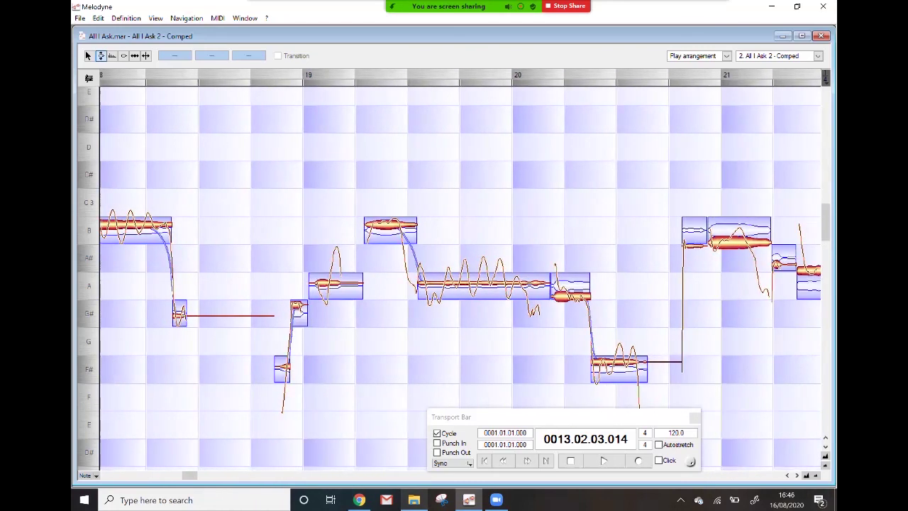
click(816, 475)
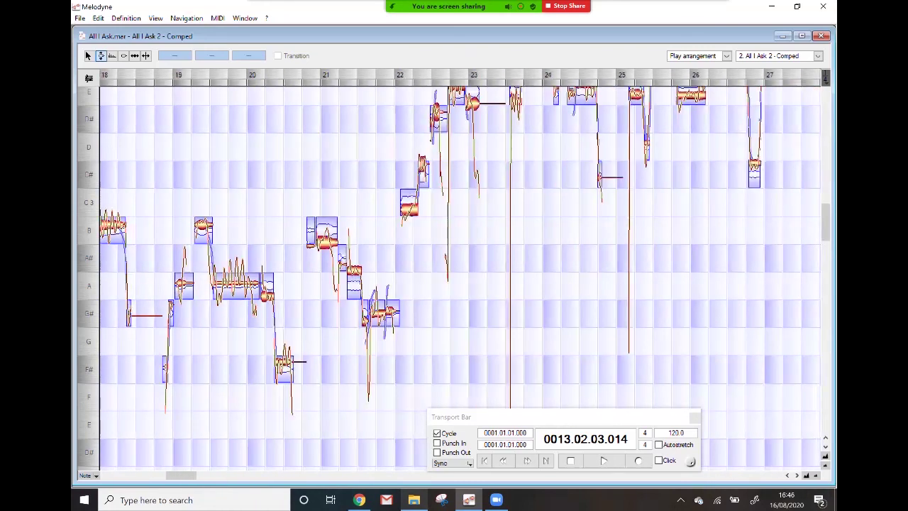
scroll(460, 279, up, 1)
scroll(455, 277, down, 2)
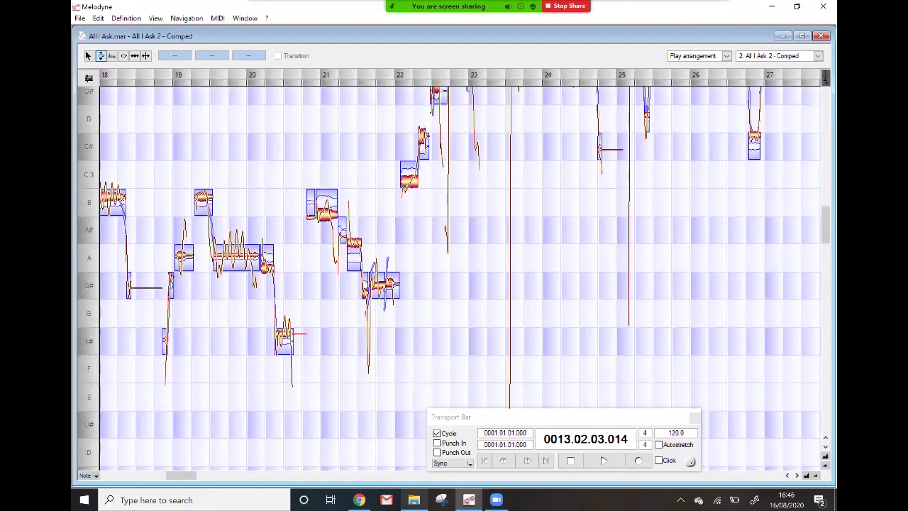
scroll(460, 278, left, 5)
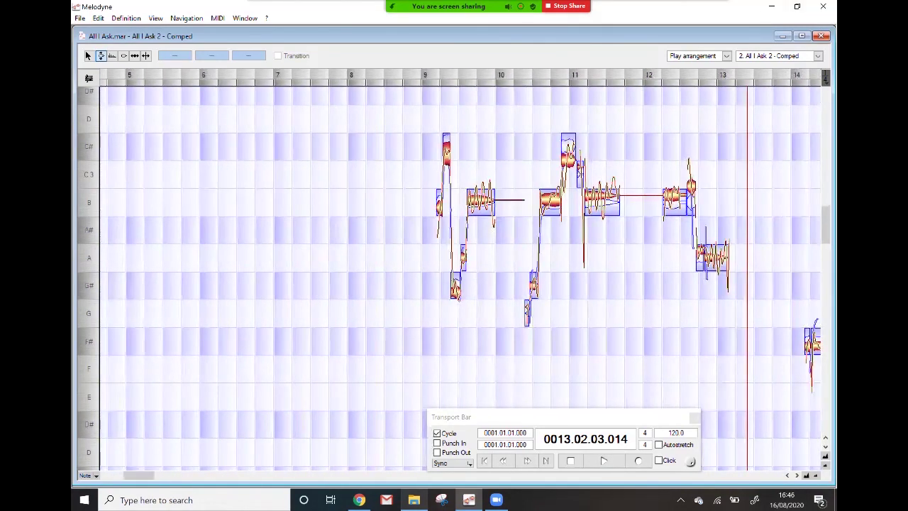